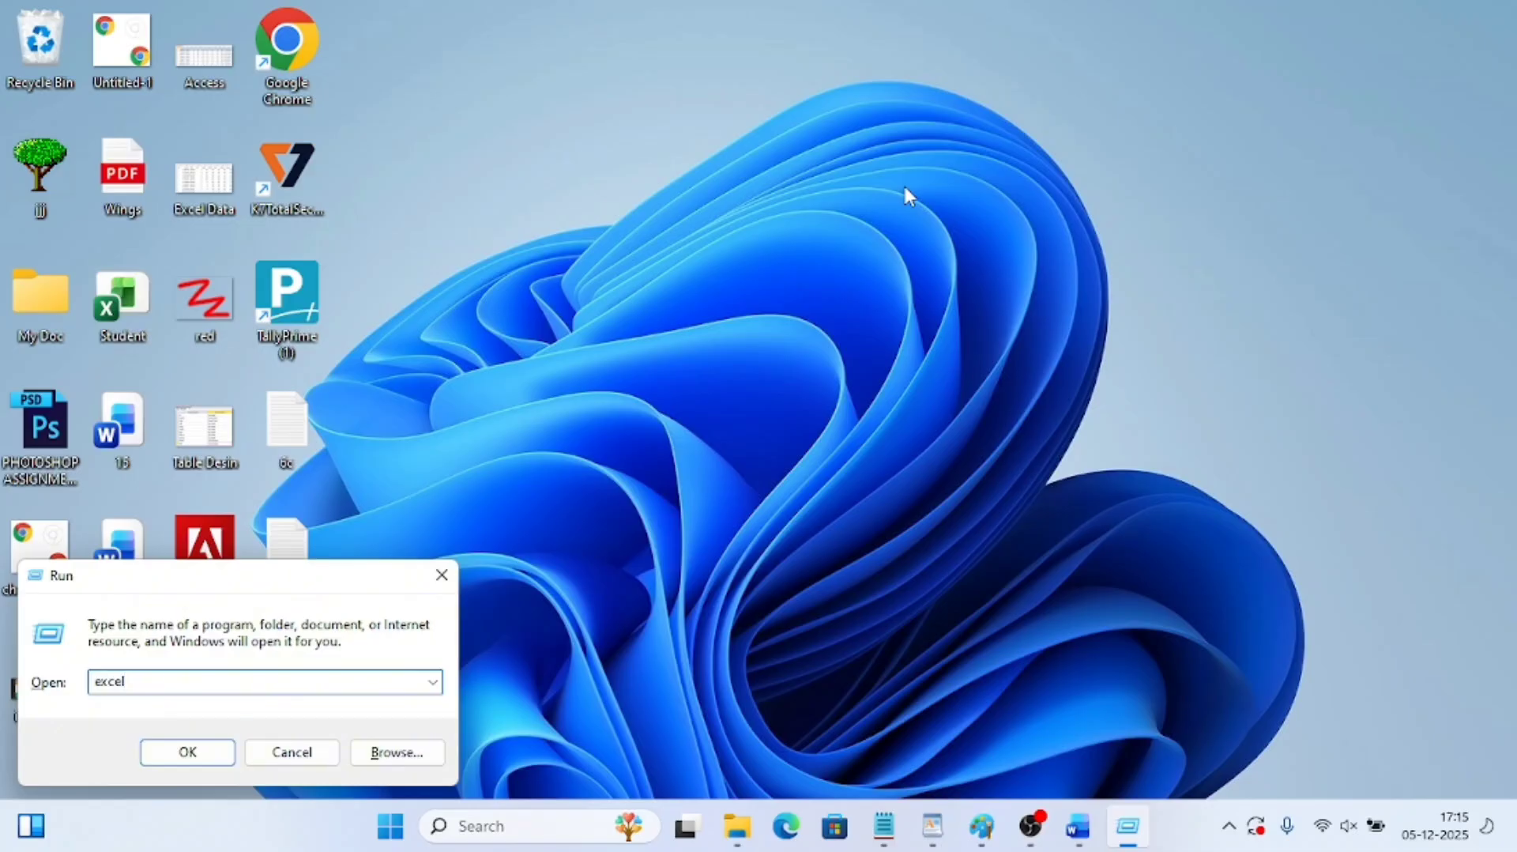
# Launch Excel, create a blank workbook and dismiss the licence notice
pyautogui.press('Return')
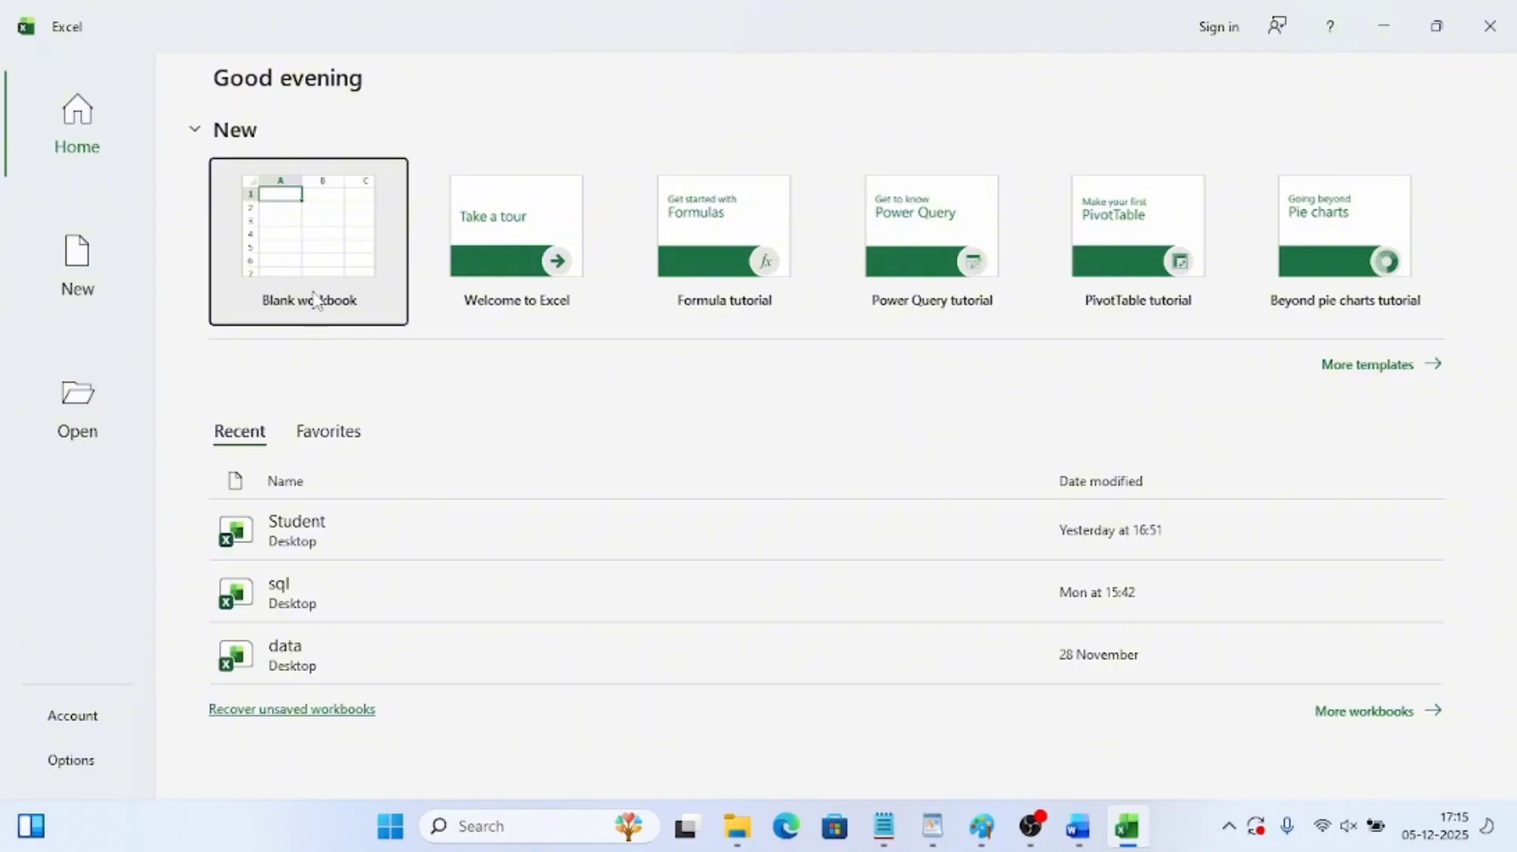
pyautogui.click(309, 241)
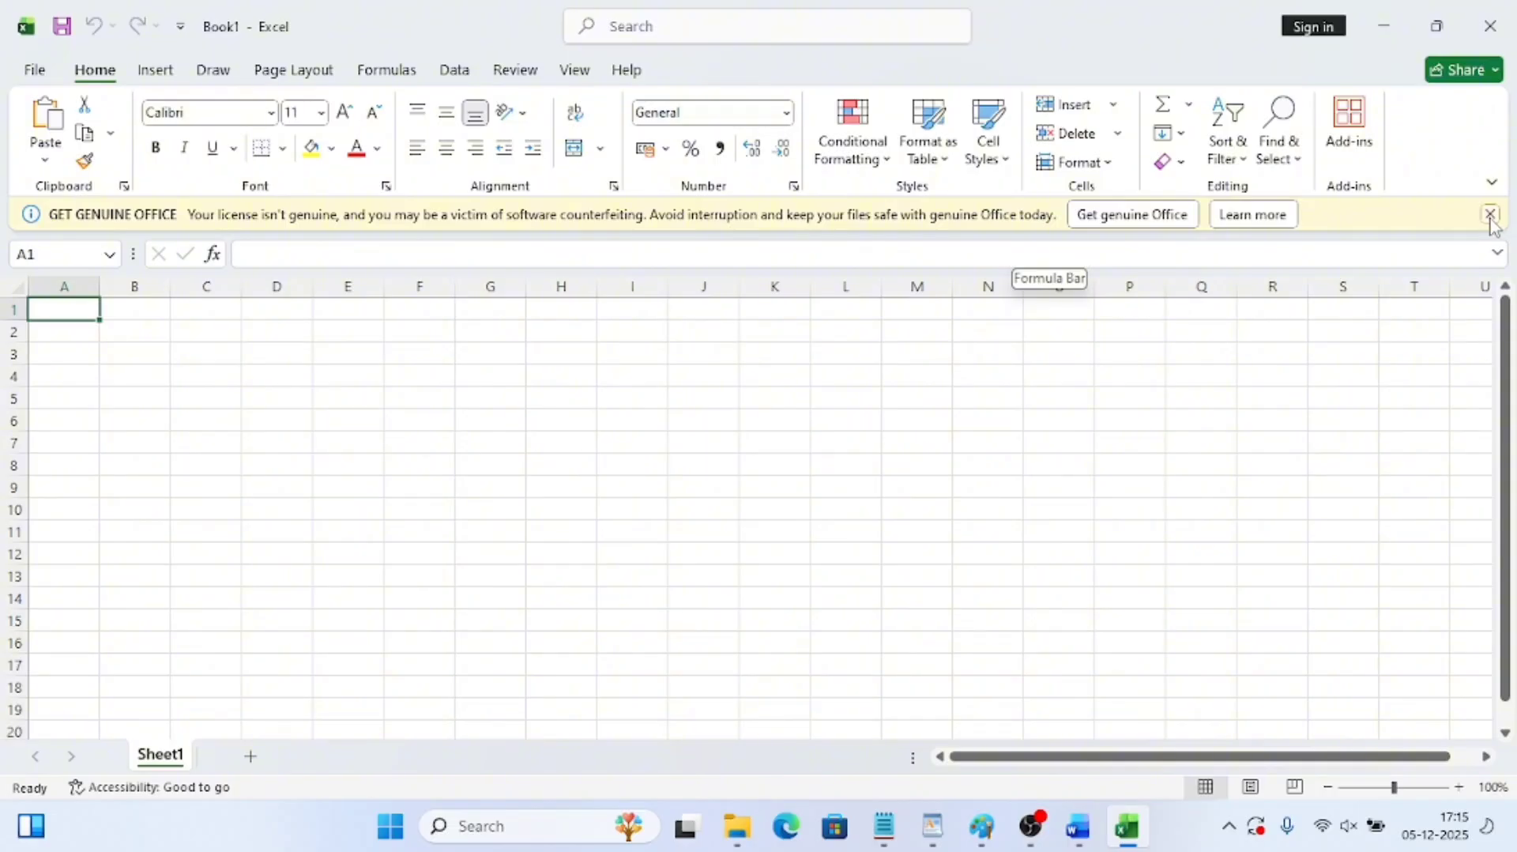
pyautogui.click(1490, 215)
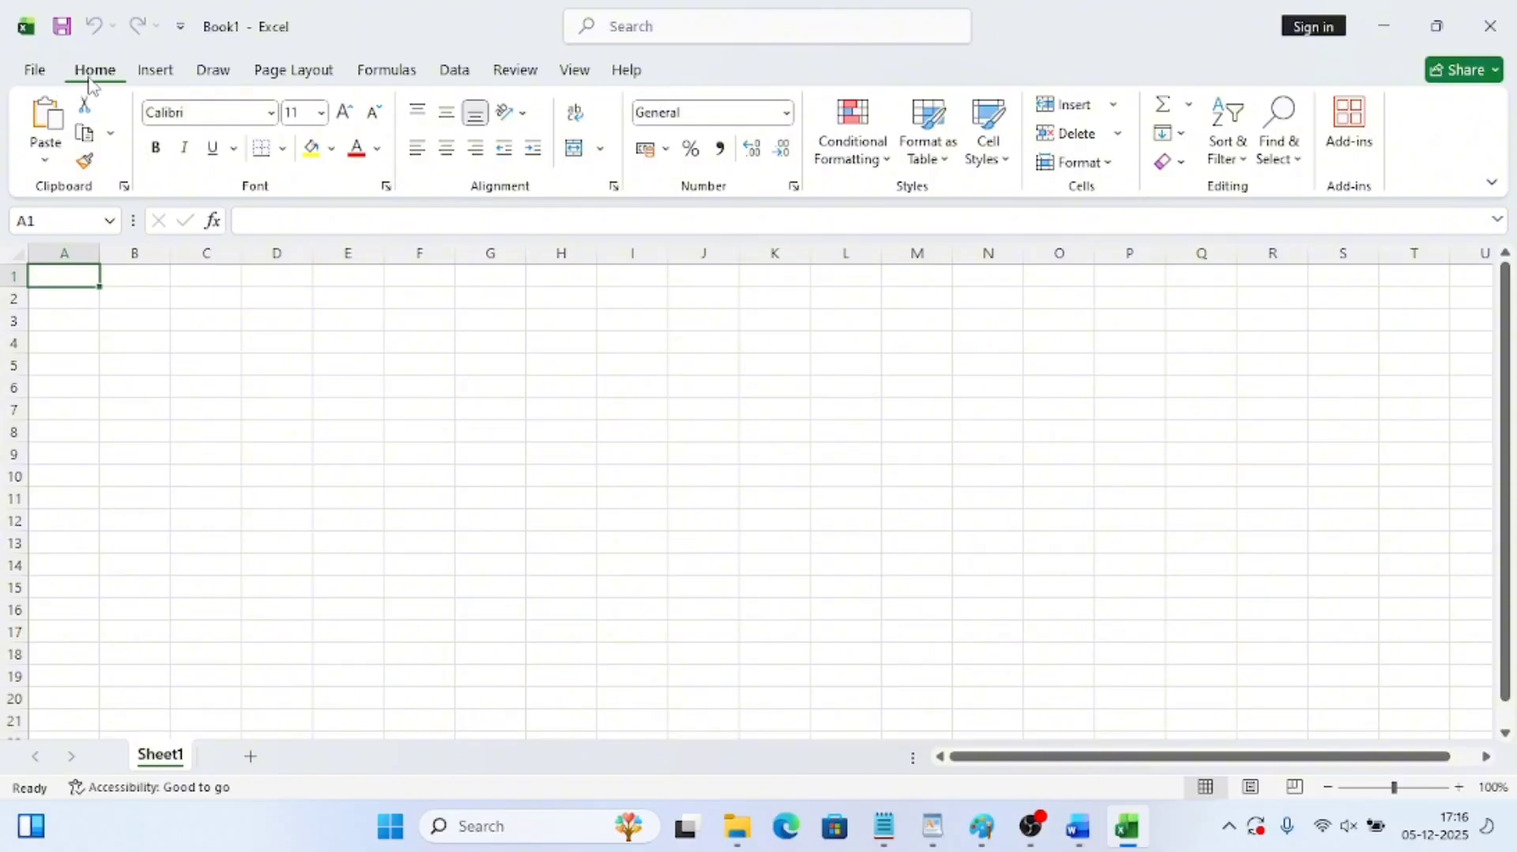
pyautogui.click(155, 73)
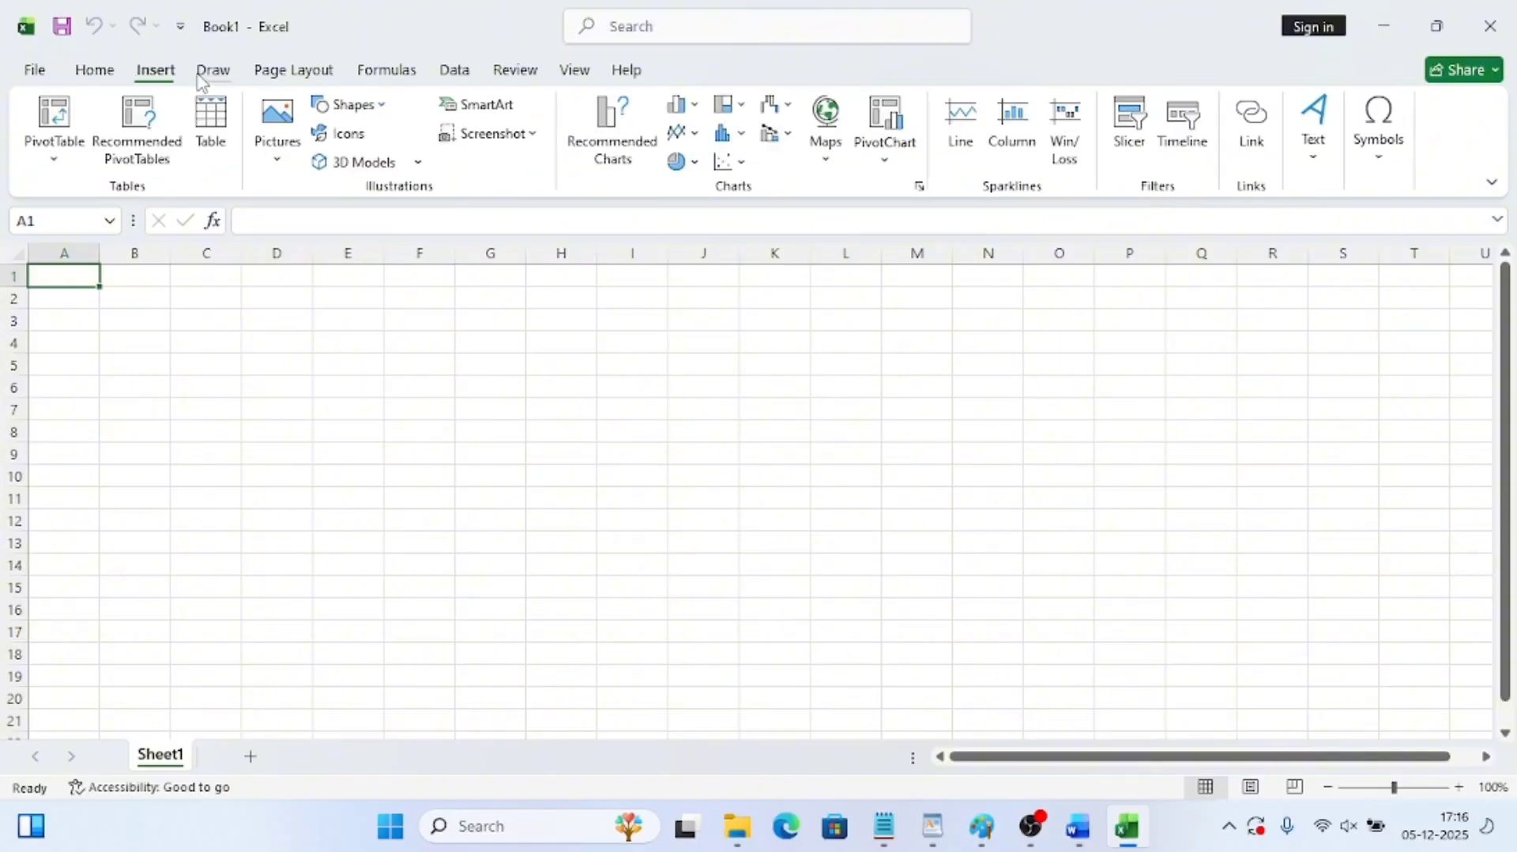
pyautogui.click(210, 75)
pyautogui.click(294, 73)
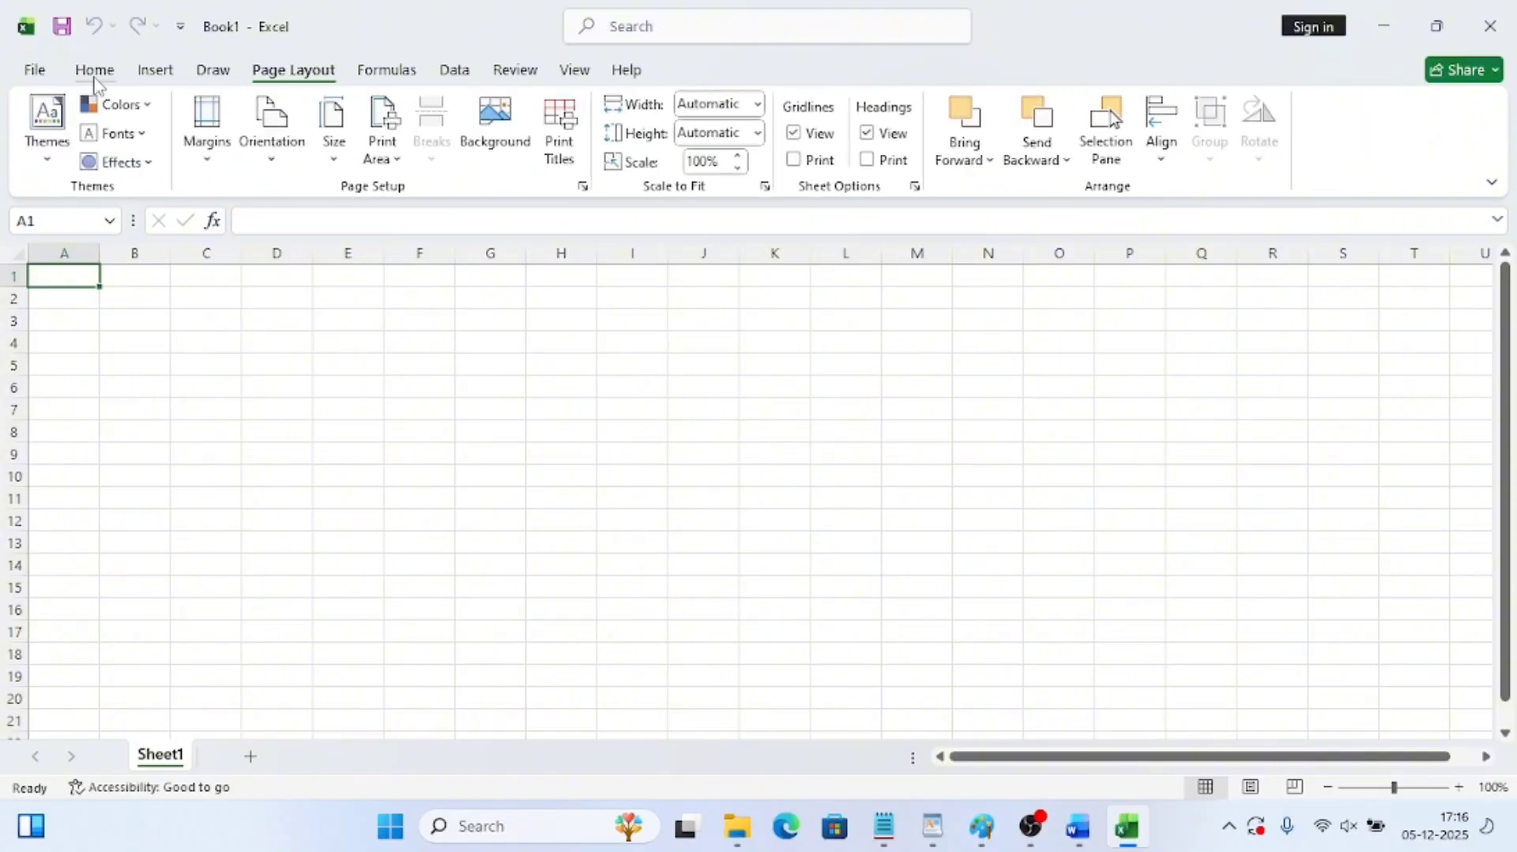
pyautogui.click(94, 78)
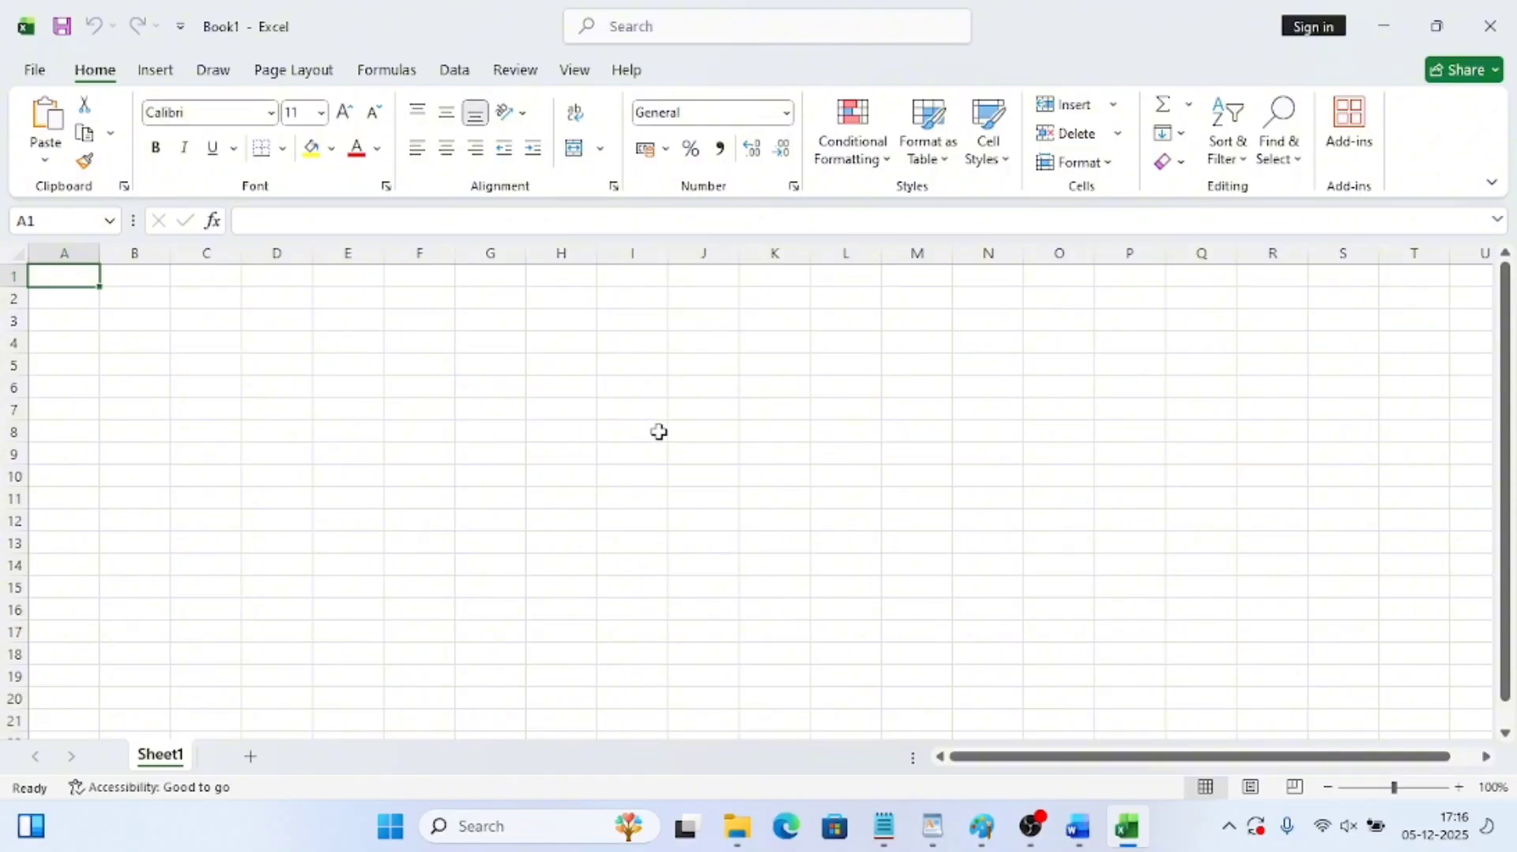
pyautogui.click(302, 390)
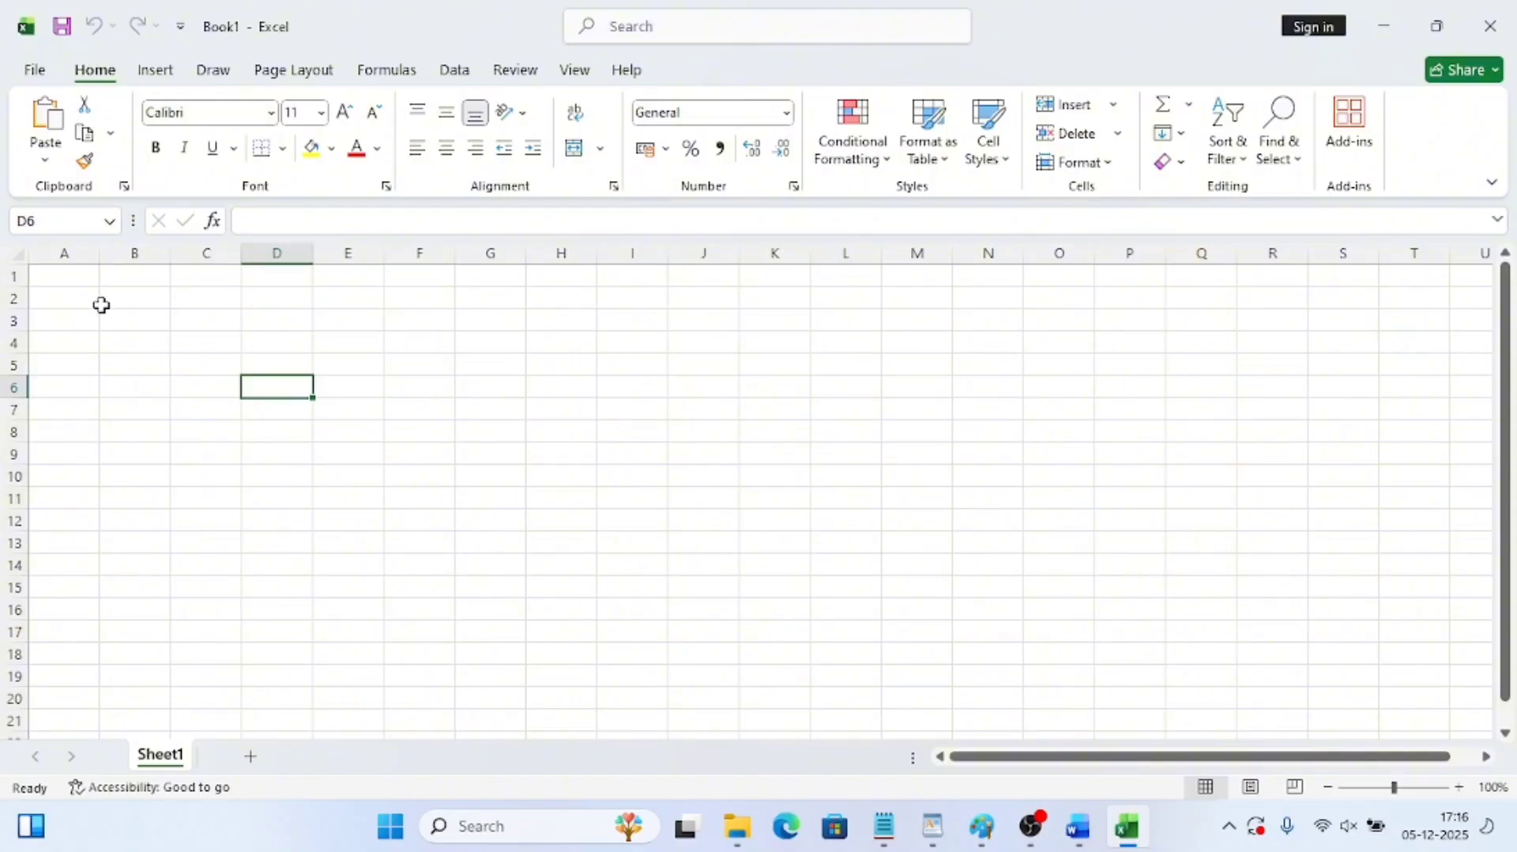
pyautogui.click(134, 304)
pyautogui.click(200, 335)
pyautogui.click(291, 342)
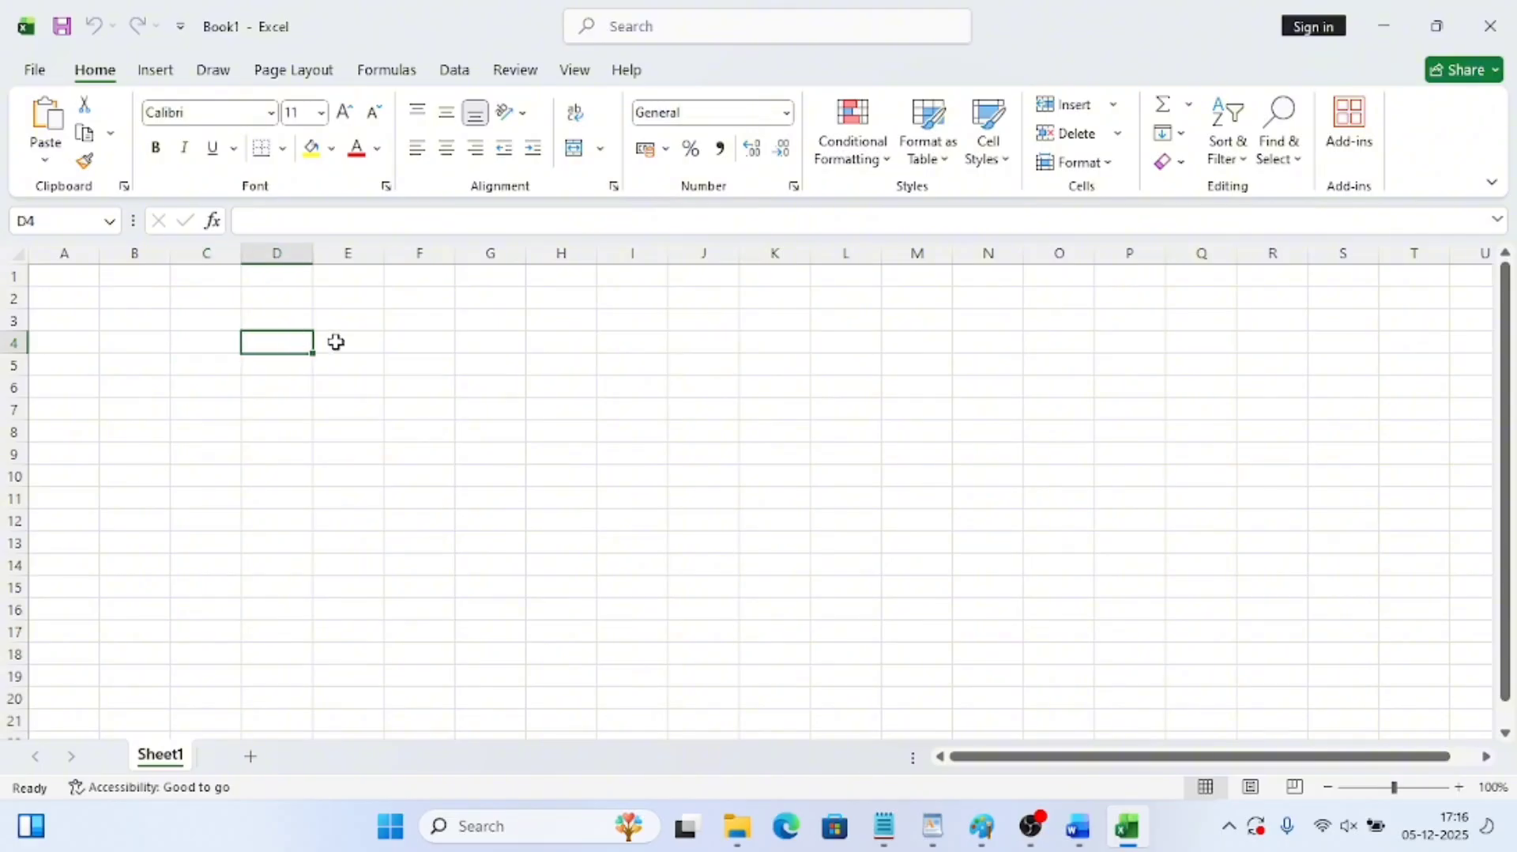
# Enlarge the worksheet view to 145% and highlight individual cells and the range A1:A13
pyautogui.keyDown('ctrl'); pyautogui.scroll(3, 336, 342); pyautogui.keyUp('ctrl')
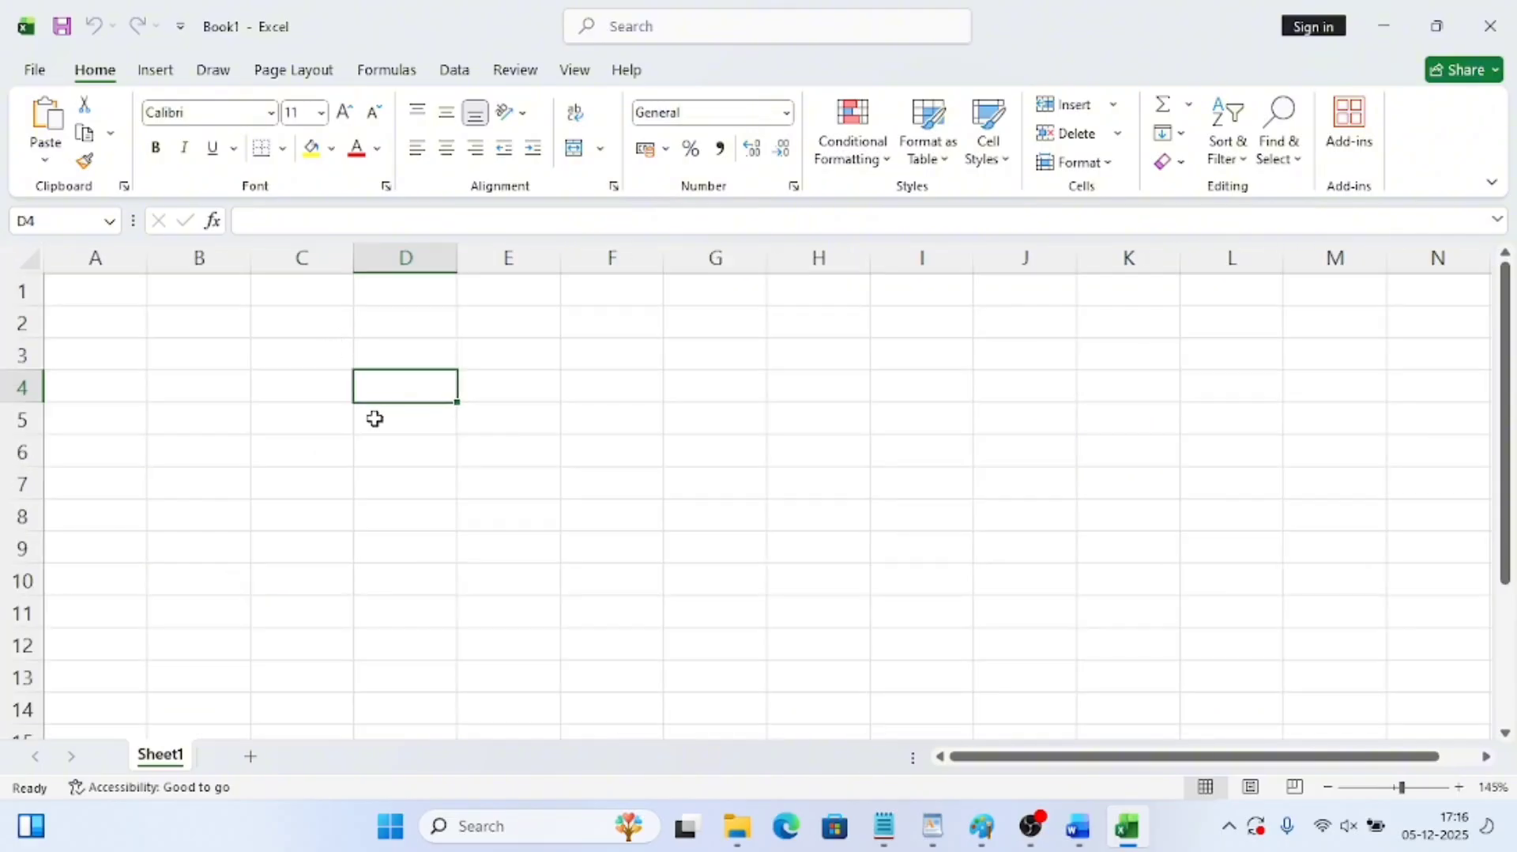
pyautogui.click(427, 360)
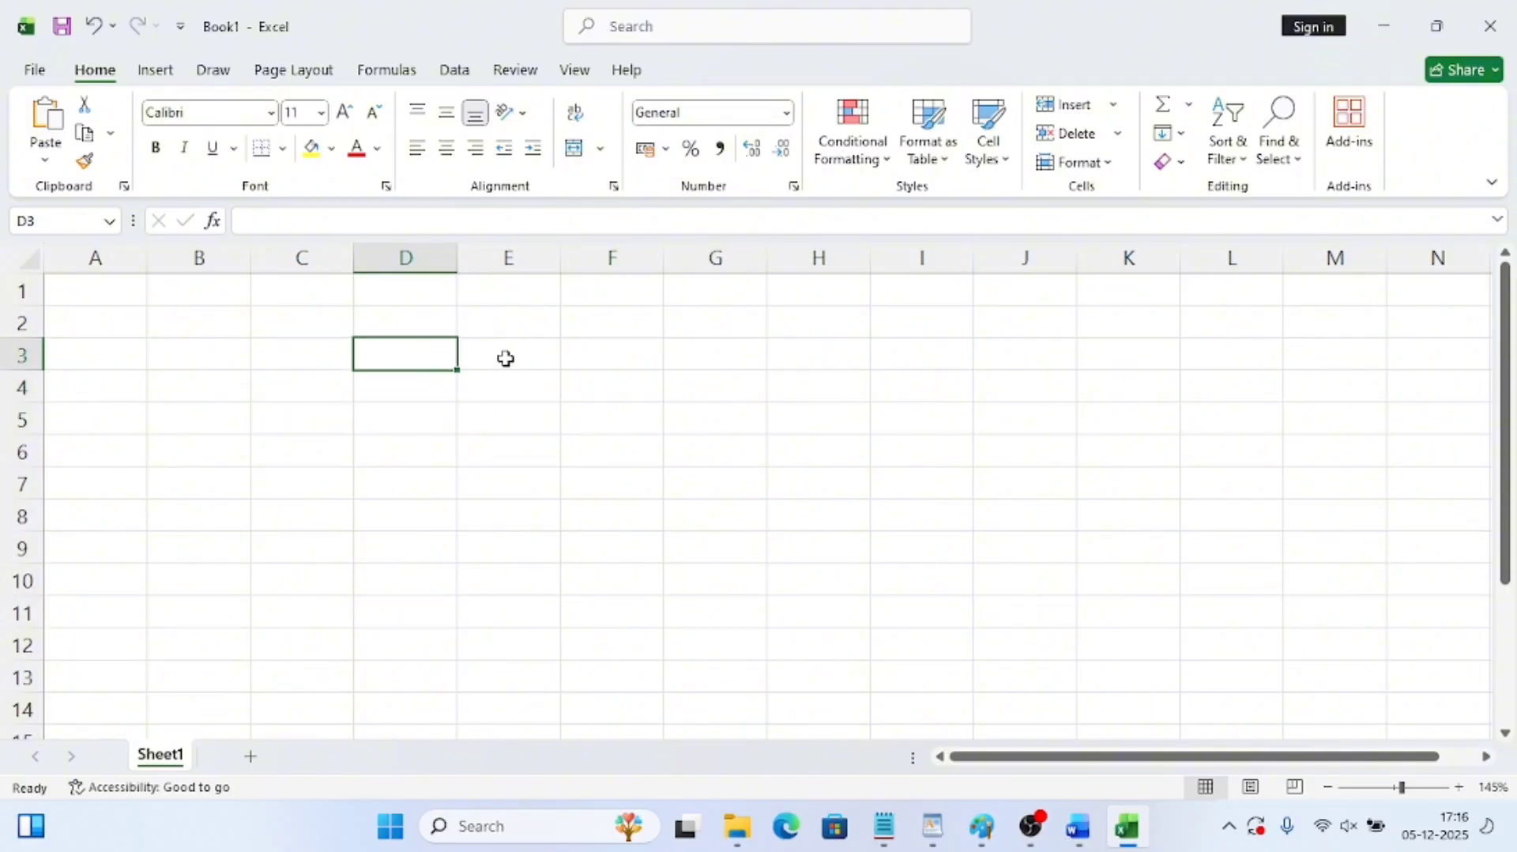
pyautogui.click(505, 358)
pyautogui.click(409, 326)
pyautogui.click(486, 322)
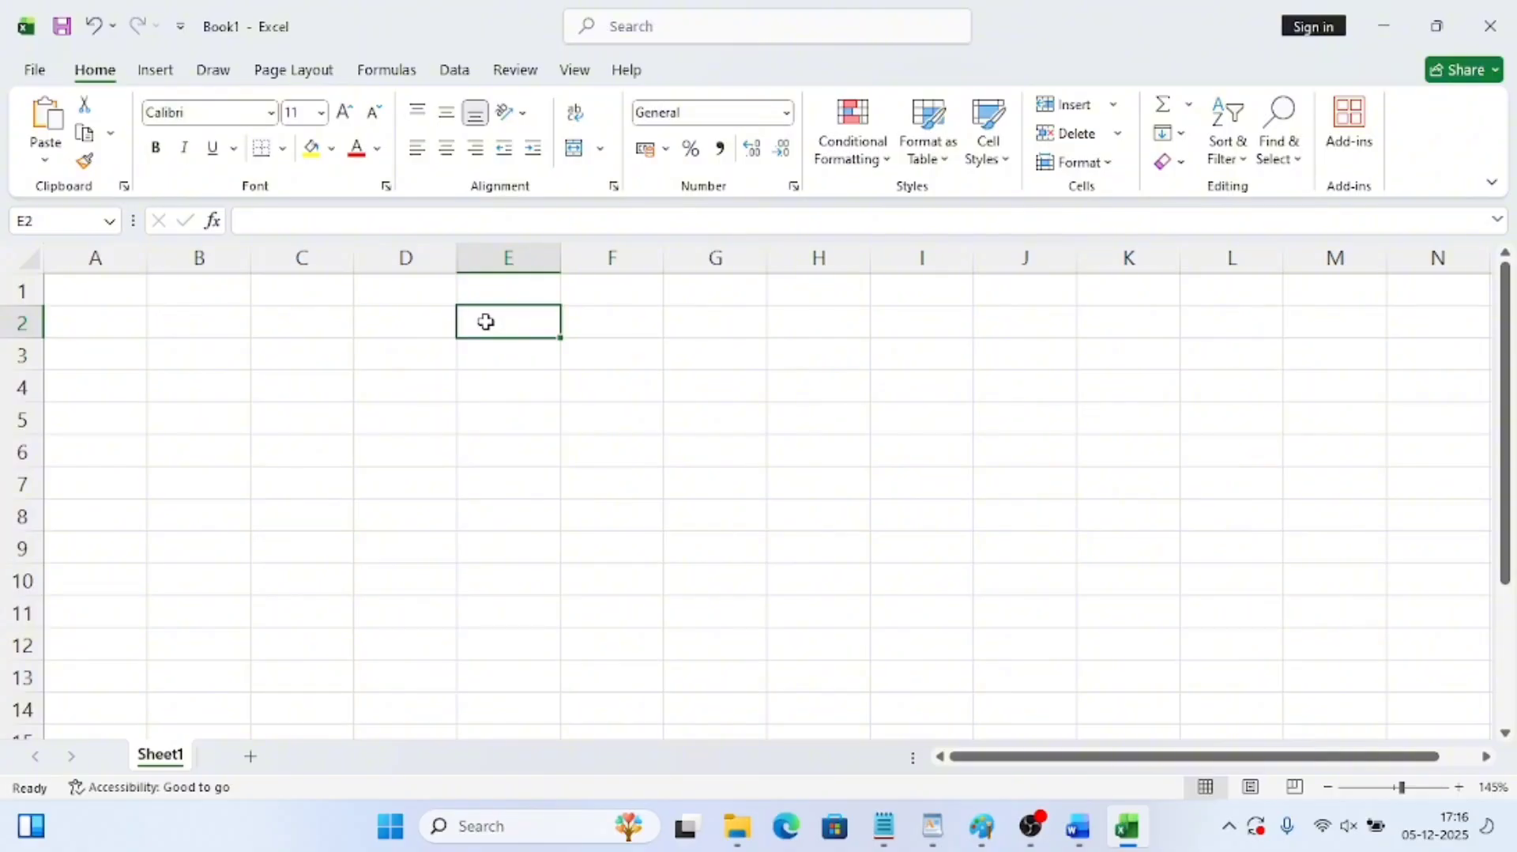
pyautogui.click(107, 291)
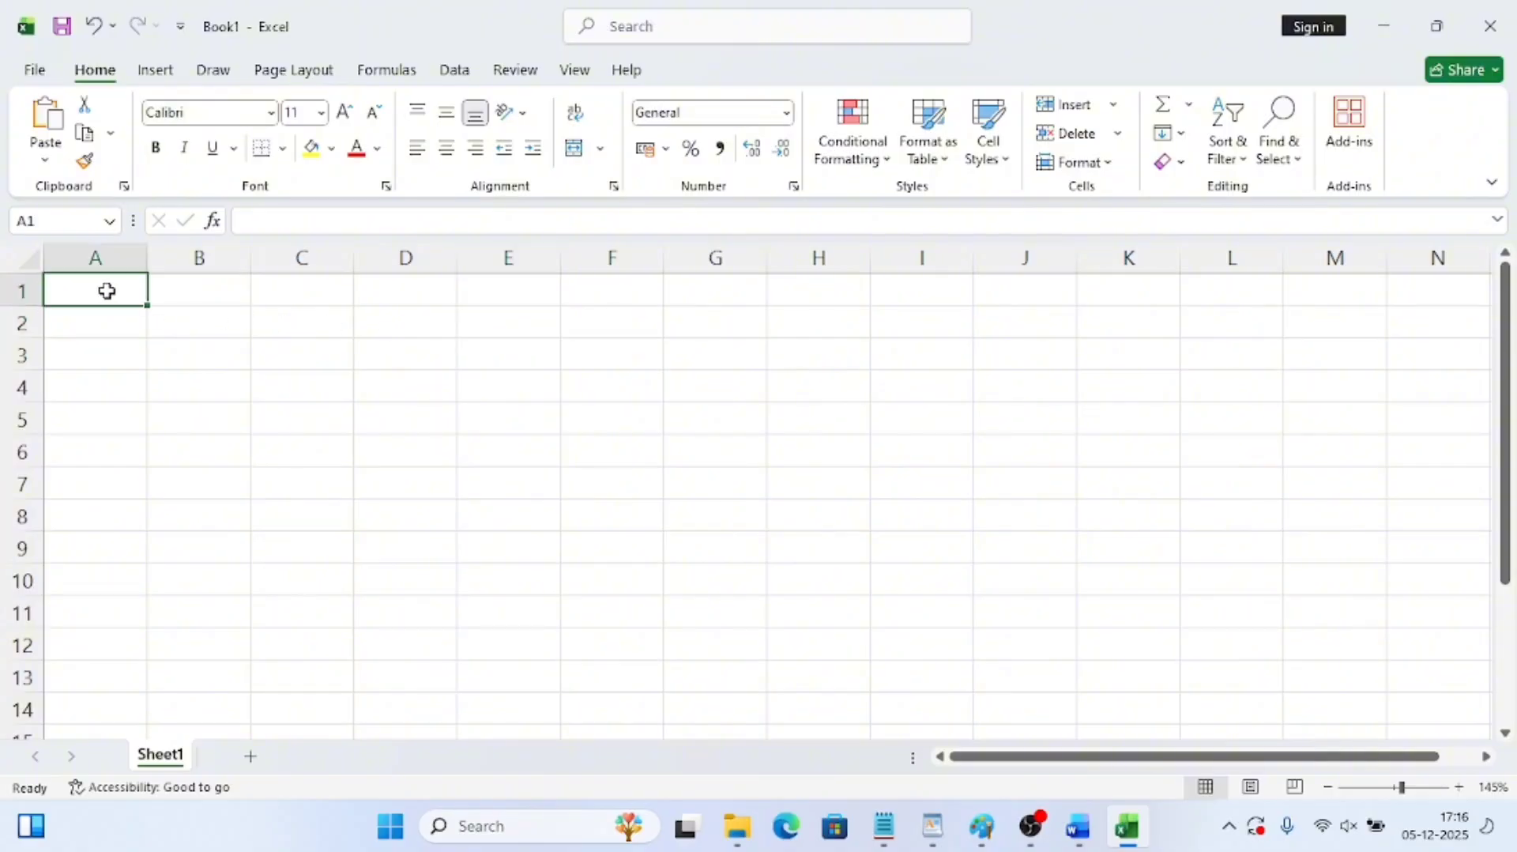
pyautogui.moveTo(107, 291); pyautogui.dragTo(100, 668)
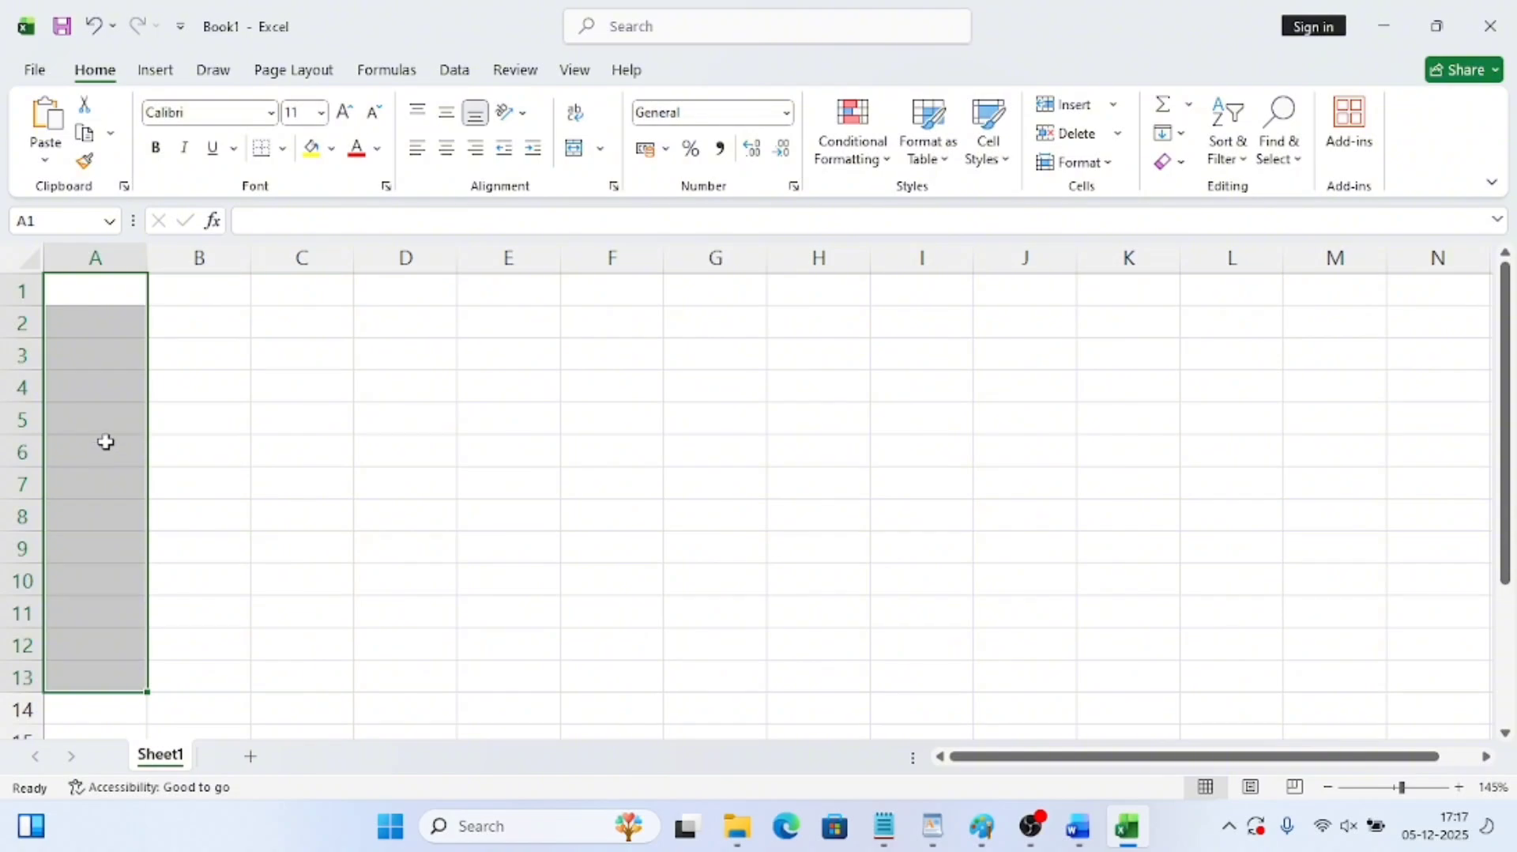
pyautogui.click(181, 397)
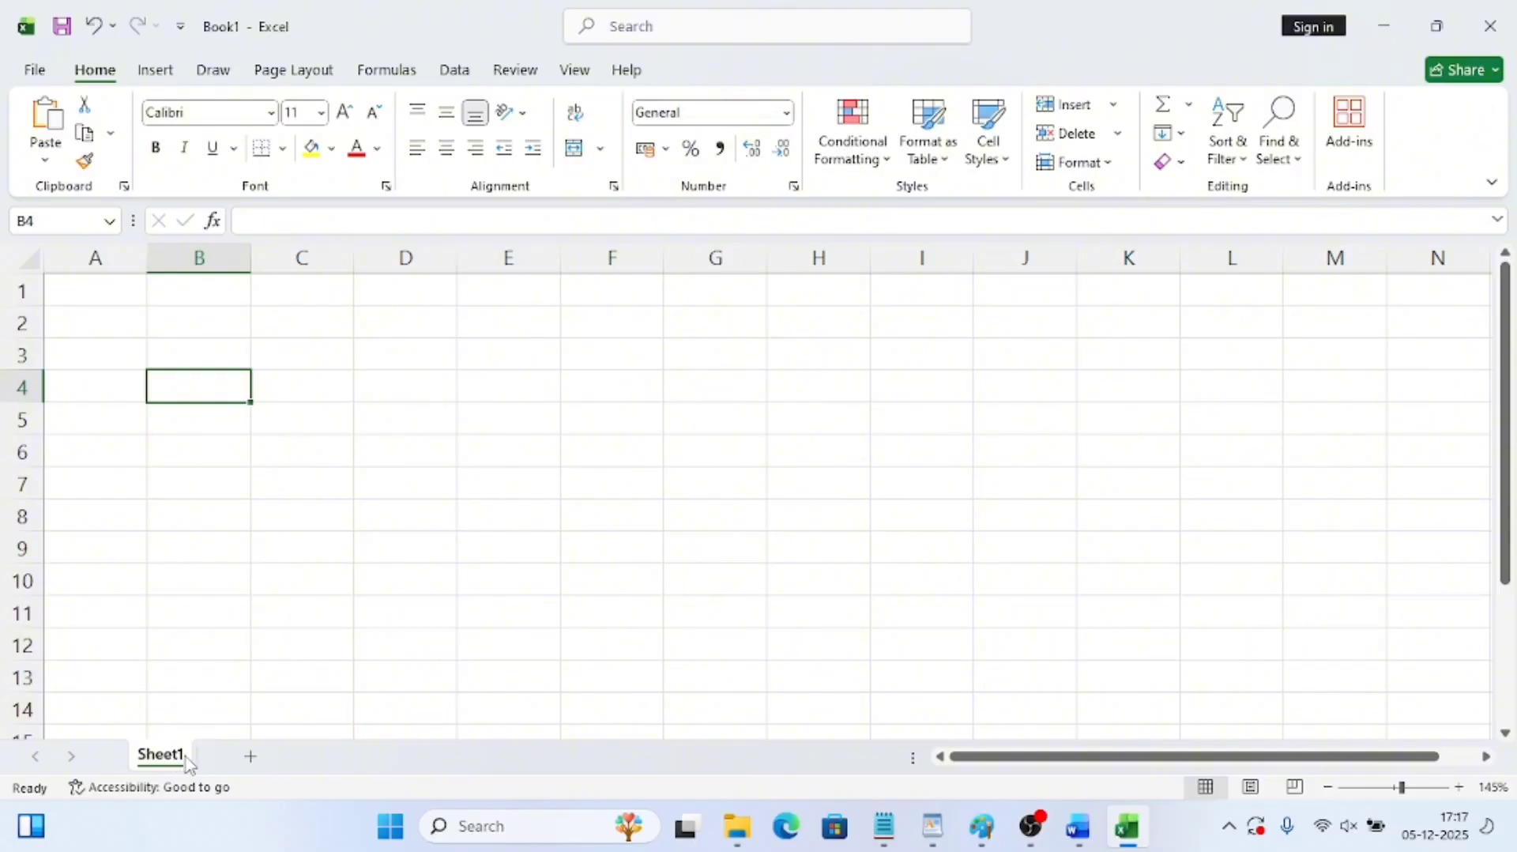
# Add three more worksheets to the workbook
pyautogui.click(251, 758)
pyautogui.click(325, 756)
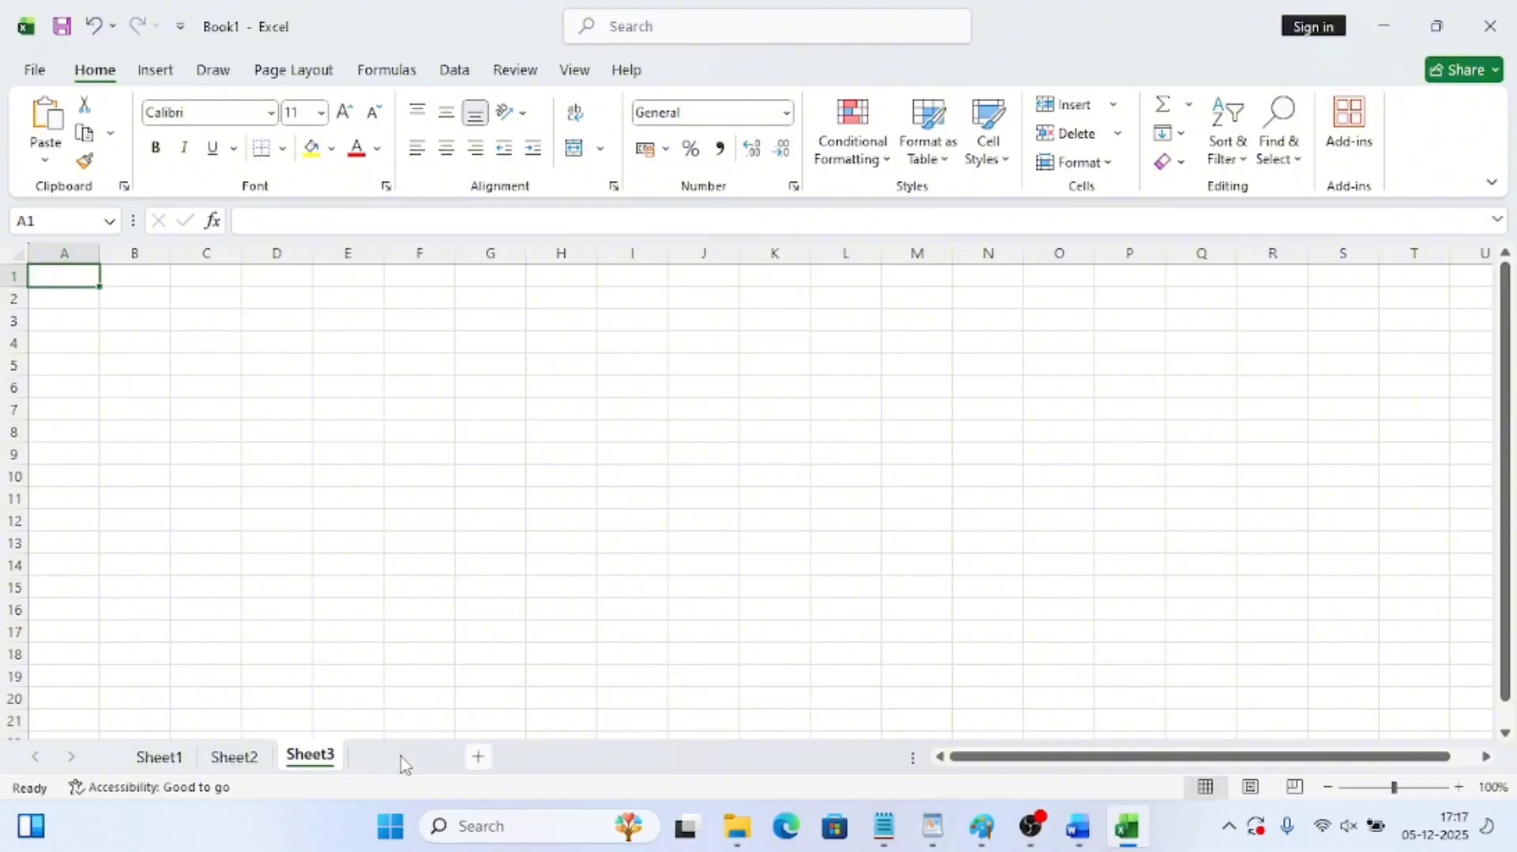
pyautogui.click(401, 756)
# View each of the four worksheets in turn and return to Sheet1
pyautogui.click(178, 760)
pyautogui.click(241, 762)
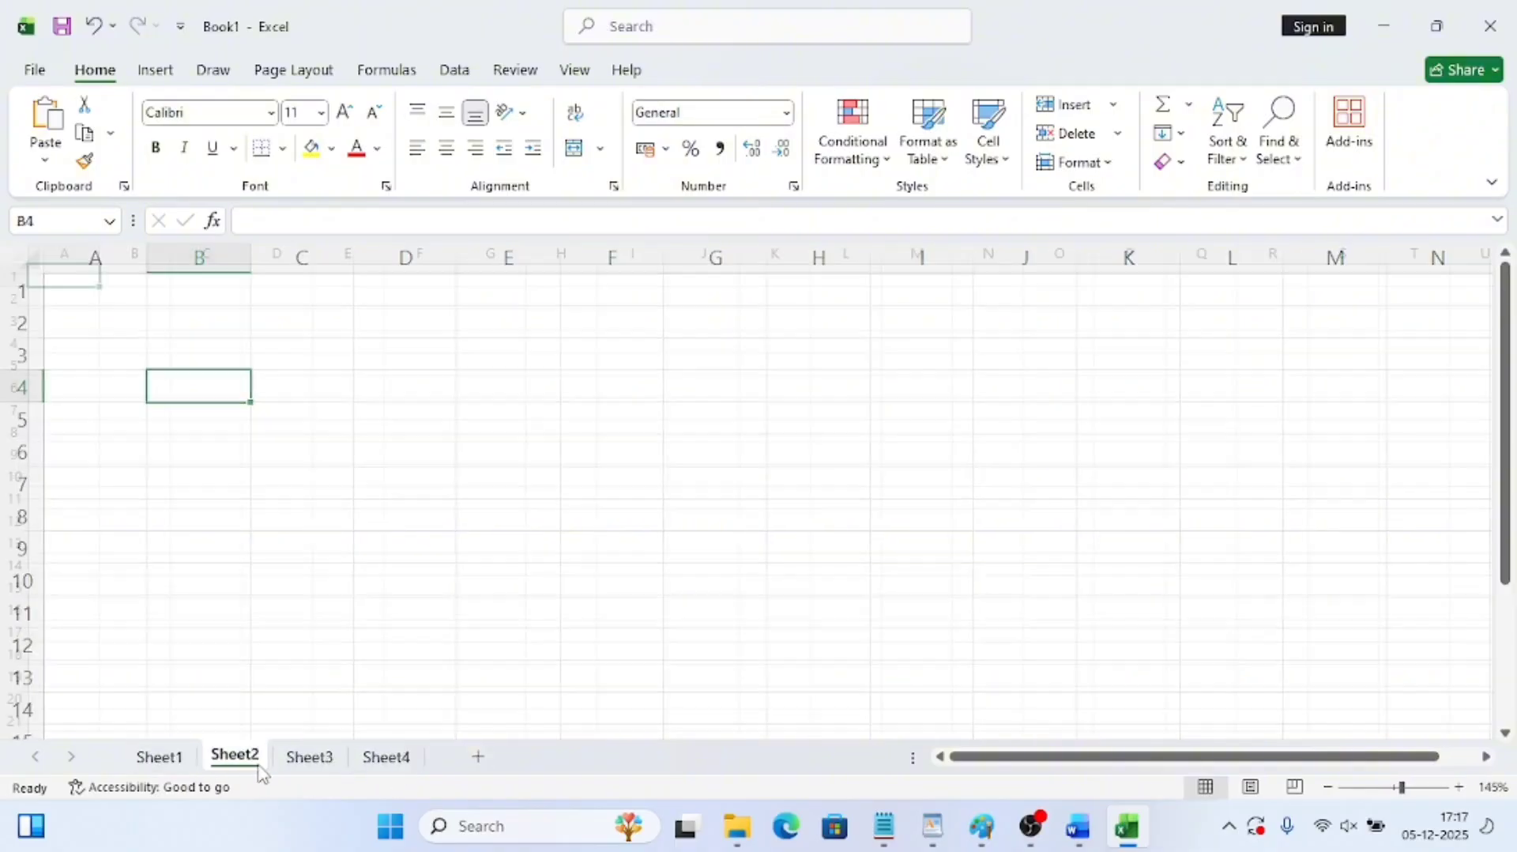
pyautogui.click(324, 764)
pyautogui.click(380, 767)
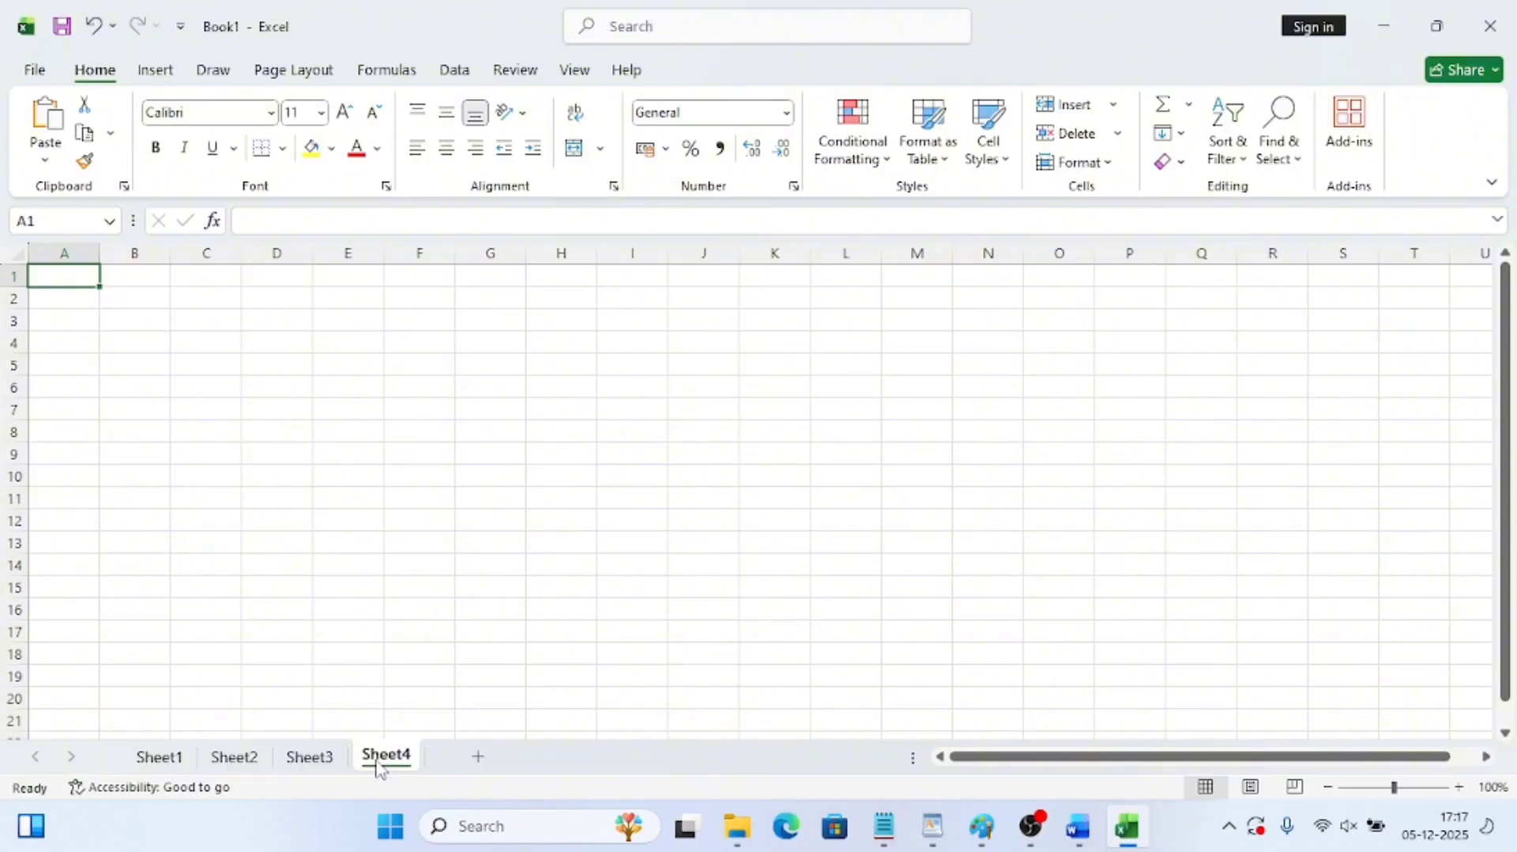
pyautogui.click(170, 760)
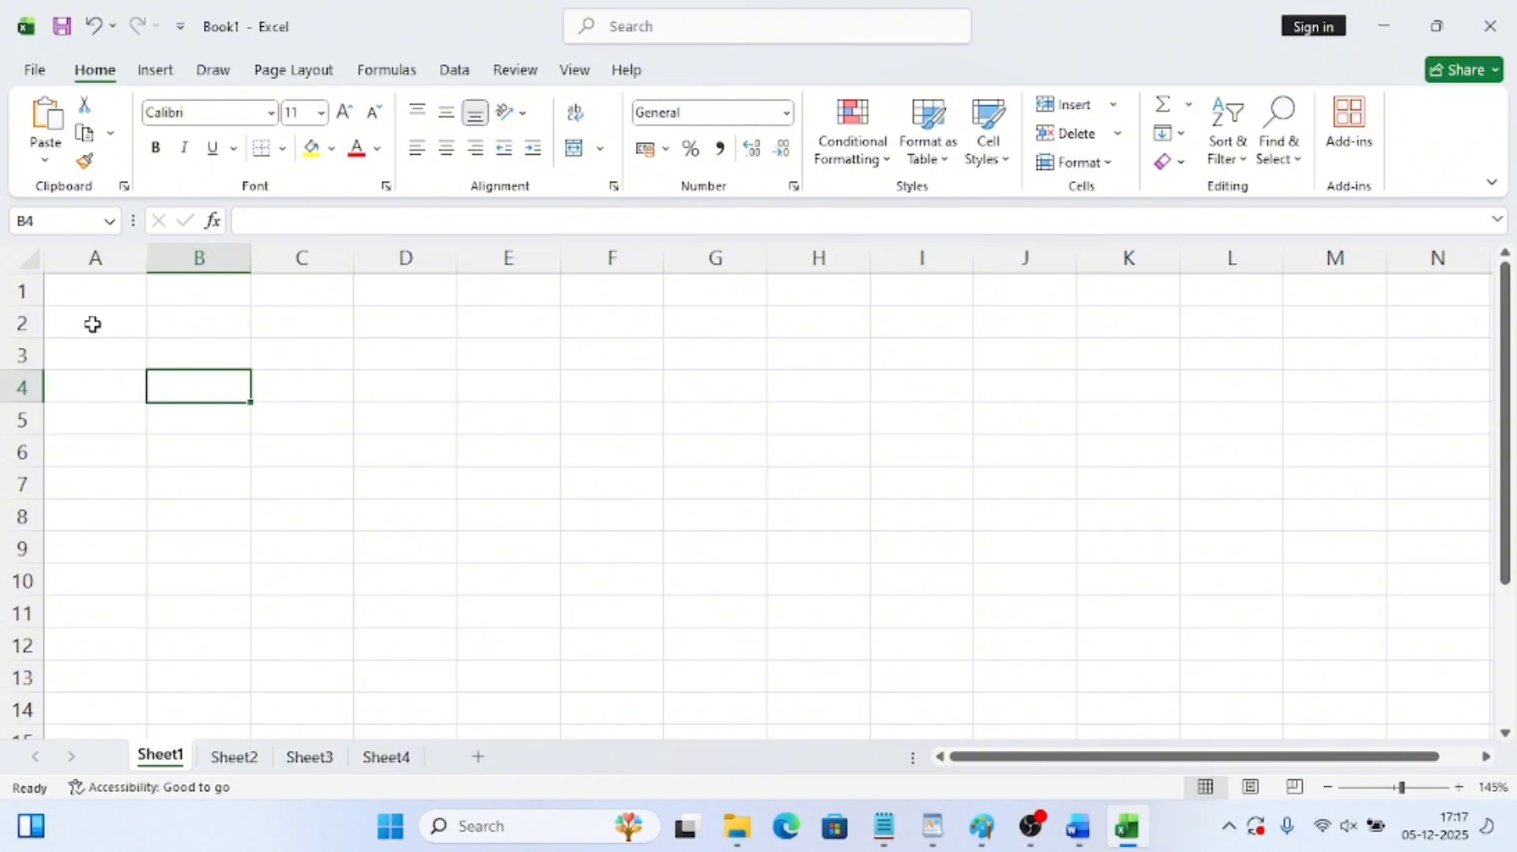
# Highlight rows 1 and 2 and columns A and B of Sheet1 one at a time
pyautogui.click(26, 290)
pyautogui.click(27, 323)
pyautogui.moveTo(26, 290); pyautogui.dragTo(71, 292)
pyautogui.click(22, 323)
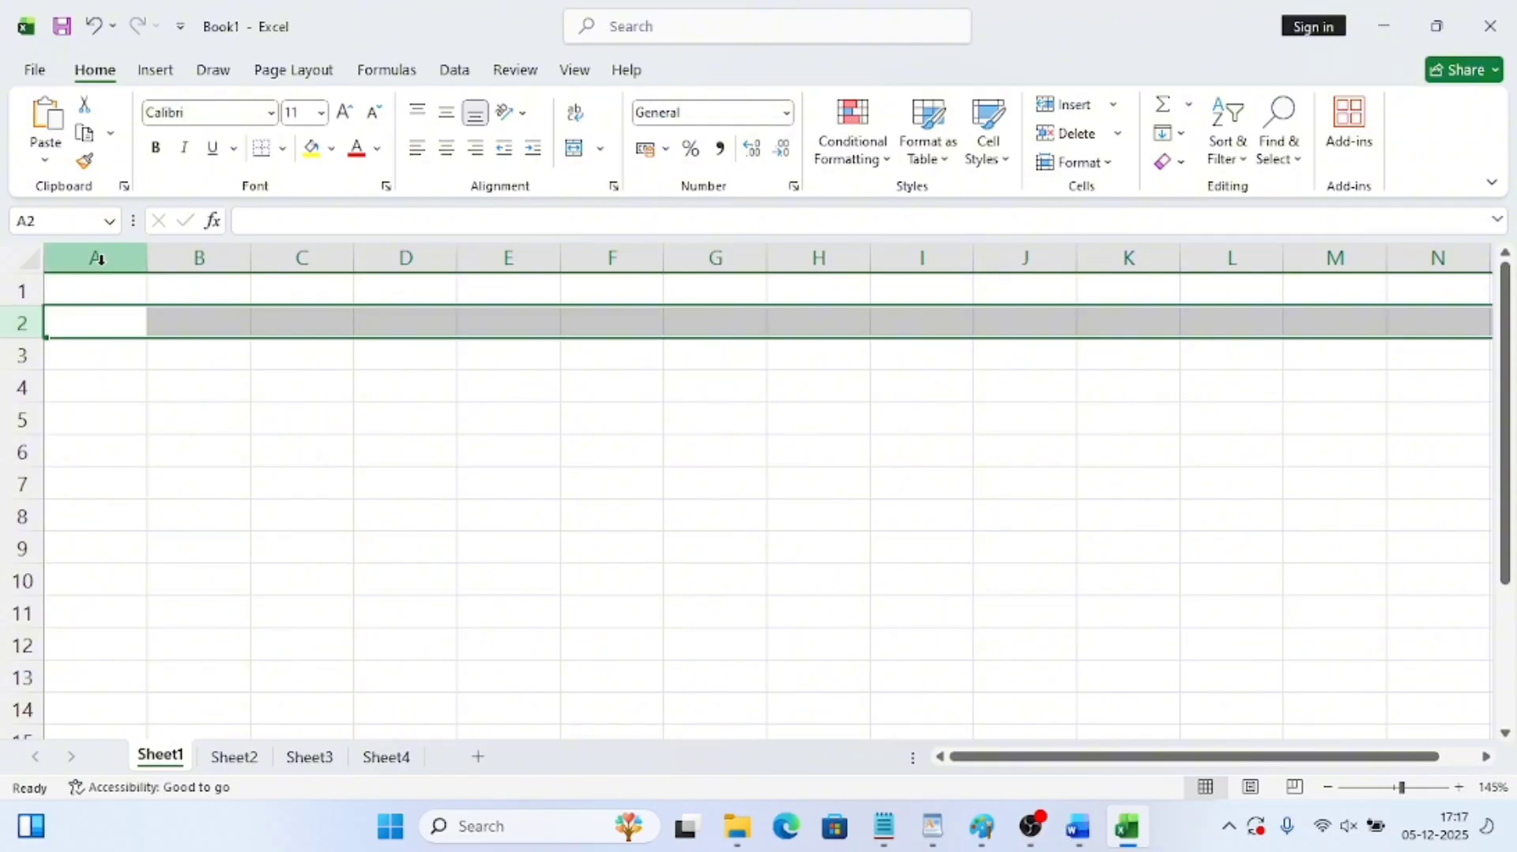
pyautogui.click(96, 258)
pyautogui.click(192, 257)
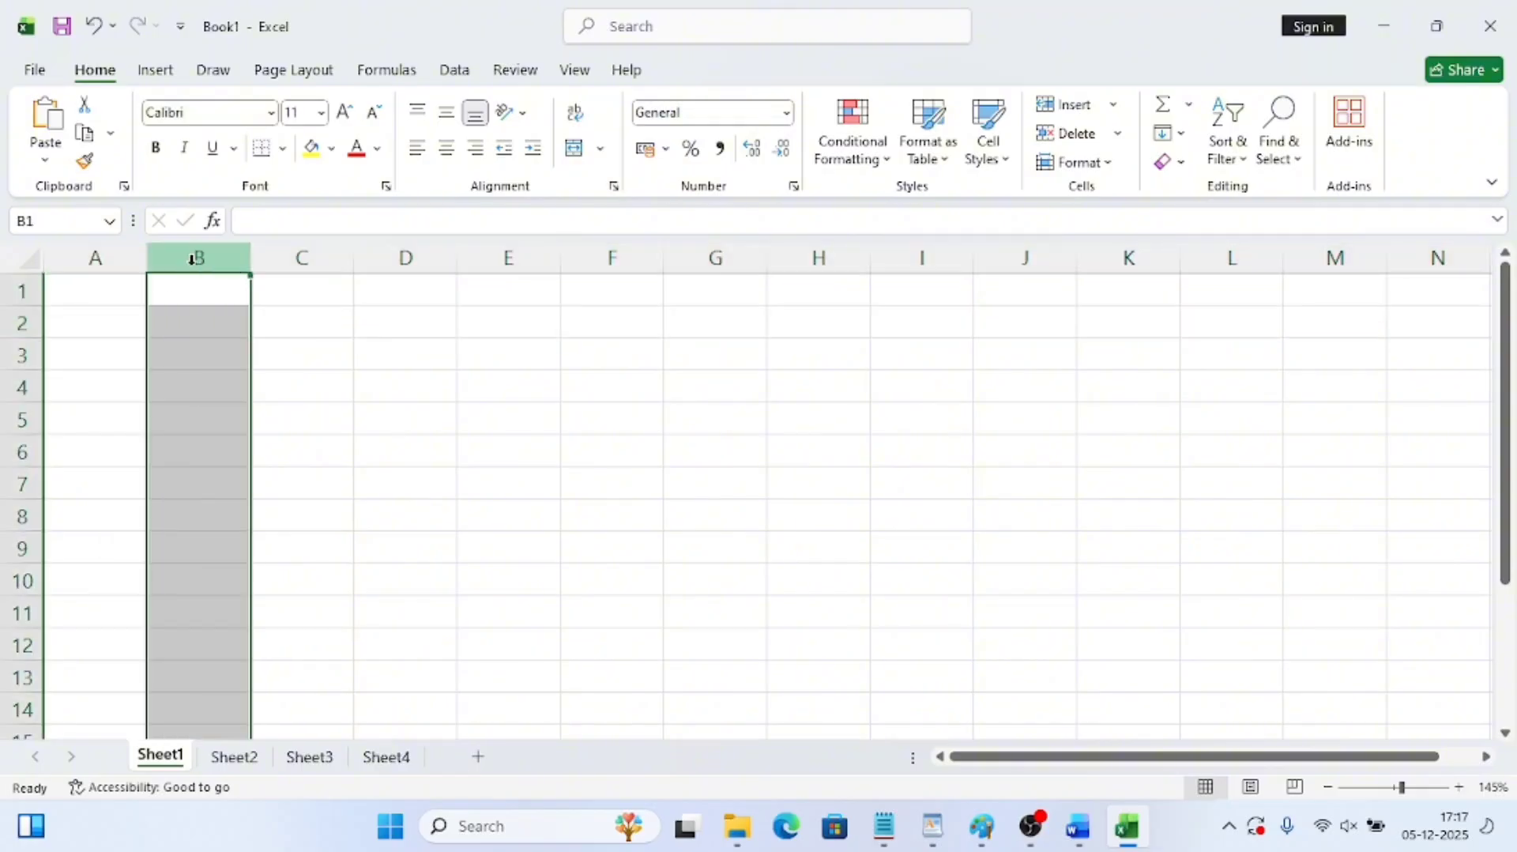
pyautogui.click(201, 357)
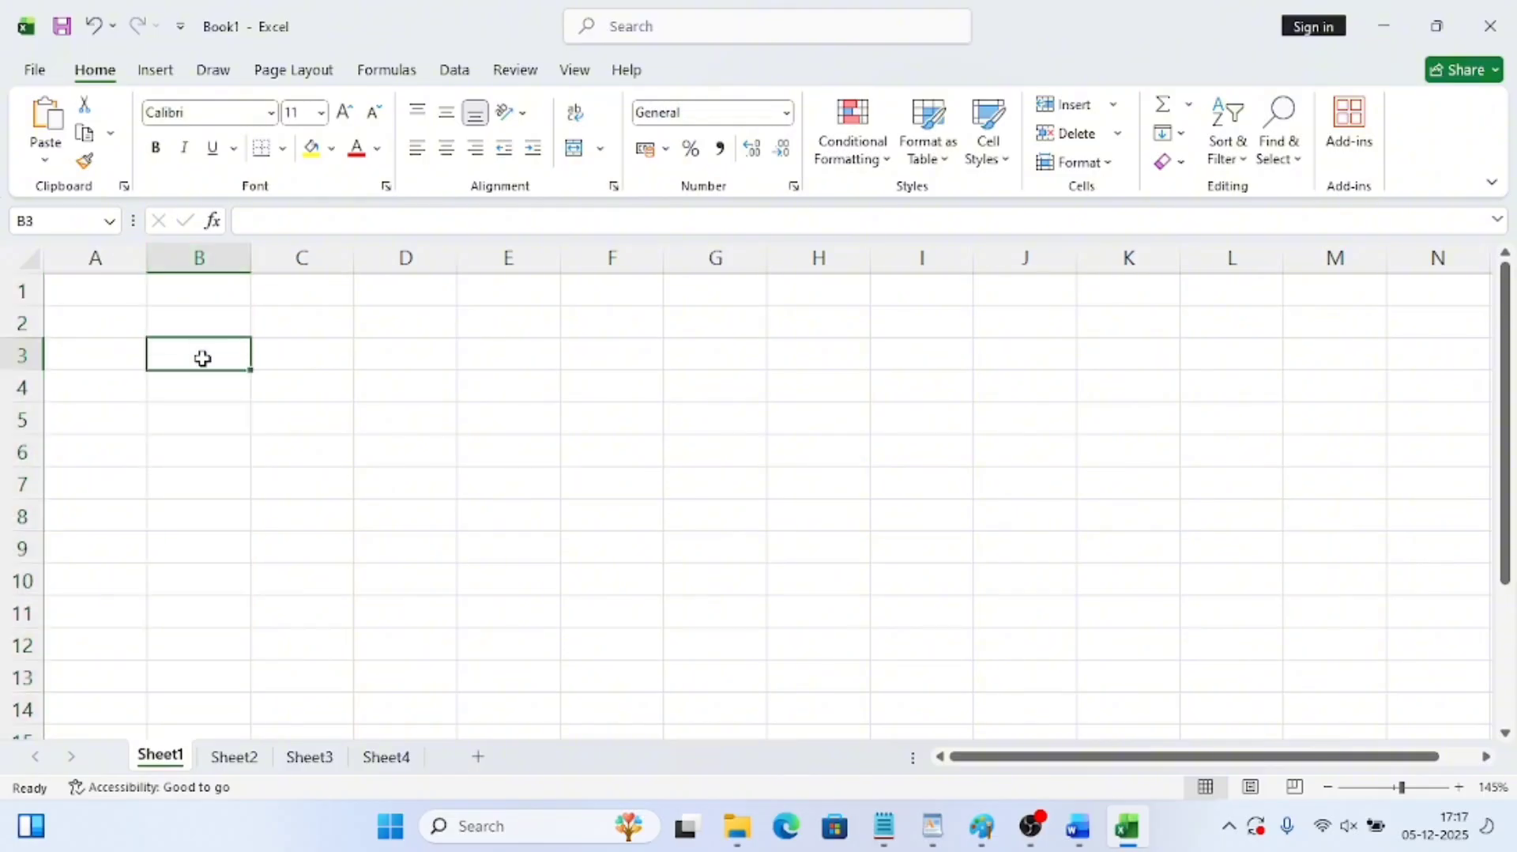
pyautogui.click(89, 298)
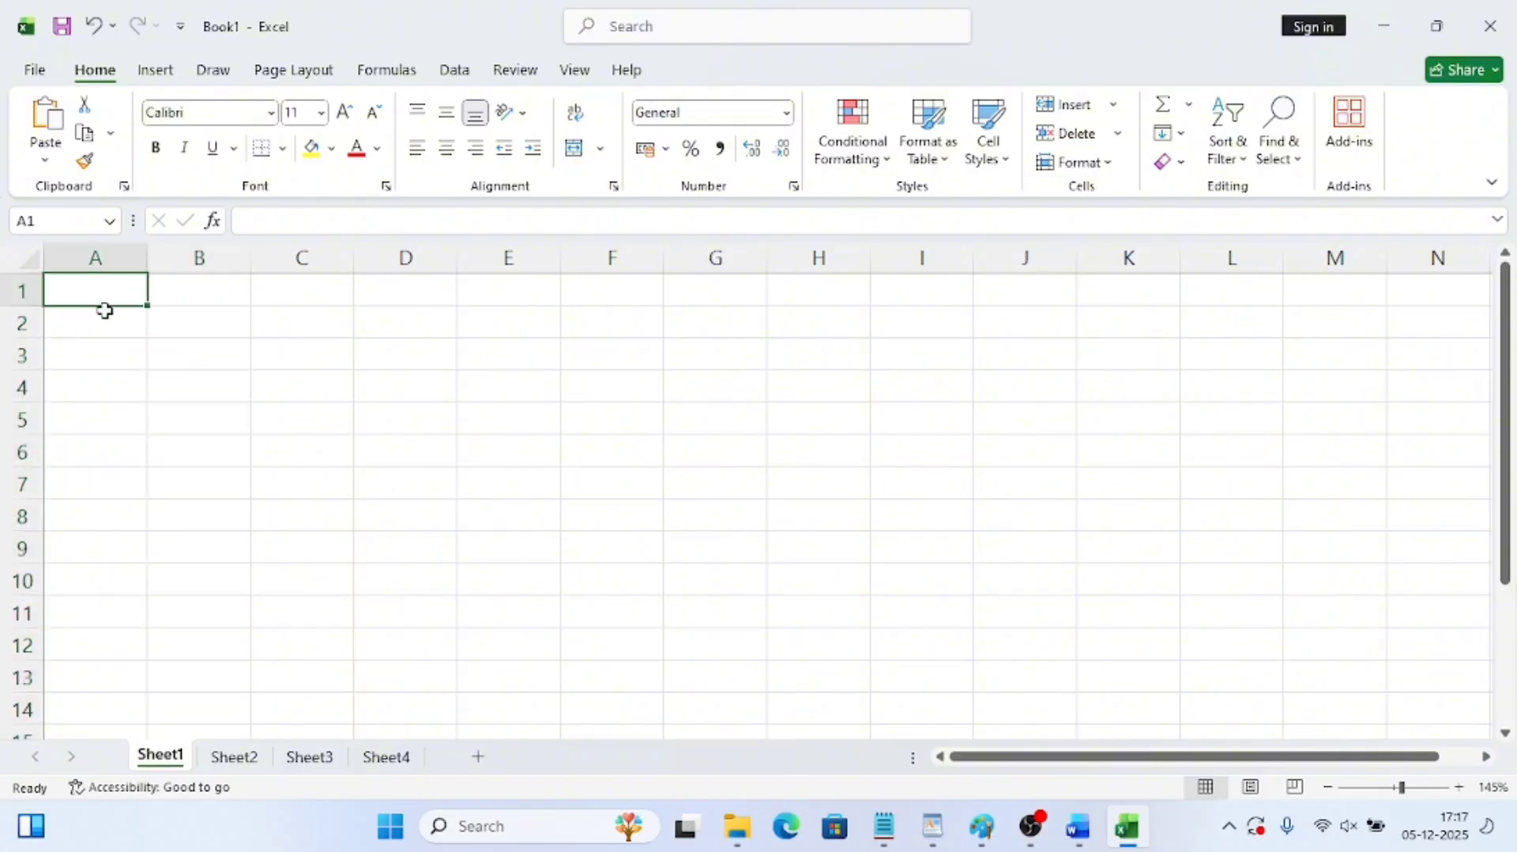
pyautogui.click(22, 291)
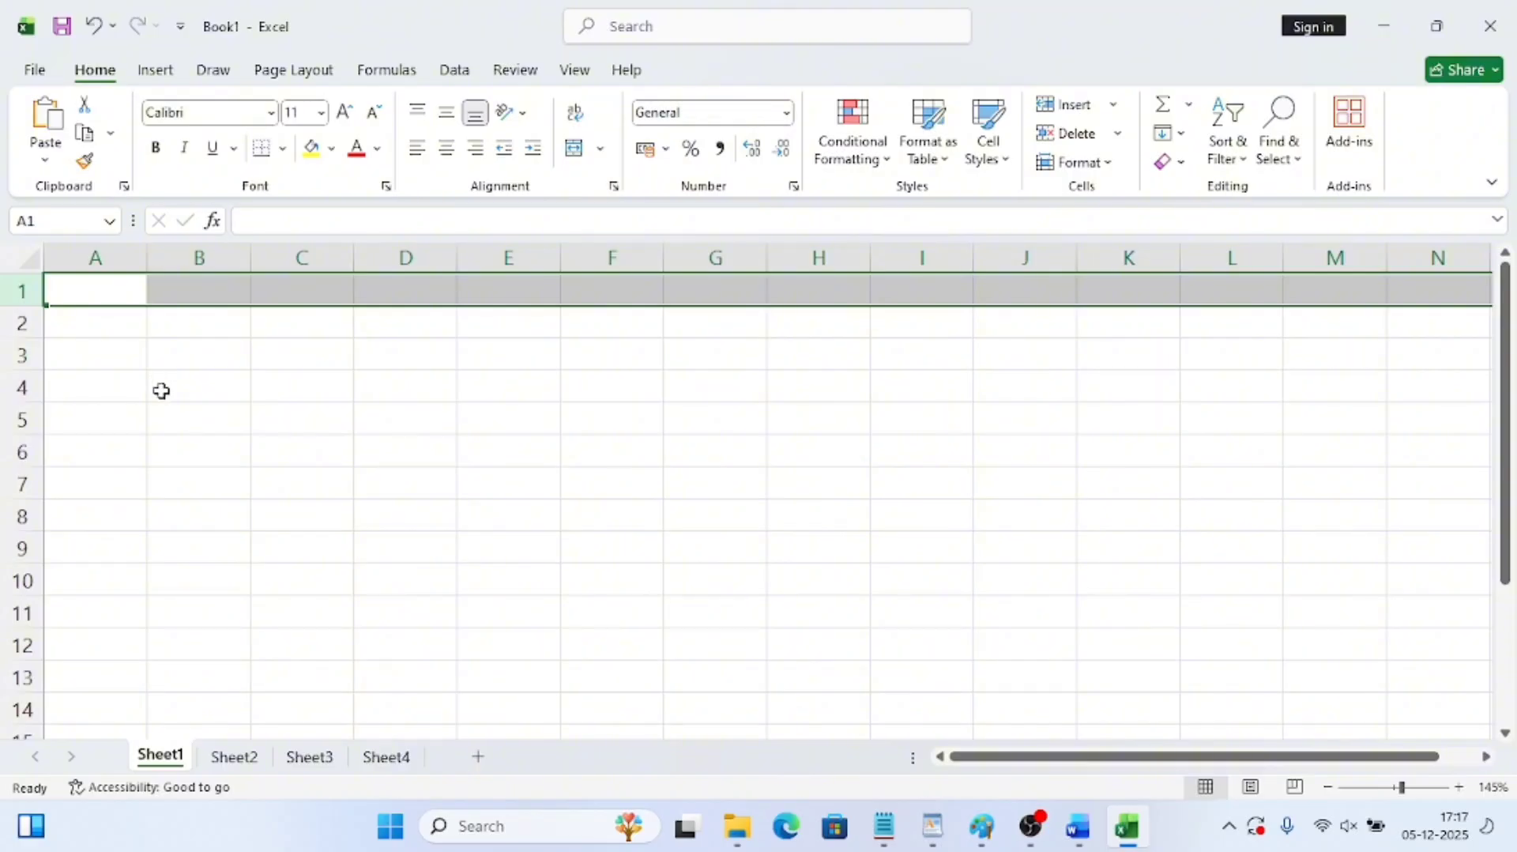
pyautogui.click(159, 388)
pyautogui.click(114, 303)
pyautogui.click(114, 313)
pyautogui.click(183, 315)
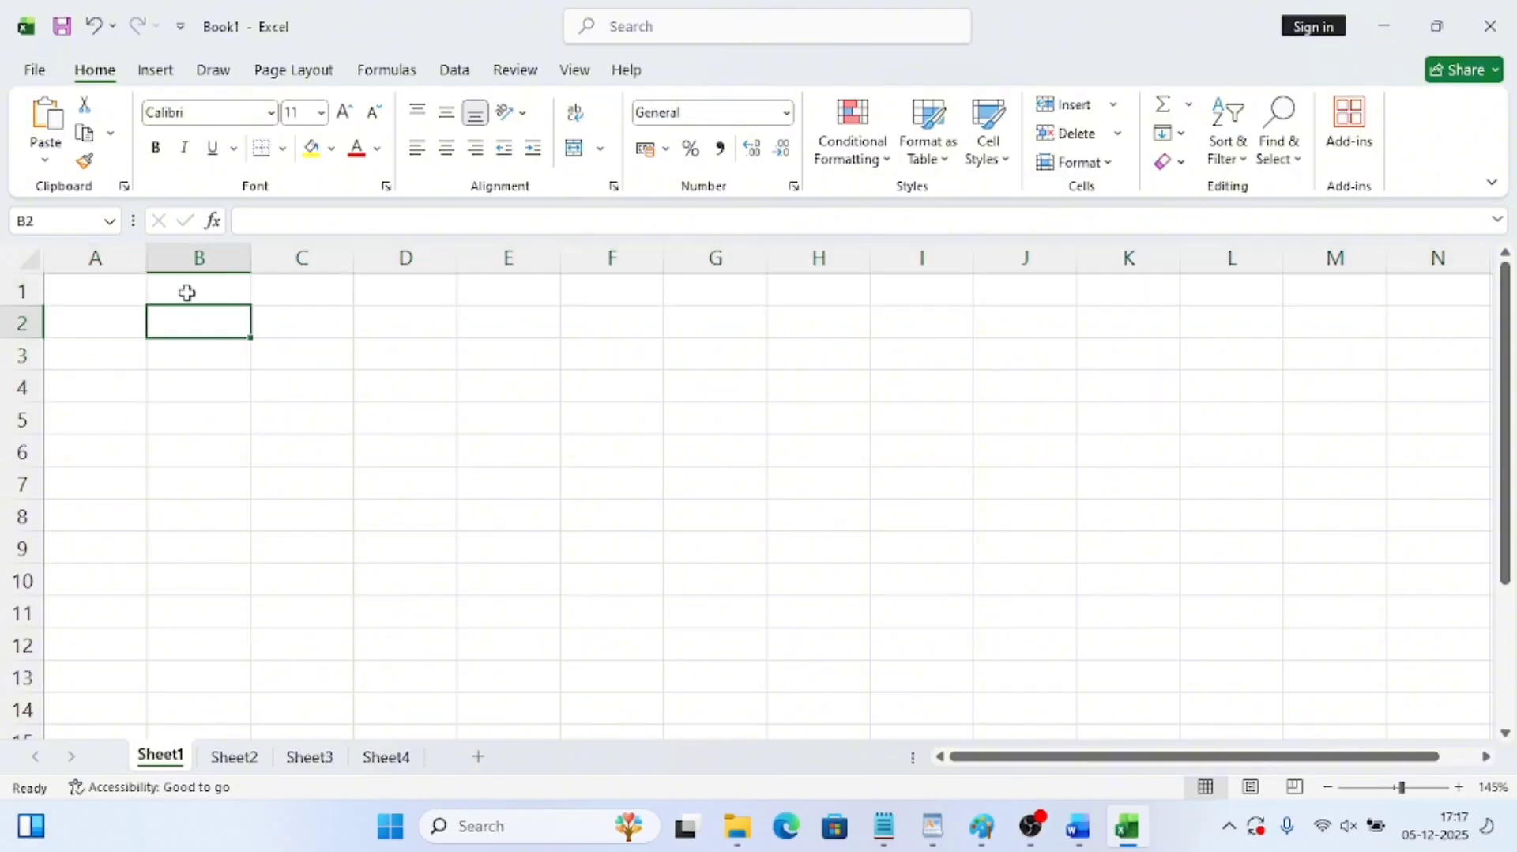
pyautogui.click(186, 292)
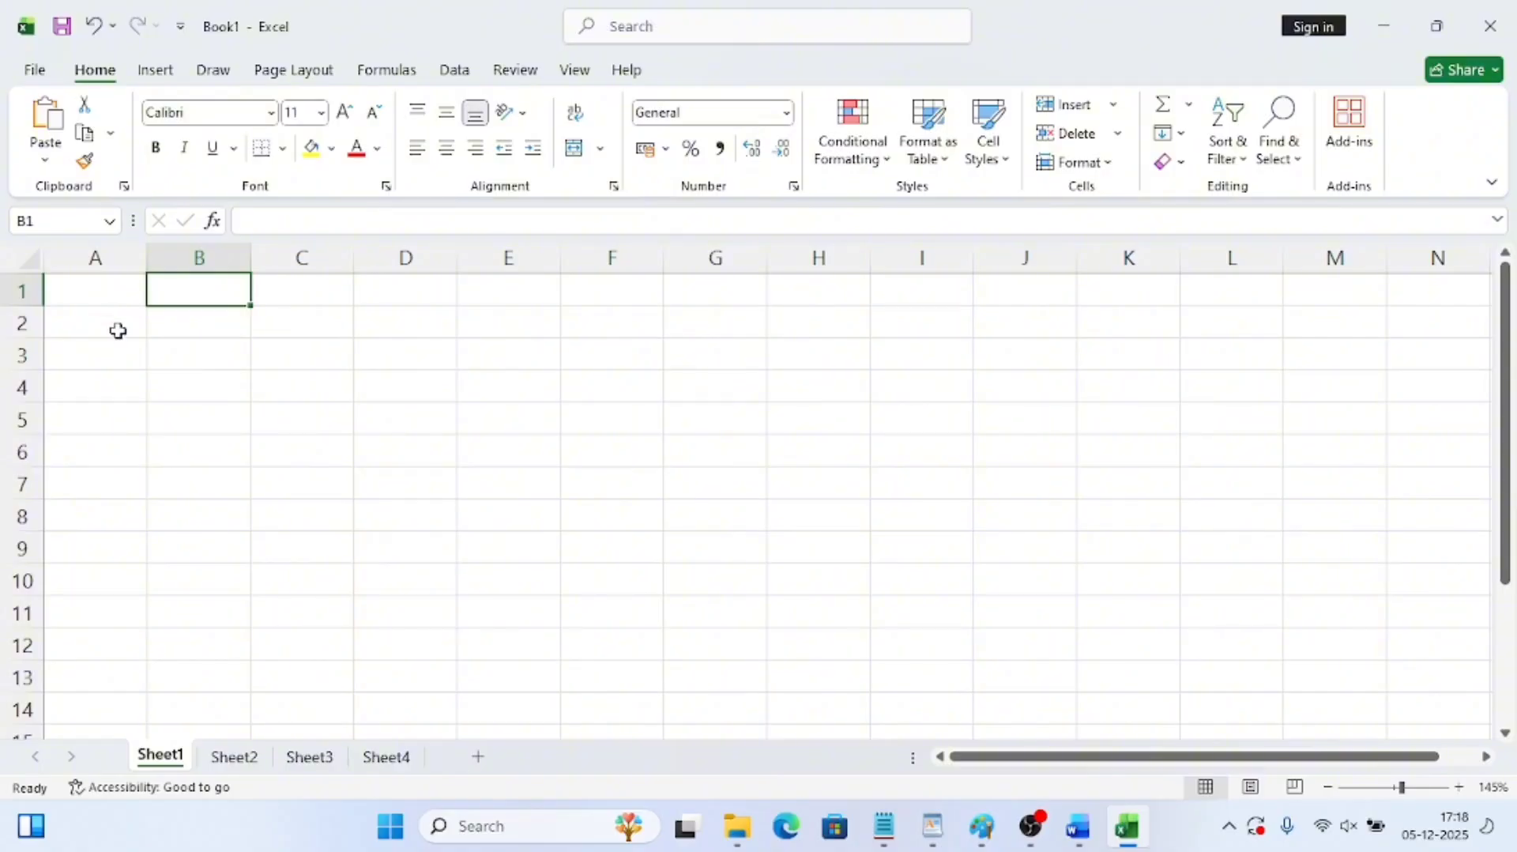
pyautogui.click(273, 366)
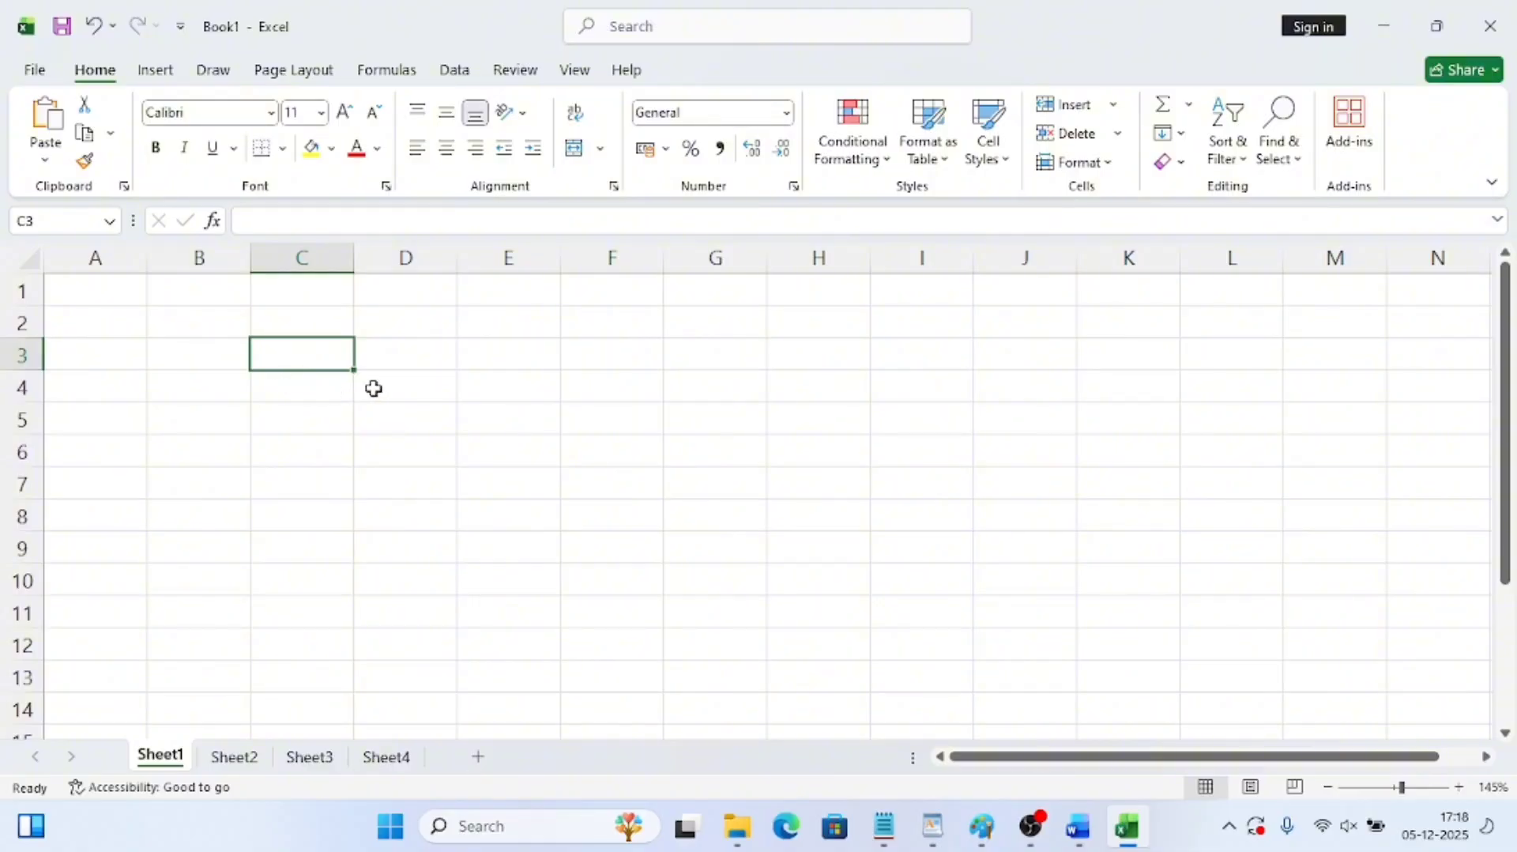
pyautogui.click(113, 324)
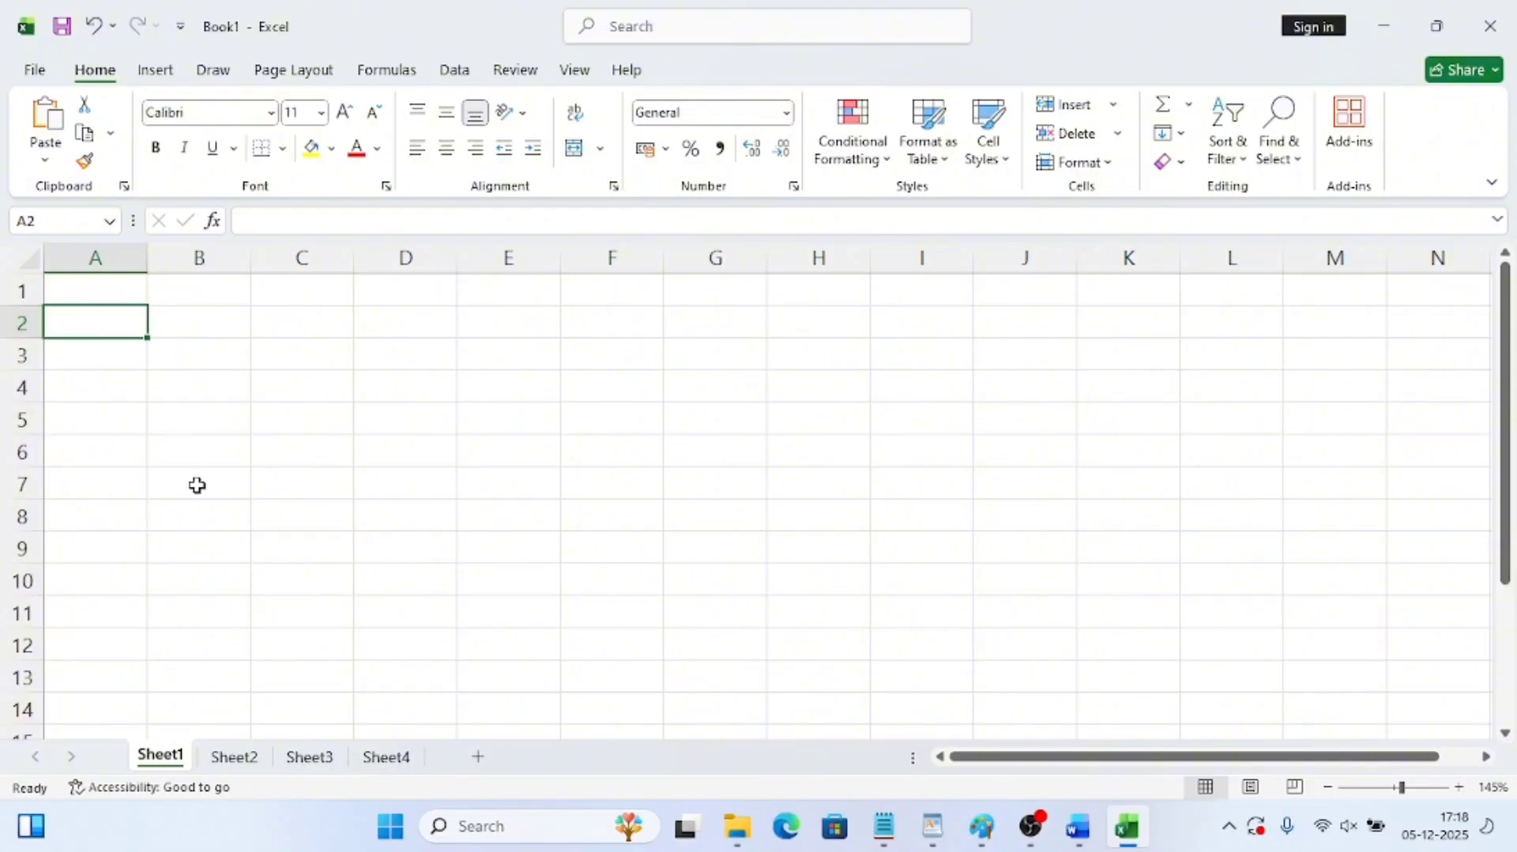
pyautogui.click(195, 459)
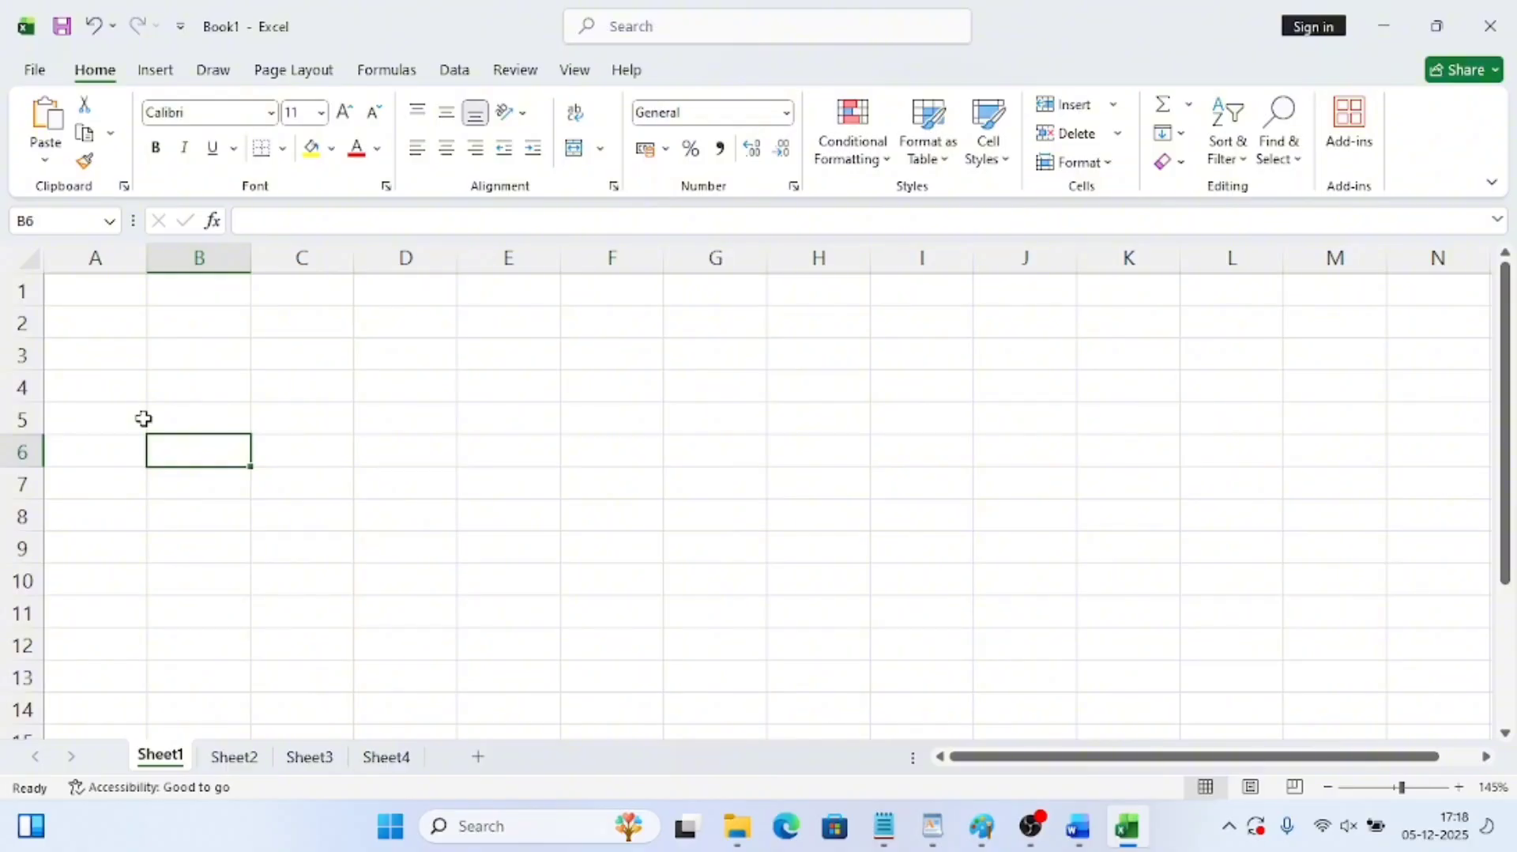
# Highlight entire rows 1 through 5 of Sheet1 one after another
pyautogui.click(24, 291)
pyautogui.click(24, 323)
pyautogui.click(24, 356)
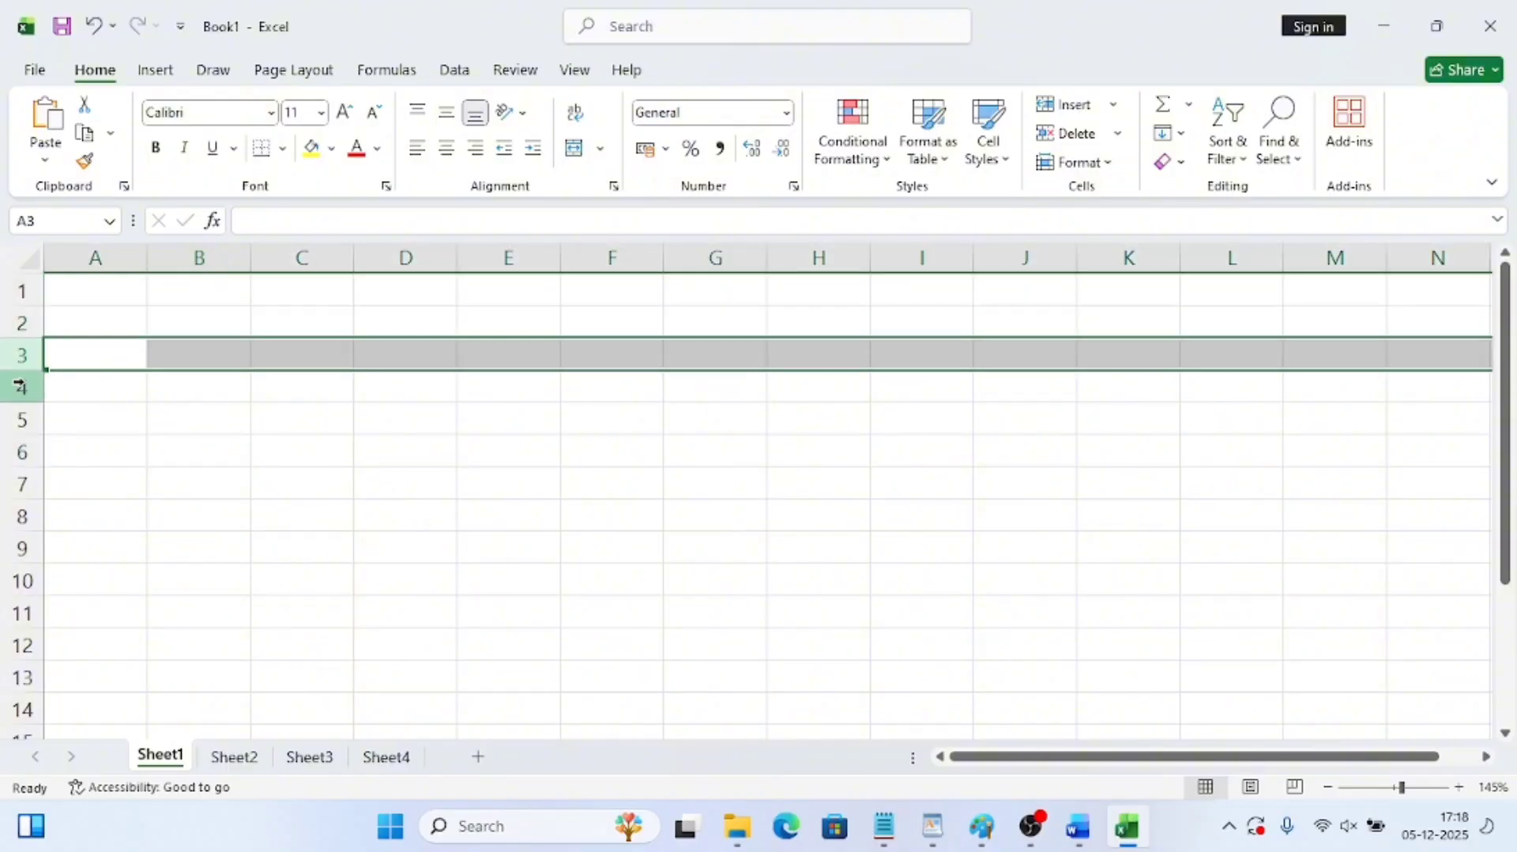
pyautogui.click(20, 387)
pyautogui.click(22, 419)
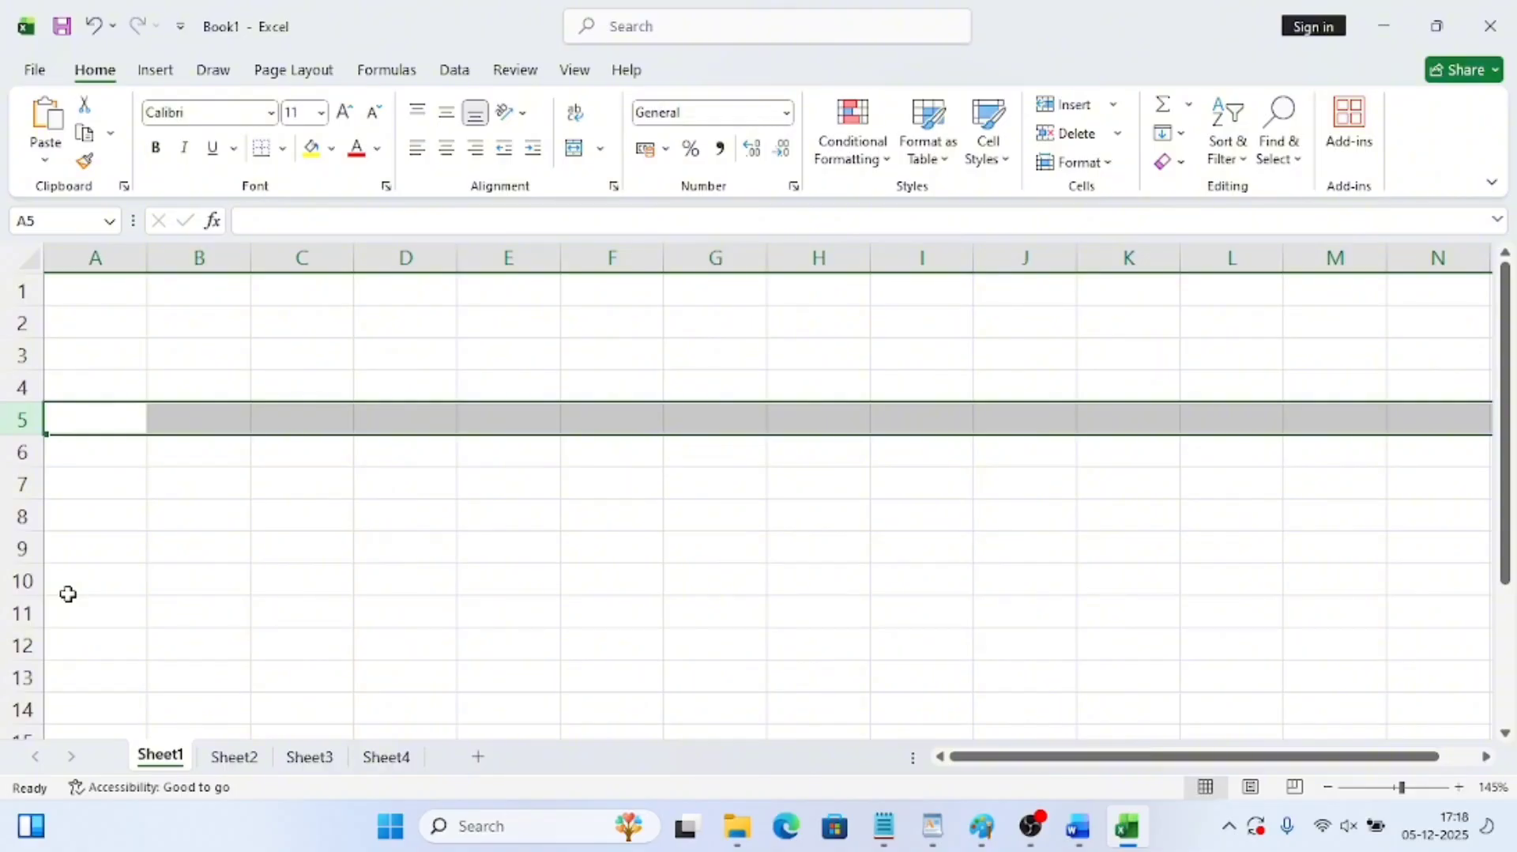
pyautogui.click(105, 376)
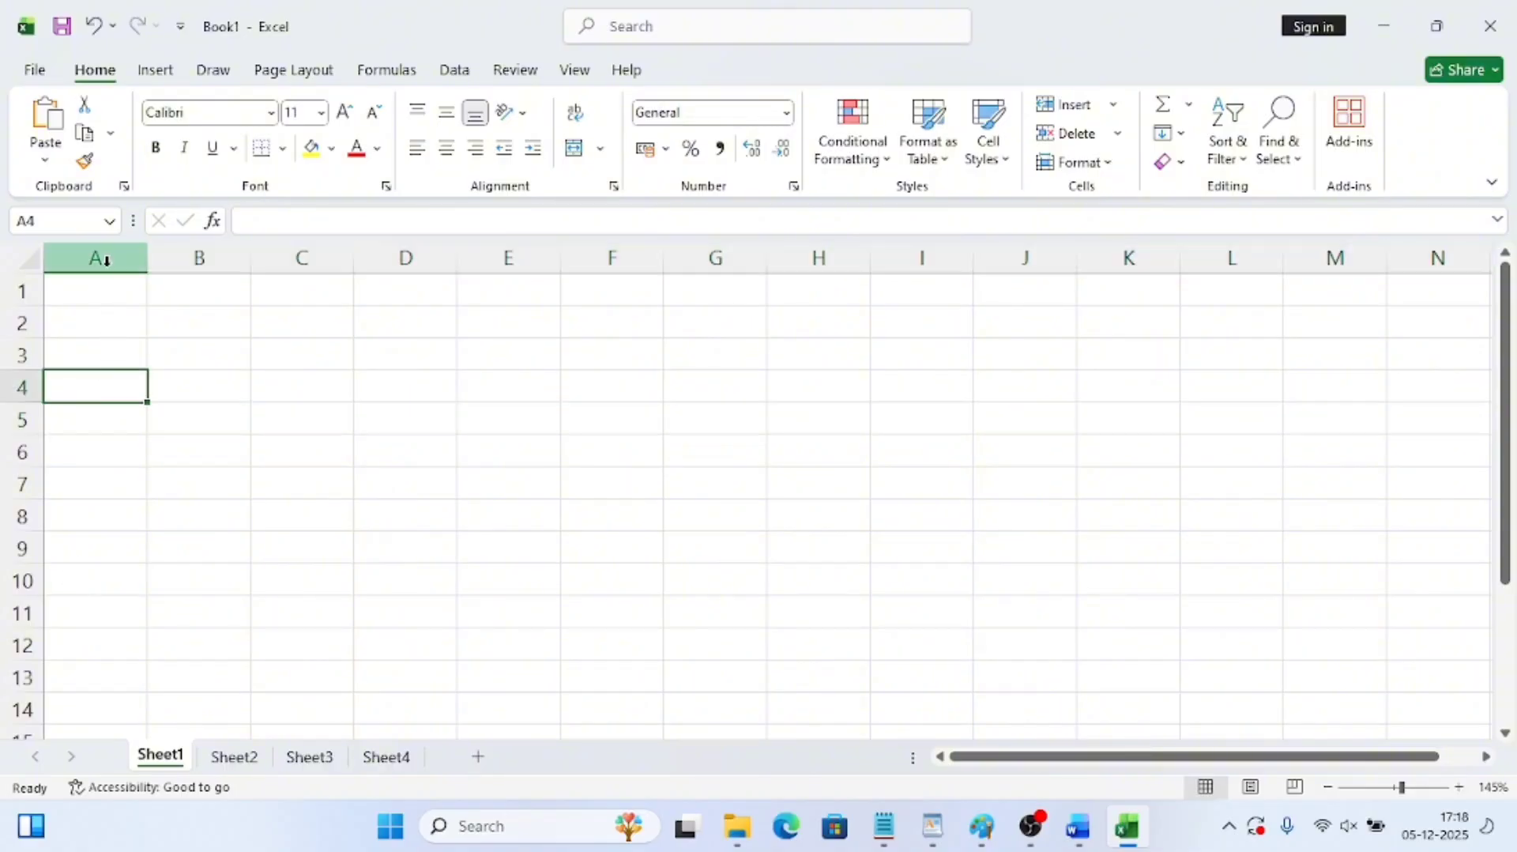
# Highlight entire columns A through D of Sheet1 one after another
pyautogui.click(105, 258)
pyautogui.click(193, 258)
pyautogui.click(268, 258)
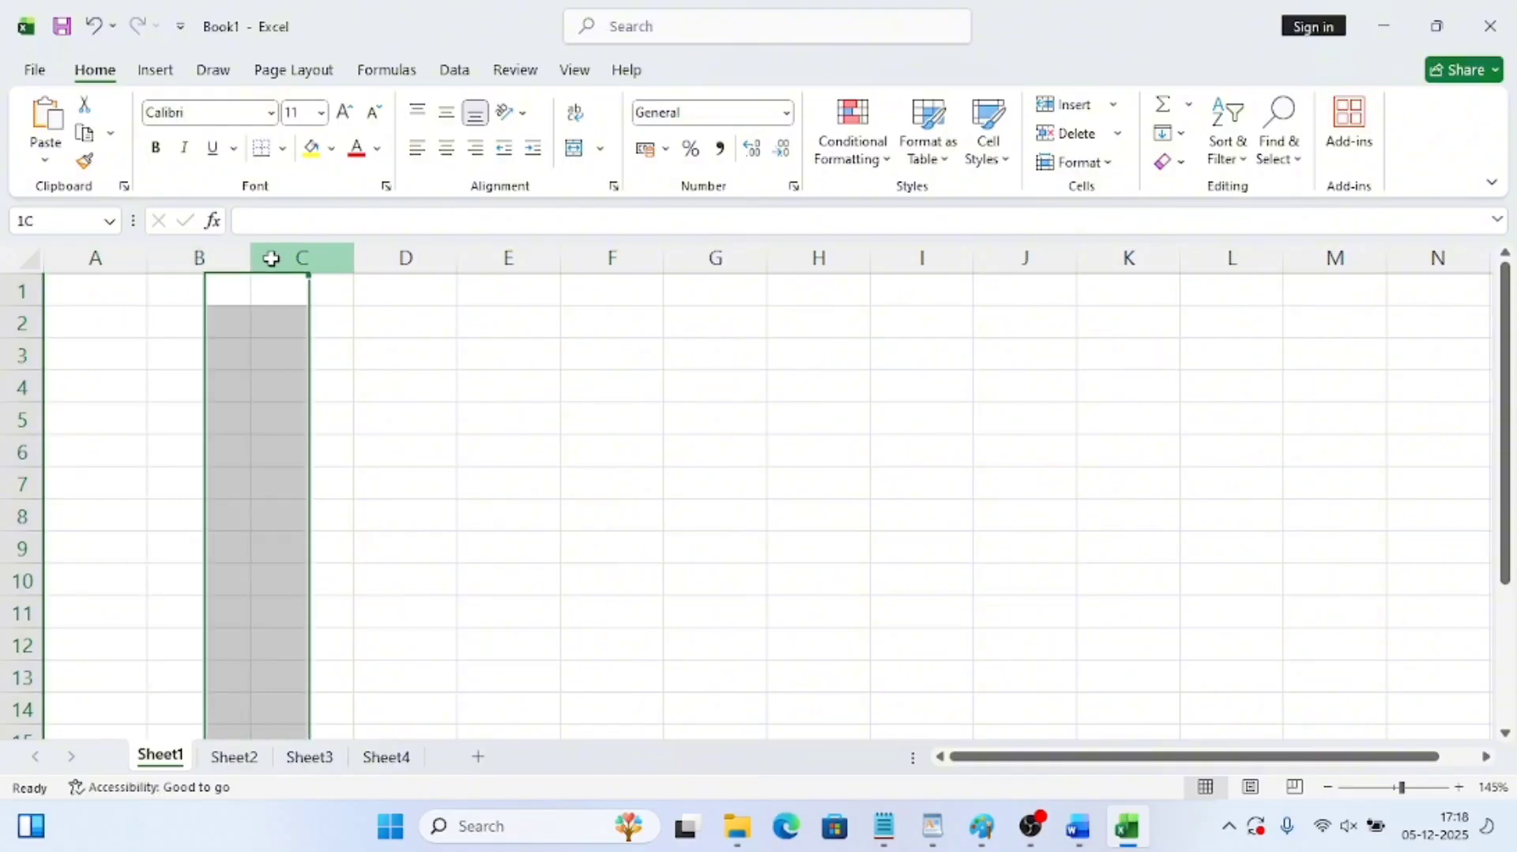
pyautogui.click(396, 257)
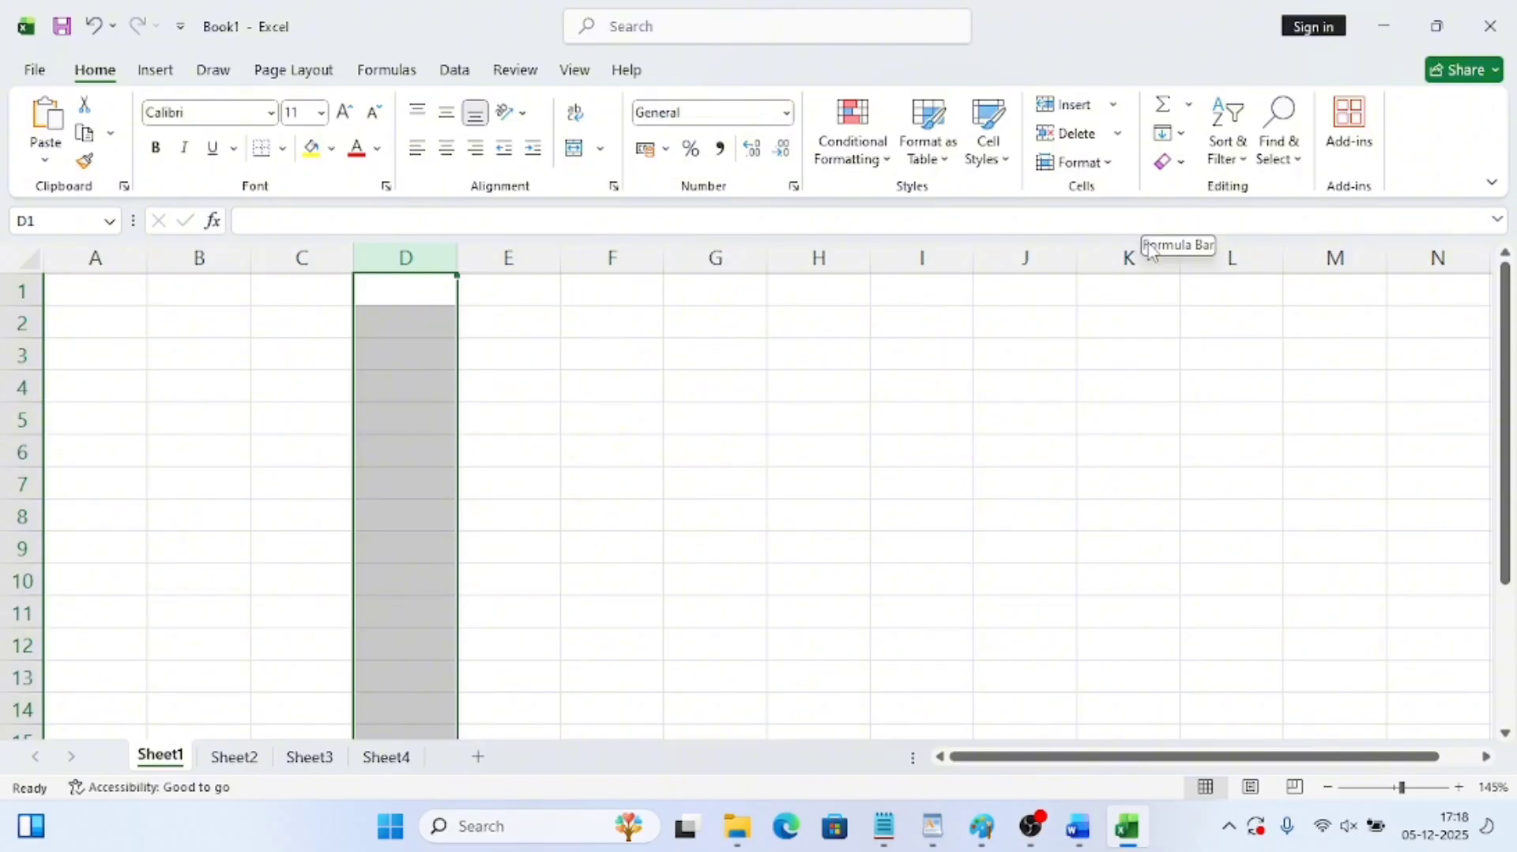
pyautogui.click(222, 376)
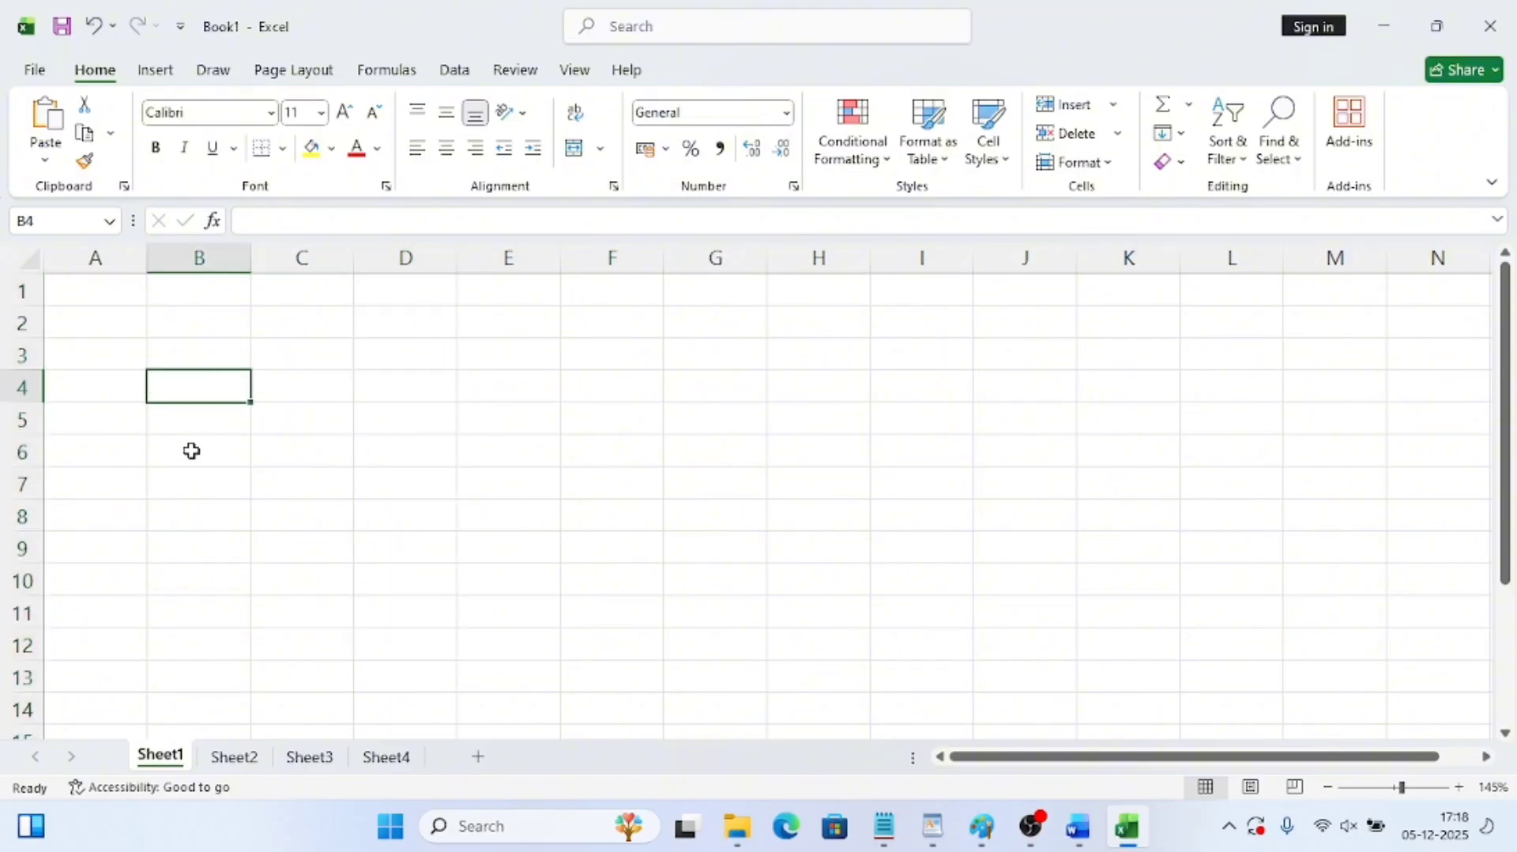
# Highlight row 1 of Sheet1 and return the selection to cell A1
pyautogui.click(19, 290)
pyautogui.click(188, 410)
pyautogui.click(96, 297)
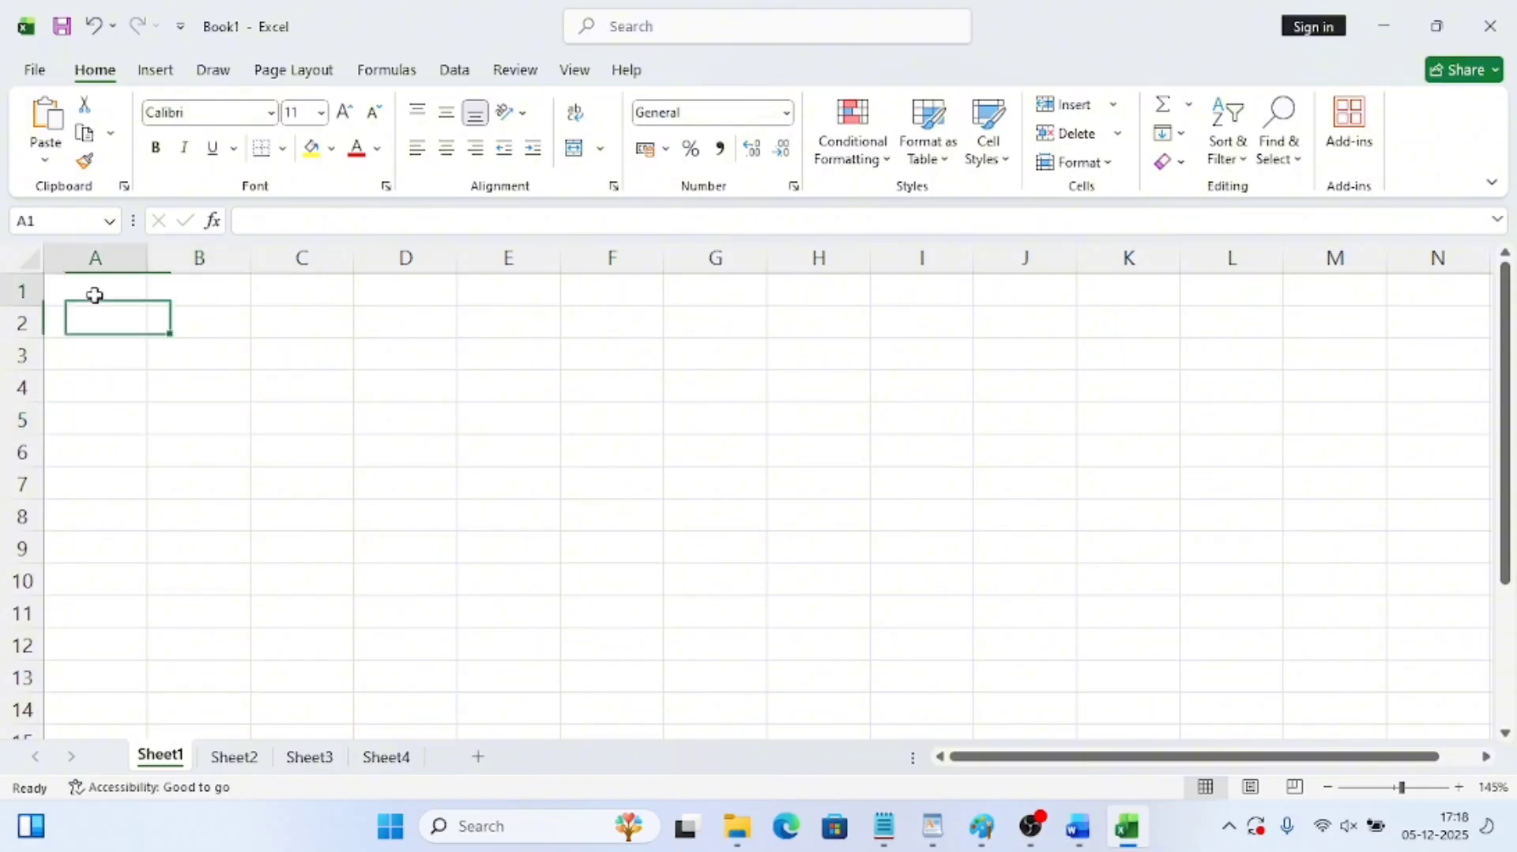
# Highlight rows 1 and 2 of Sheet1, followed by columns A, B and C, one at a time
pyautogui.click(24, 290)
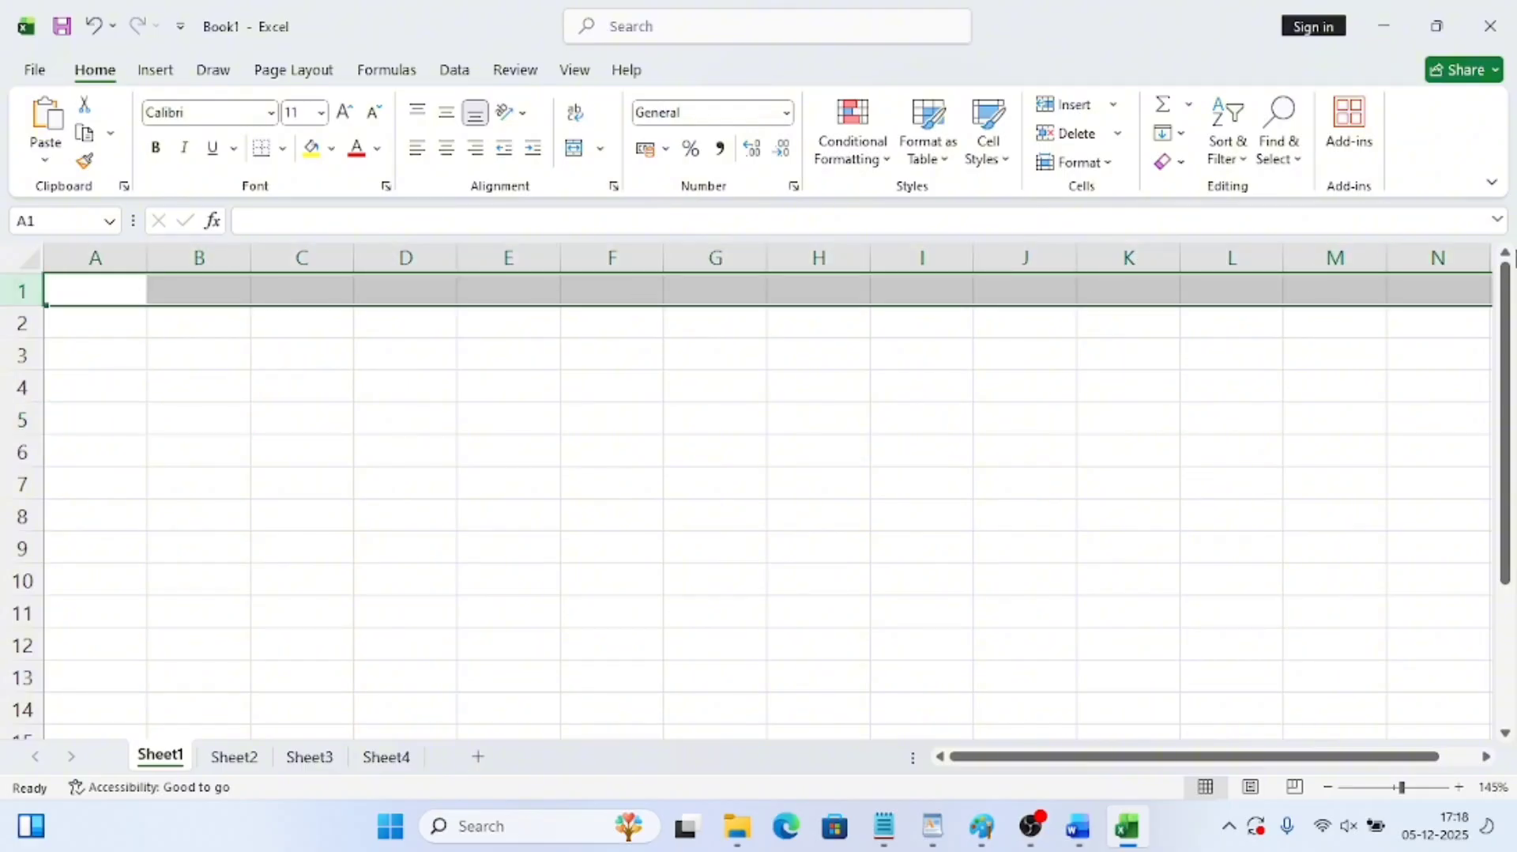
pyautogui.click(23, 324)
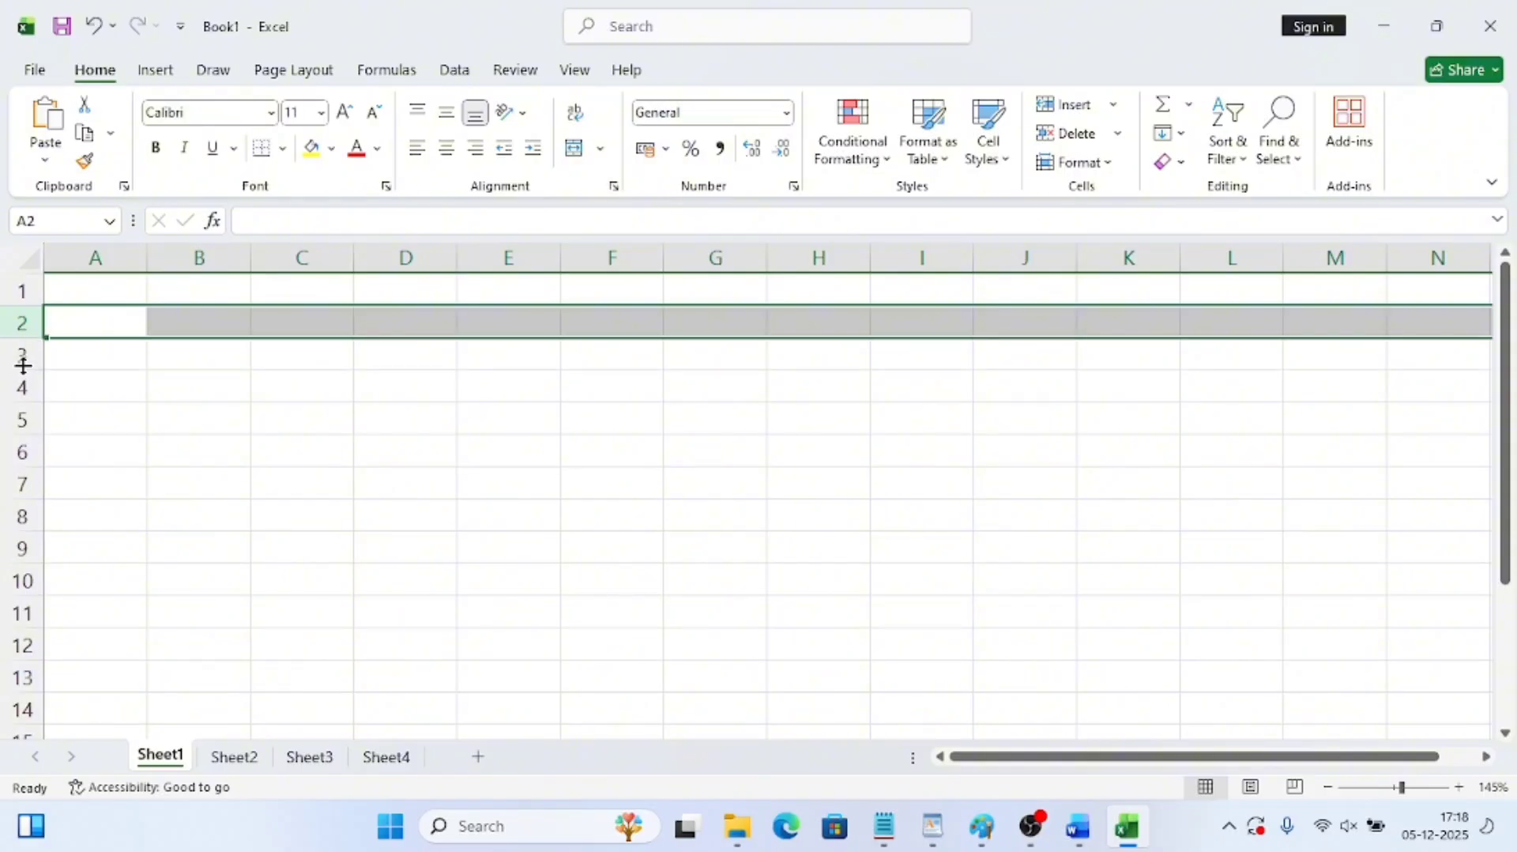
pyautogui.moveTo(23, 339); pyautogui.dragTo(24, 345)
pyautogui.click(114, 267)
pyautogui.click(184, 257)
pyautogui.click(287, 257)
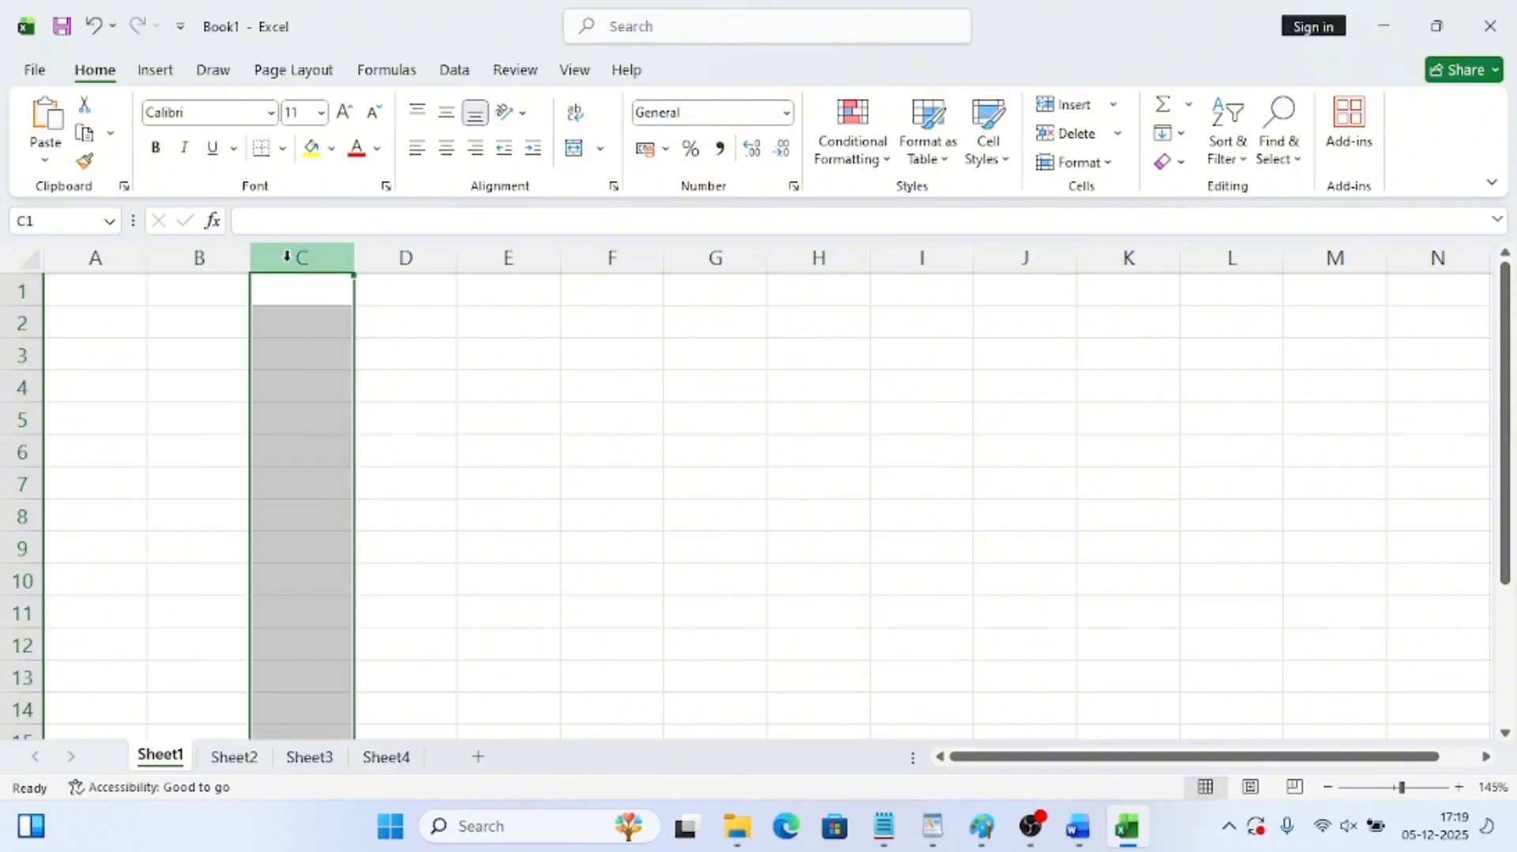
# Alternate between Sheet2 and Sheet1 to compare the worksheets, highlighting row 1 of Sheet1 in between
pyautogui.click(234, 756)
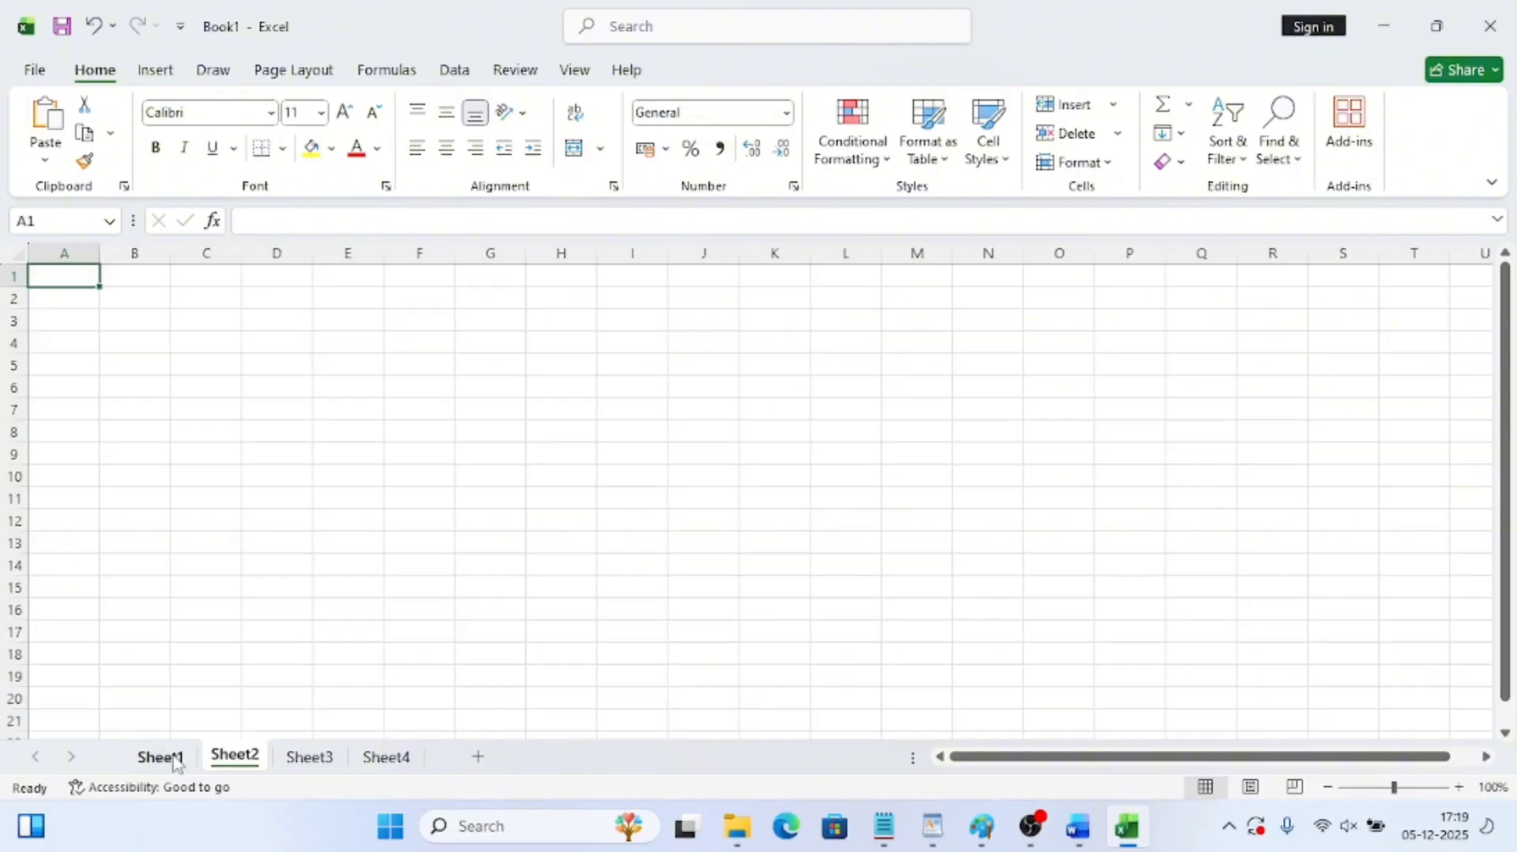
pyautogui.click(158, 756)
pyautogui.click(36, 284)
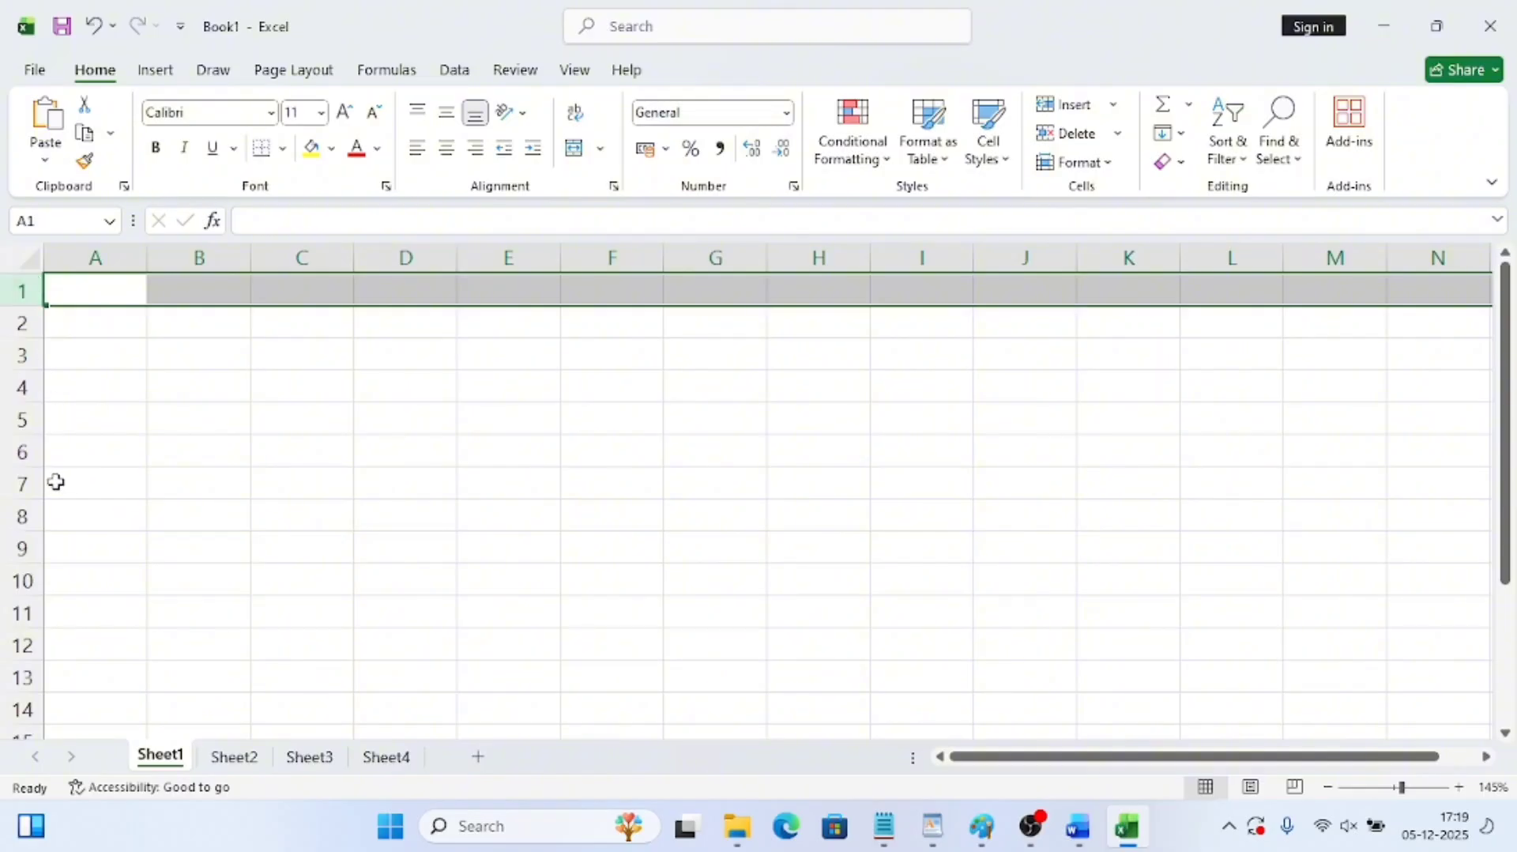
pyautogui.click(235, 756)
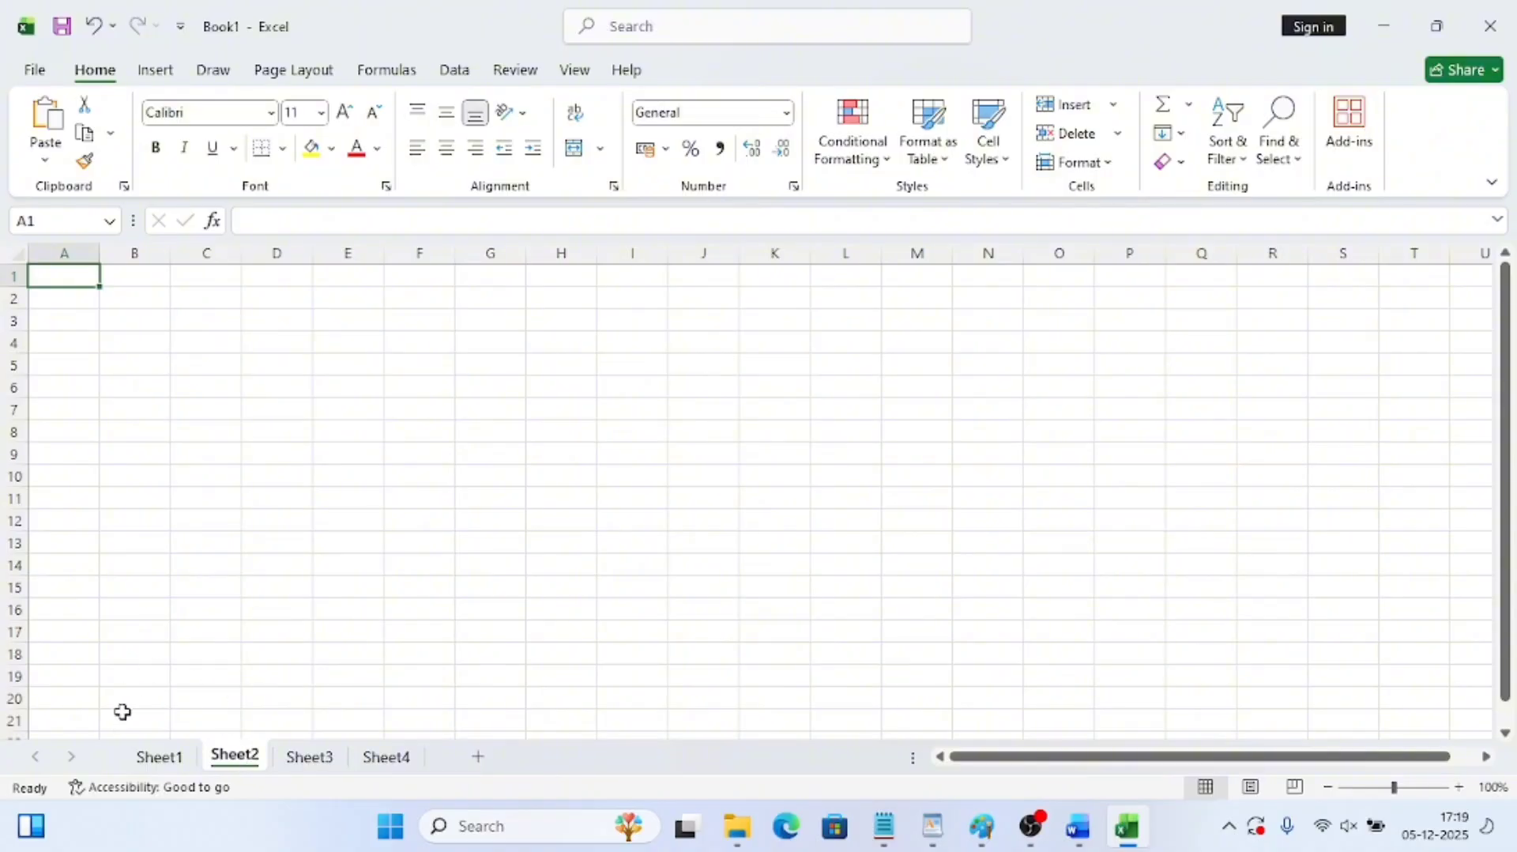
pyautogui.click(159, 756)
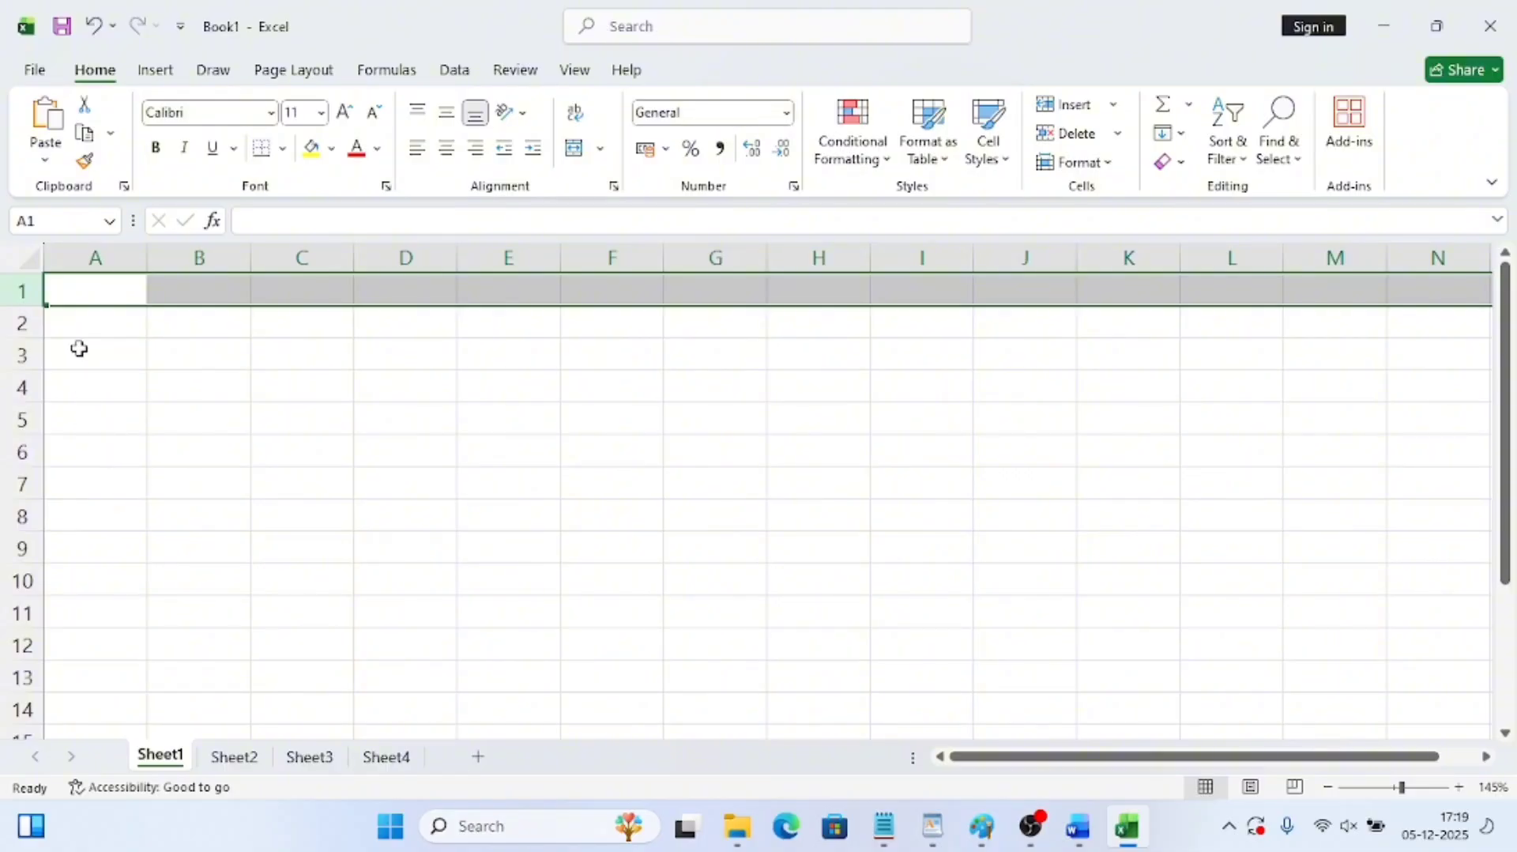
# Select cells A1, B1 and C1 of Sheet1 individually, highlight row 1 and return to cell A1
pyautogui.click(102, 294)
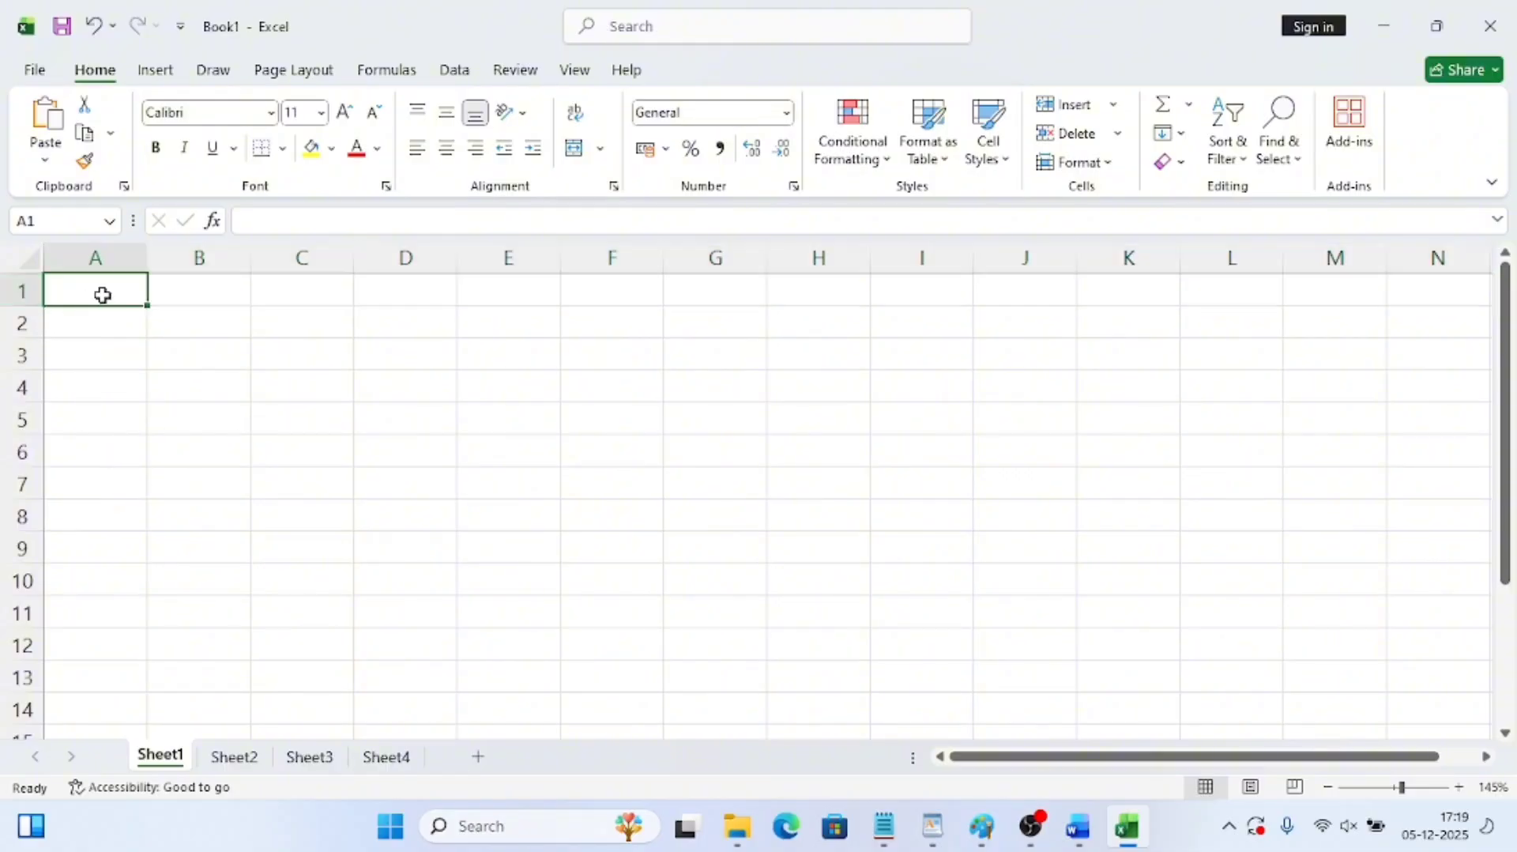
pyautogui.click(229, 299)
pyautogui.click(306, 299)
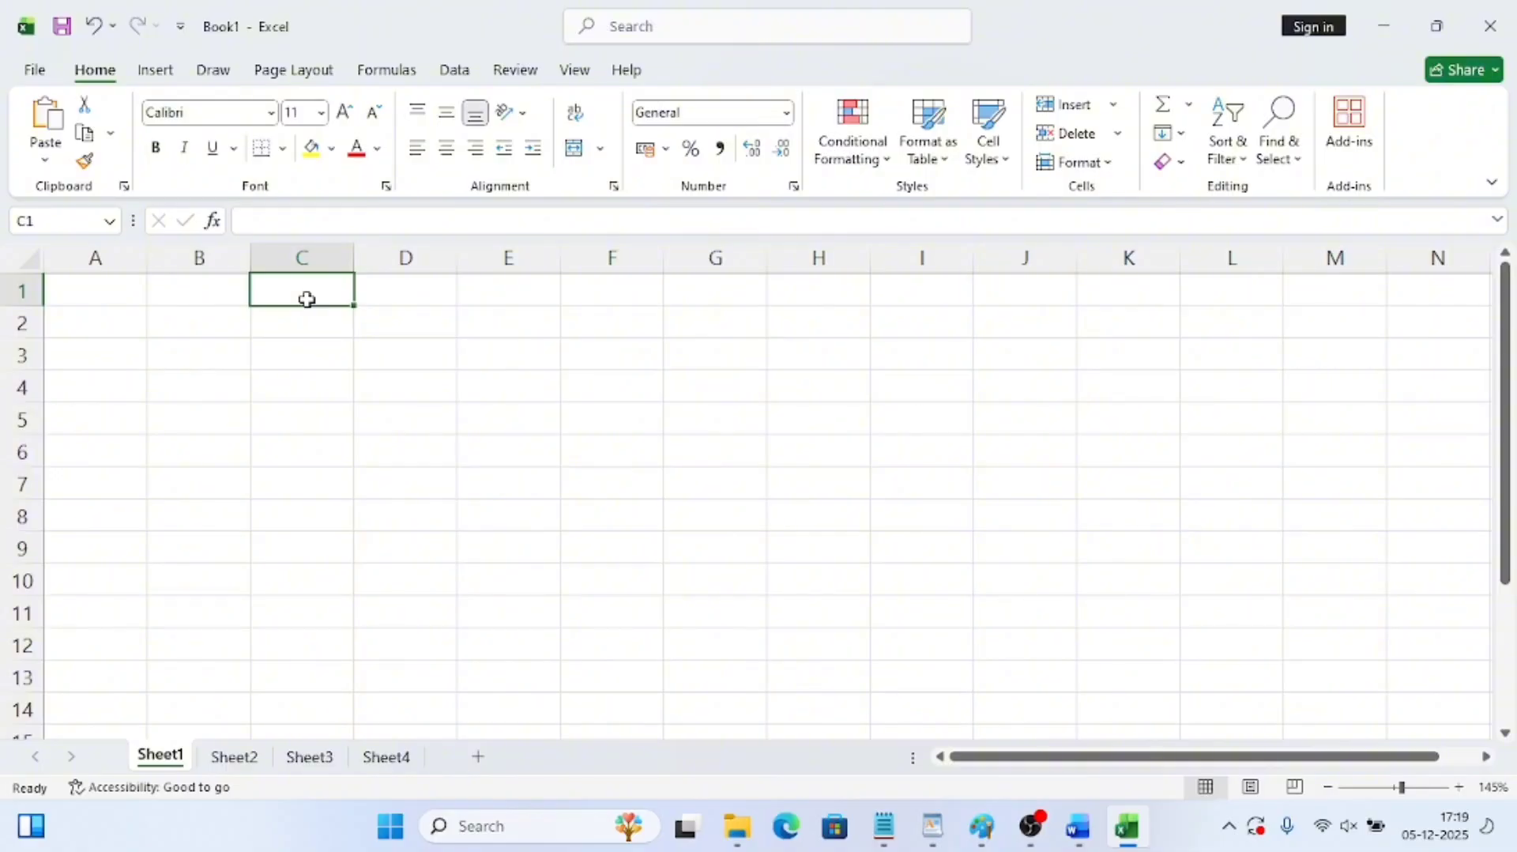
pyautogui.click(22, 291)
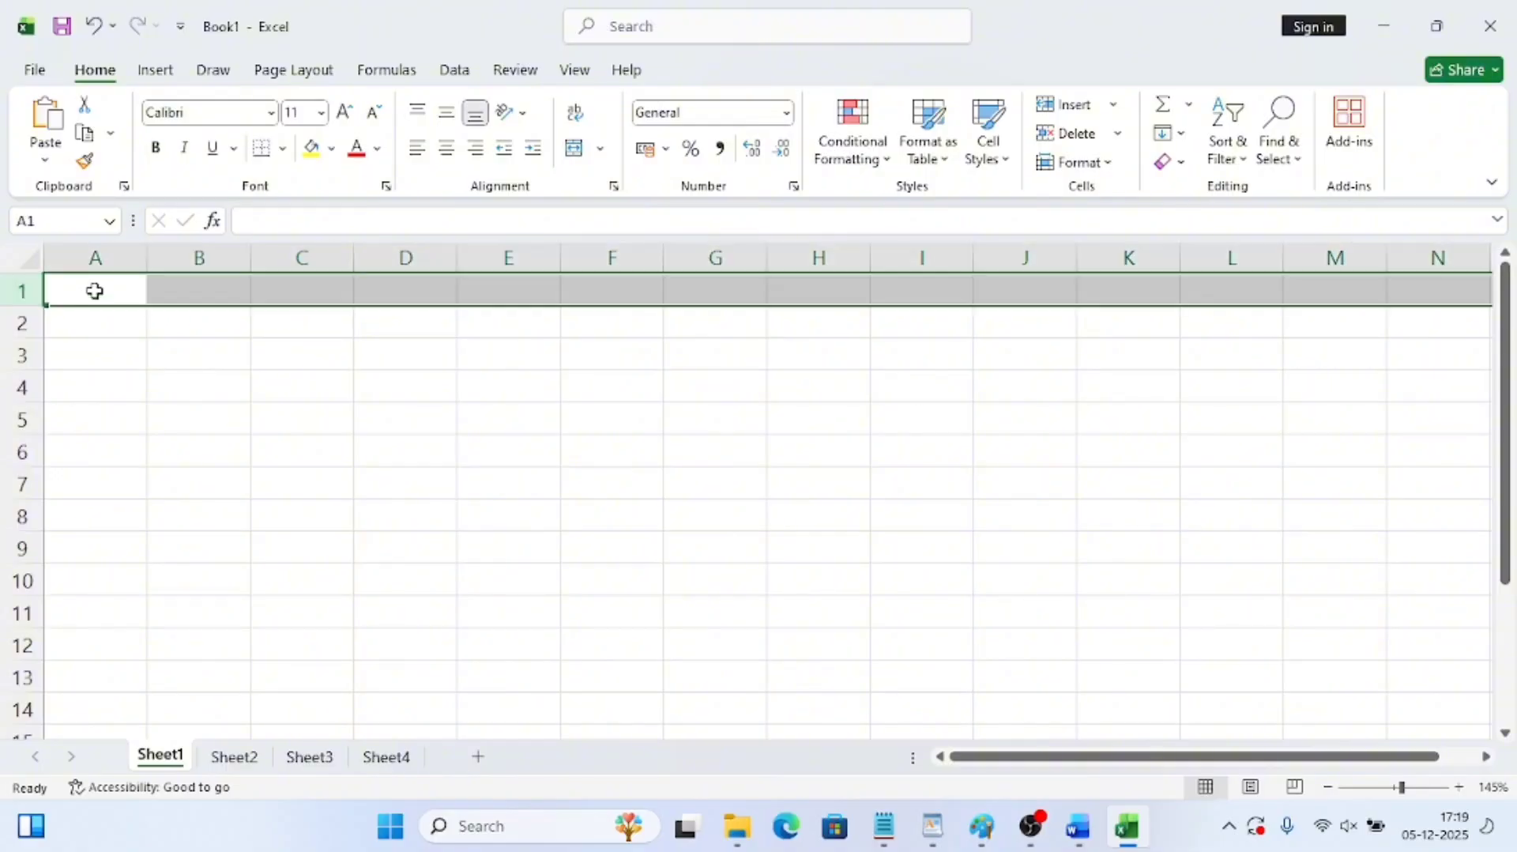
pyautogui.click(94, 291)
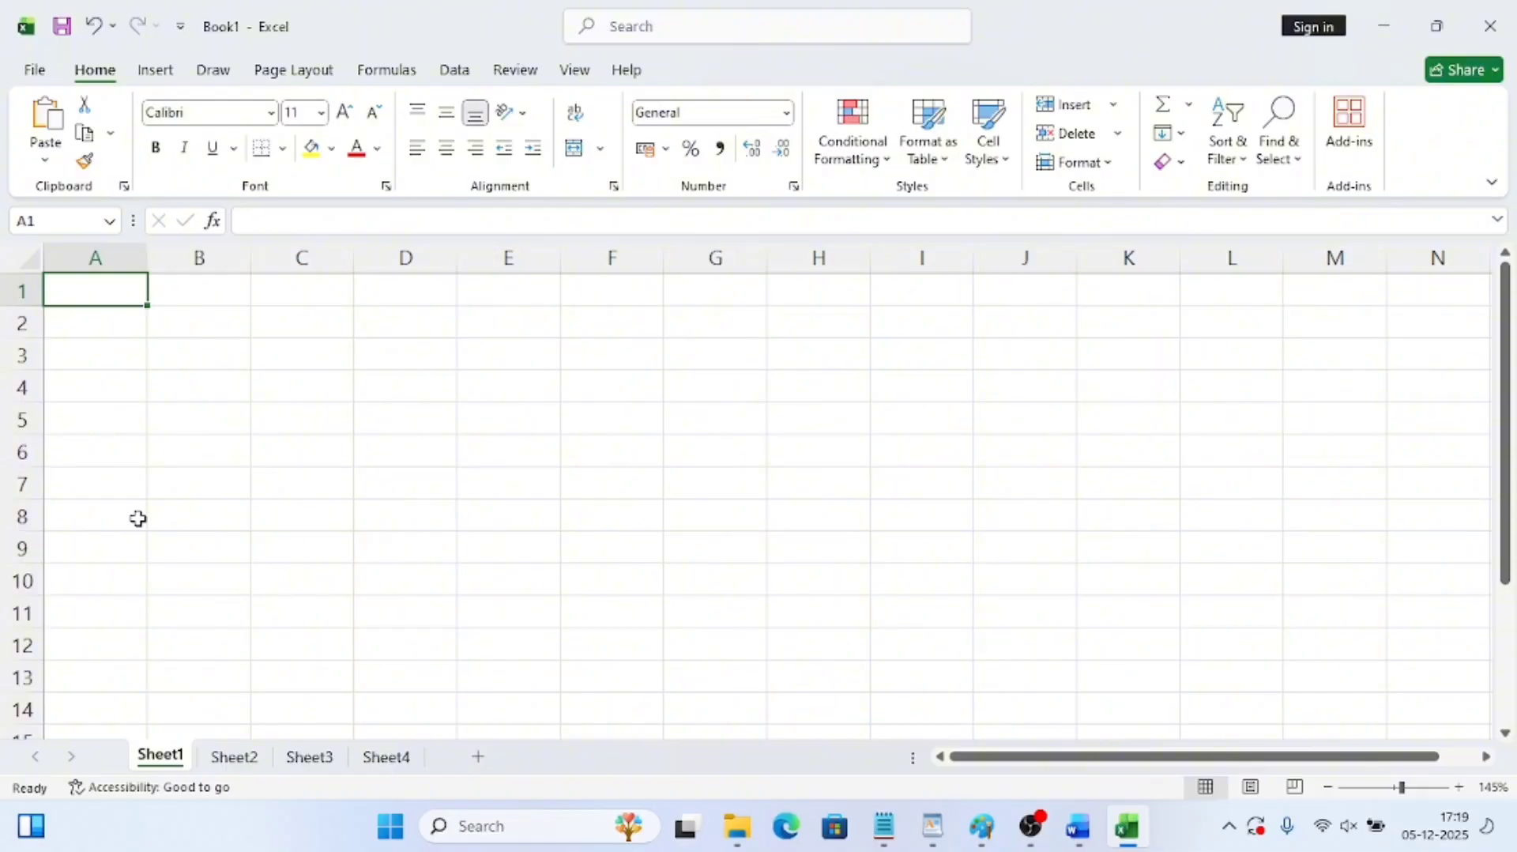
# Jump to the last row and last column of Sheet1 and return to cell A1
pyautogui.hotkey('ctrl', 'Down')
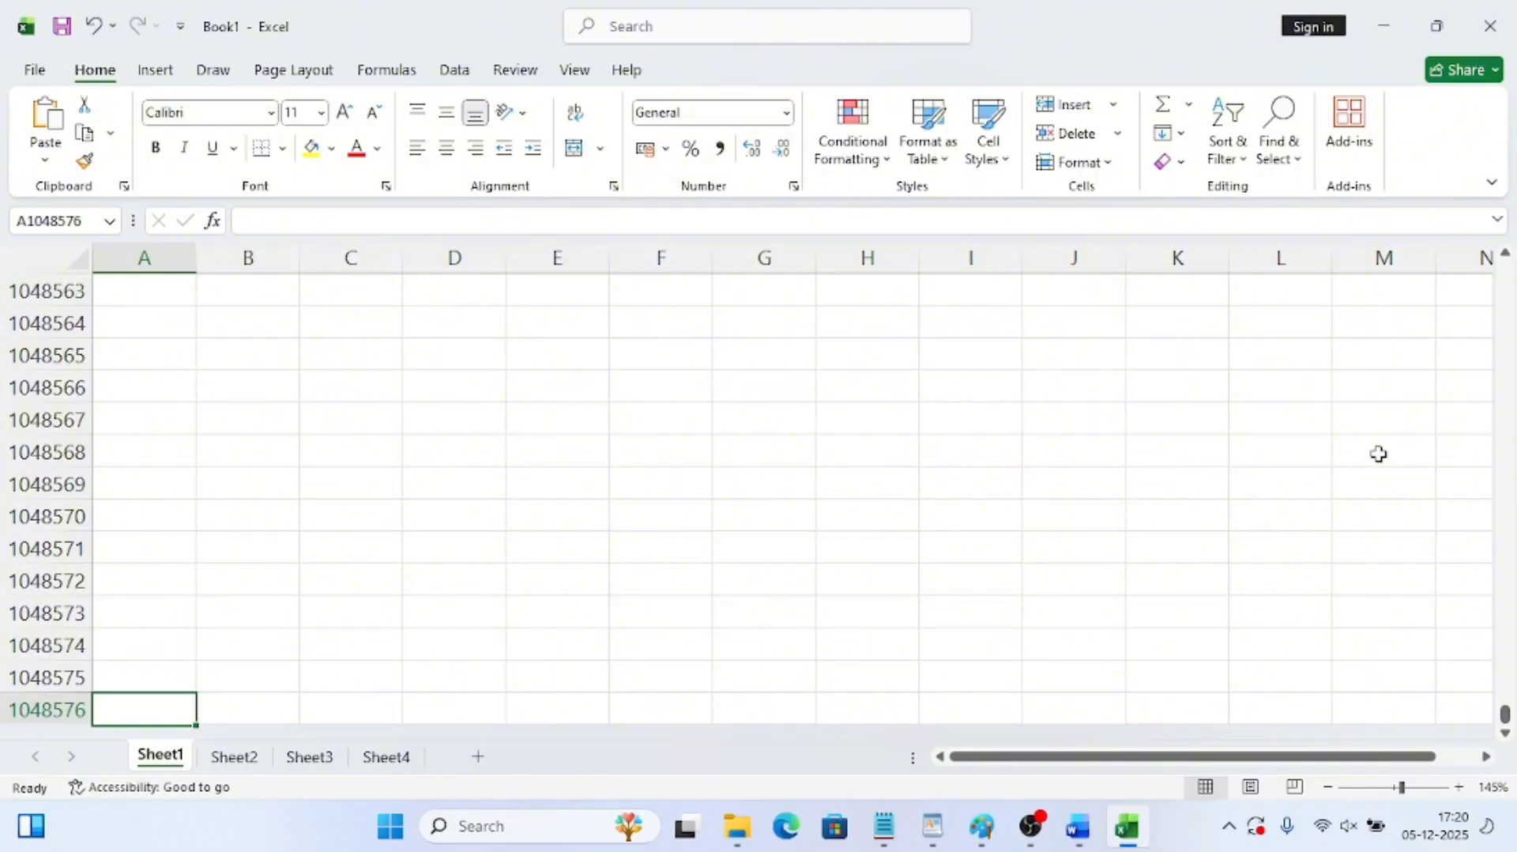
pyautogui.hotkey('ctrl', 'Right')
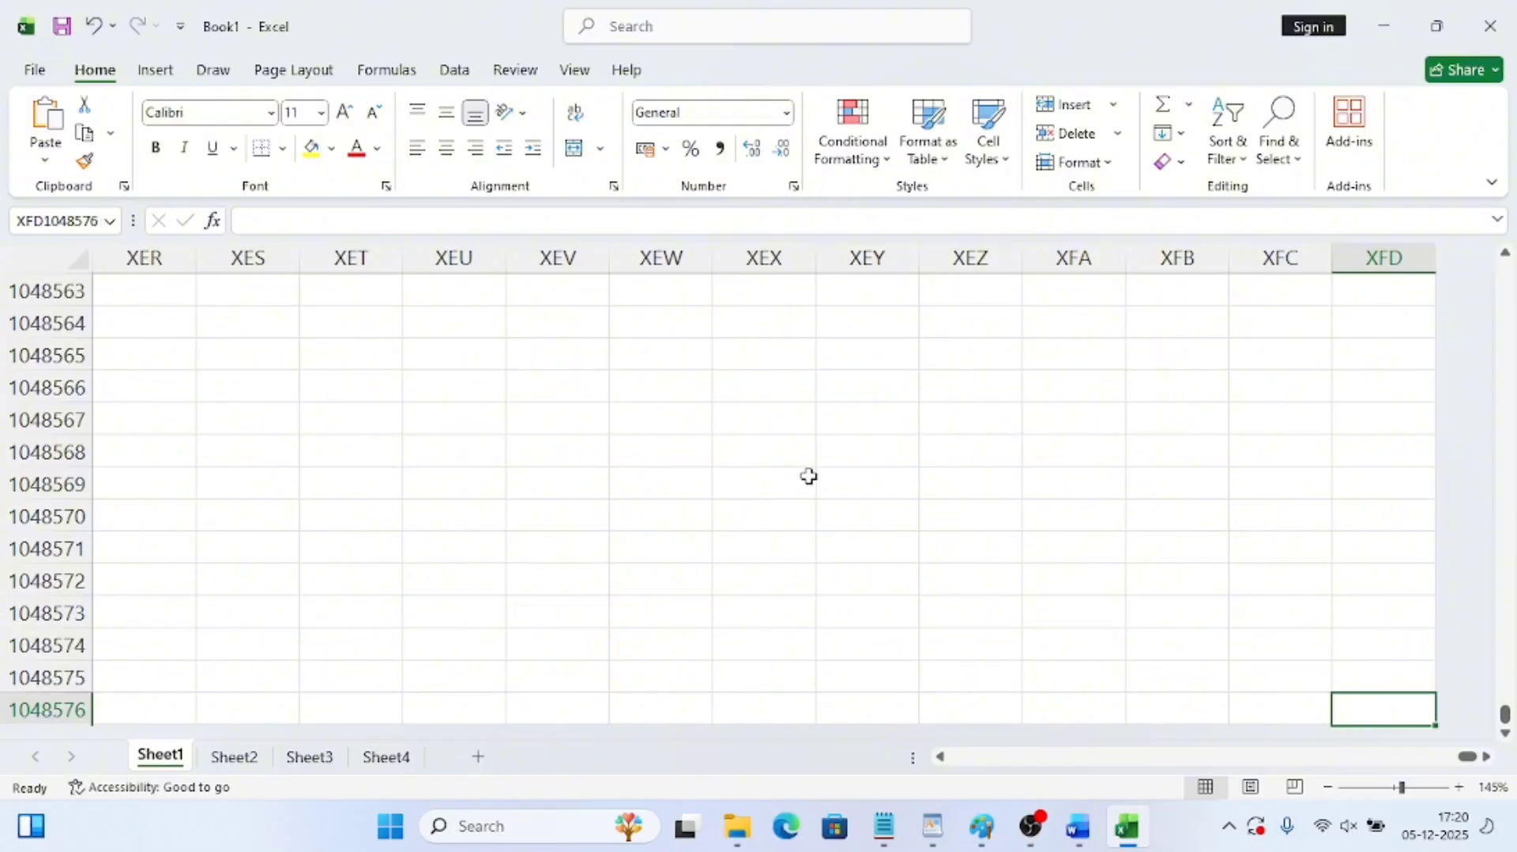
pyautogui.hotkey('ctrl', 'Left')
pyautogui.hotkey('ctrl', 'Up')
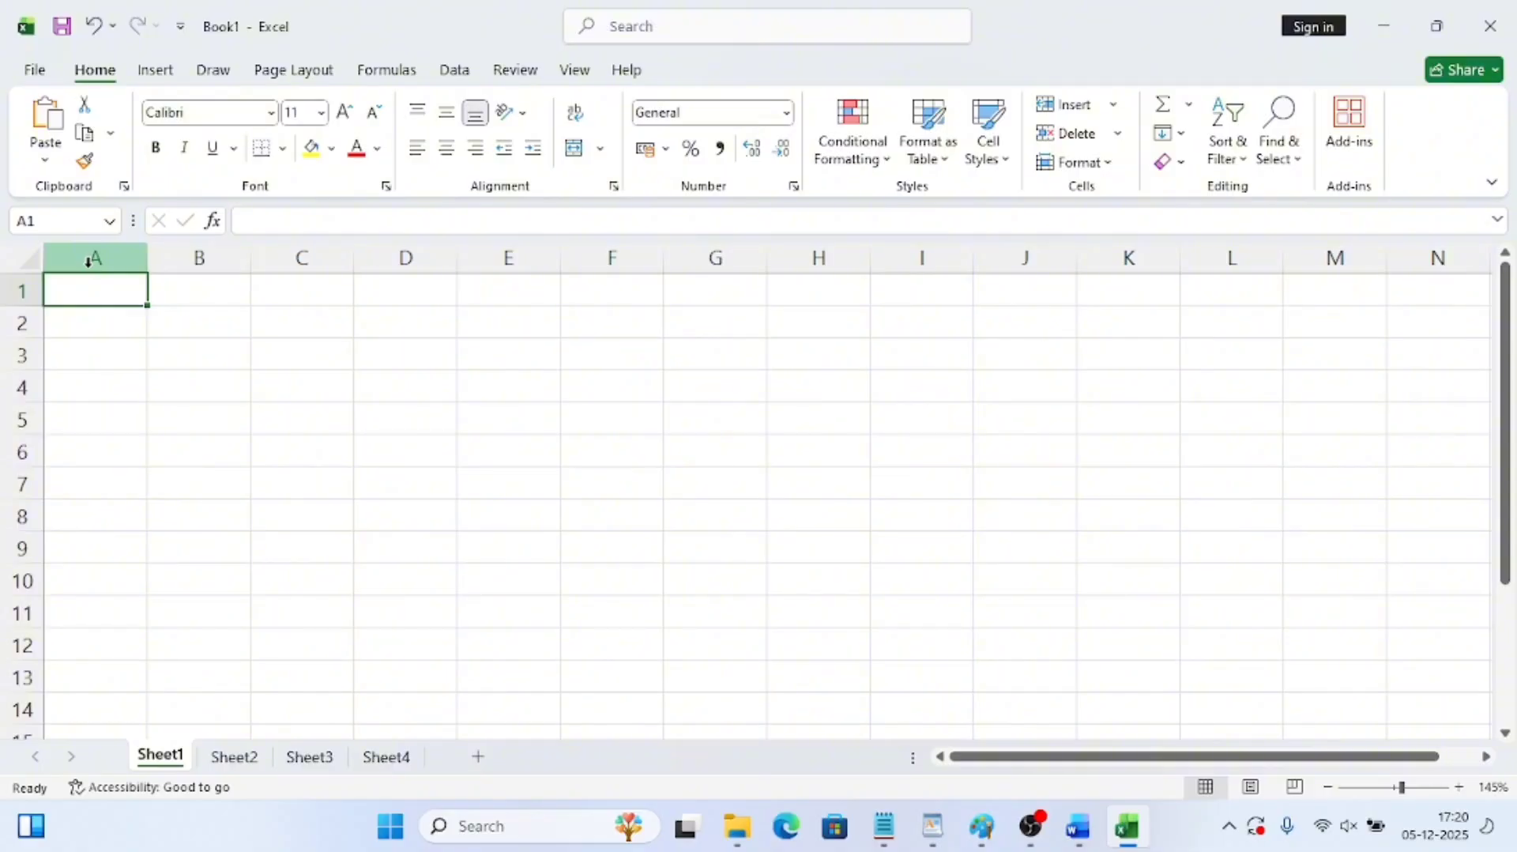
# Select individual cells of Sheet1 one after another, including B4, A1, B2, C2, D2 and D5
pyautogui.click(241, 376)
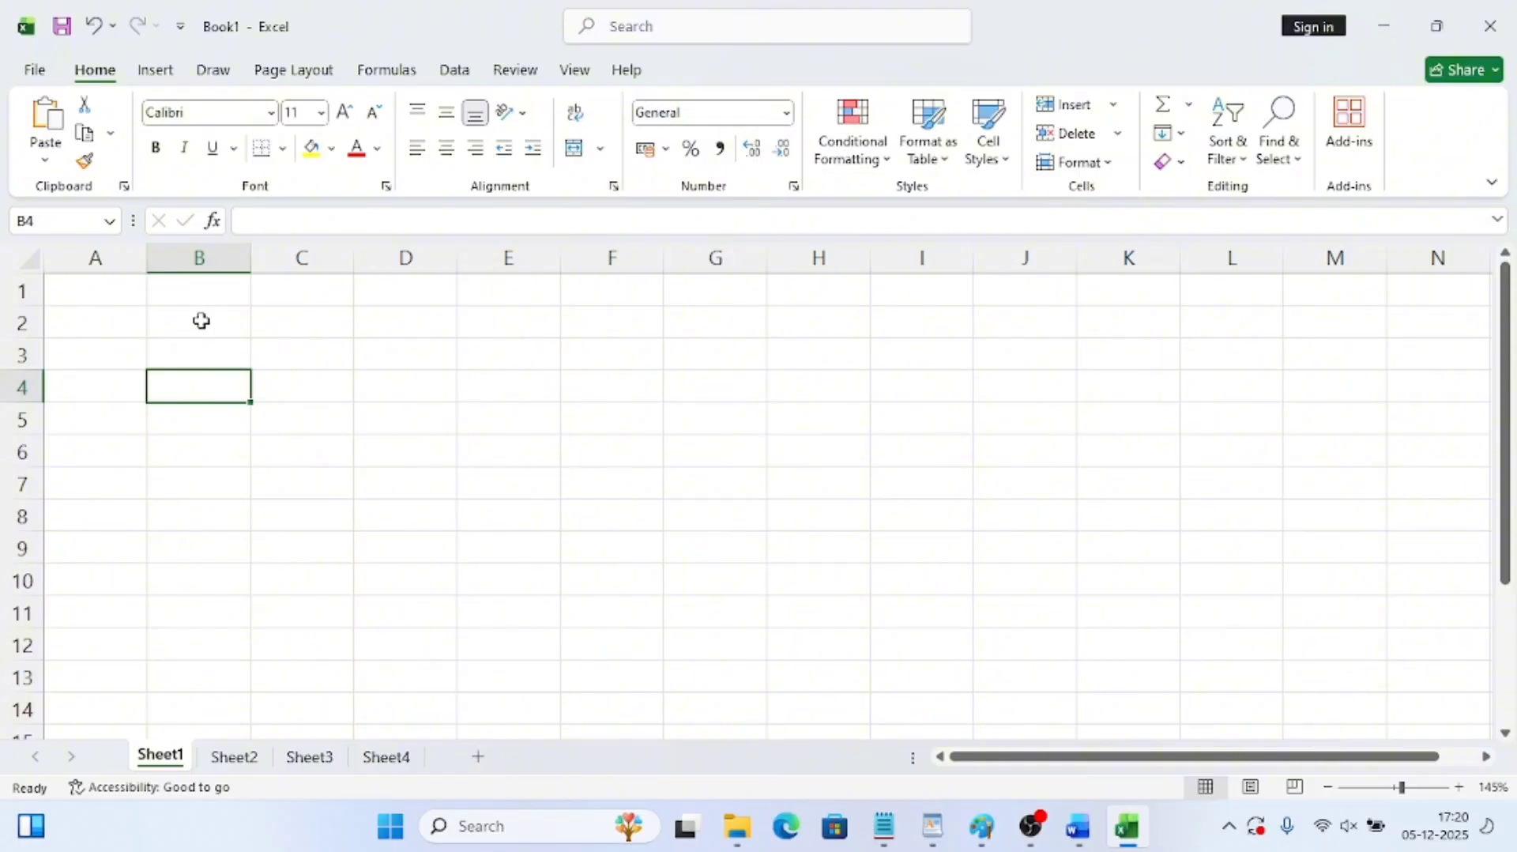
pyautogui.click(127, 295)
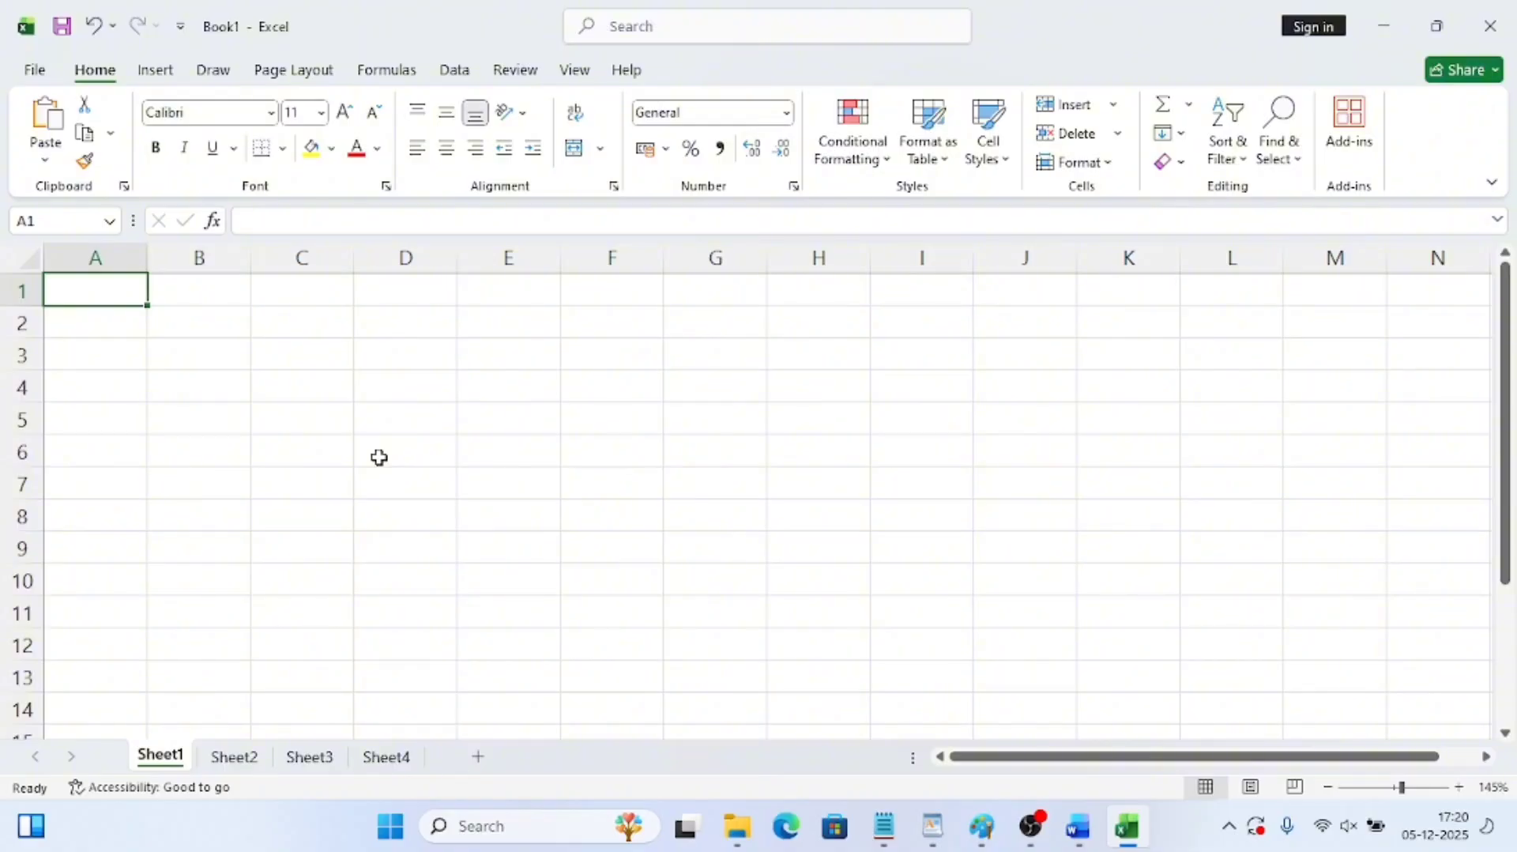
pyautogui.moveTo(236, 383); pyautogui.dragTo(207, 353)
pyautogui.click(194, 346)
pyautogui.click(209, 327)
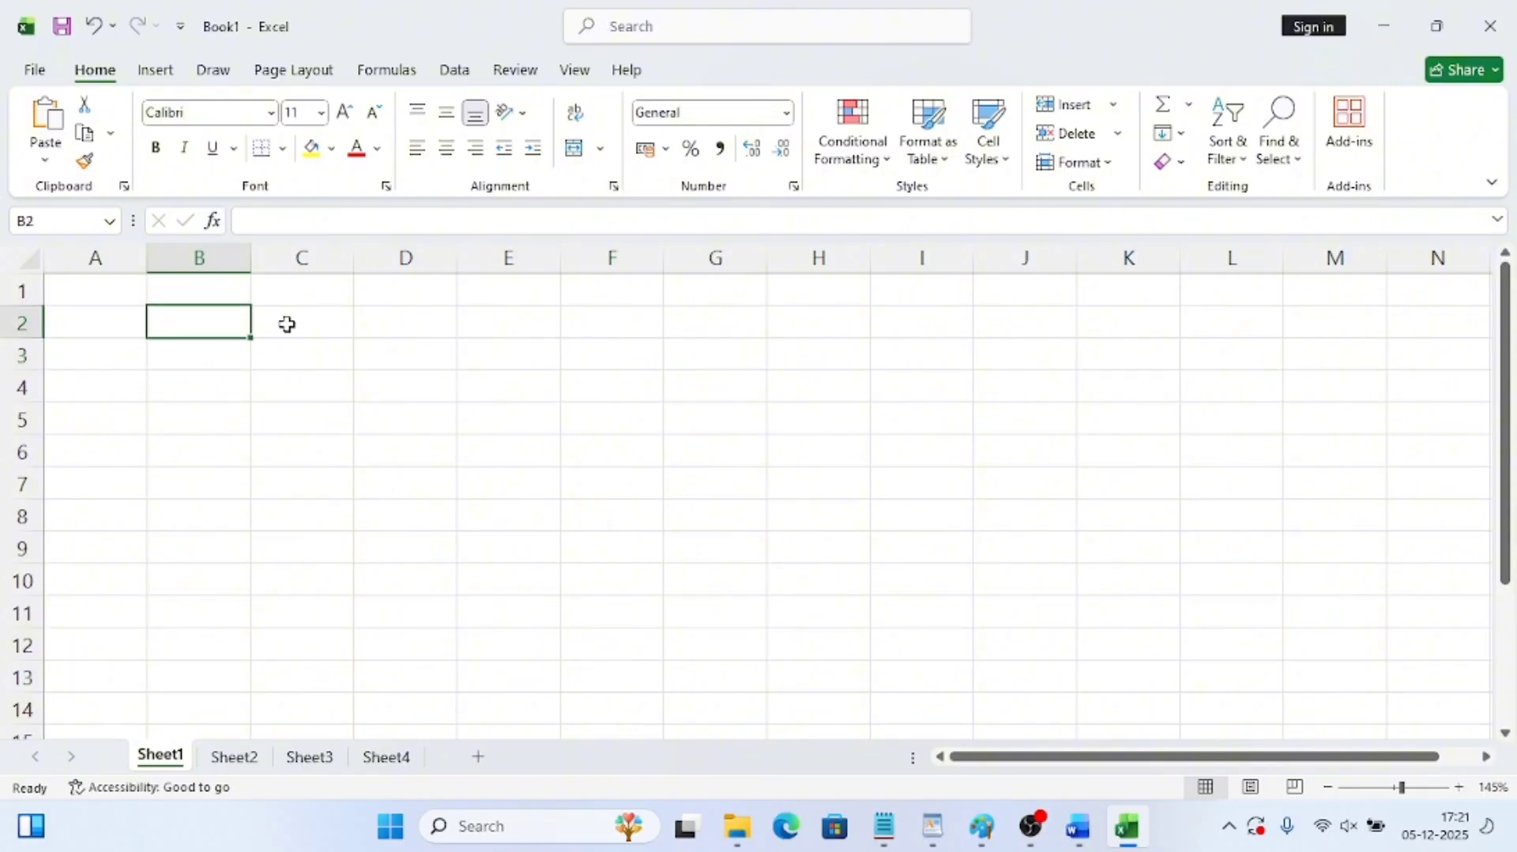
pyautogui.click(286, 324)
pyautogui.click(399, 323)
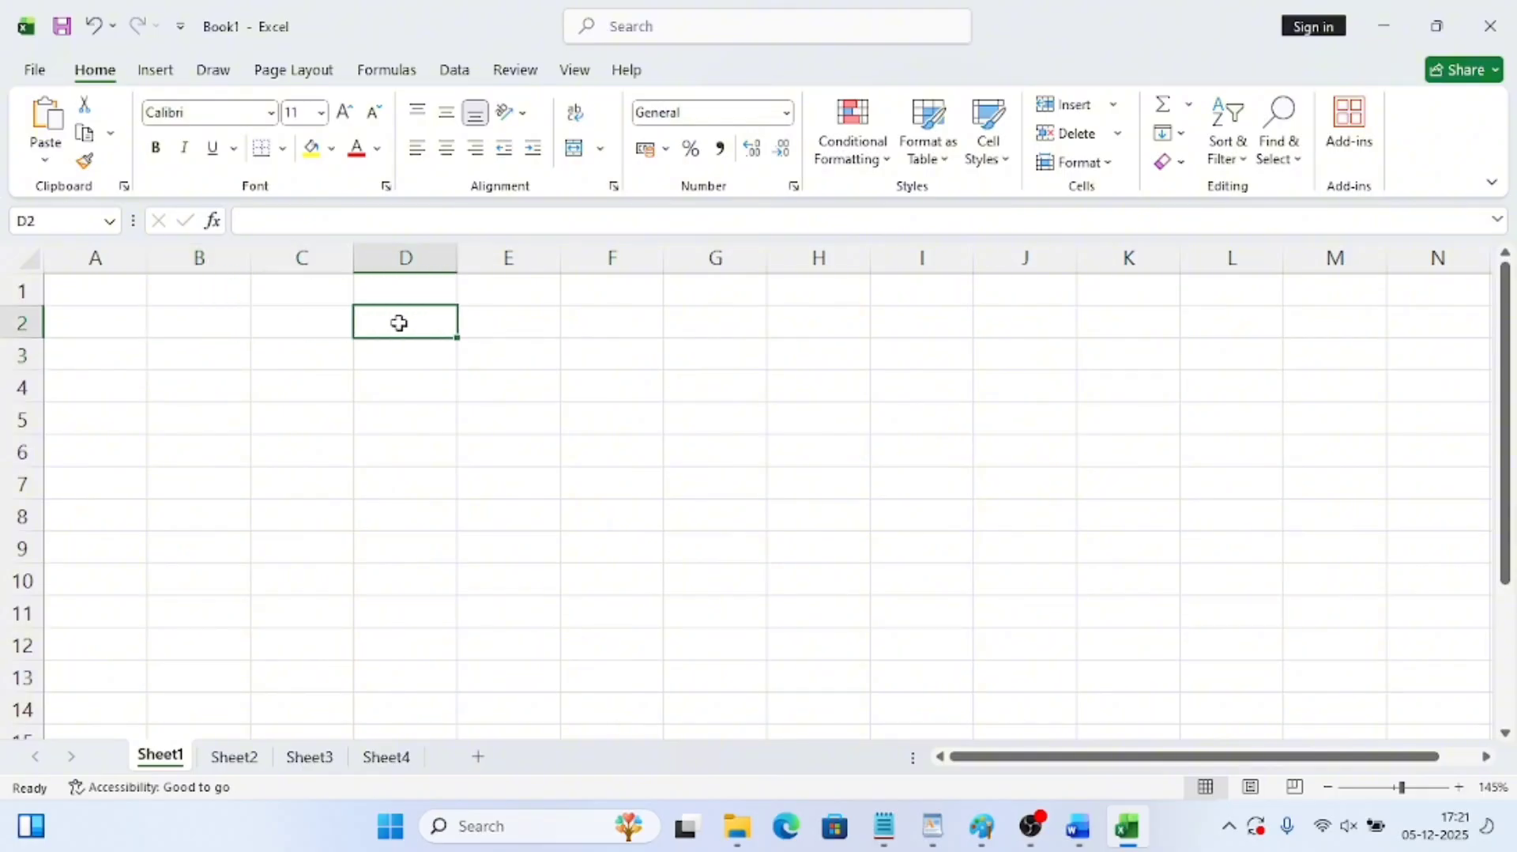
pyautogui.click(408, 426)
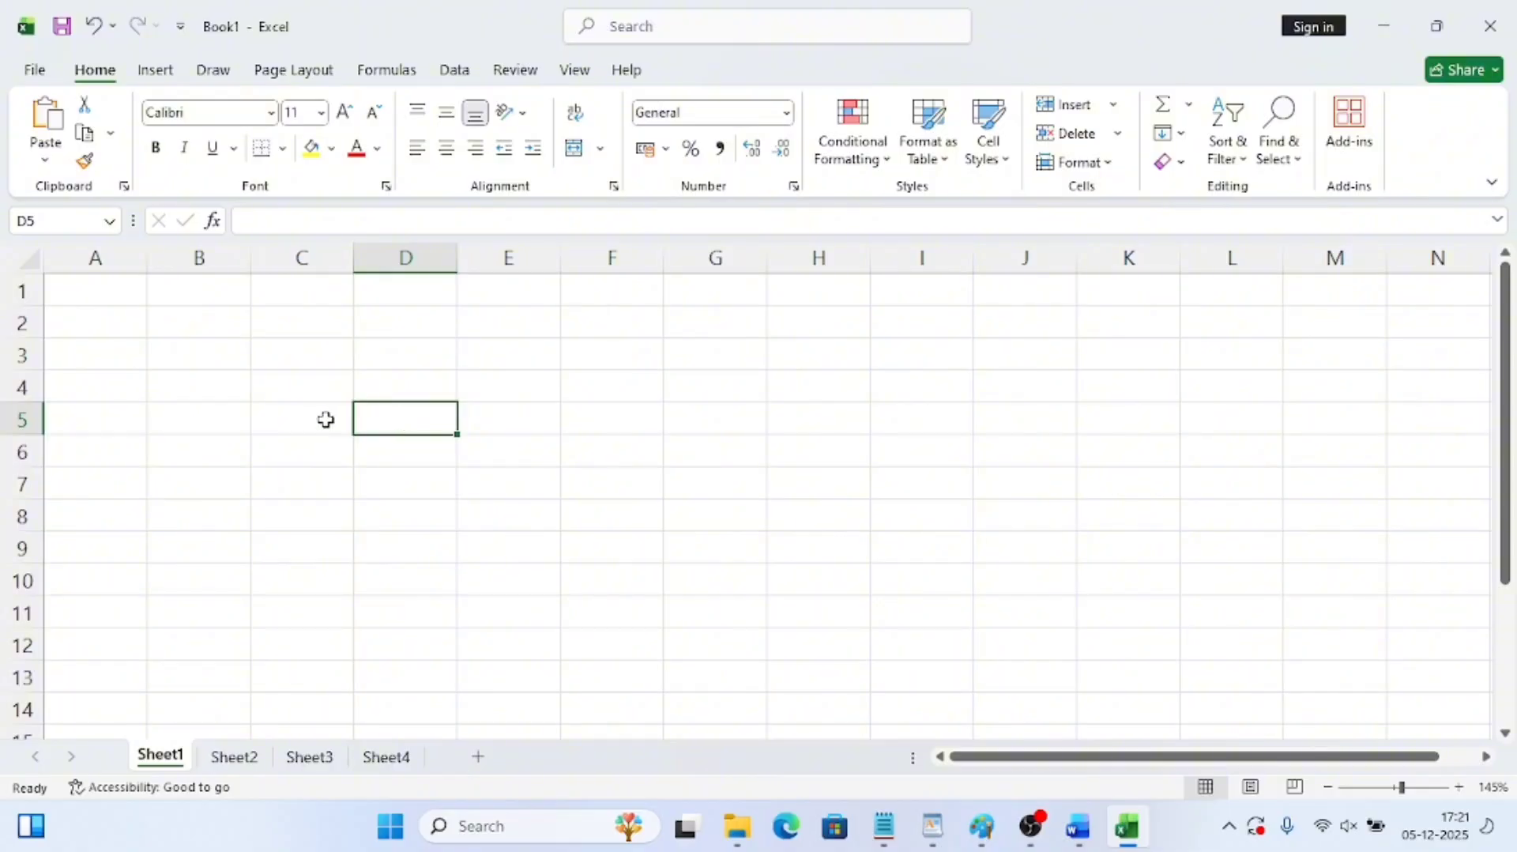
# Enter the headings Num1, Num2 and Addition in cells A1, B1 and C1 of Sheet1
pyautogui.keyDown('ctrl'); pyautogui.scroll(2, 326, 419); pyautogui.keyUp('ctrl')
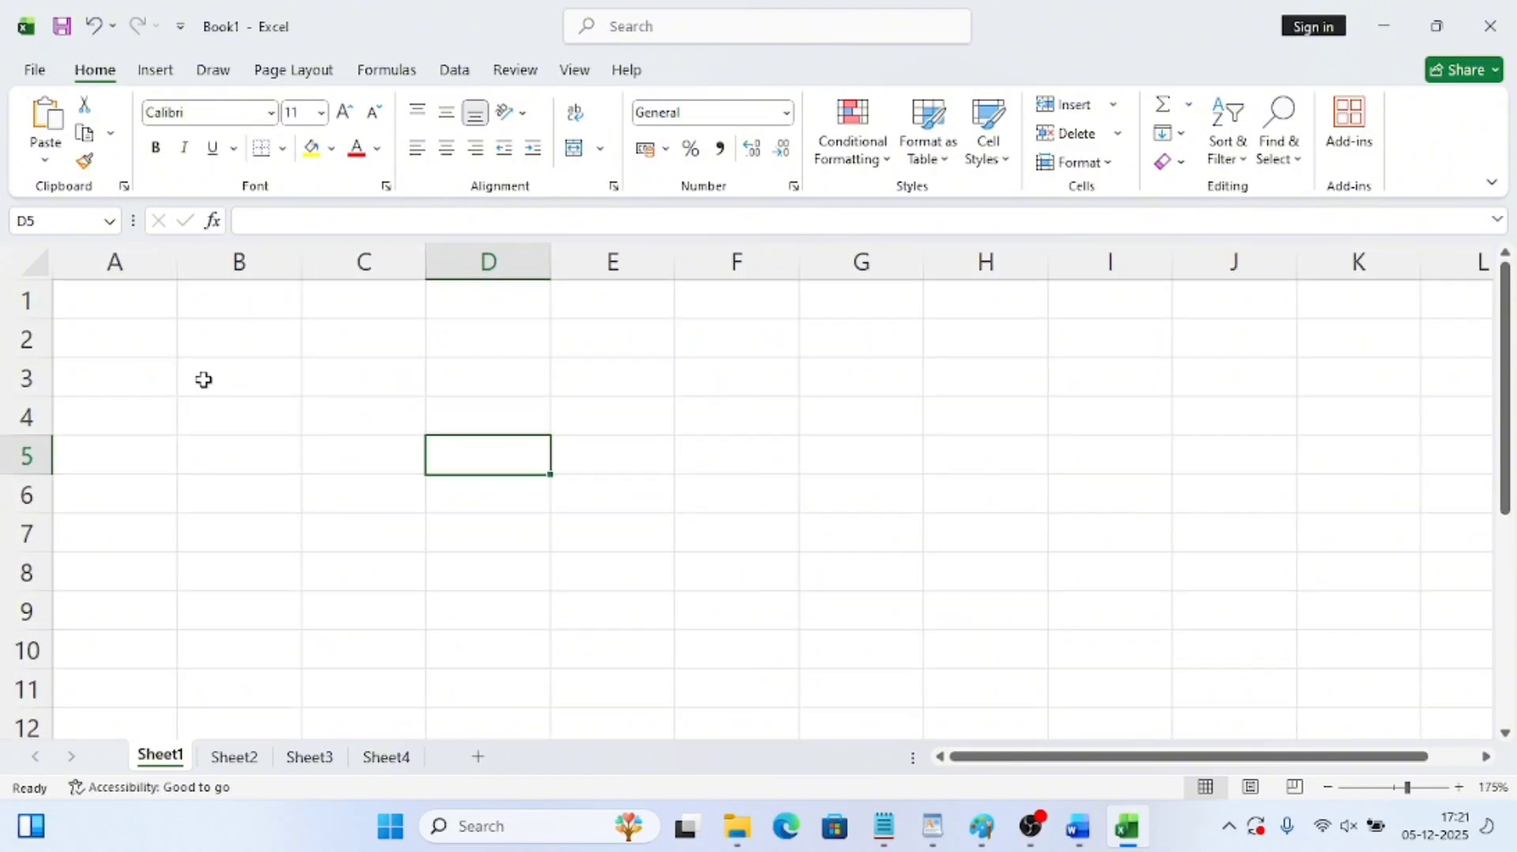
pyautogui.click(131, 303)
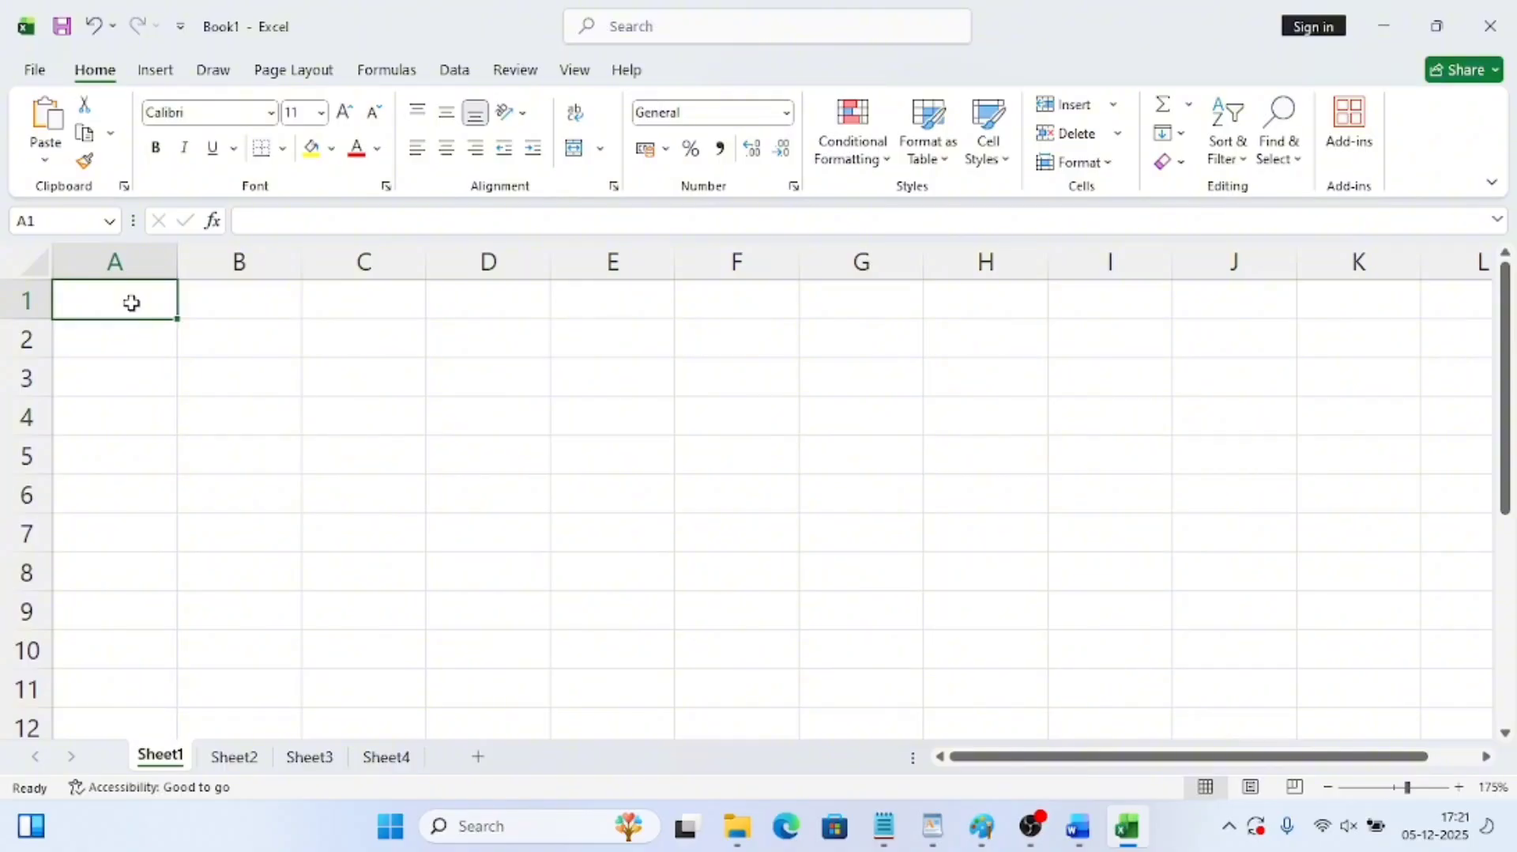
pyautogui.write('N')
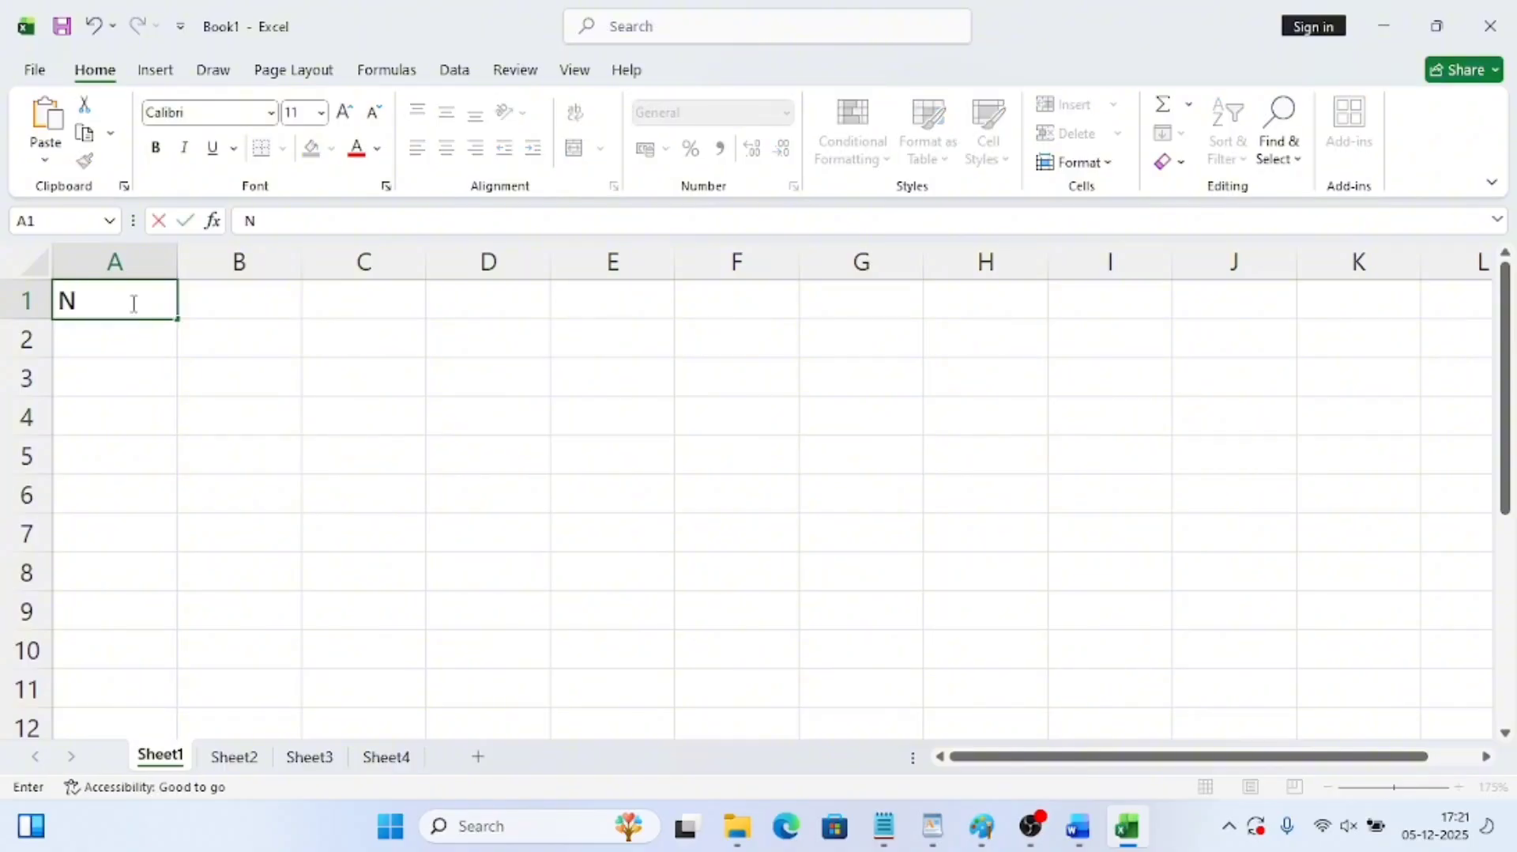
pyautogui.write('um1')
pyautogui.press('Tab')
pyautogui.write('Nu')
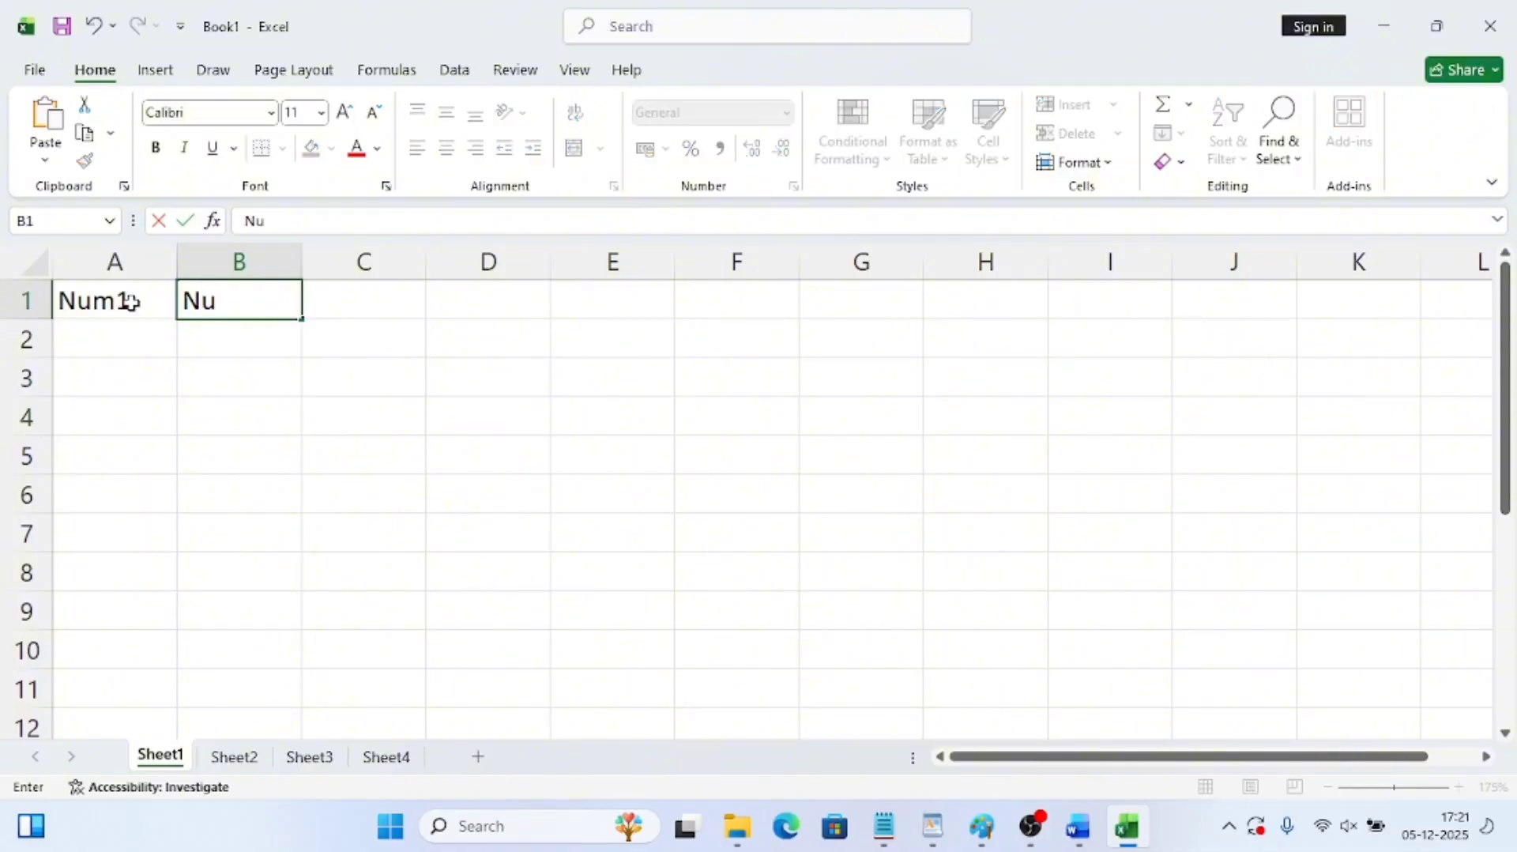
pyautogui.write('m@')
pyautogui.press('BackSpace')
pyautogui.write('2')
pyautogui.press('Tab')
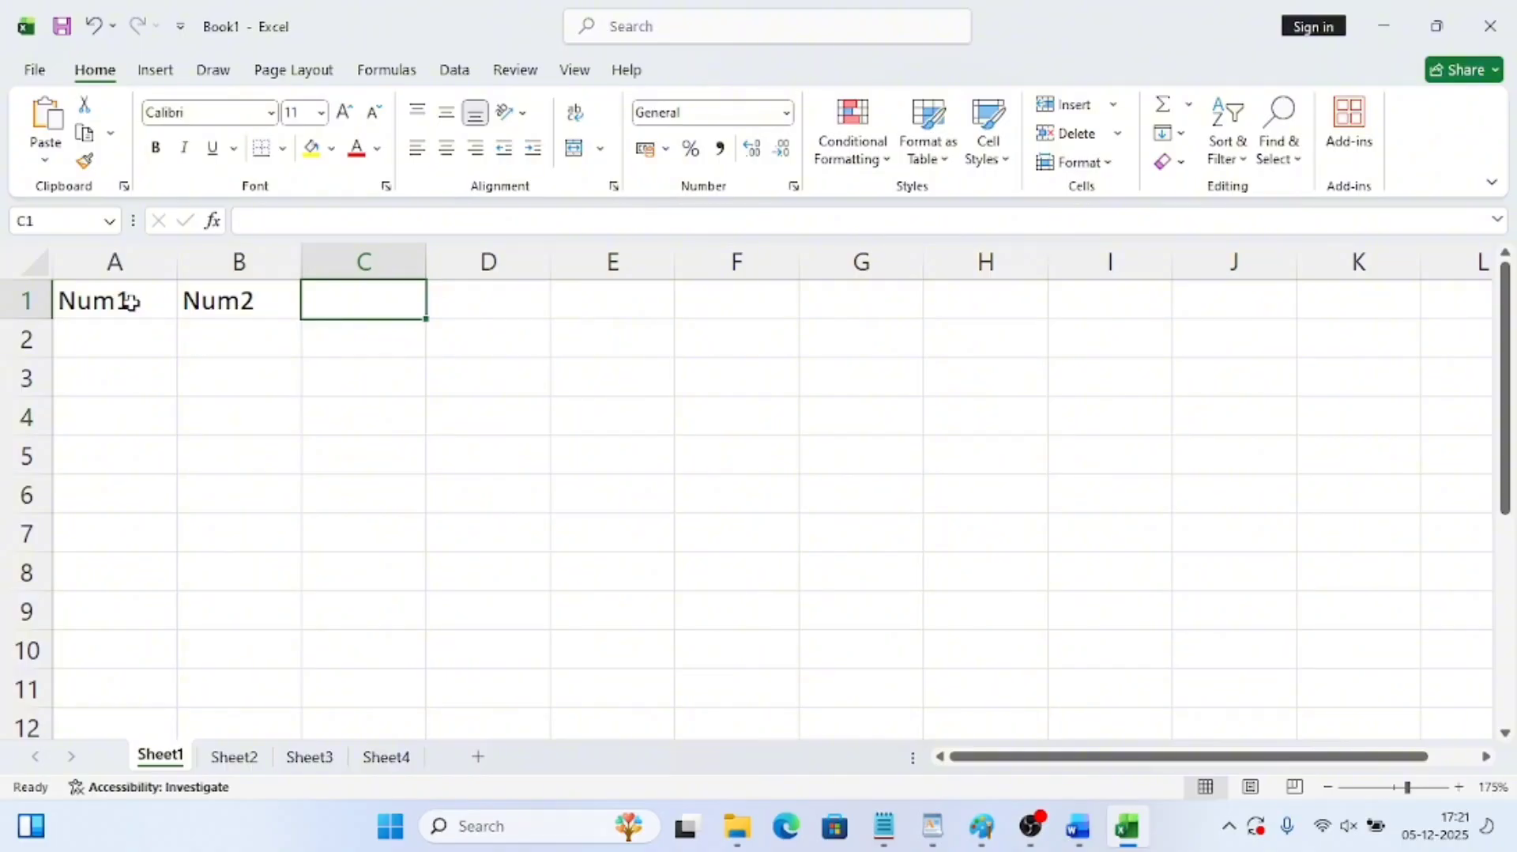
pyautogui.write('Addi')
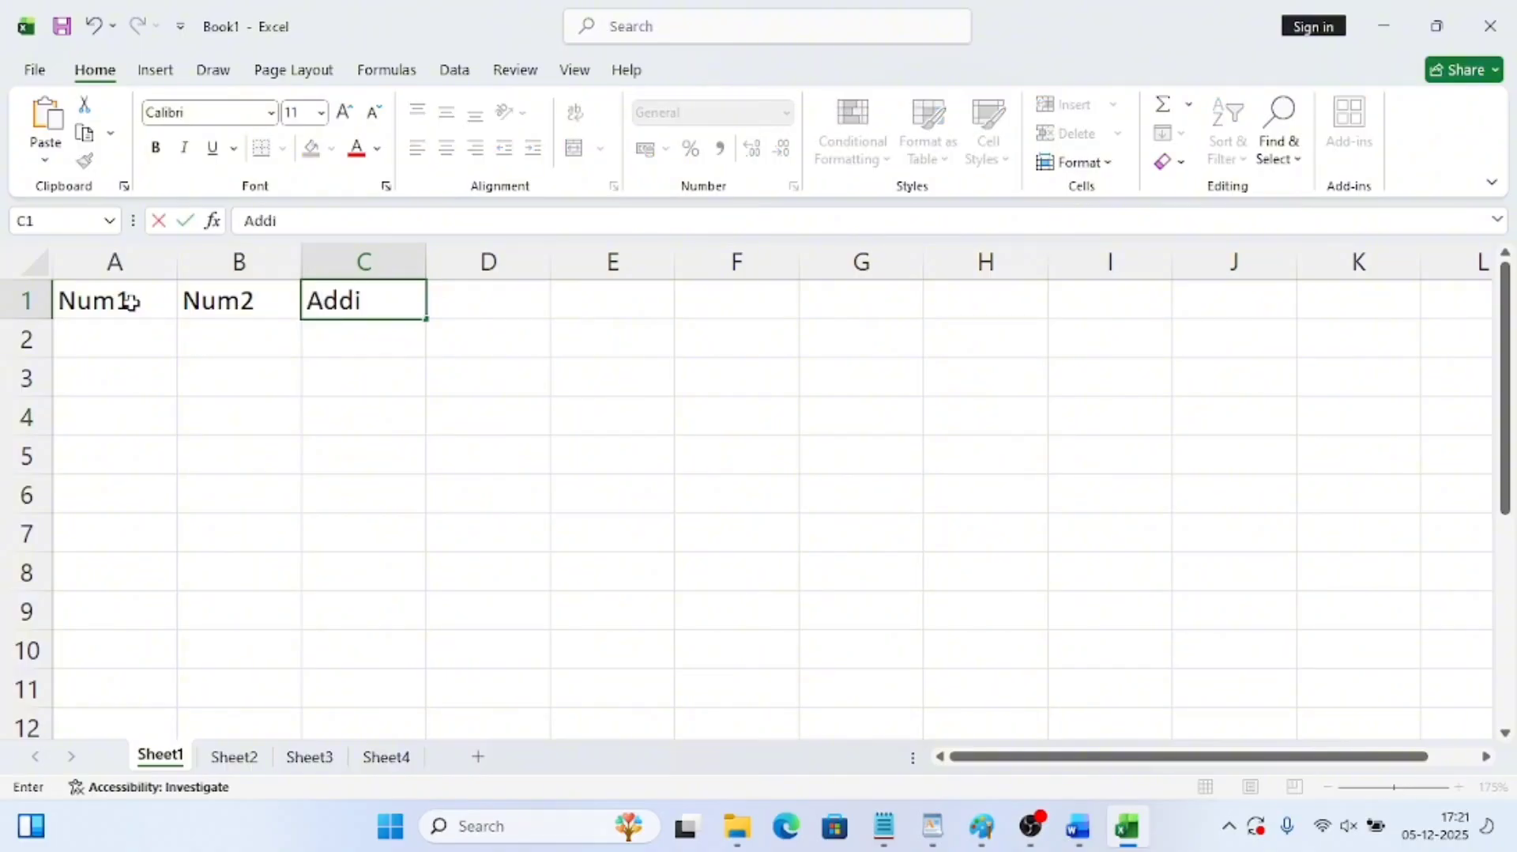
pyautogui.write('tion')
pyautogui.press('Tab')
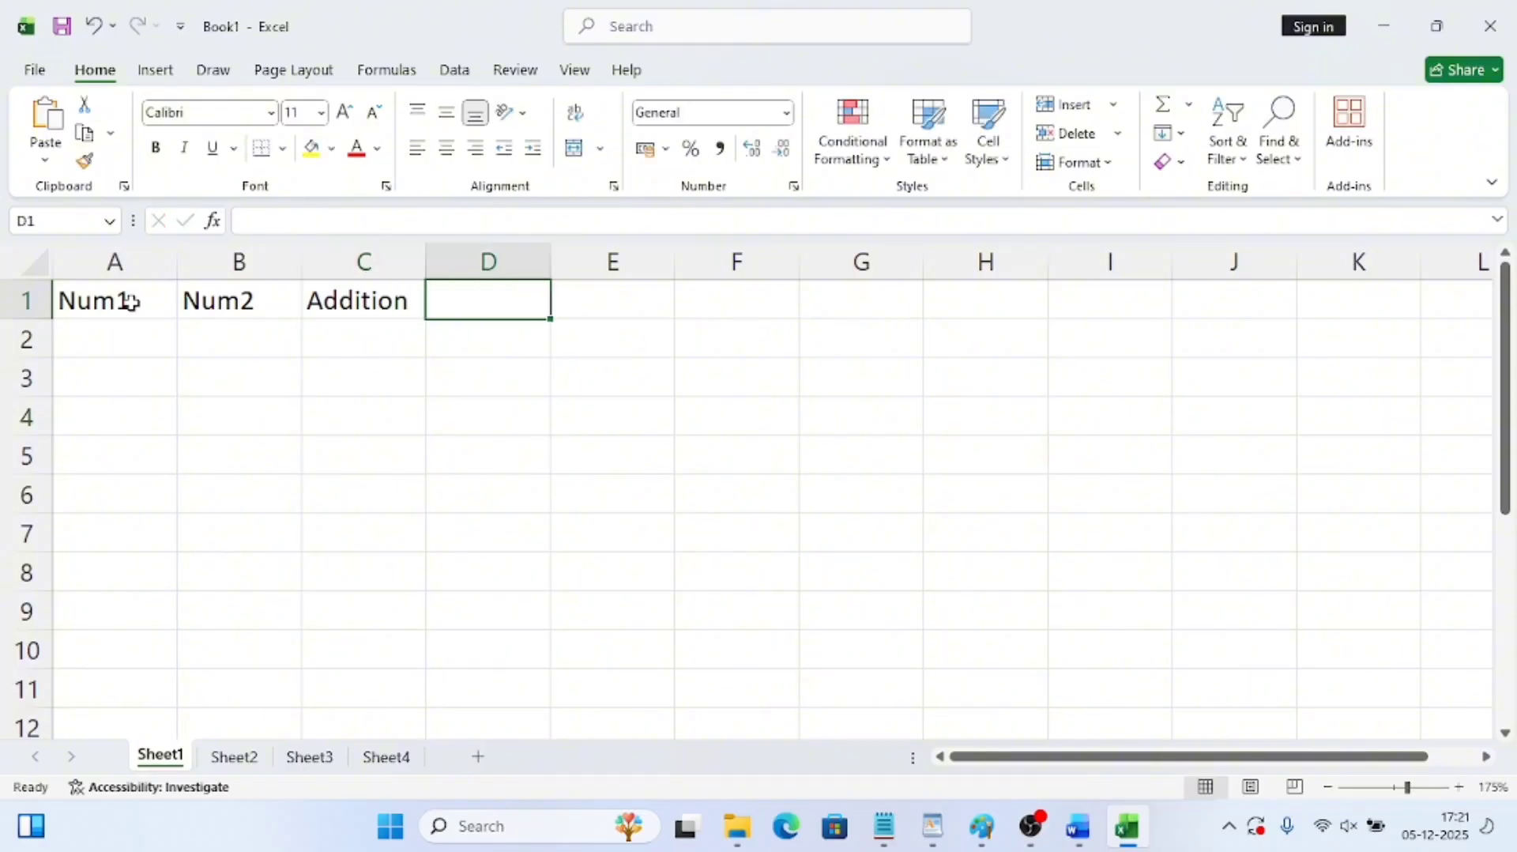
# Enter the headings Diff in cell D1 and Product in cell E1
pyautogui.write('Dif')
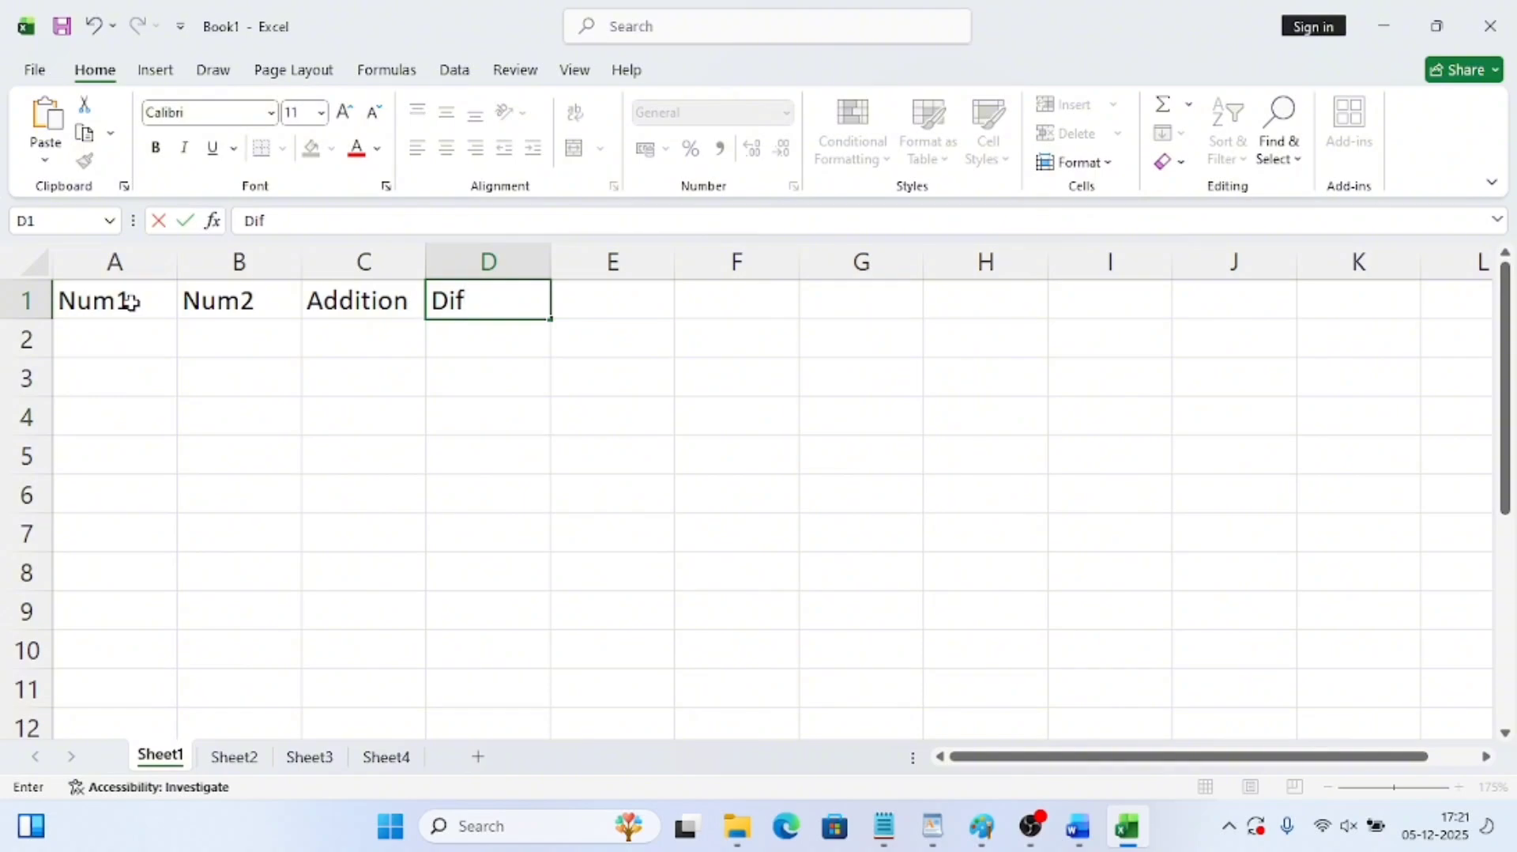
pyautogui.write('frence')
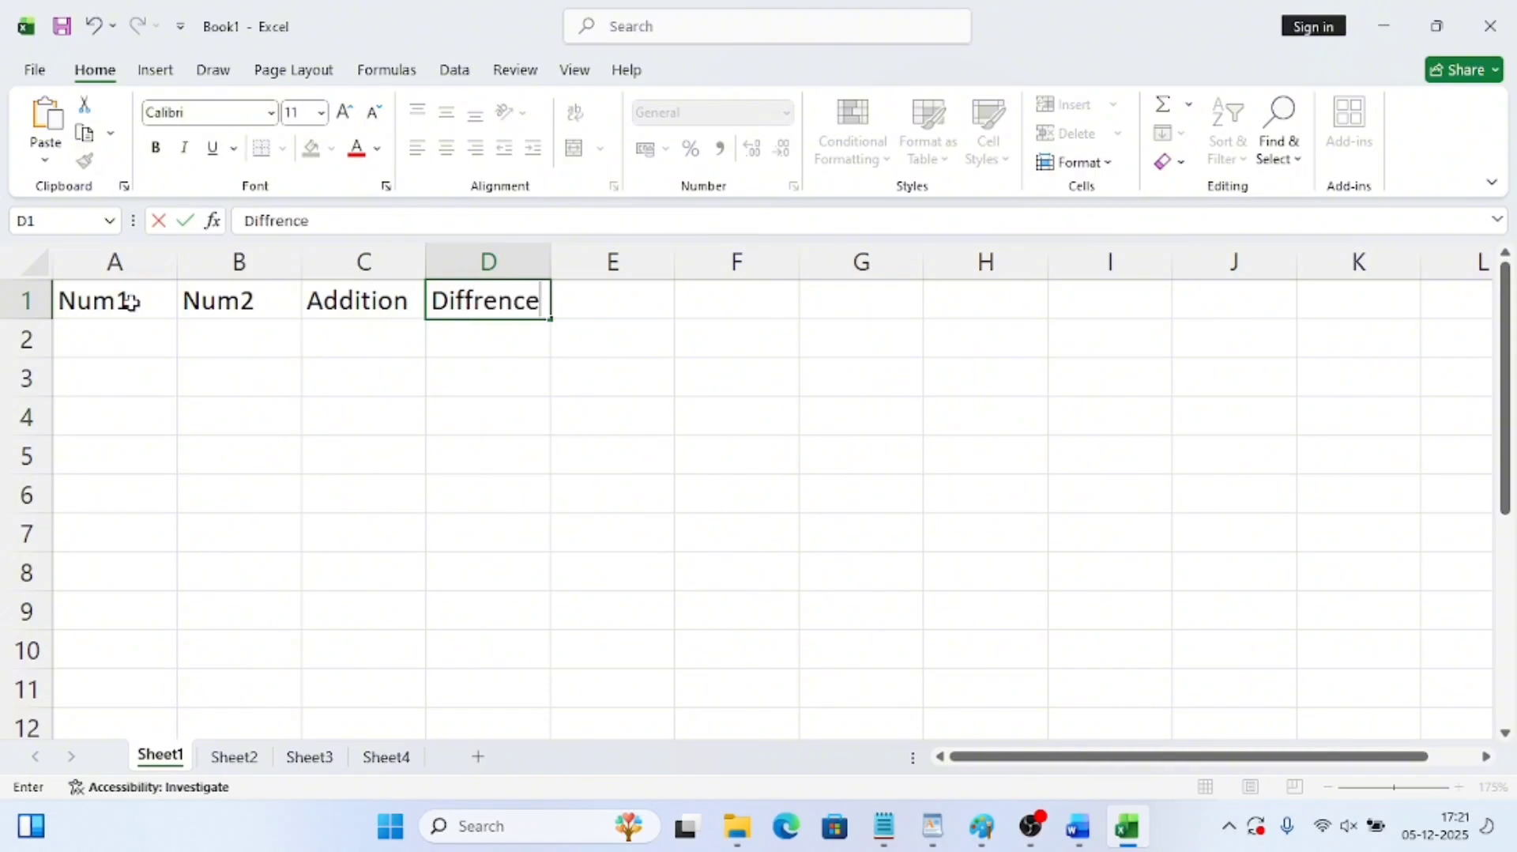
pyautogui.press('BackSpace')
pyautogui.press('BackSpace')
pyautogui.press('BackSpace')
pyautogui.press('BackSpace')
pyautogui.press('BackSpace')
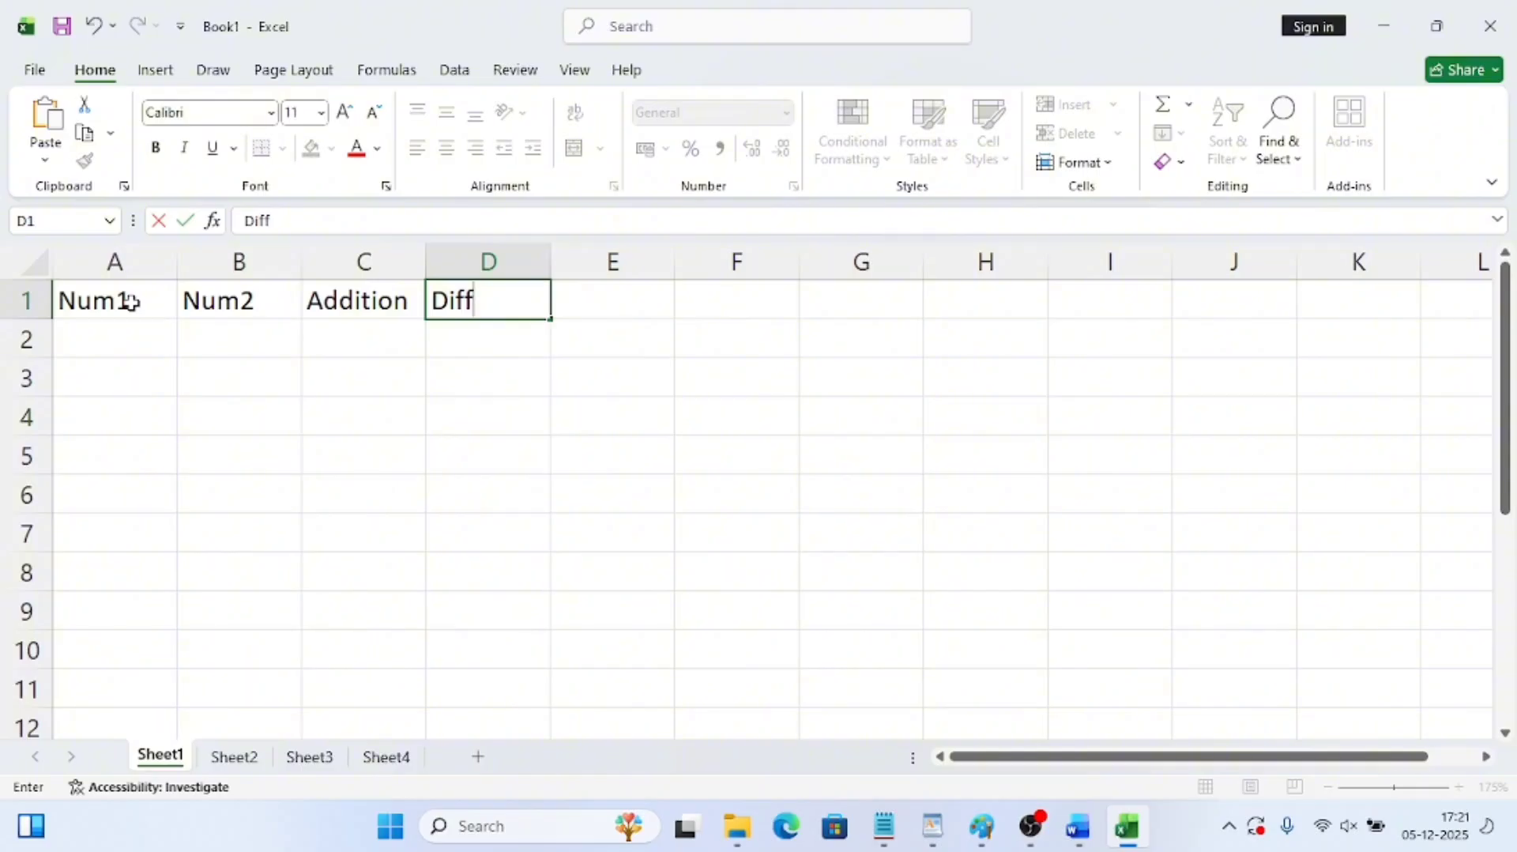
pyautogui.press('Tab')
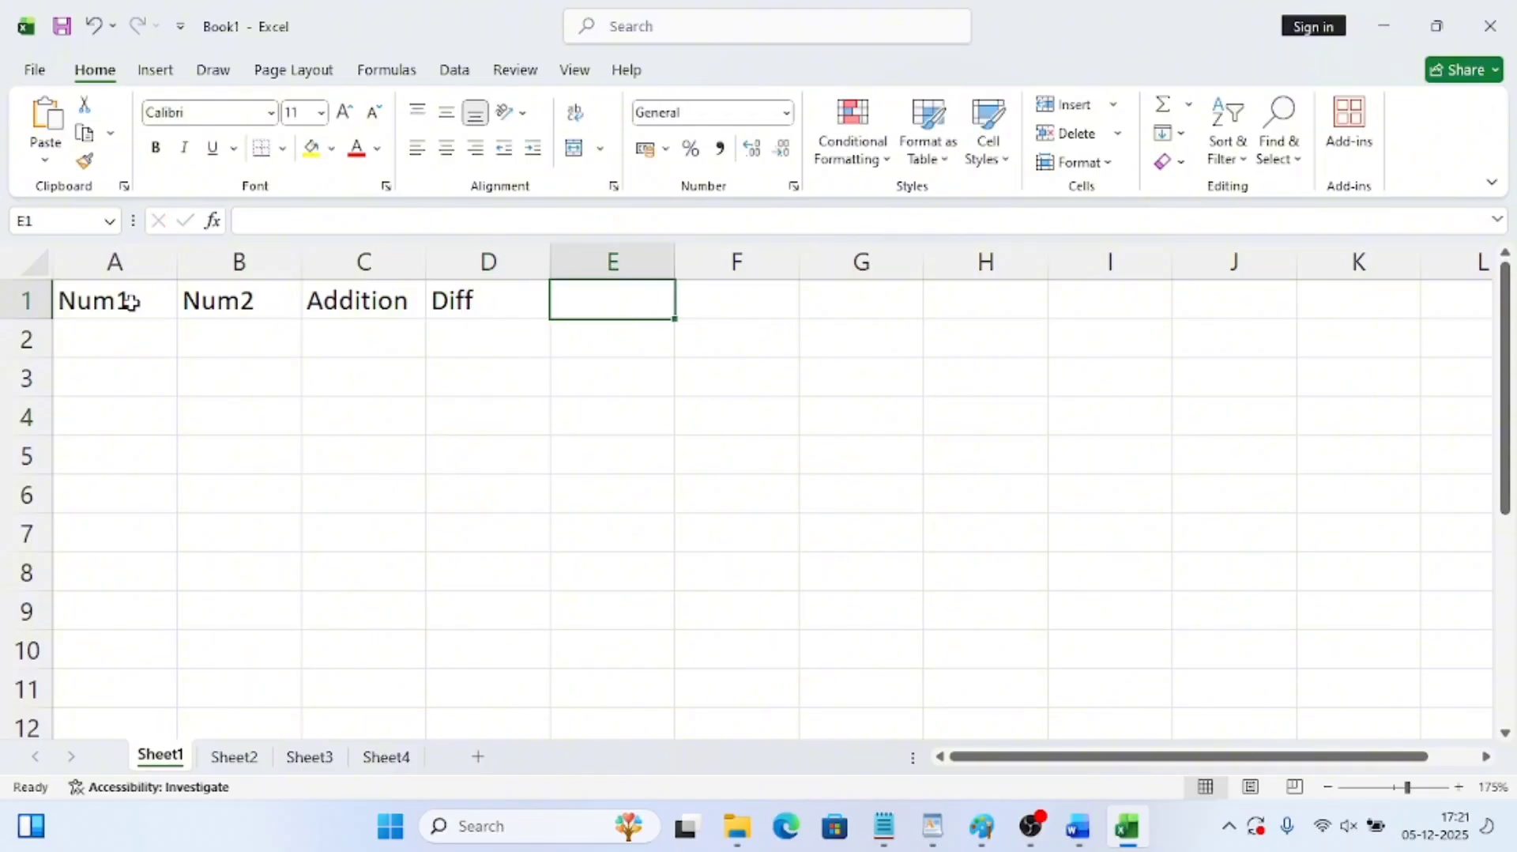
pyautogui.write('Pr')
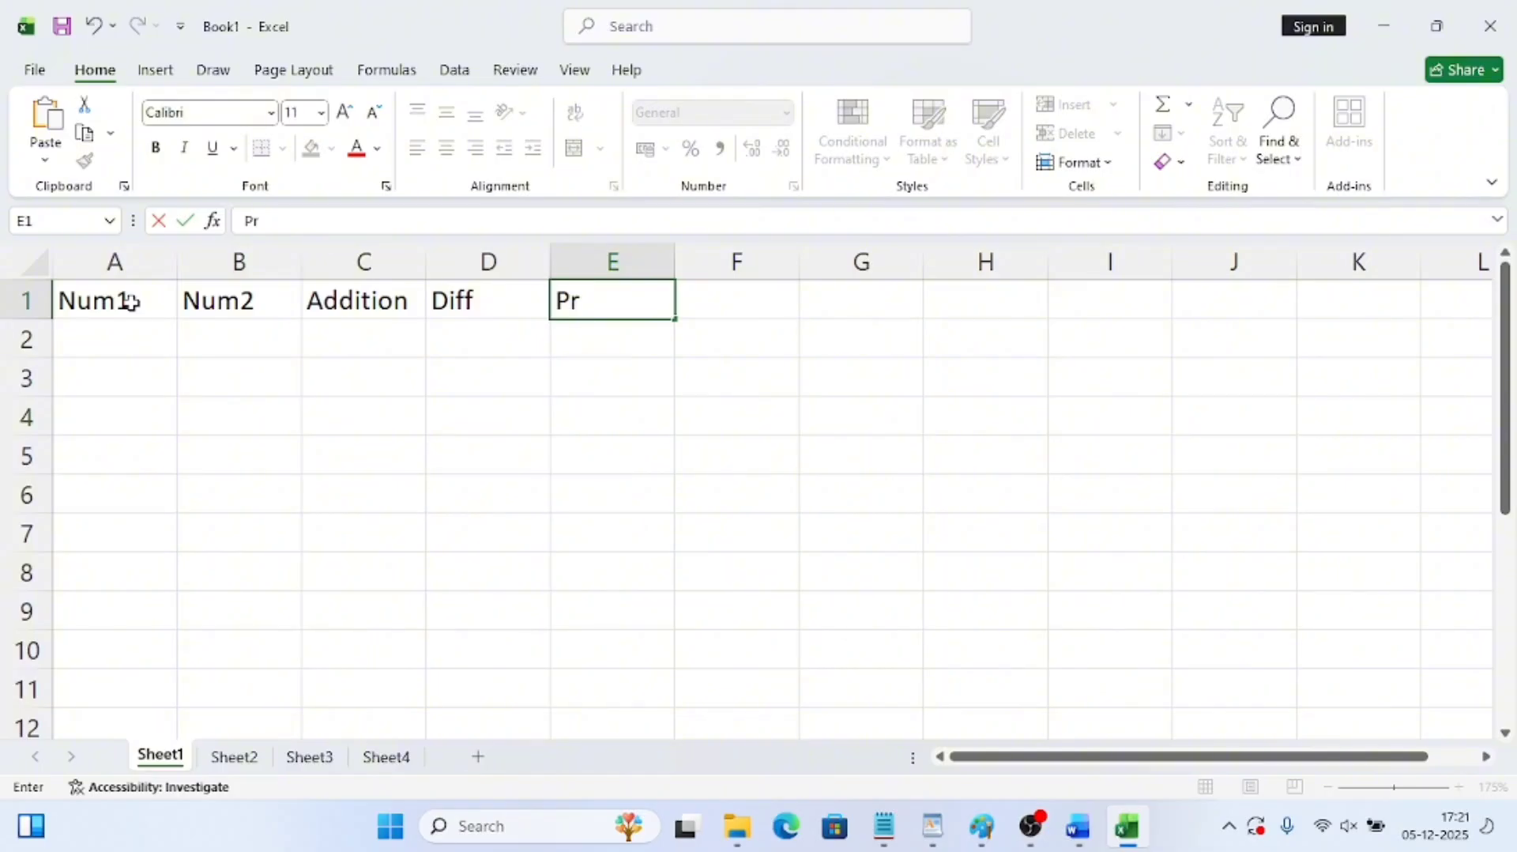
pyautogui.write('oduct')
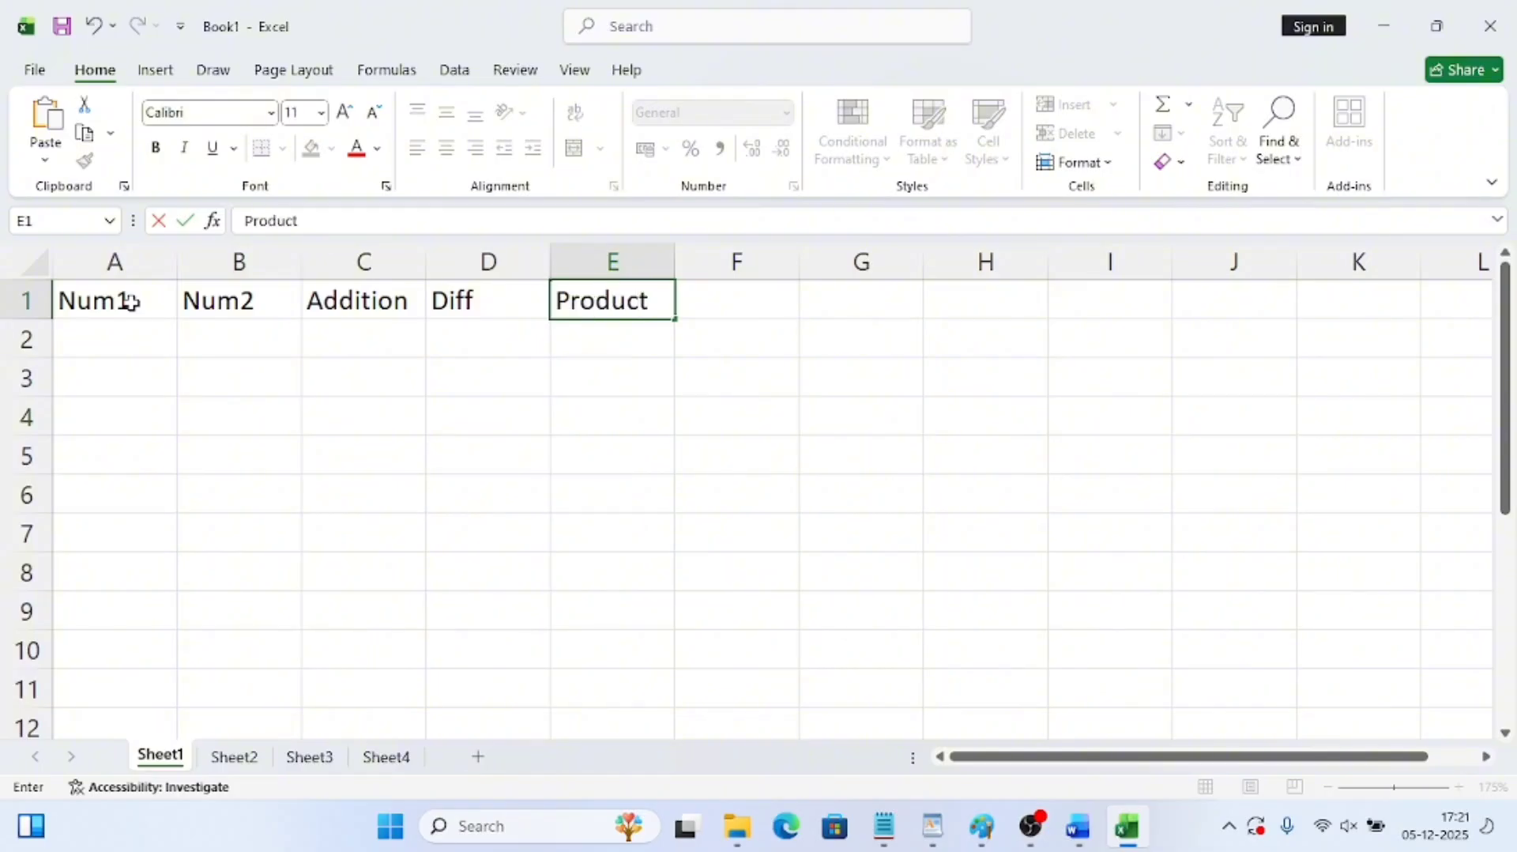
pyautogui.press('Return')
# Enter 11 in cell A2 as the first value under the Num1 heading
pyautogui.press('Left')
pyautogui.press('Left')
pyautogui.press('Left')
pyautogui.press('Left')
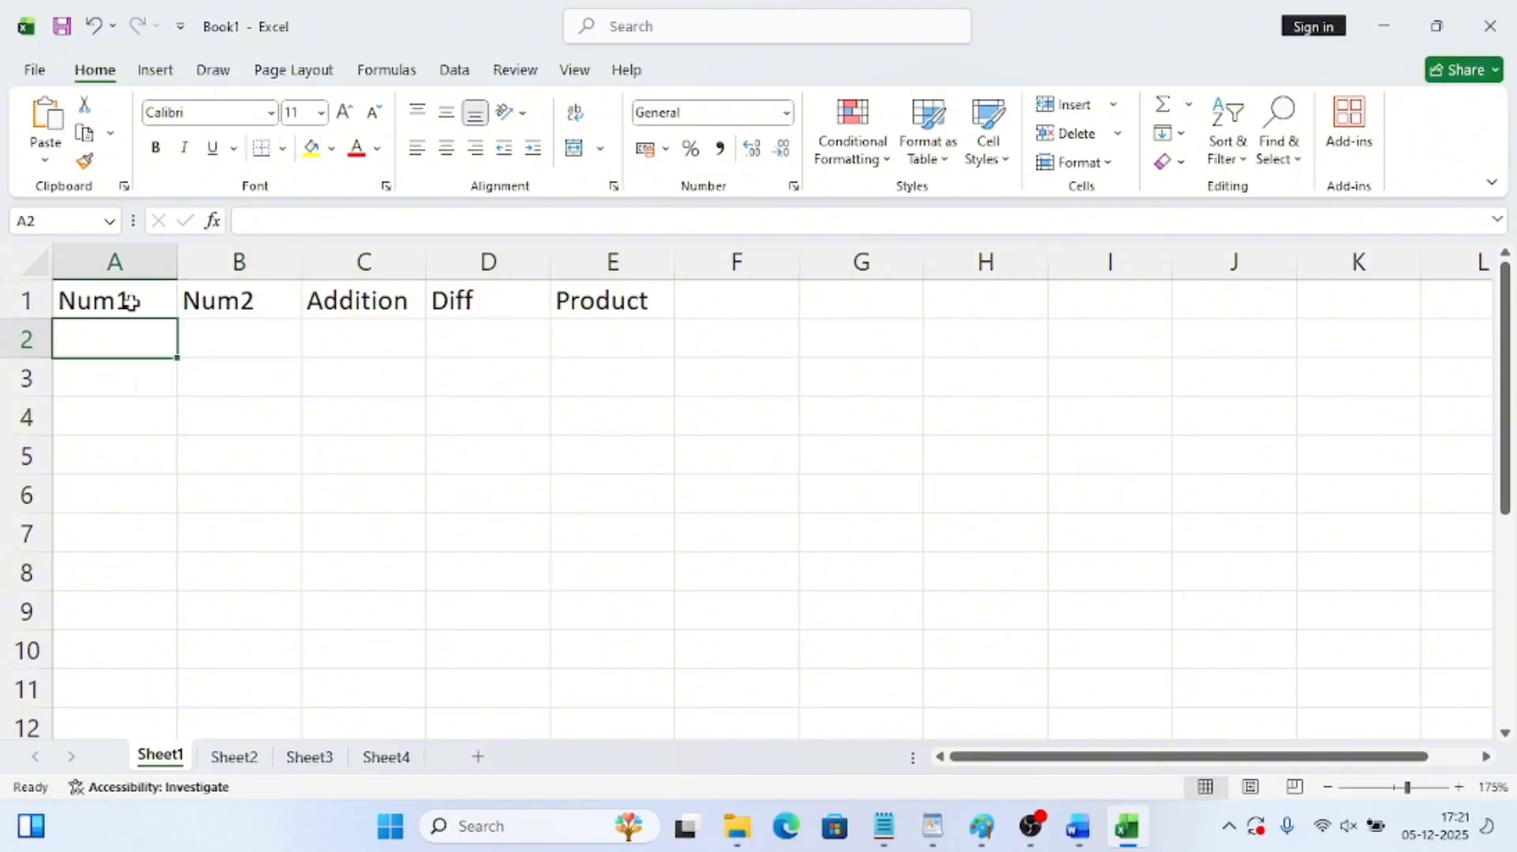
pyautogui.write('11')
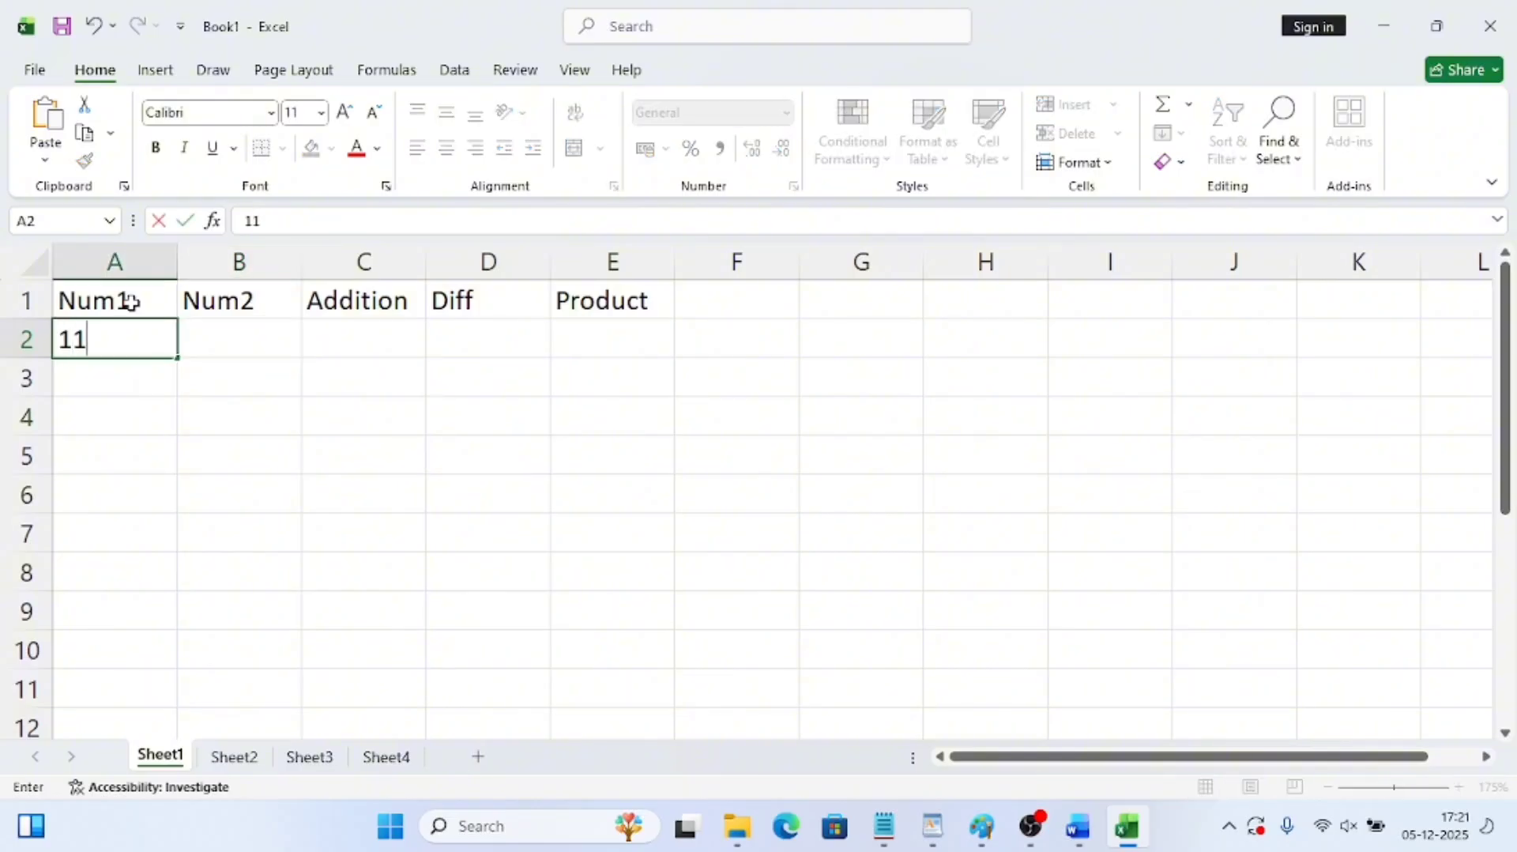
pyautogui.press('Tab')
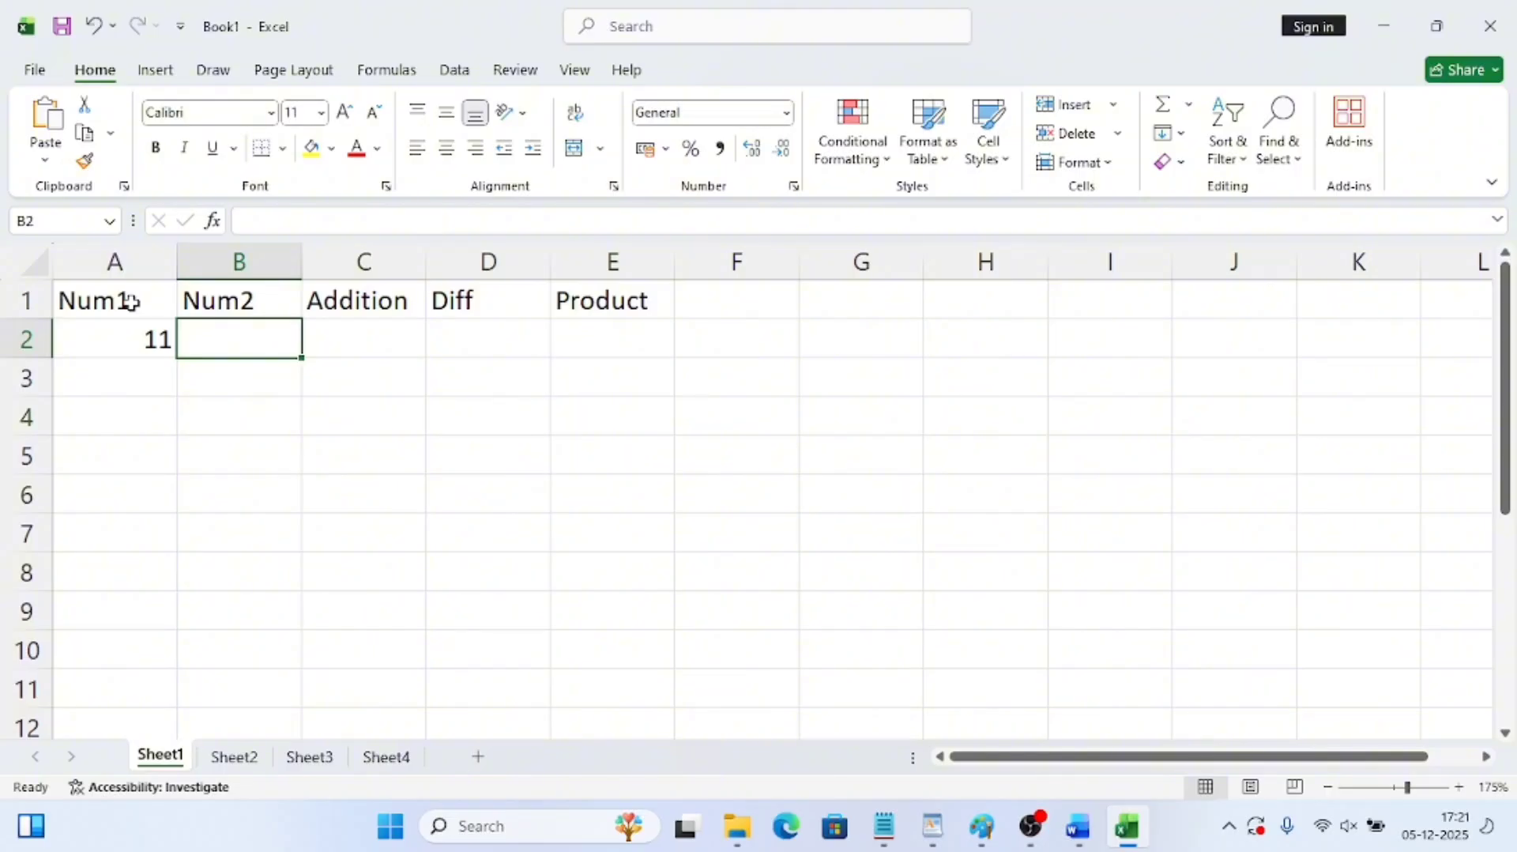
# Enter 12 in cell B2 as the value under the Num2 heading
pyautogui.write('12')
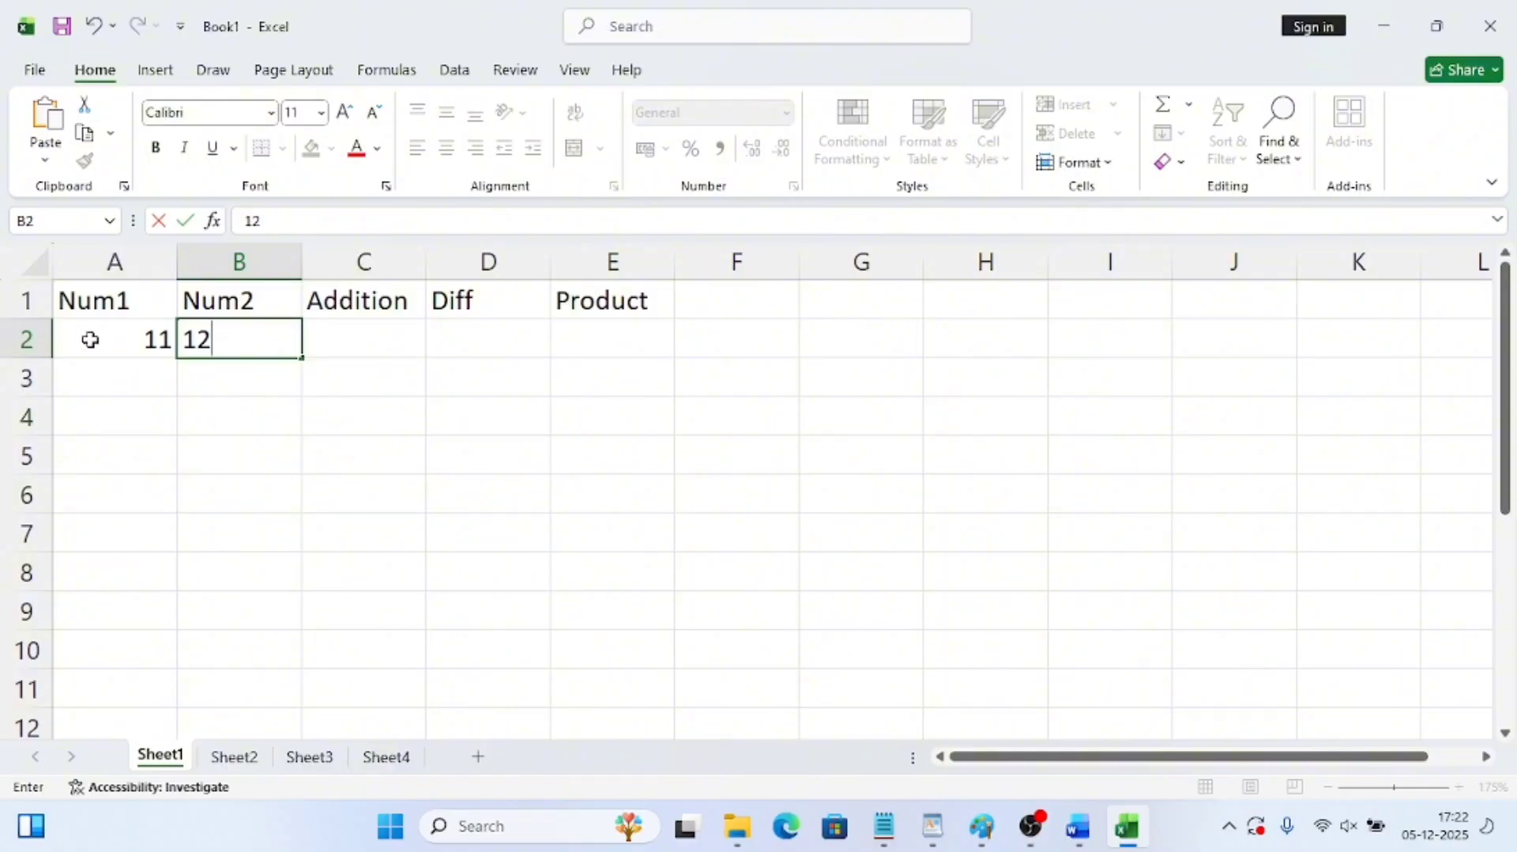
pyautogui.click(159, 382)
pyautogui.click(315, 333)
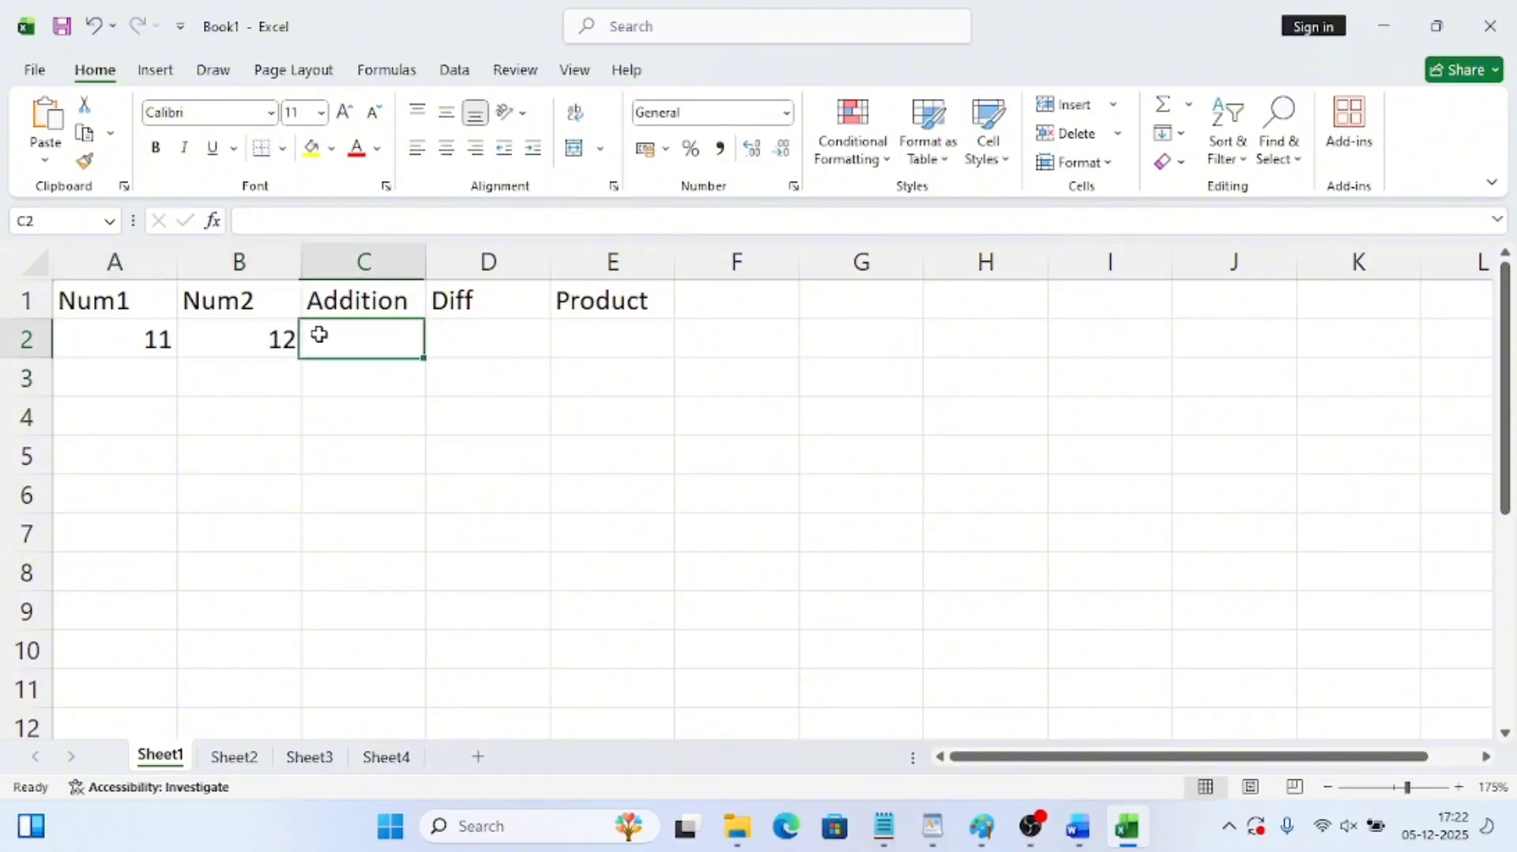
# Try adding the two numbers by entering 11+12 without an equals sign in cell C2, and clear the cell
pyautogui.keyDown('ctrl'); pyautogui.scroll(3, 319, 332); pyautogui.keyUp('ctrl')
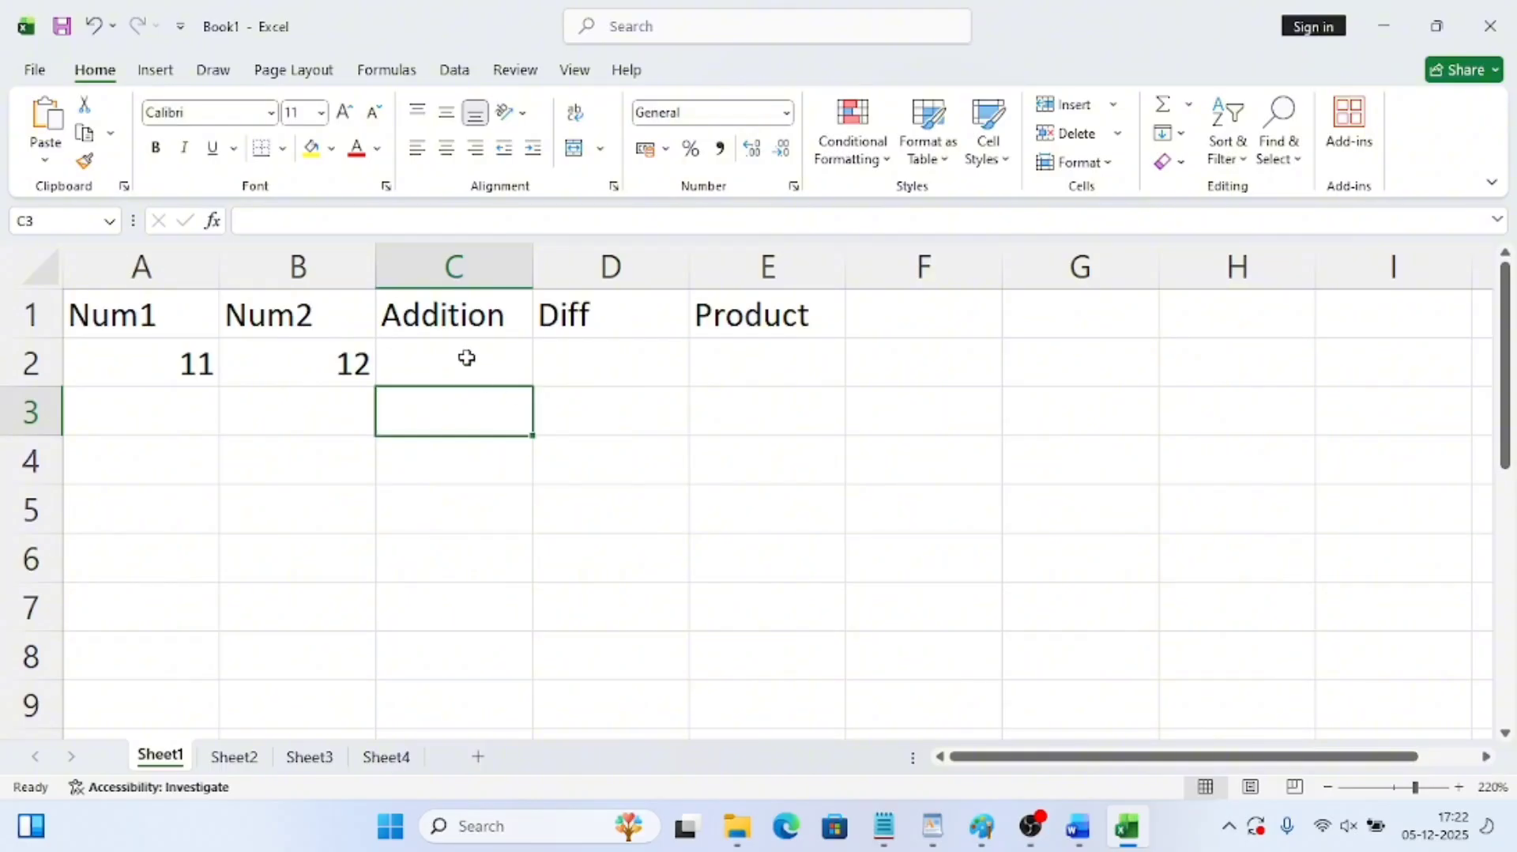
pyautogui.click(467, 360)
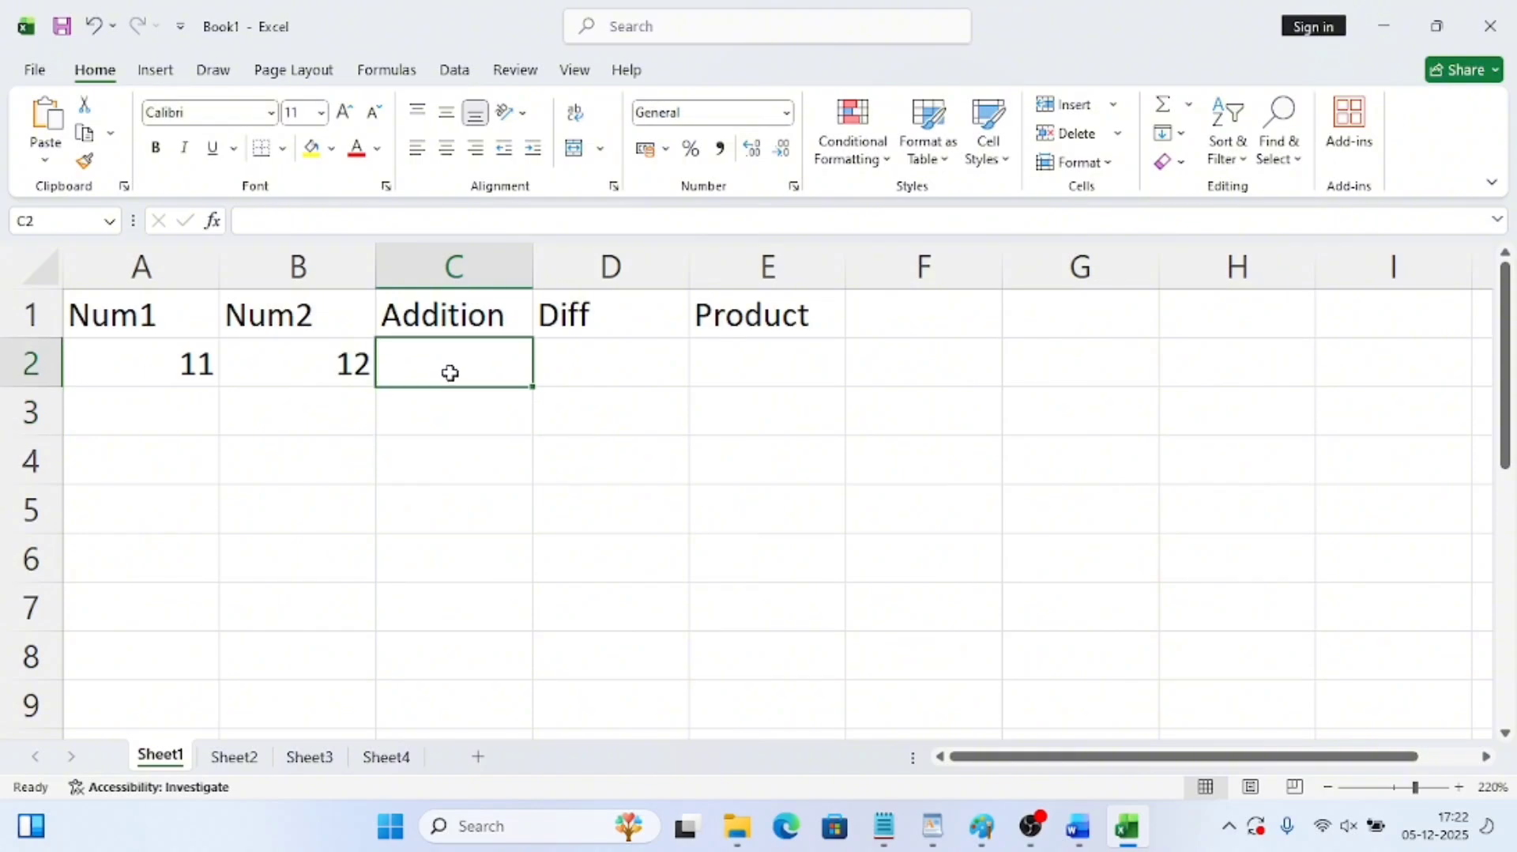
pyautogui.write('11+12')
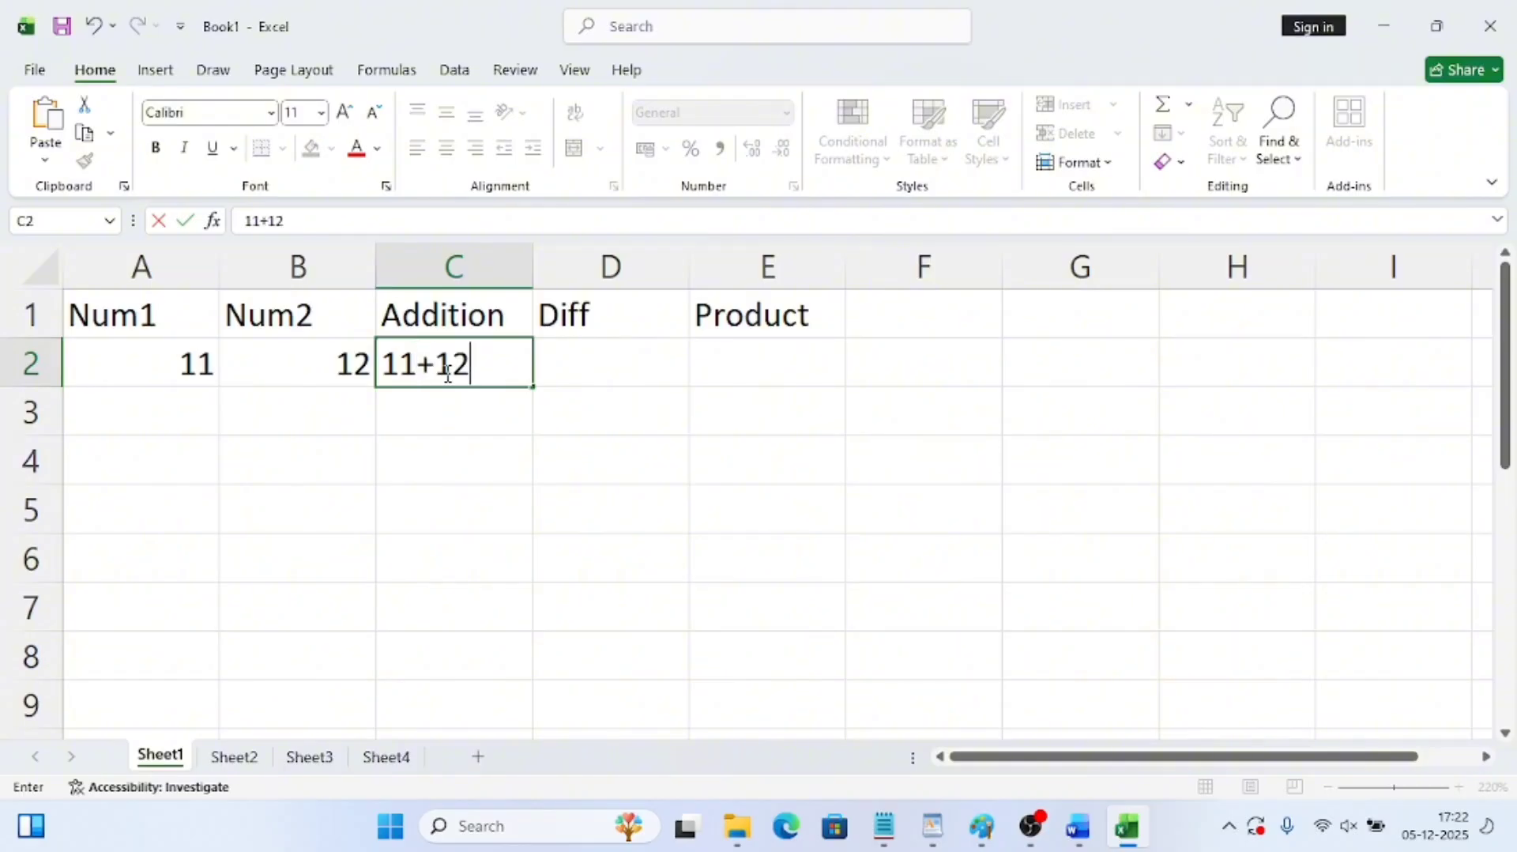
pyautogui.press('Return')
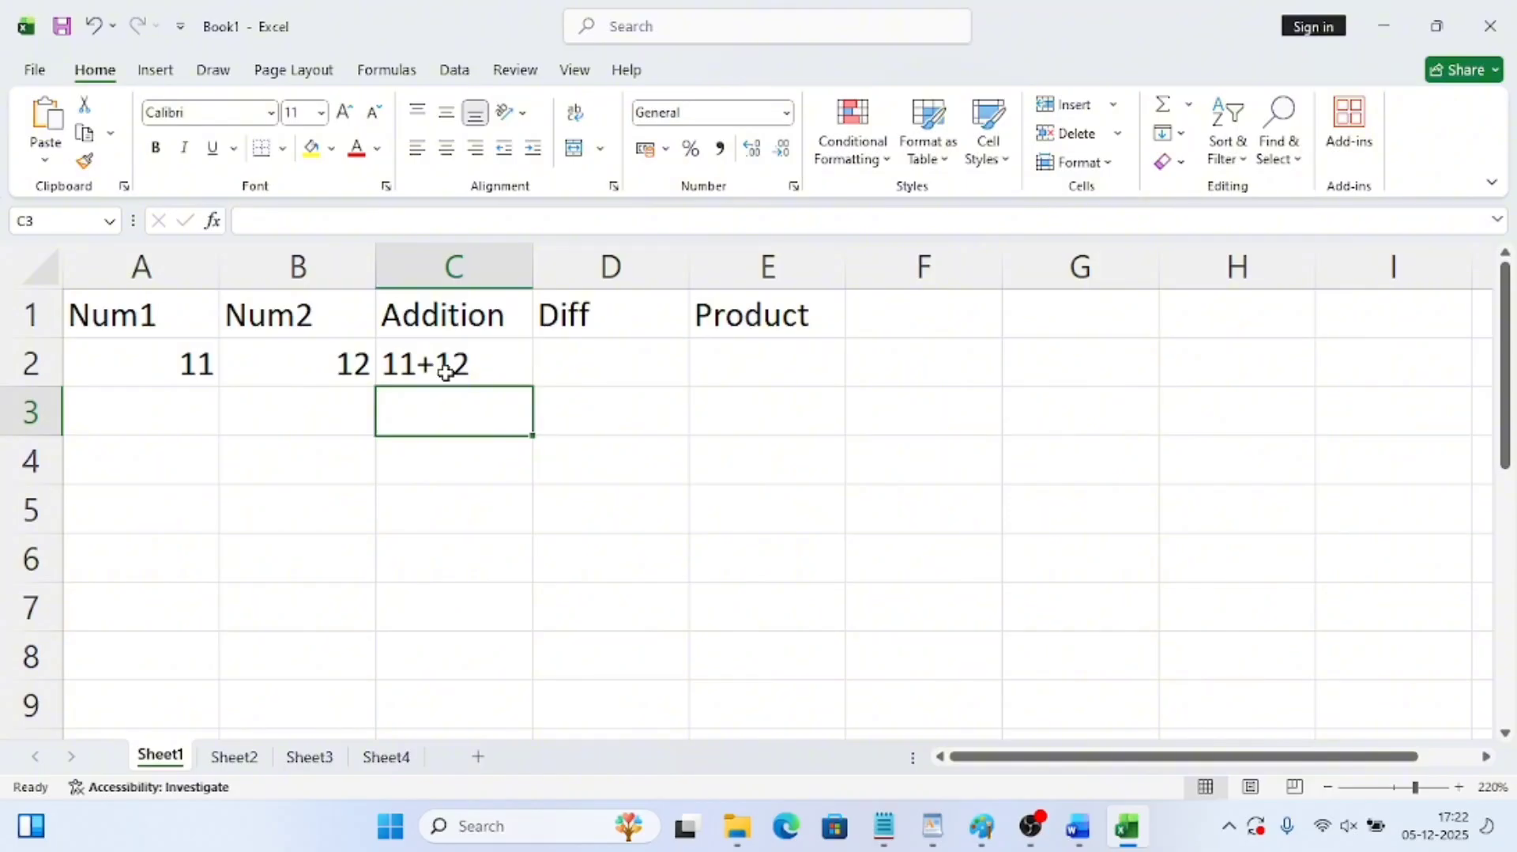
pyautogui.click(445, 371)
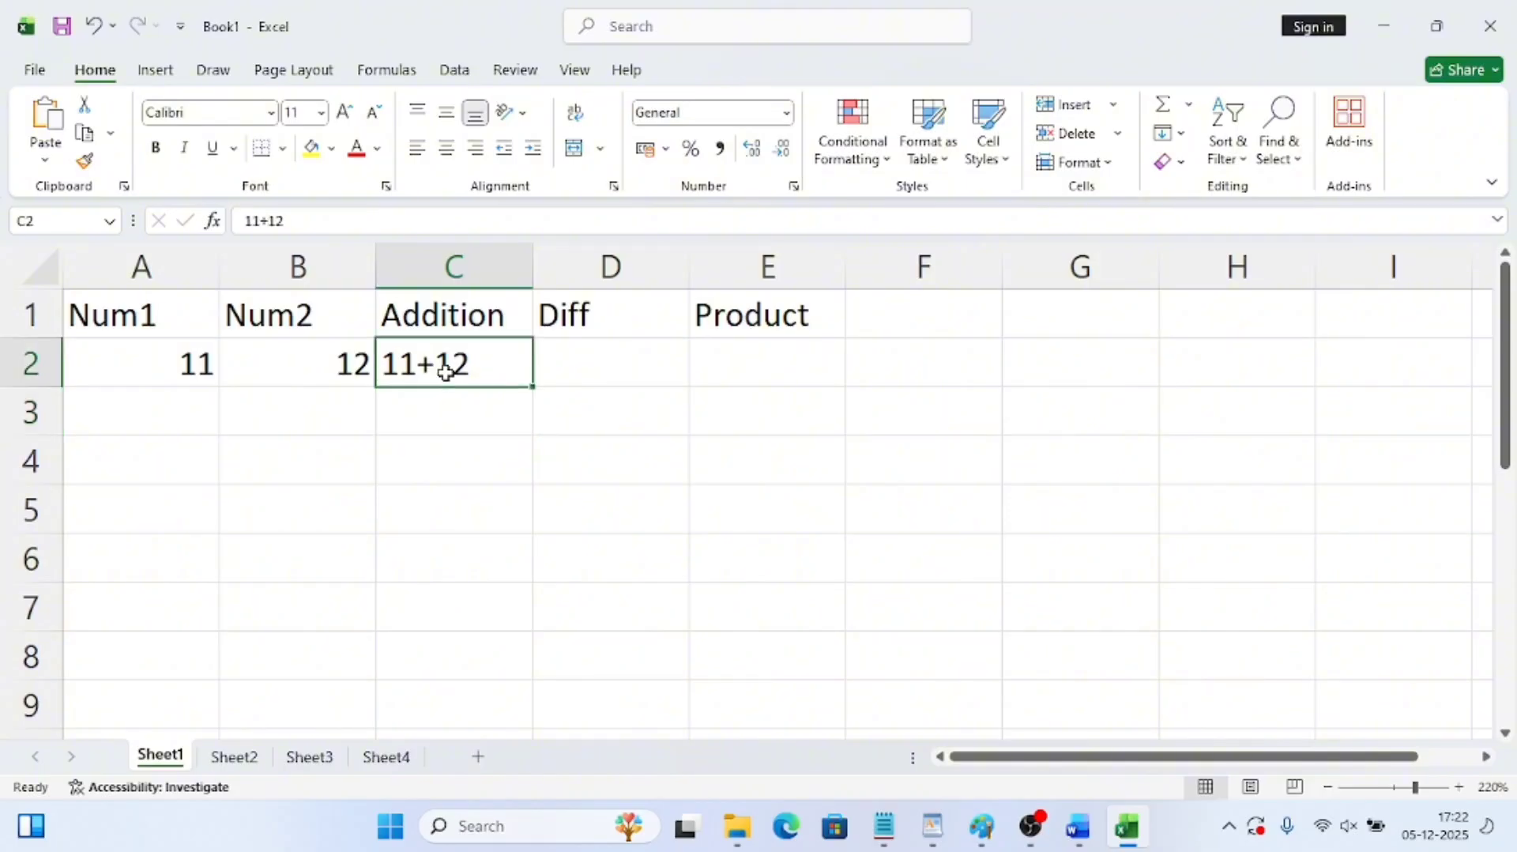
pyautogui.press('Delete')
pyautogui.click(461, 416)
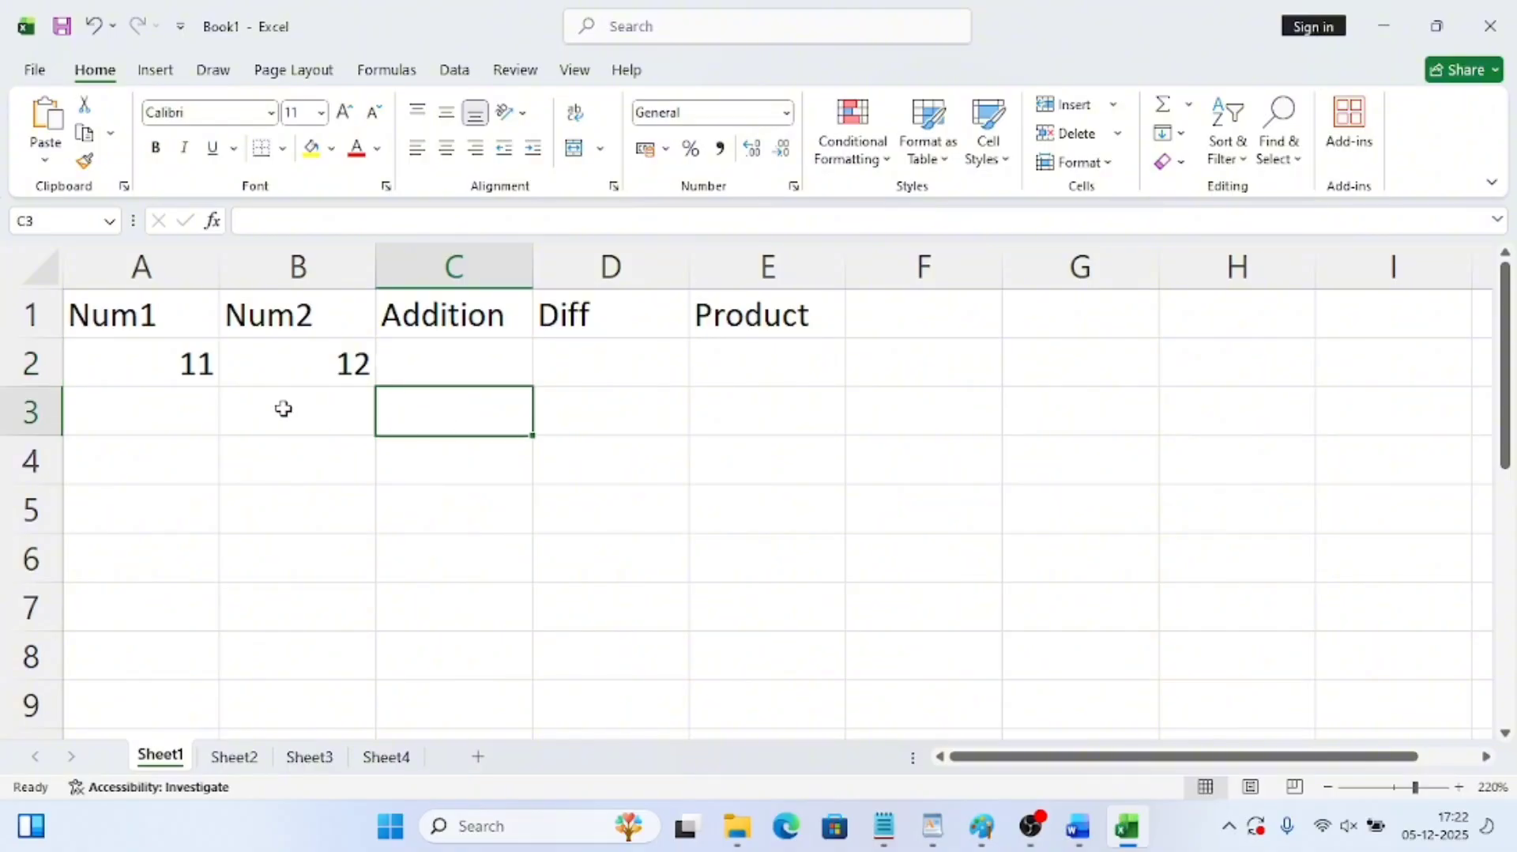
# Check the cell references of both numbers, try entering a2+b2 without an equals sign in cell C2, and clear it
pyautogui.click(198, 365)
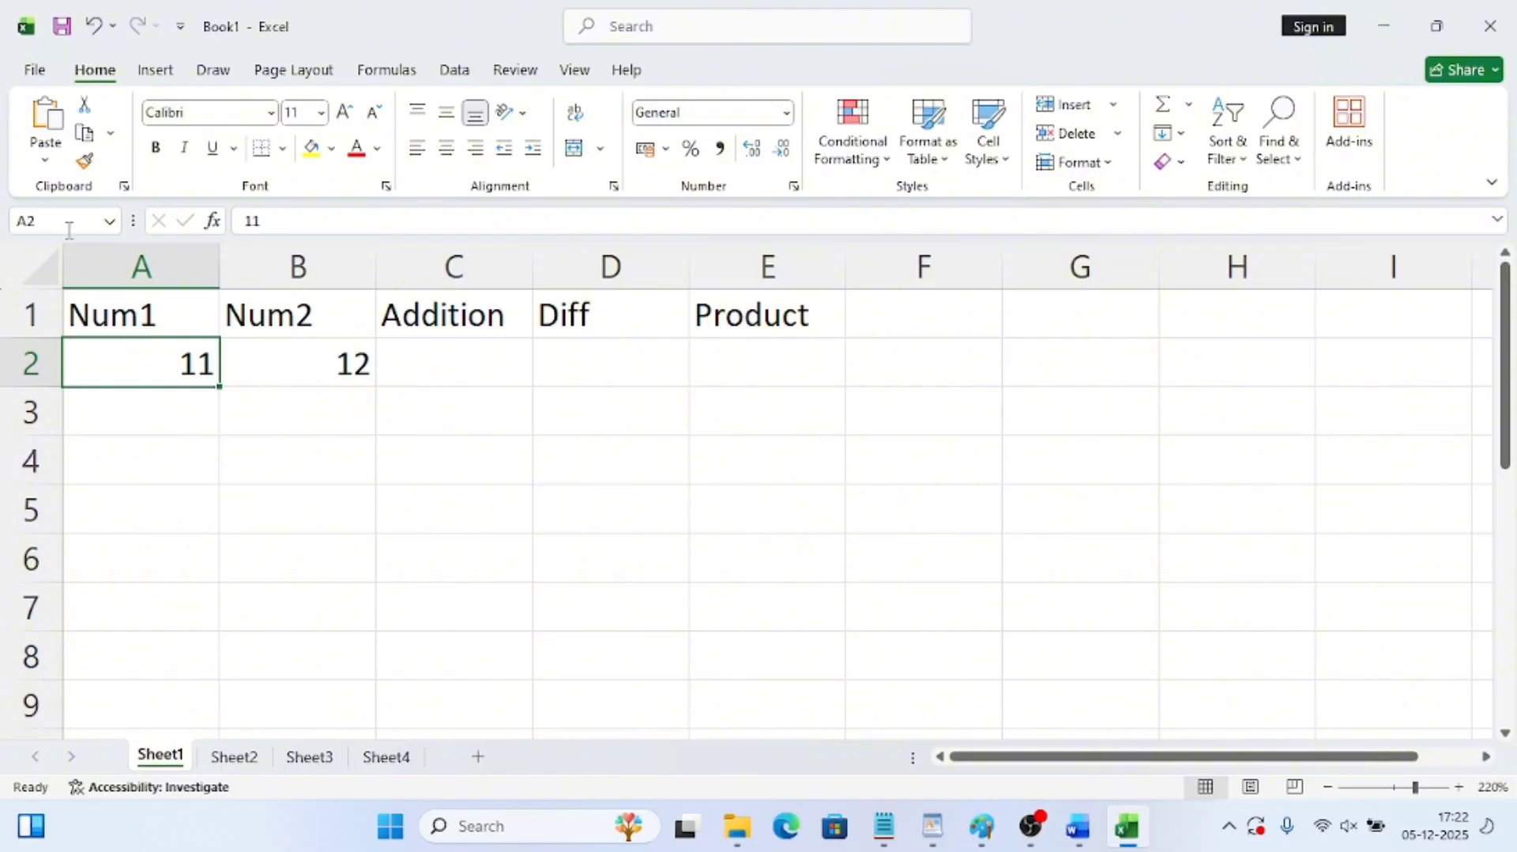
pyautogui.click(315, 356)
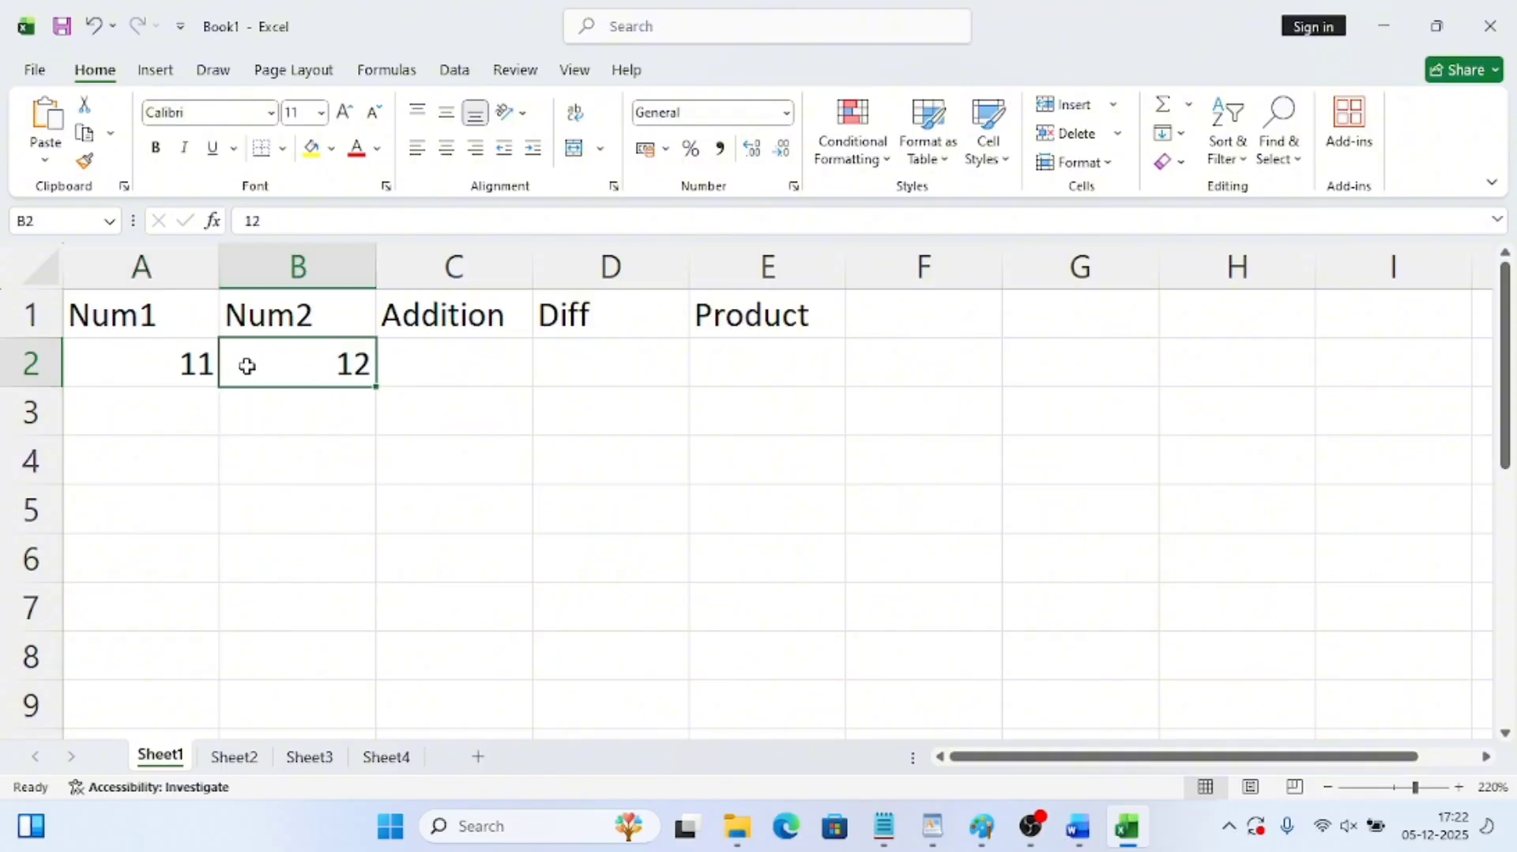
pyautogui.click(413, 366)
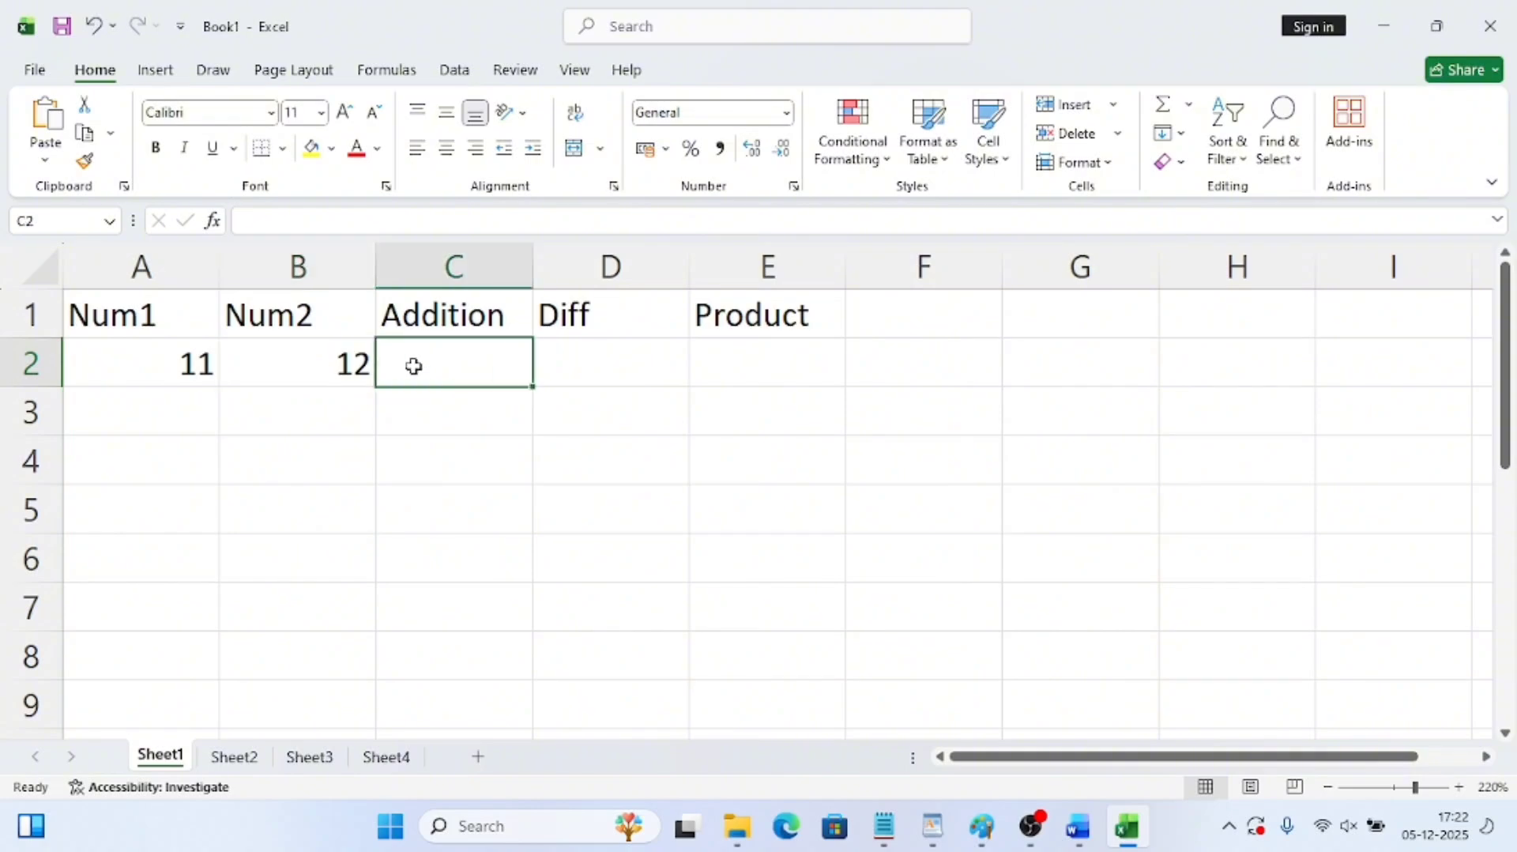
pyautogui.write('a2+')
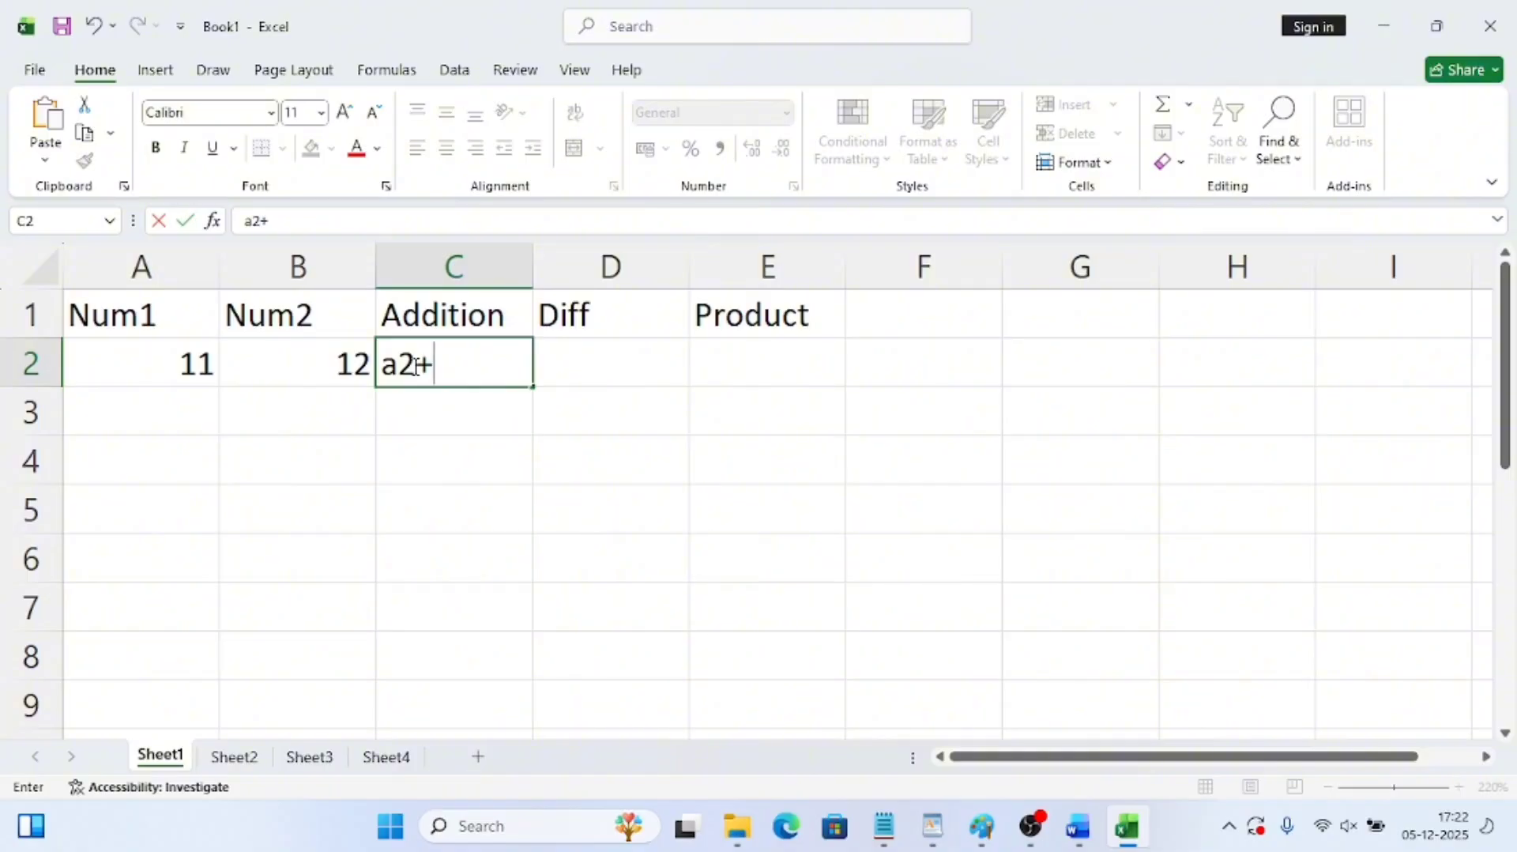
pyautogui.write('b2')
pyautogui.press('Return')
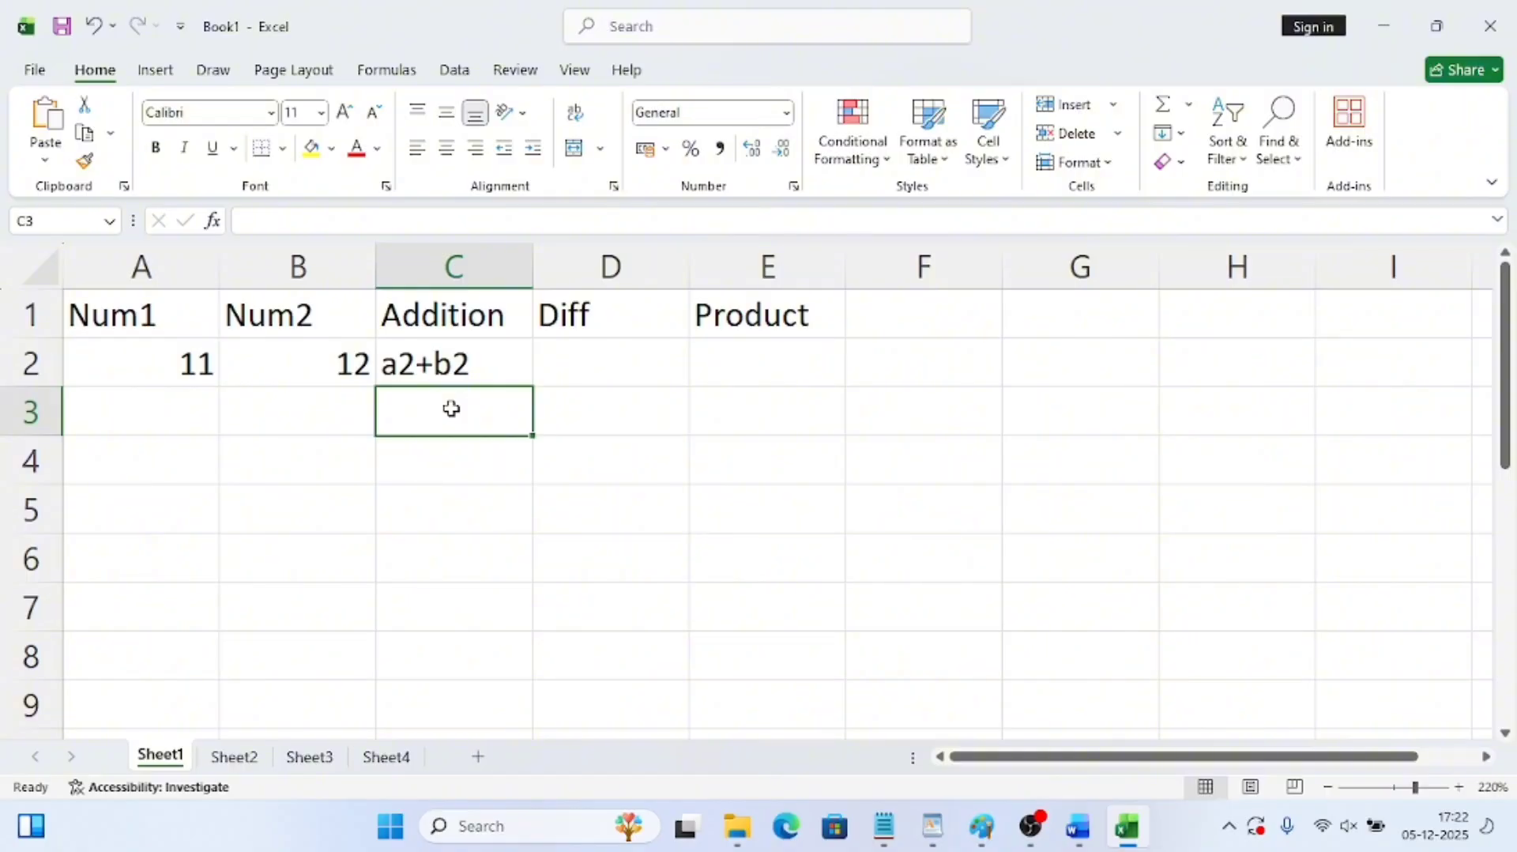
pyautogui.click(444, 365)
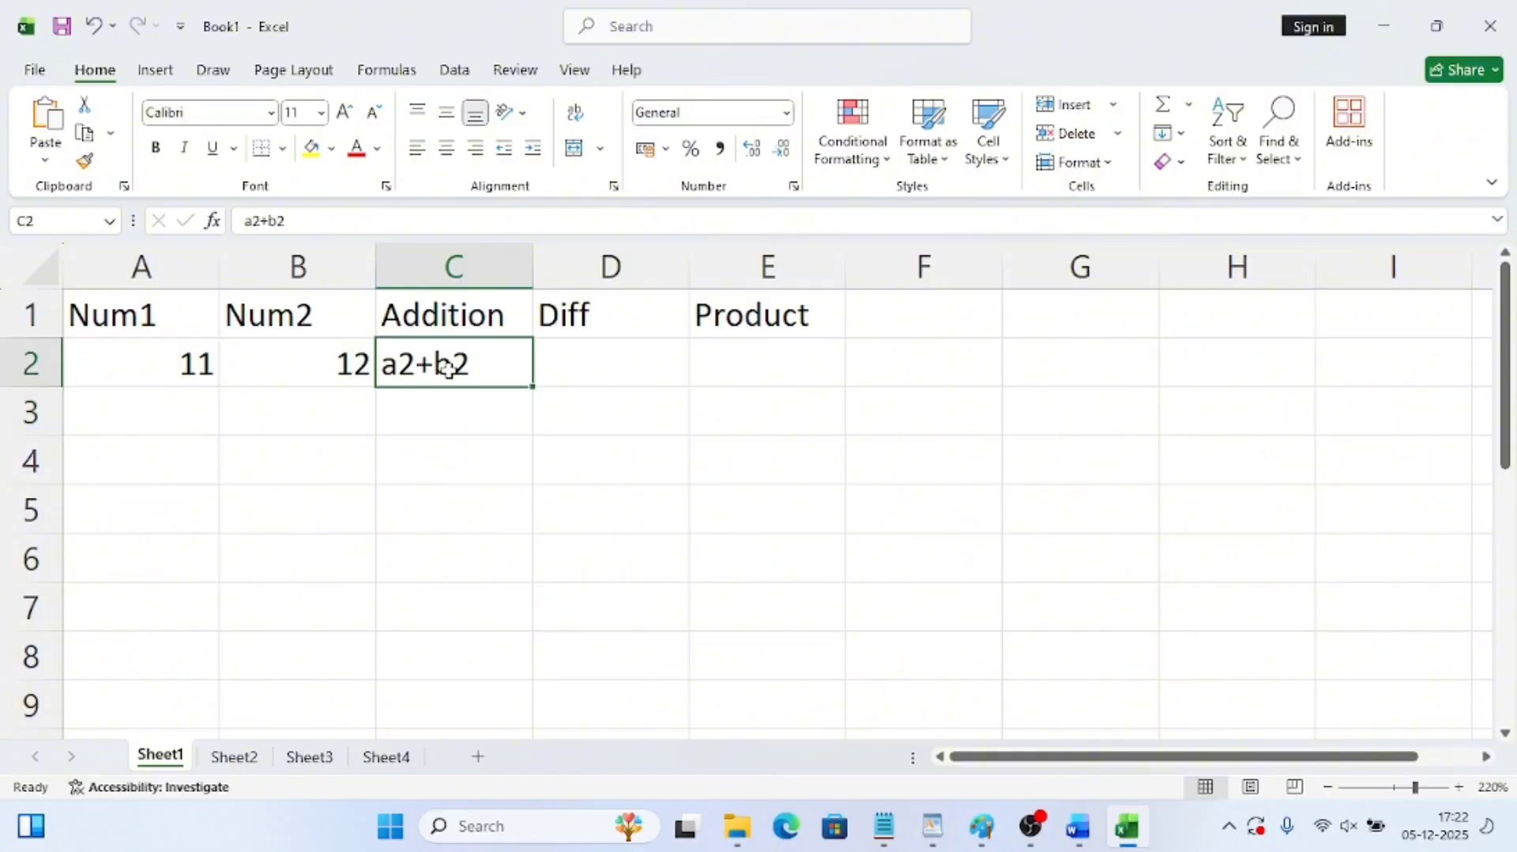
pyautogui.press('Delete')
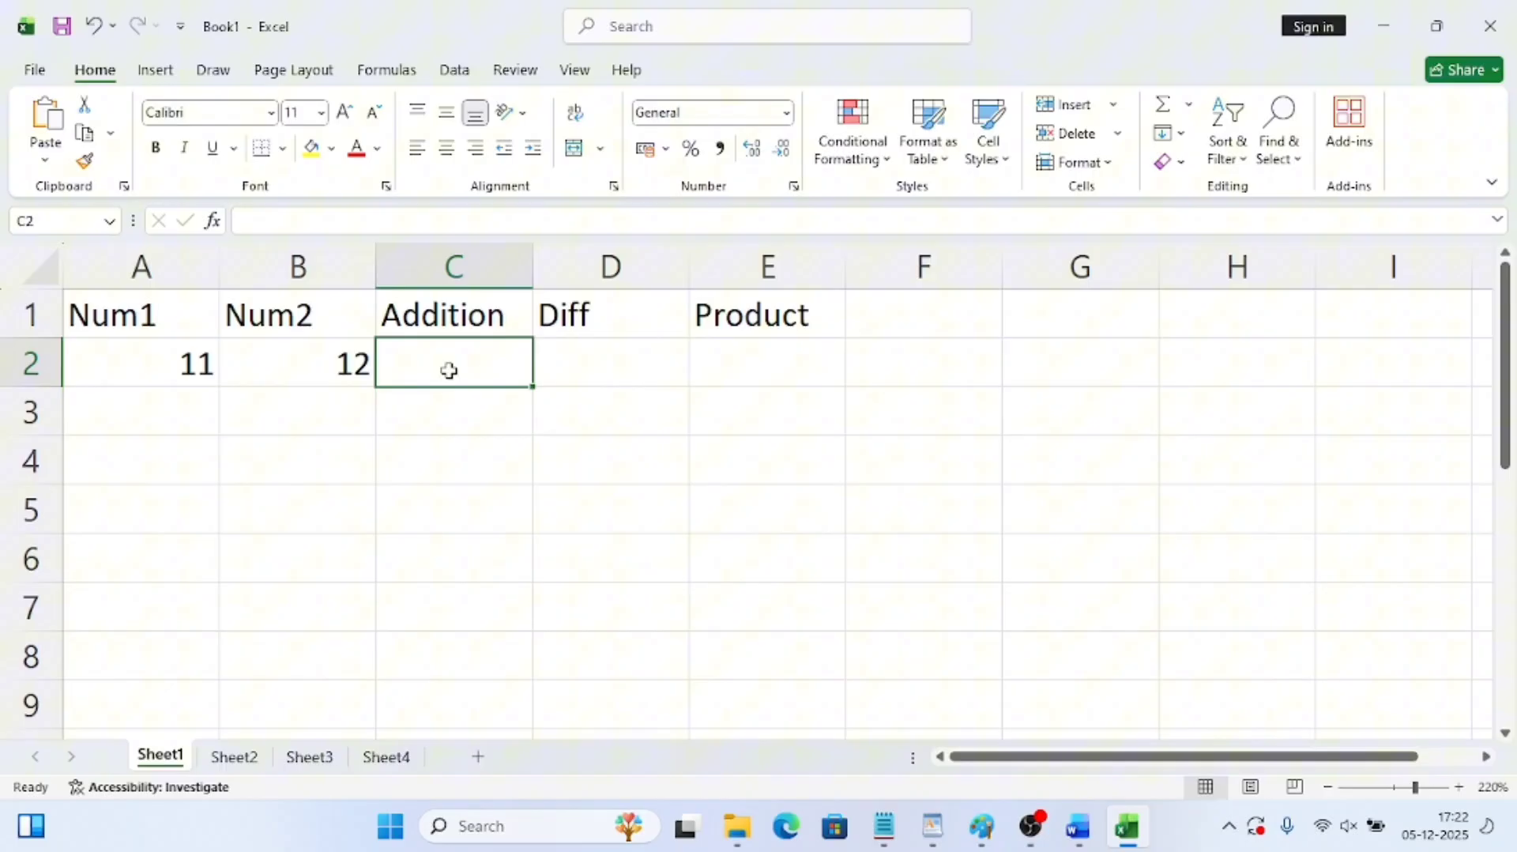
pyautogui.click(495, 456)
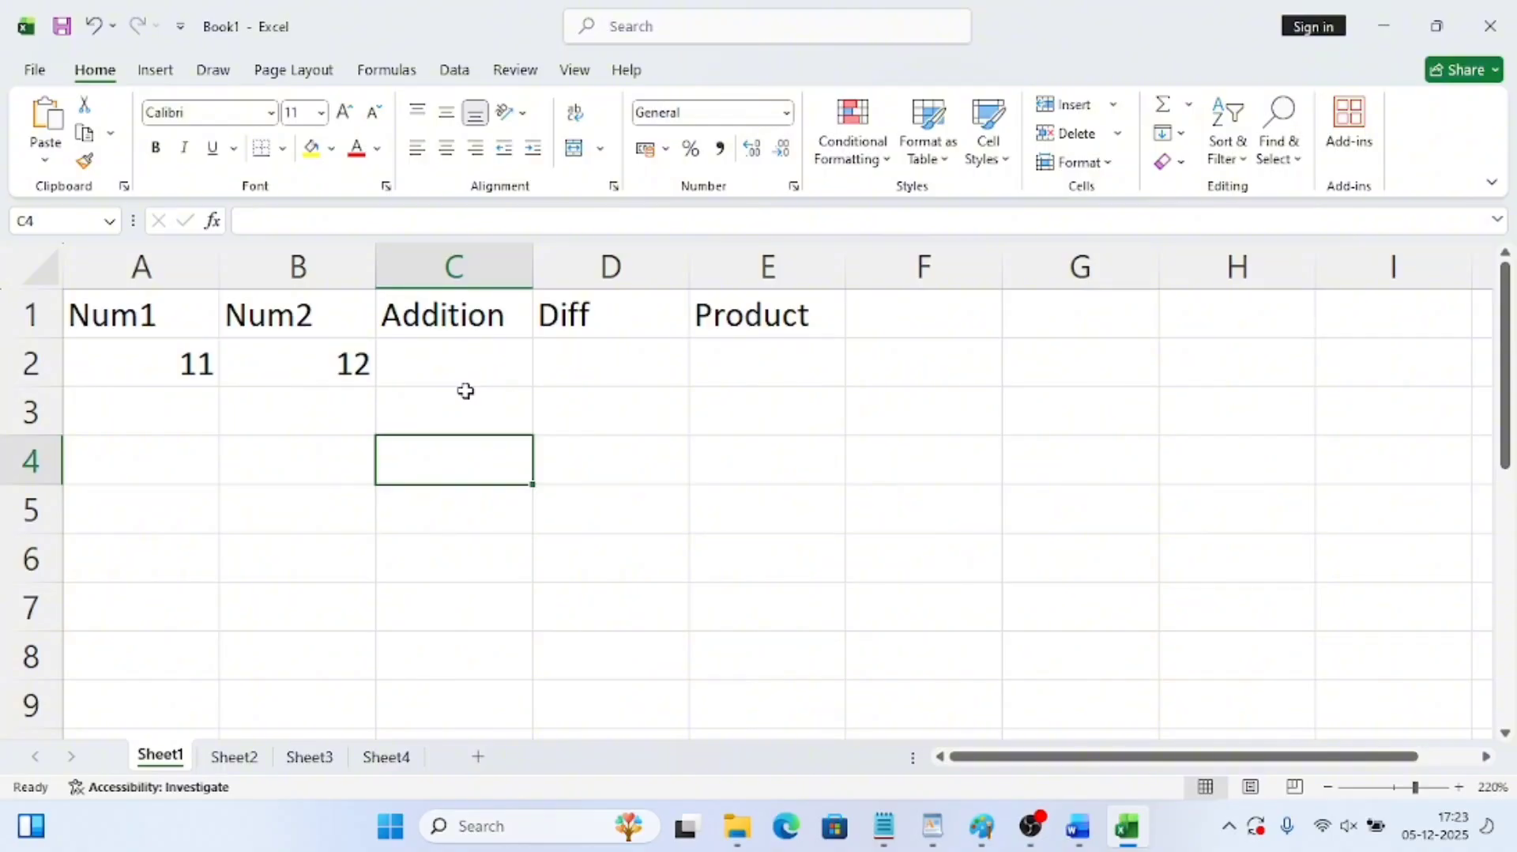
# Enter the formula =a2+b2 in cell C2 under the Addition heading and check it
pyautogui.click(465, 359)
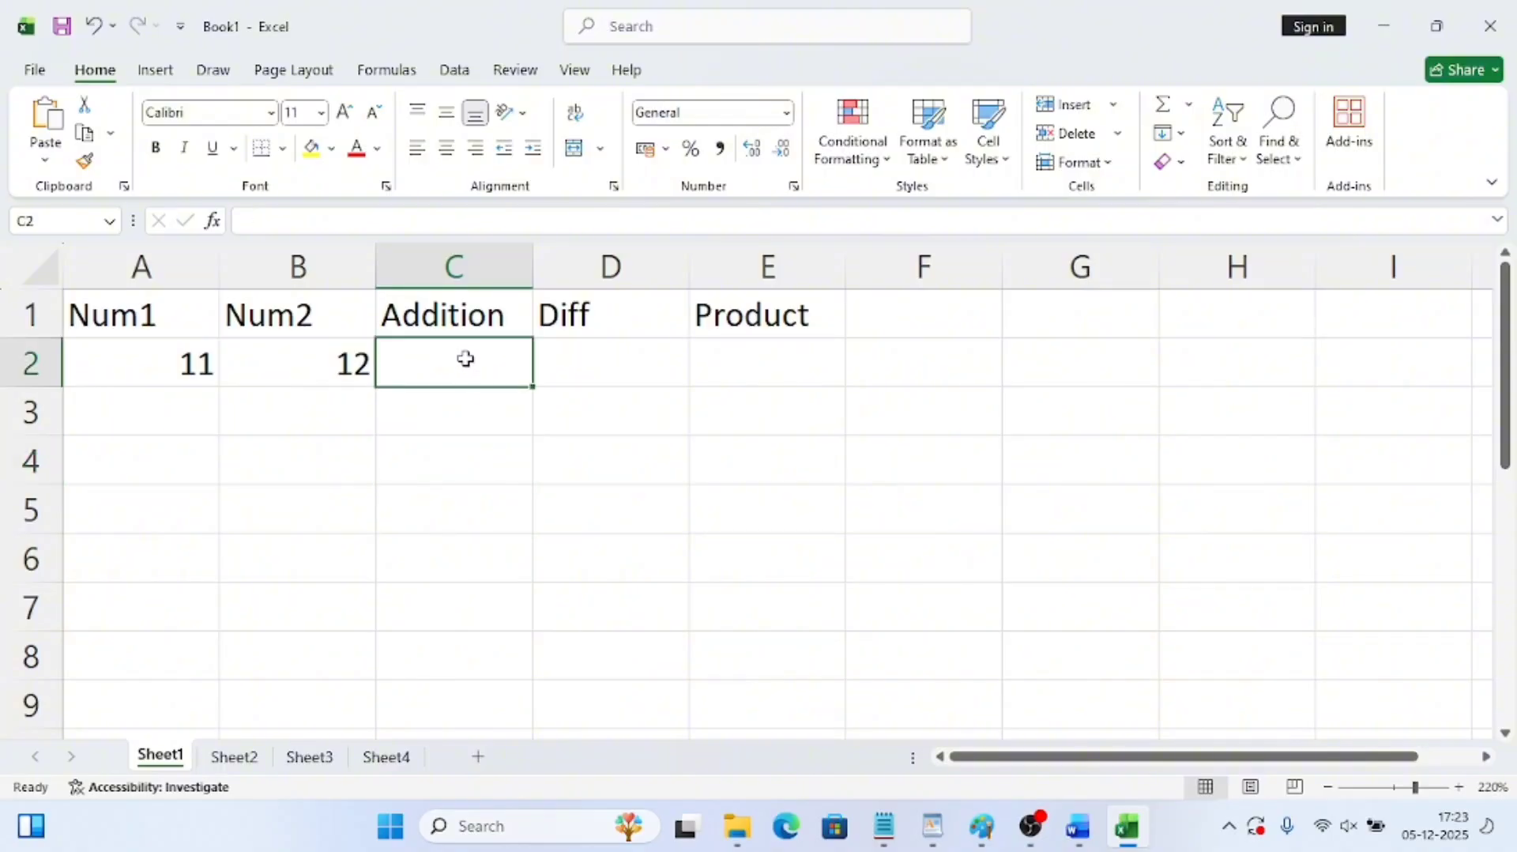
pyautogui.write('=')
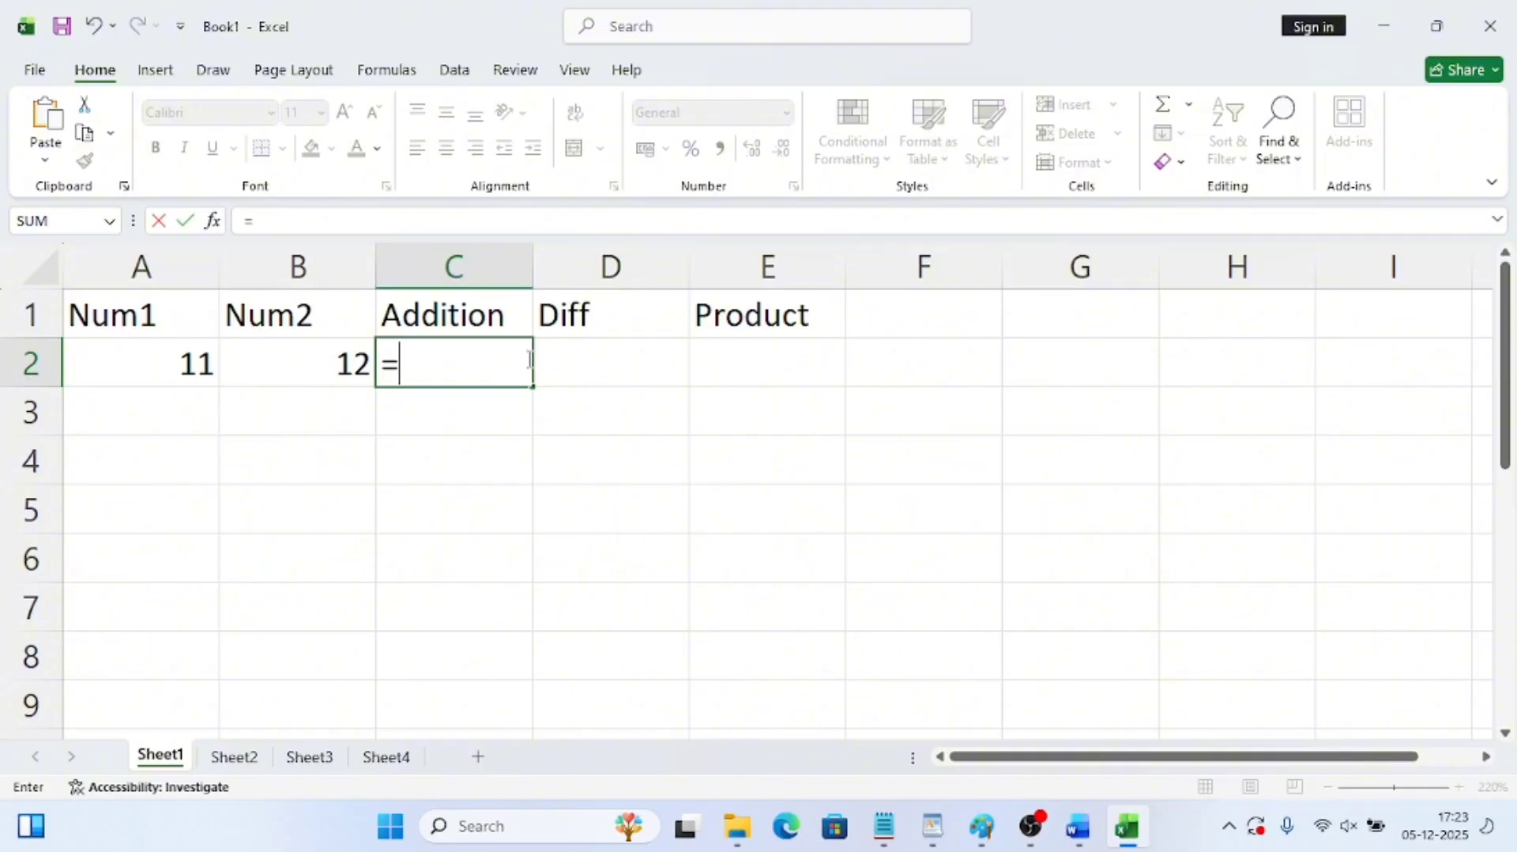
pyautogui.write('a2')
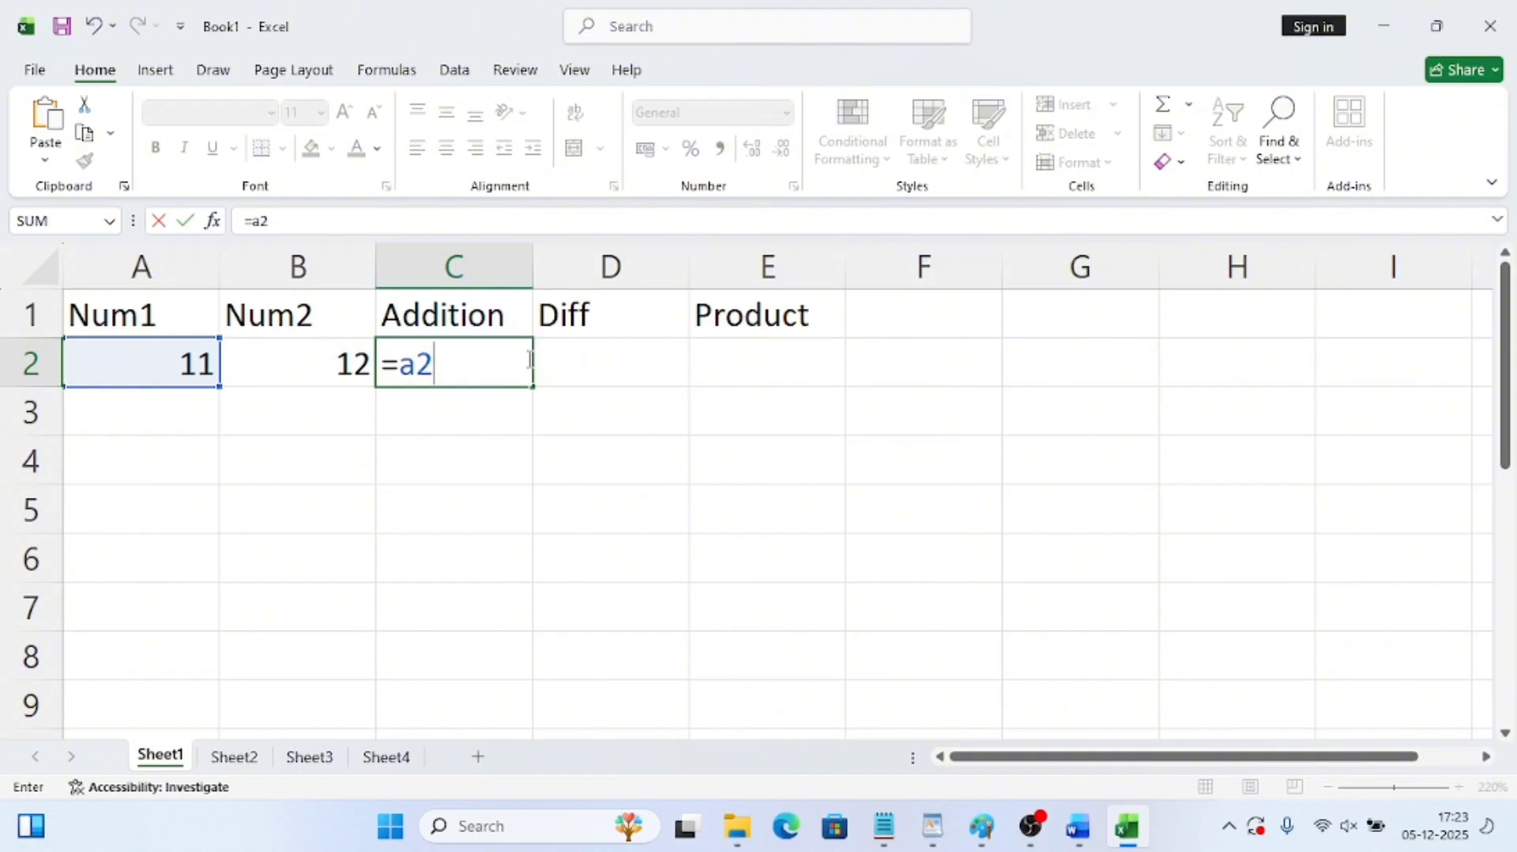
pyautogui.write('+')
pyautogui.write('b2')
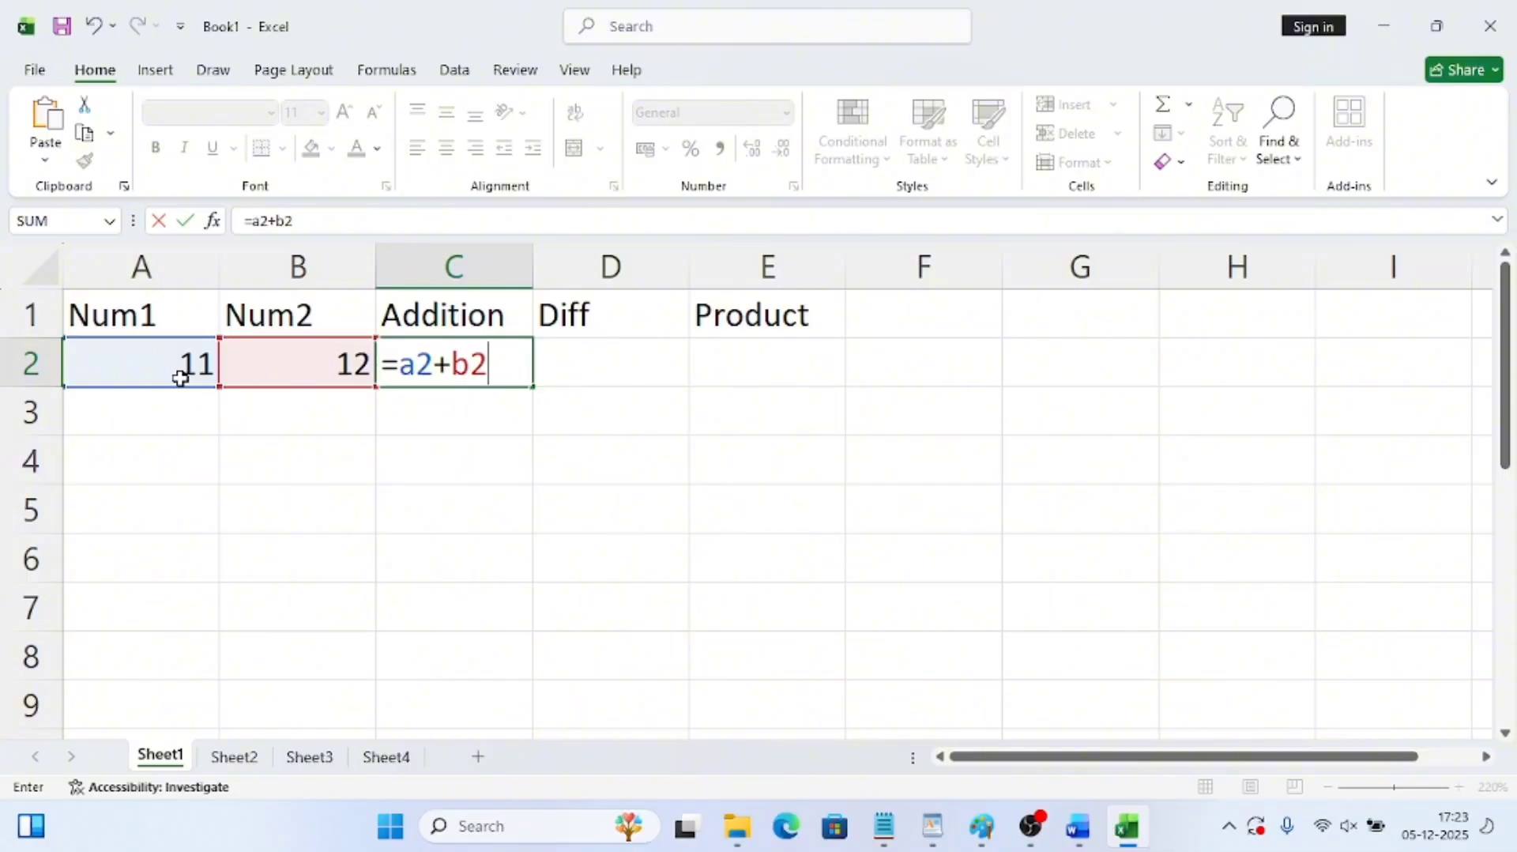
pyautogui.press('Return')
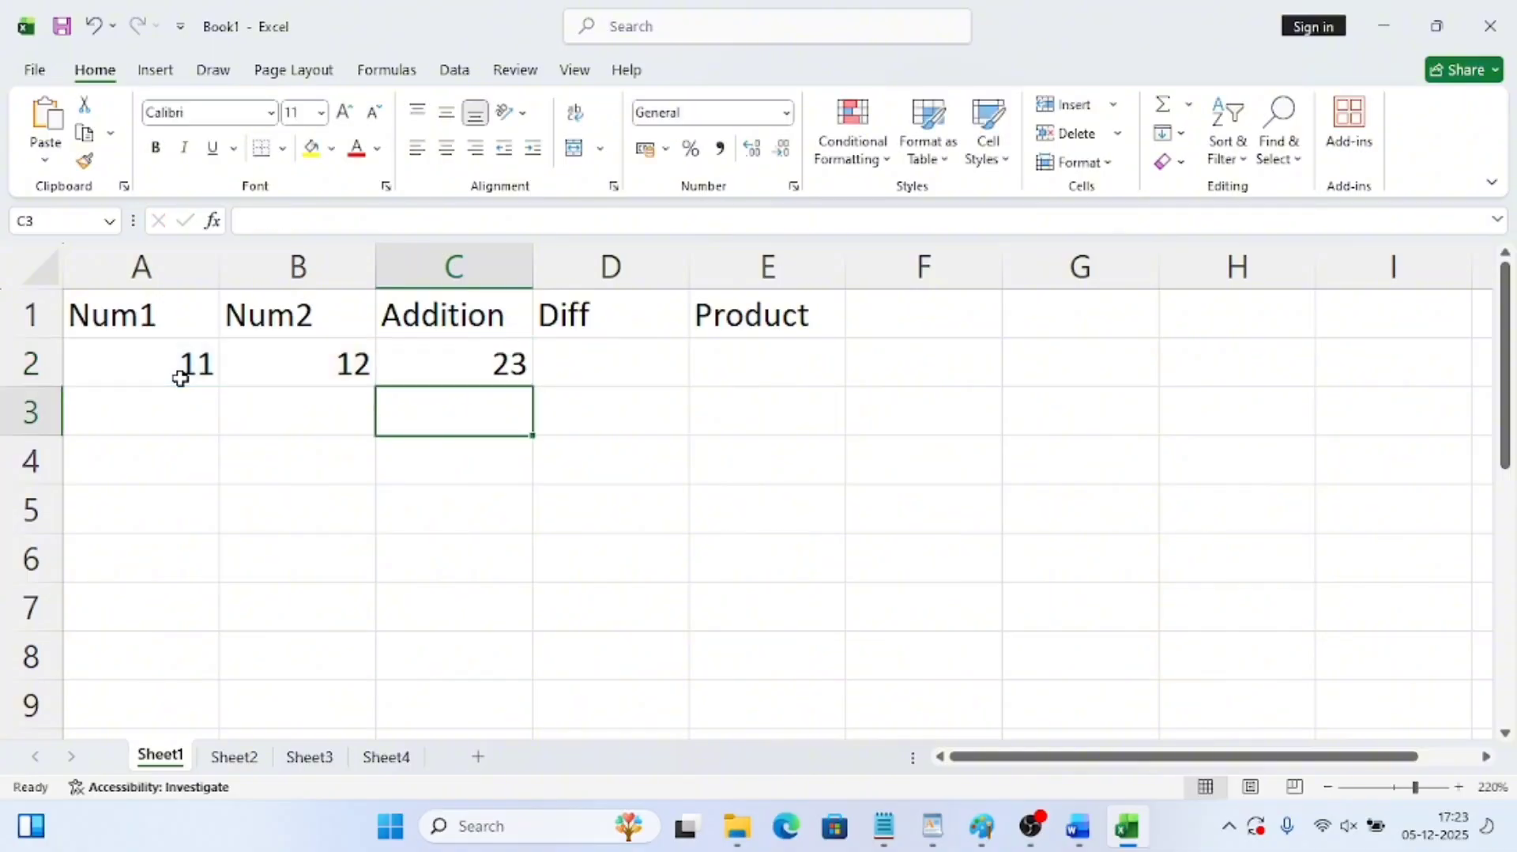
pyautogui.click(458, 376)
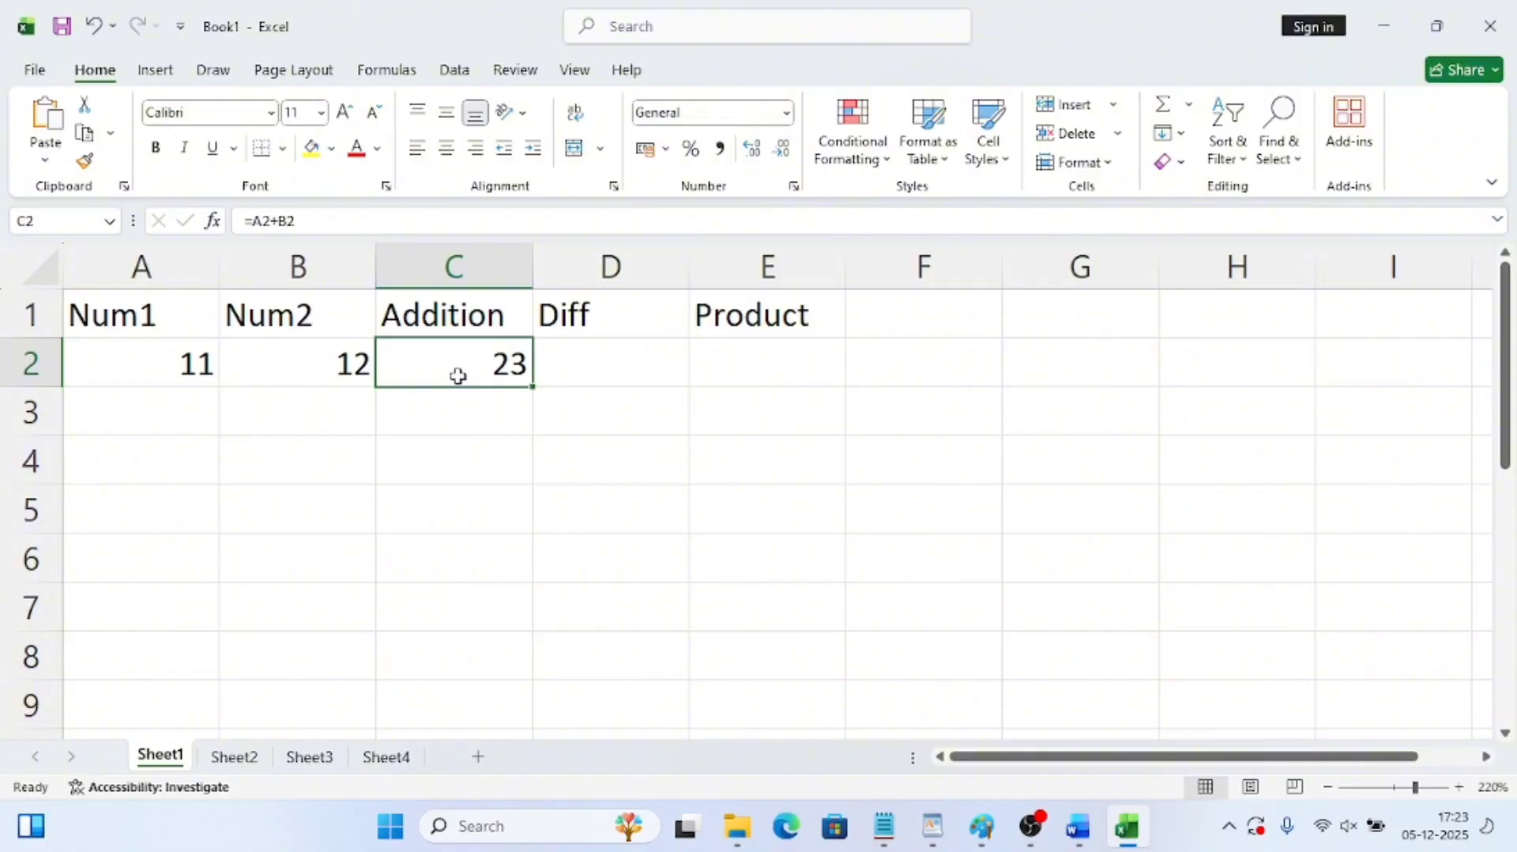
# Try the subtraction formula =a2-b2 in cell D2 under the Diff heading and check it
pyautogui.click(579, 357)
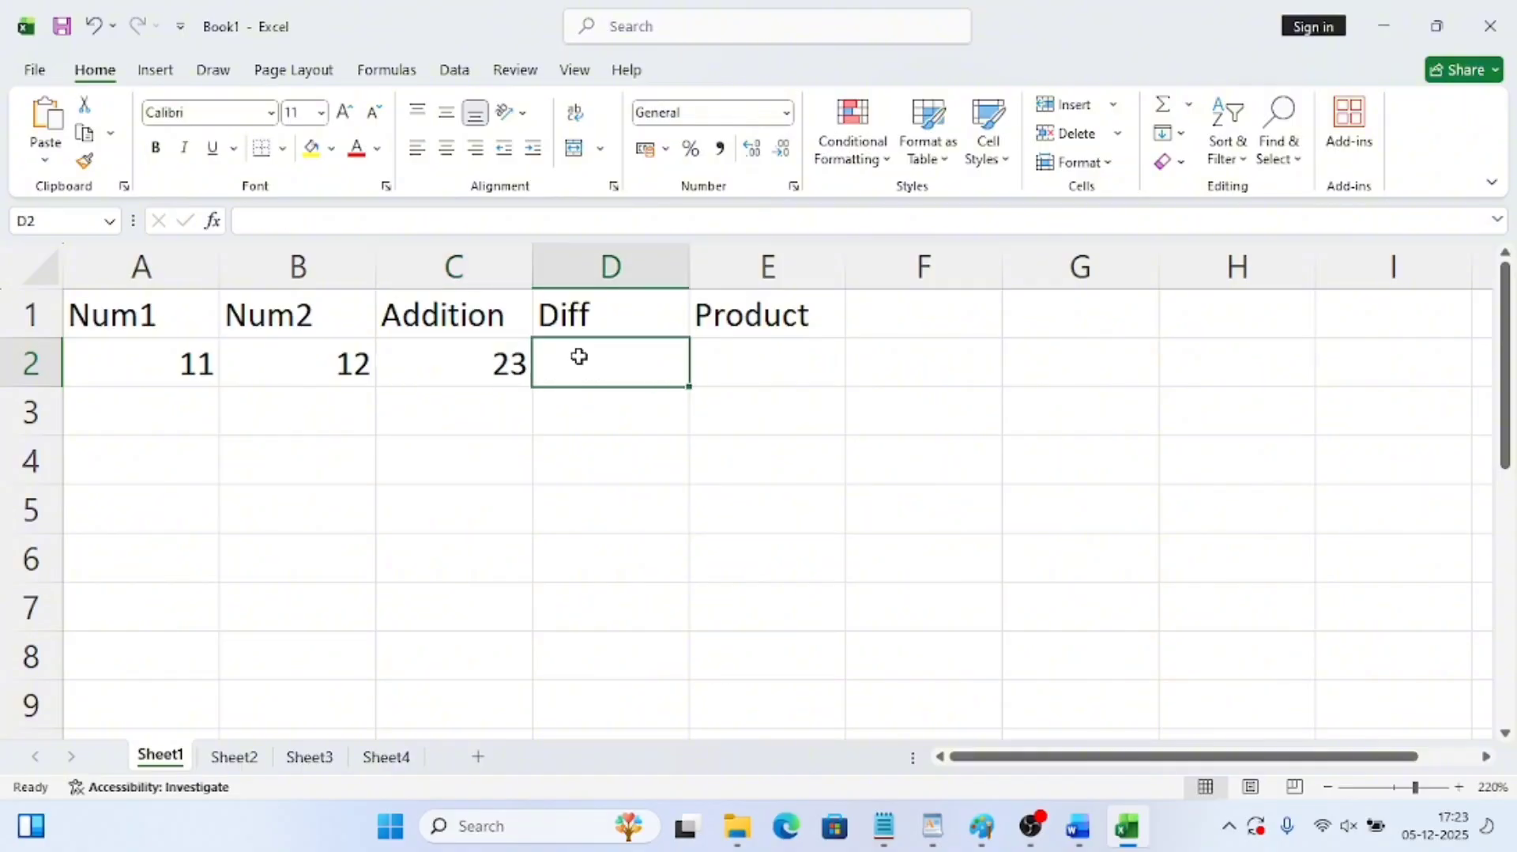
pyautogui.write('=')
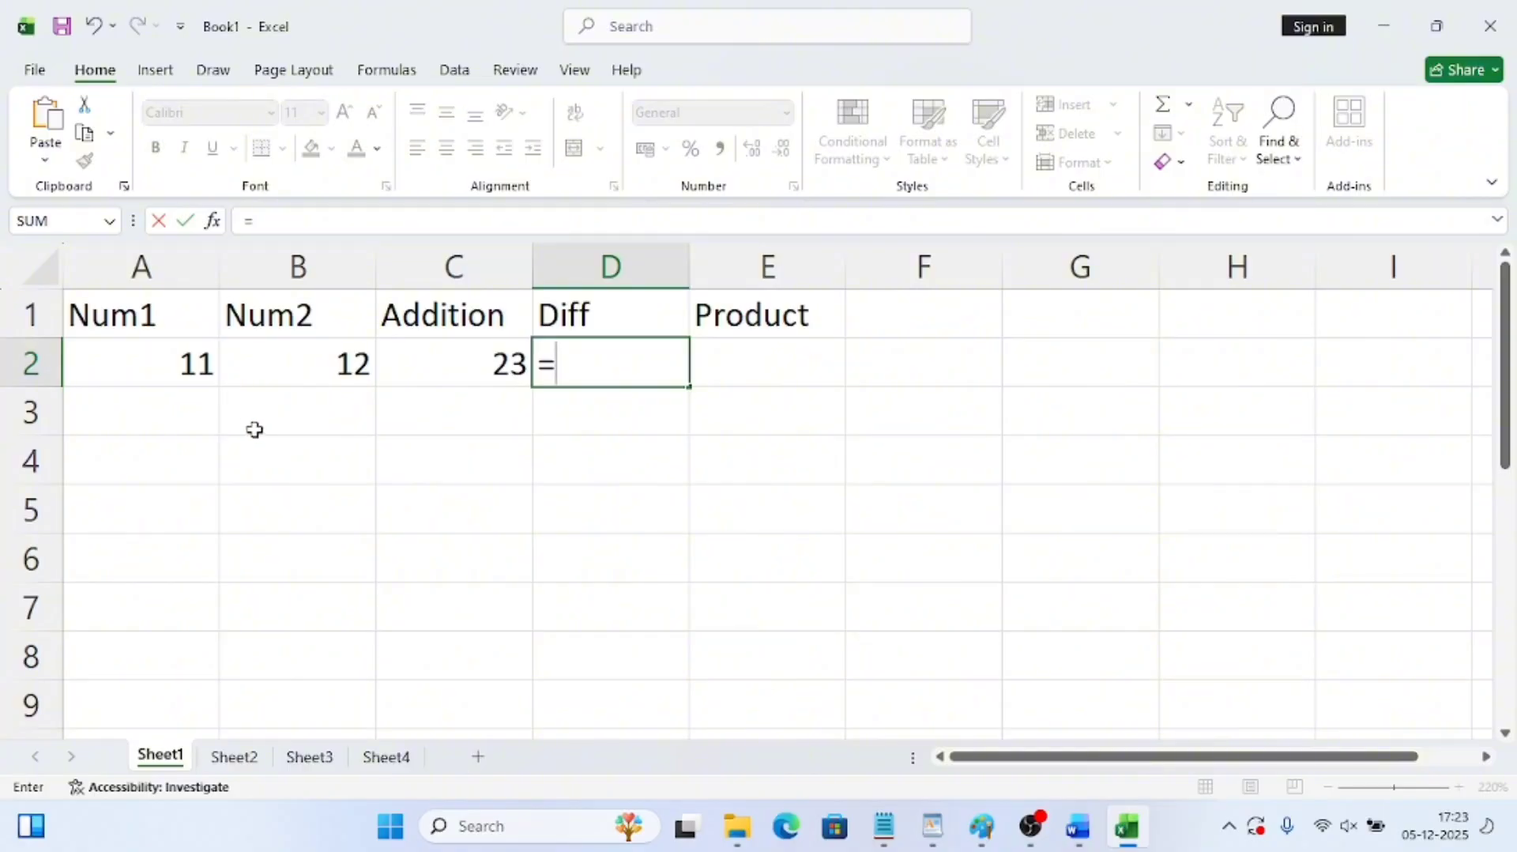
pyautogui.write('a2')
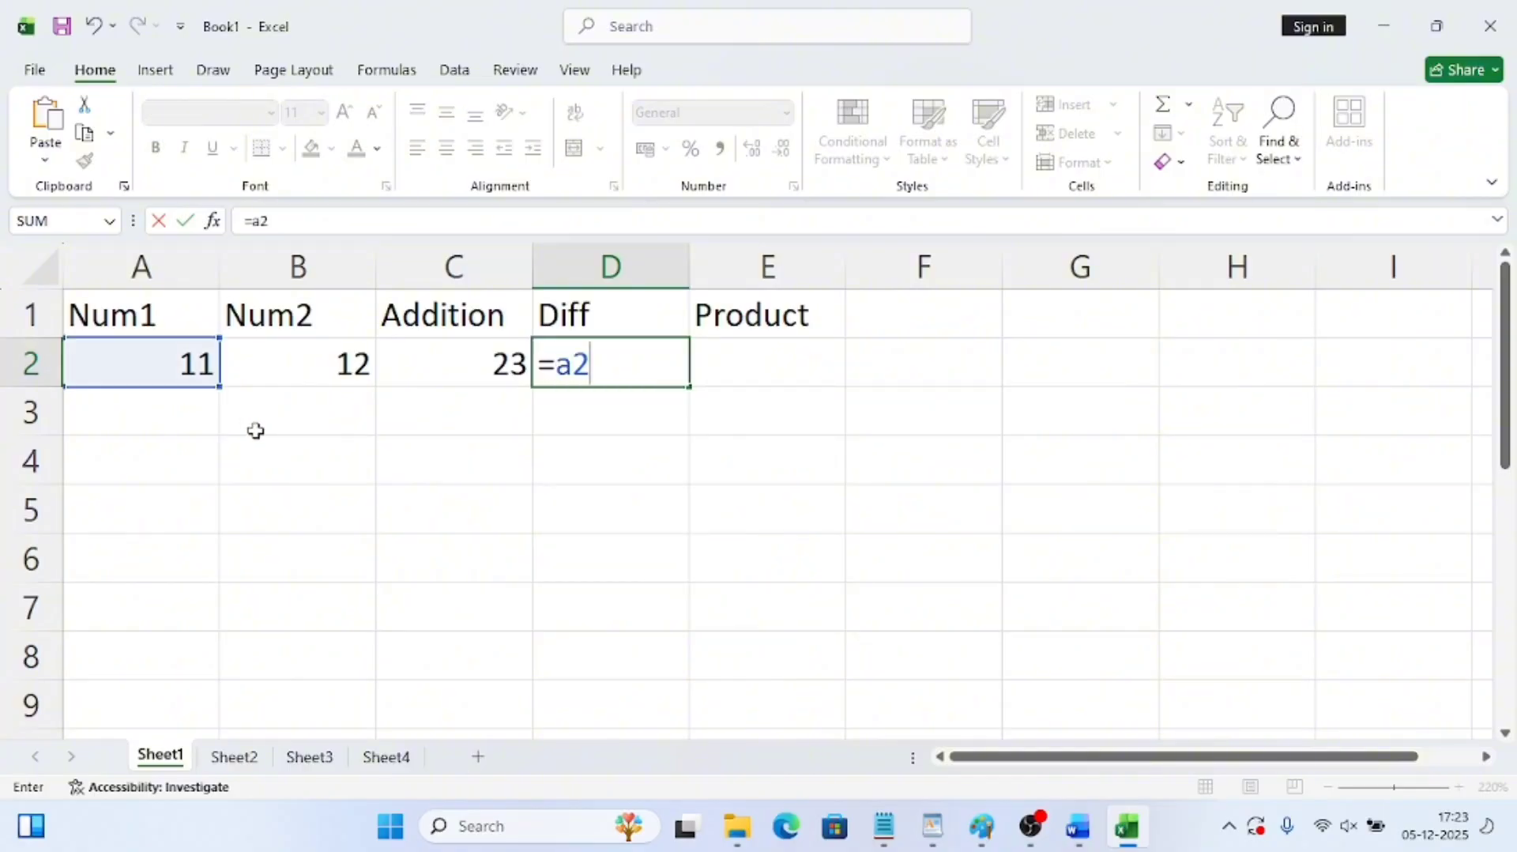
pyautogui.write('-b')
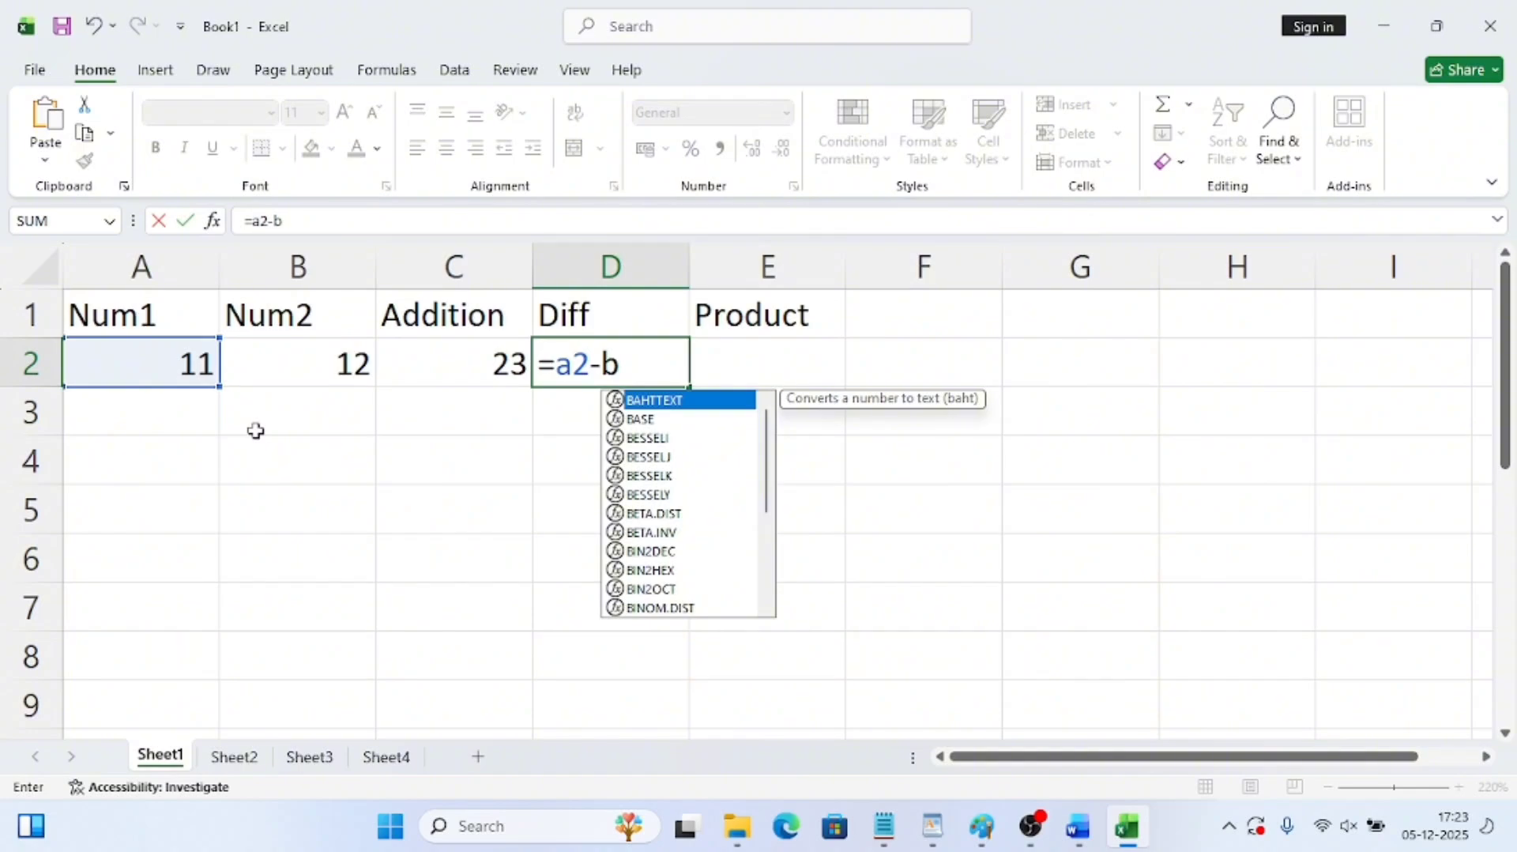
pyautogui.write('2')
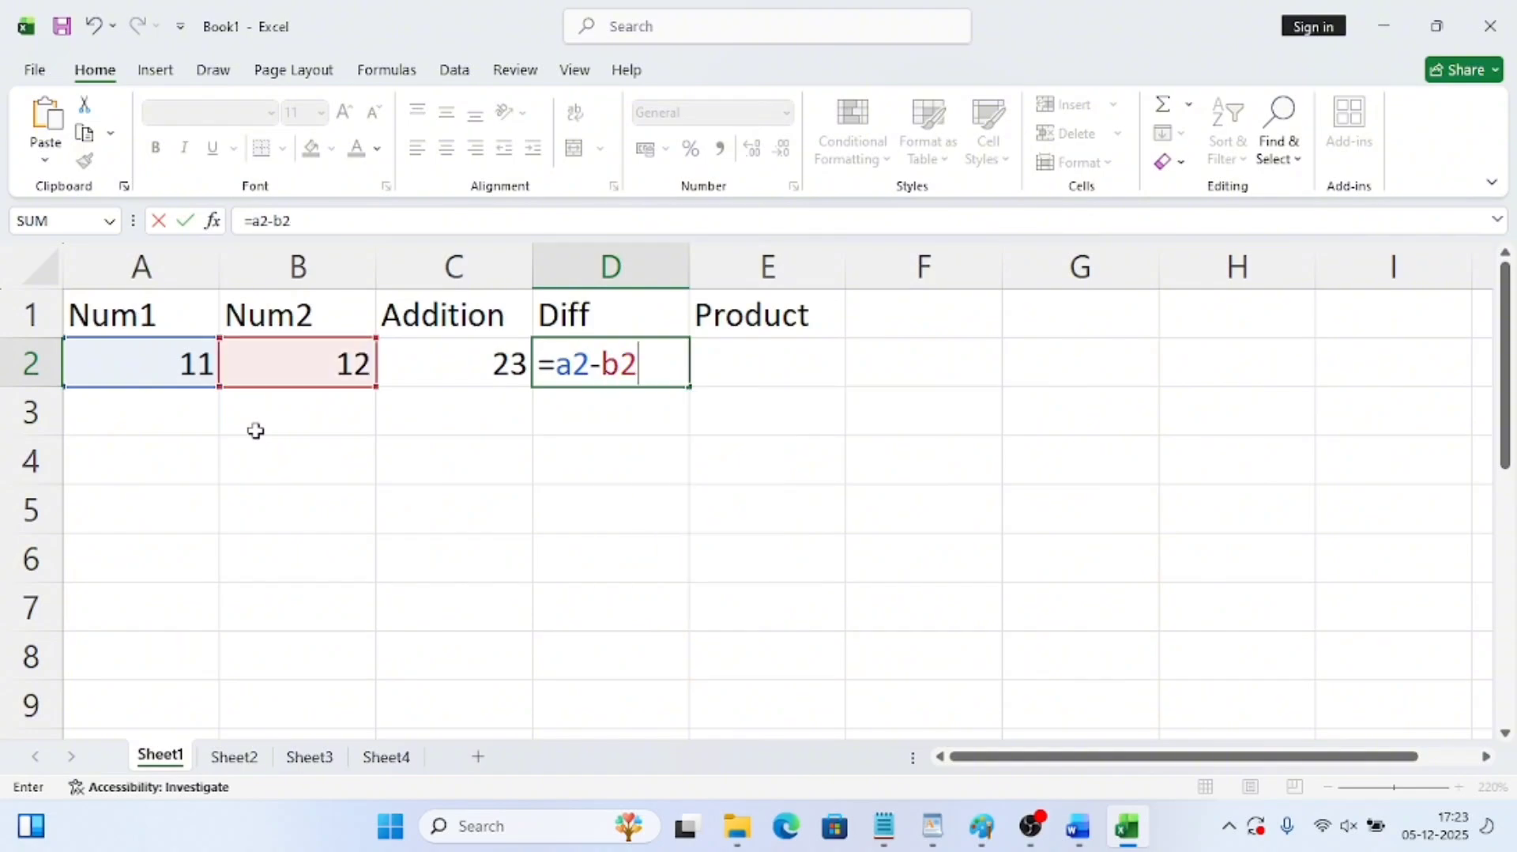
pyautogui.press('Return')
pyautogui.click(590, 366)
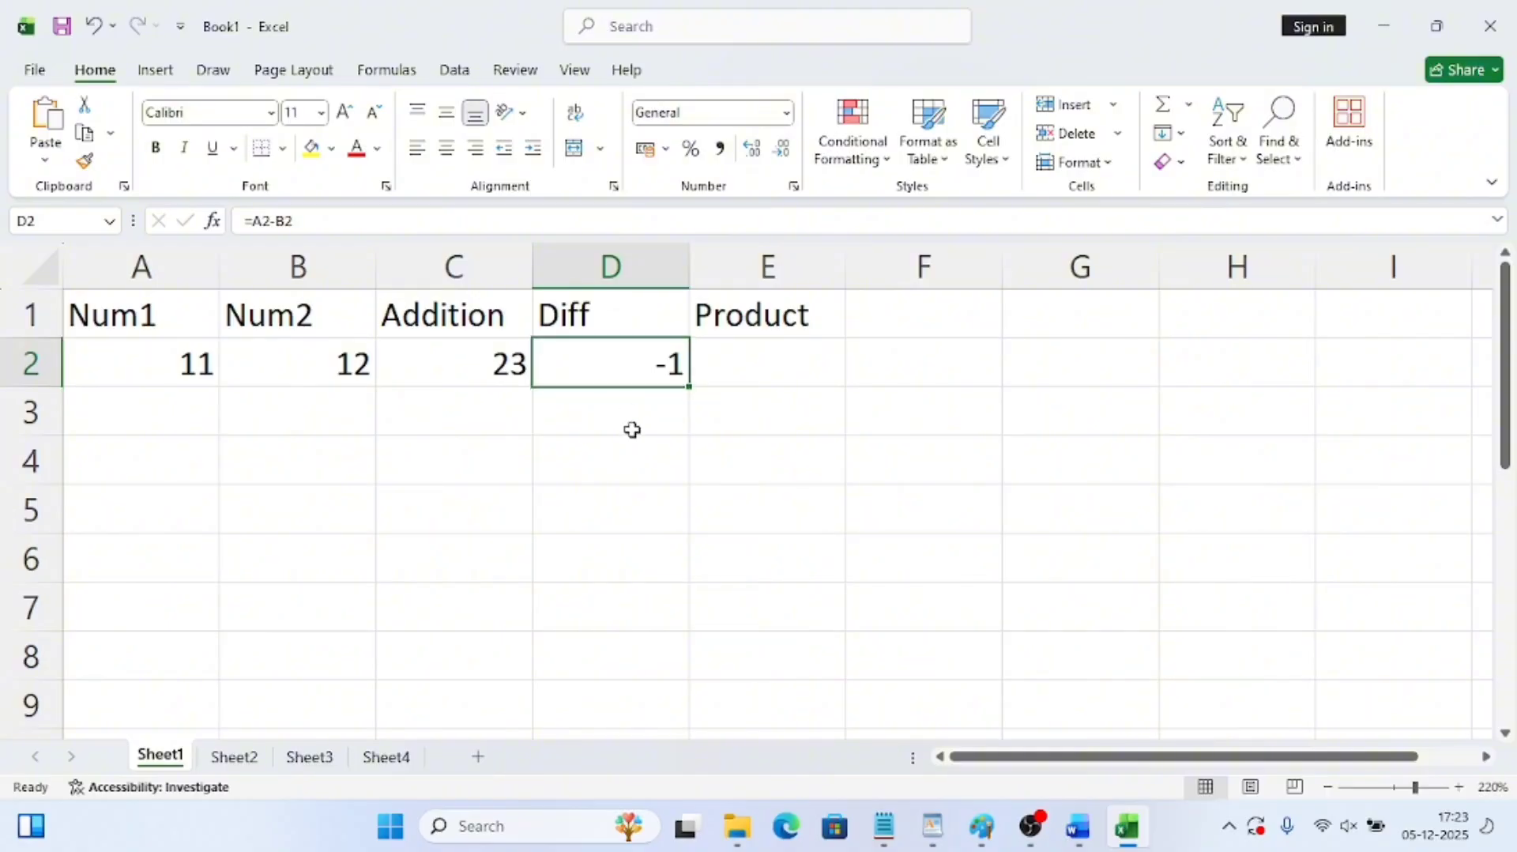
# Compare the numbers in cells A2 and B2, and clear the subtraction formula from cell D2
pyautogui.click(205, 368)
pyautogui.click(346, 362)
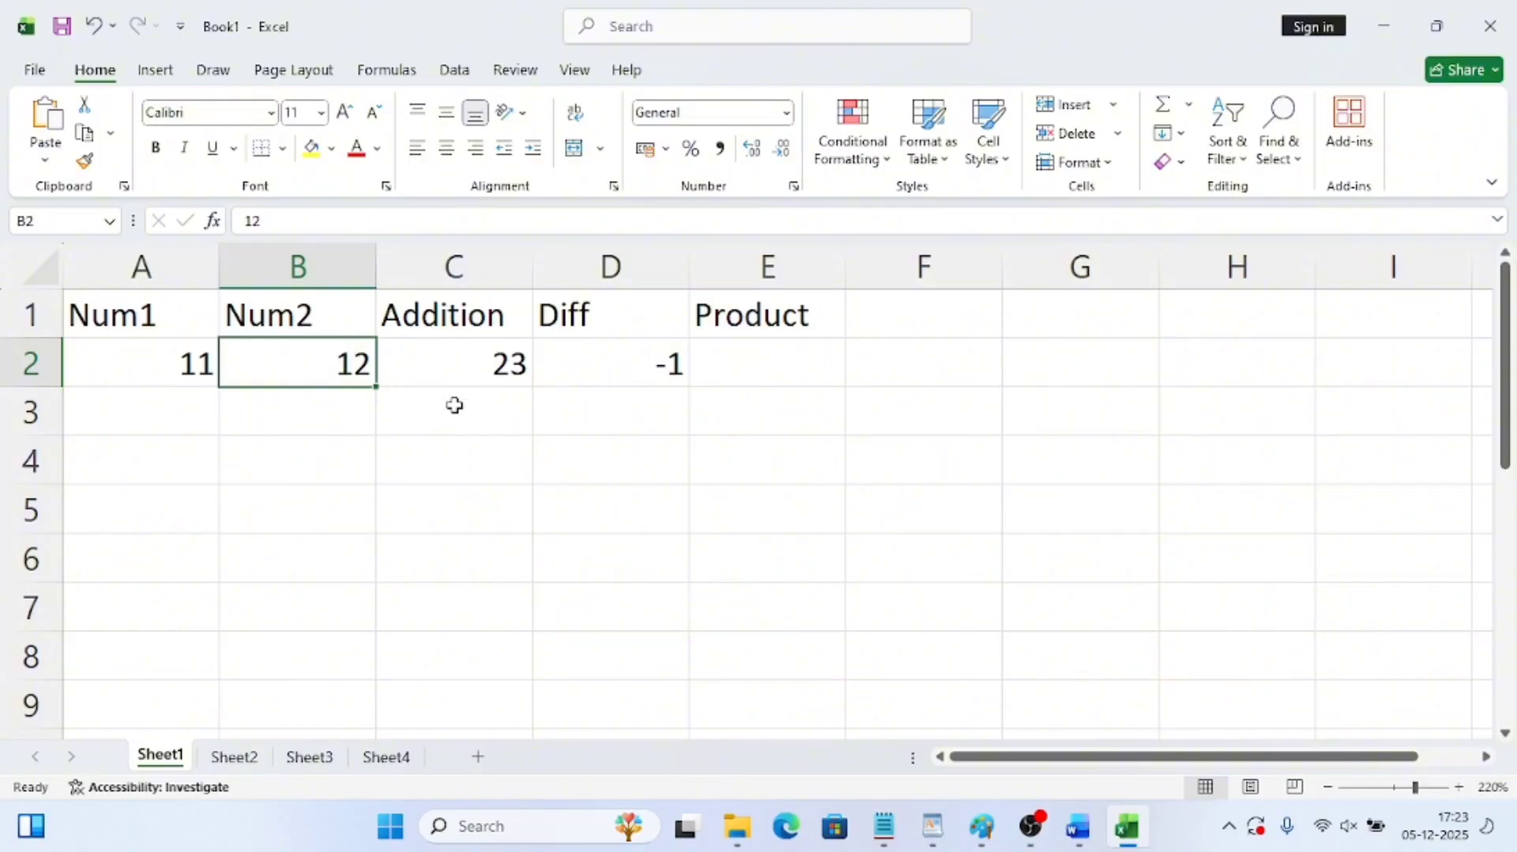
pyautogui.click(645, 363)
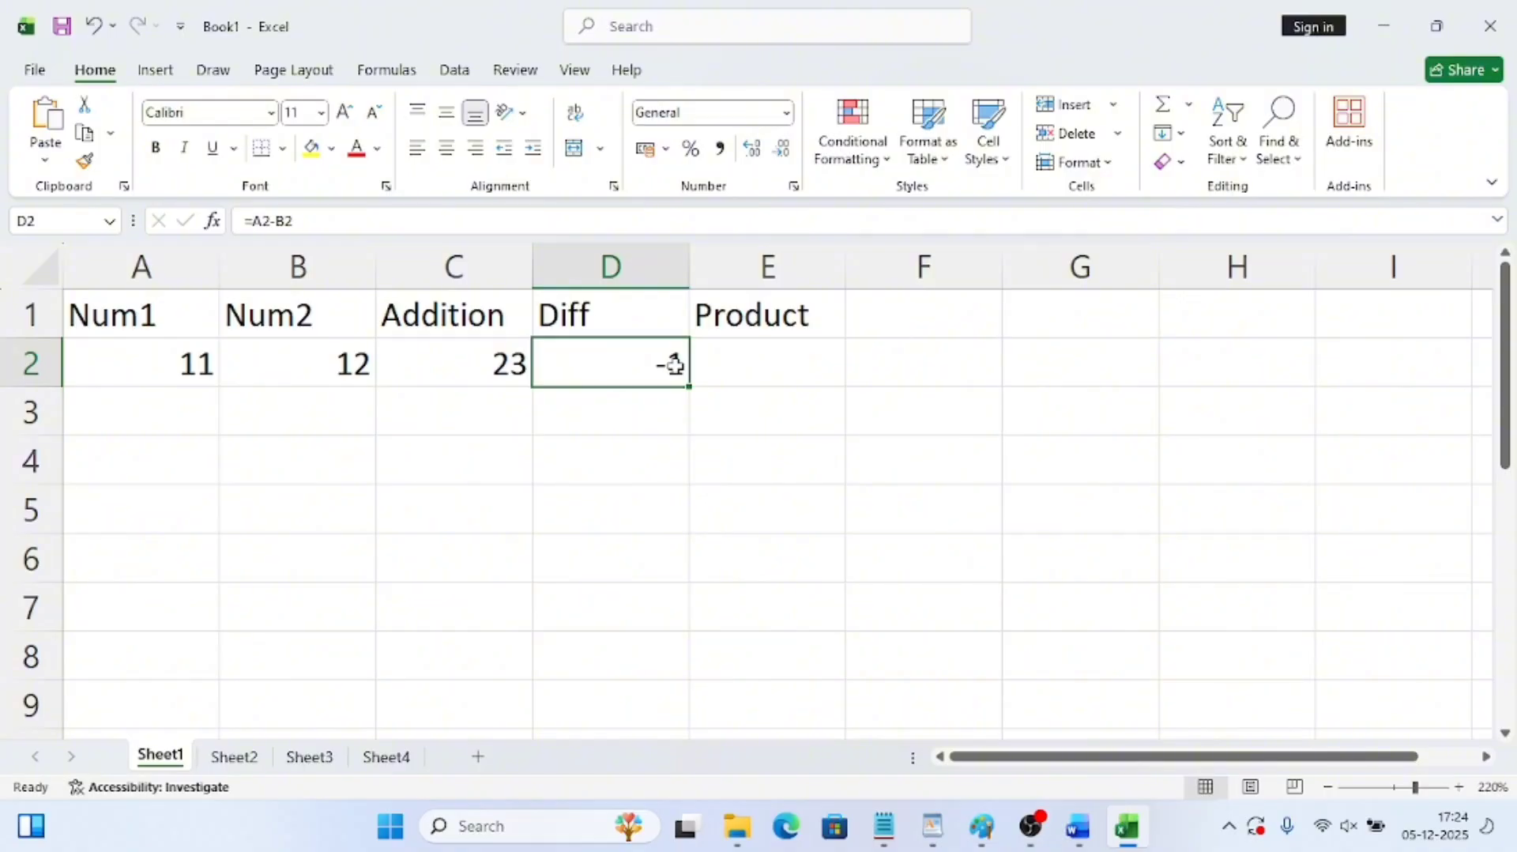
pyautogui.press('Delete')
pyautogui.click(684, 444)
# Enter the formula =b2-a2 in cell D2 to subtract Num1 from Num2
pyautogui.click(645, 353)
pyautogui.write('=')
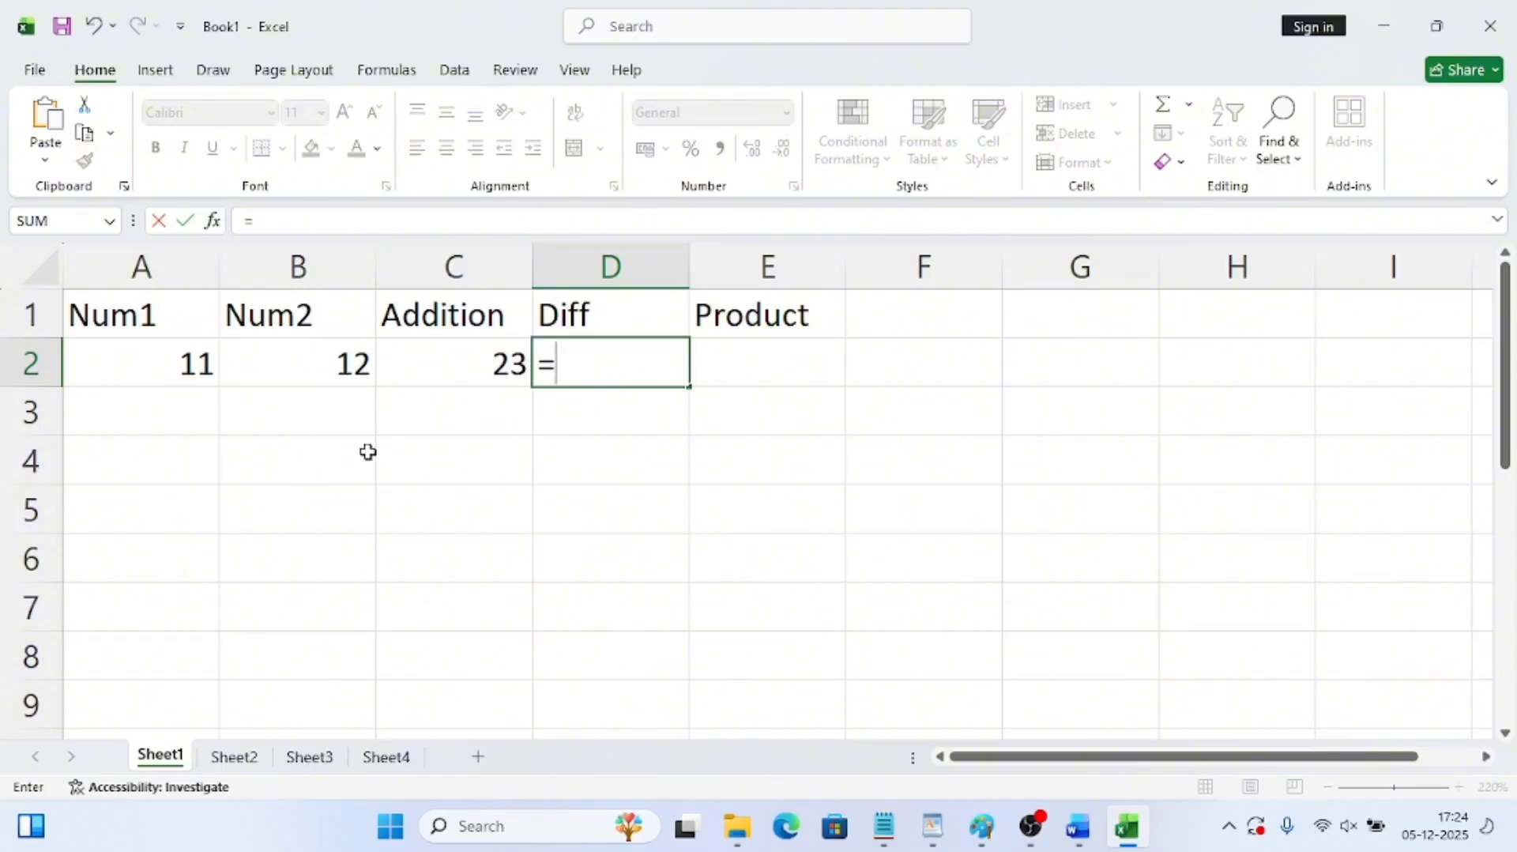
pyautogui.write('b2')
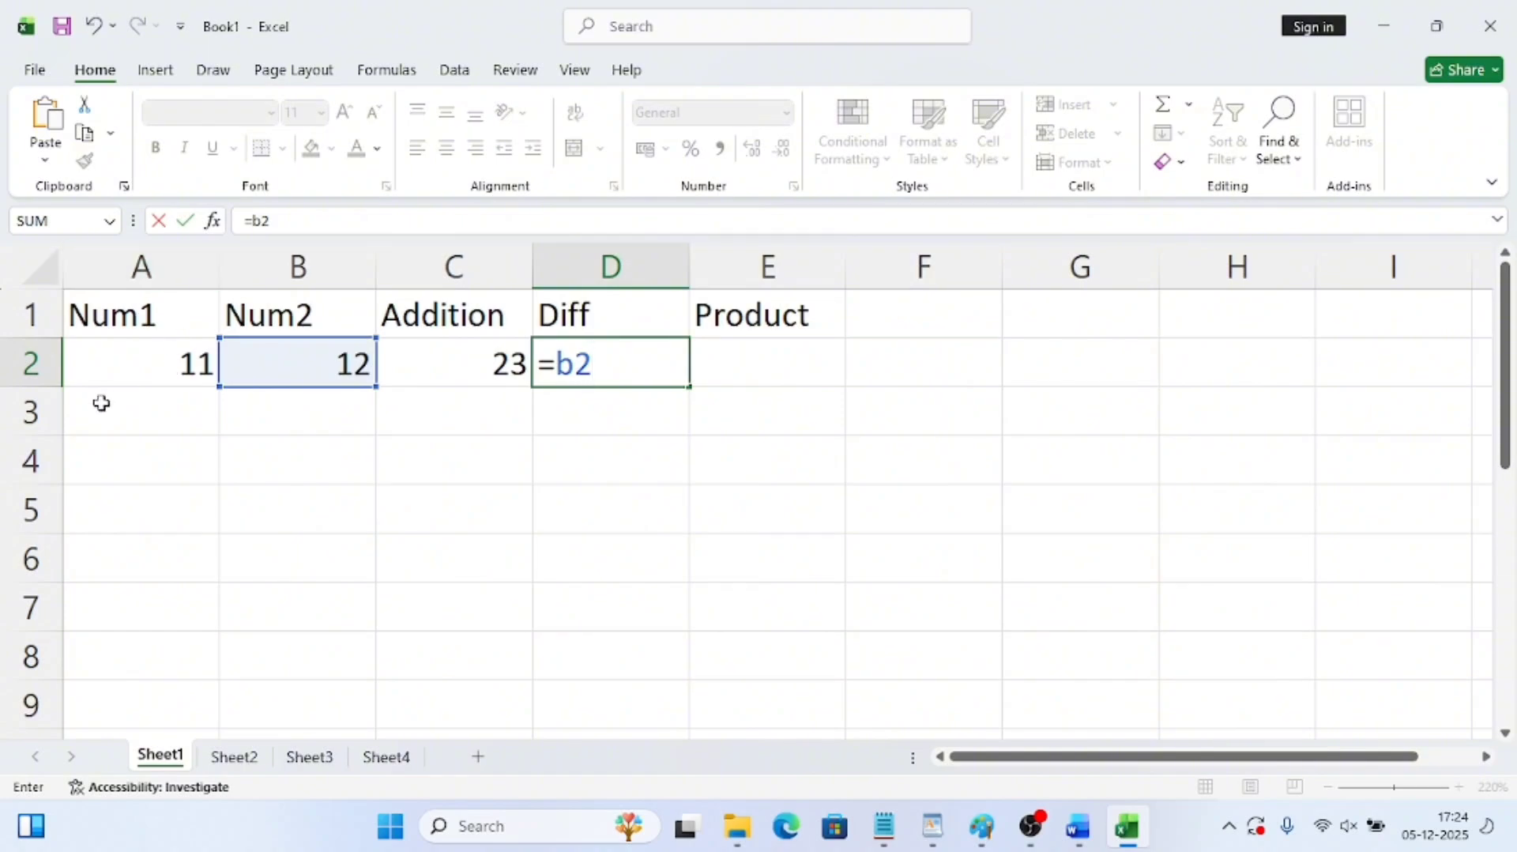
pyautogui.write('-a2')
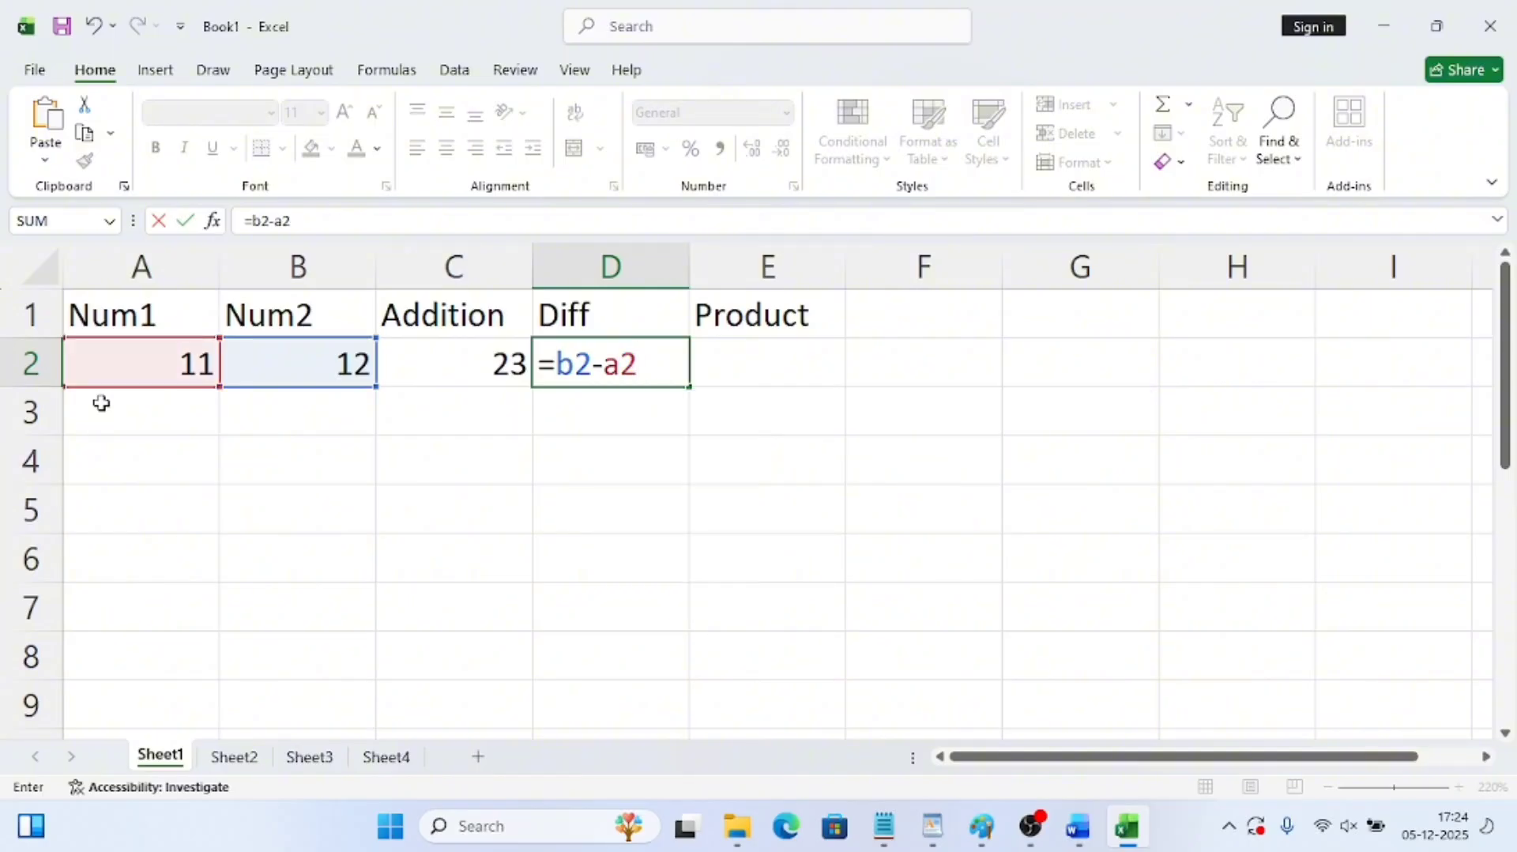
pyautogui.press('Return')
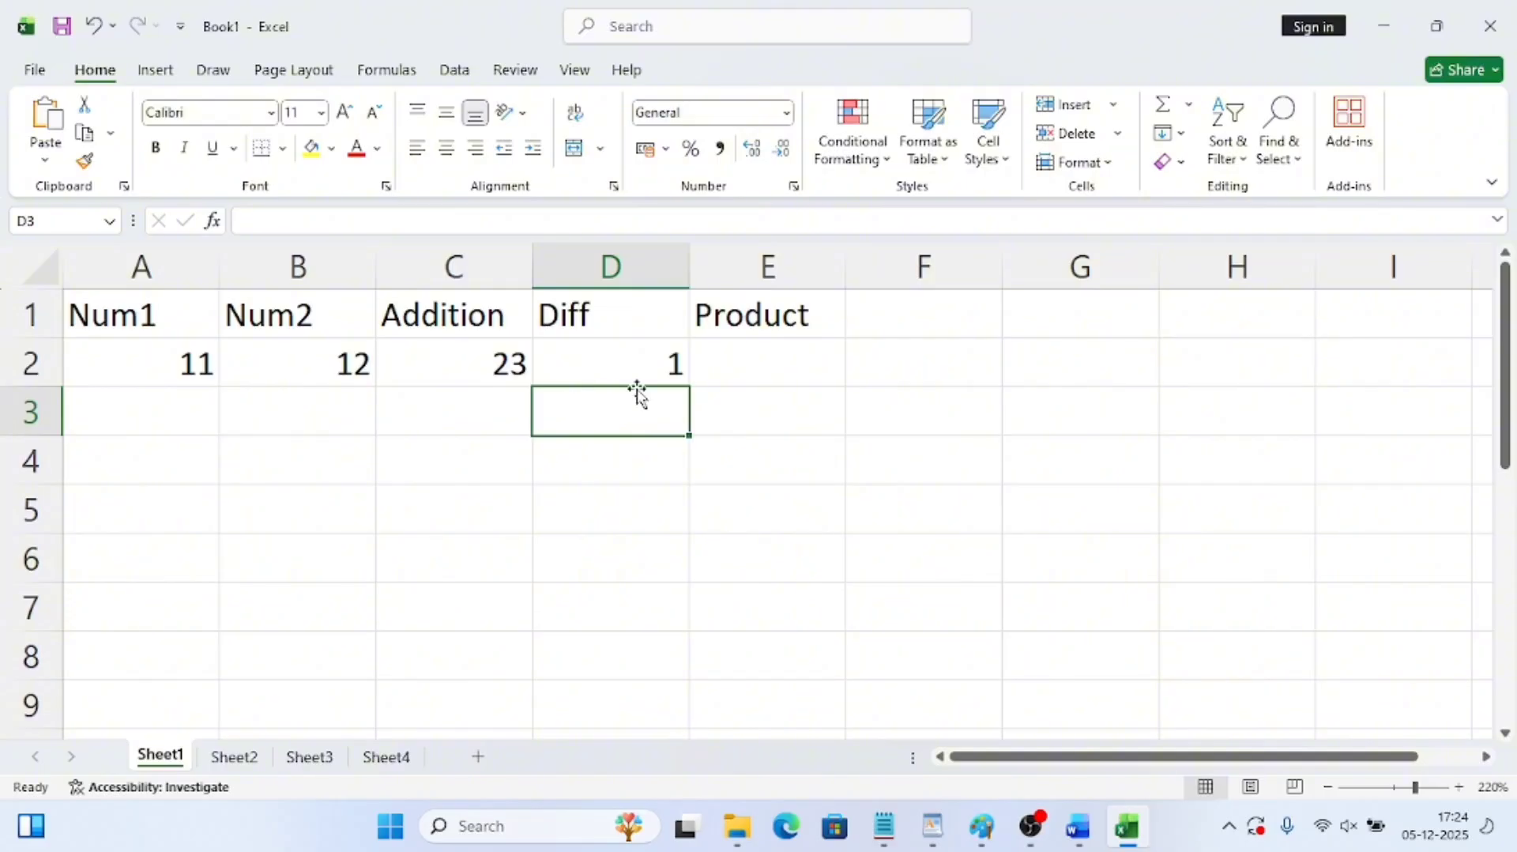
# Enter the formula =a2*b2 in cell E2 under the Product heading
pyautogui.click(771, 368)
pyautogui.write('=')
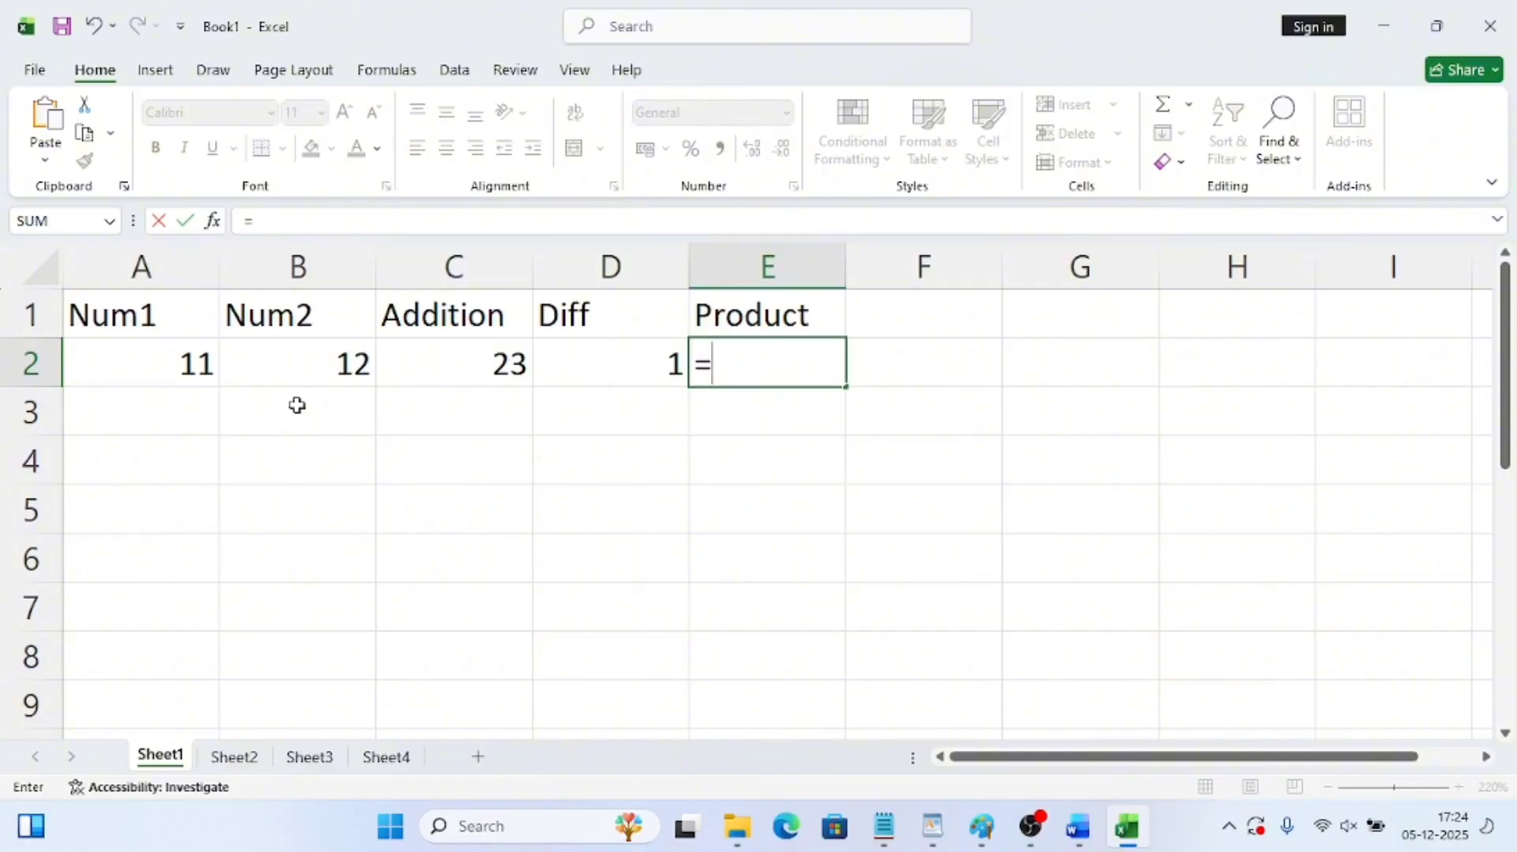
pyautogui.write('a2')
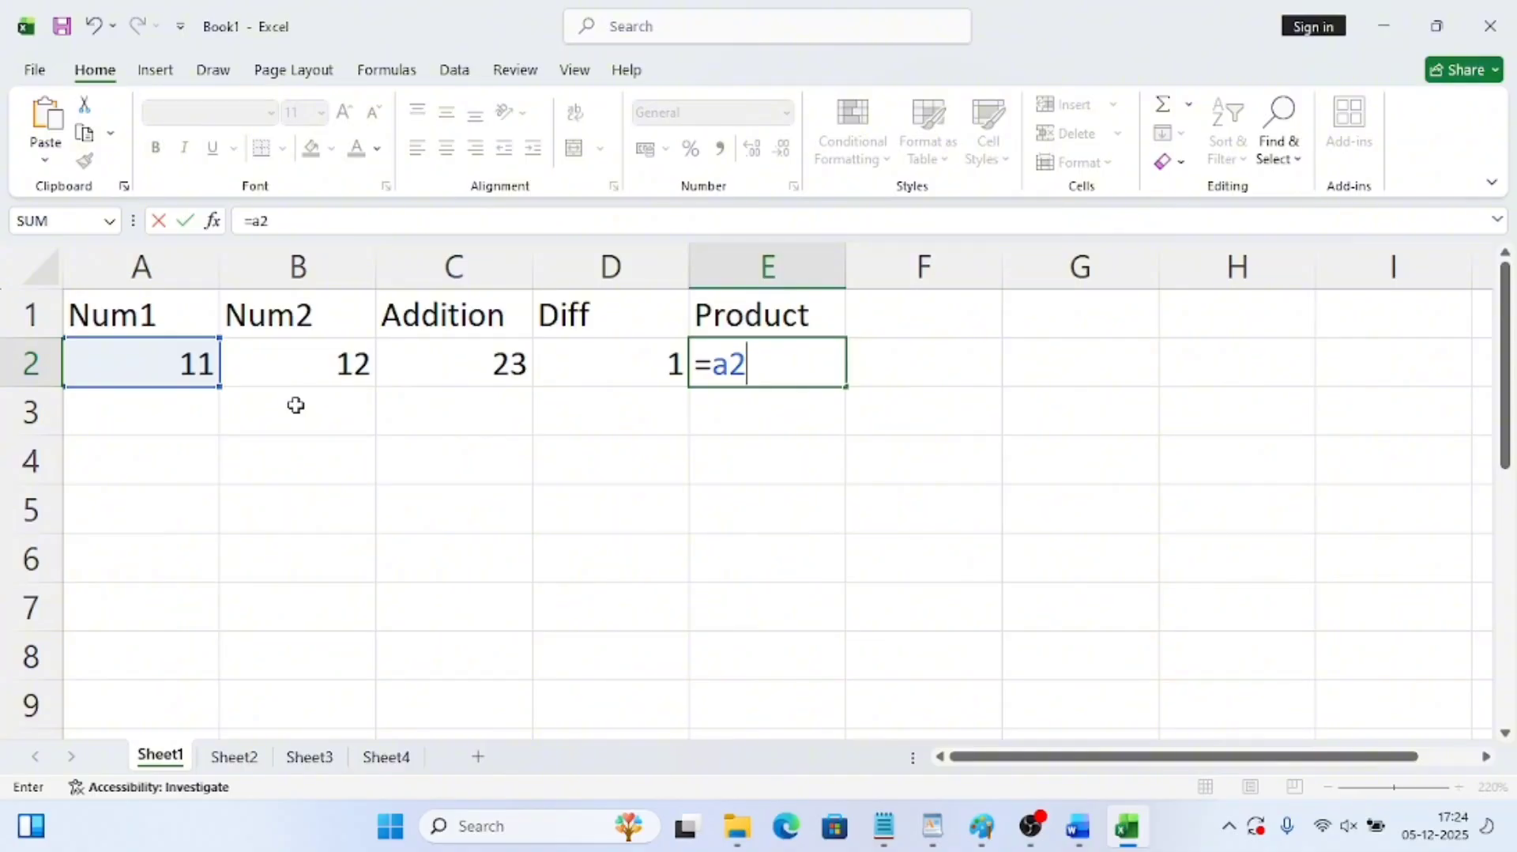
pyautogui.write('*b2')
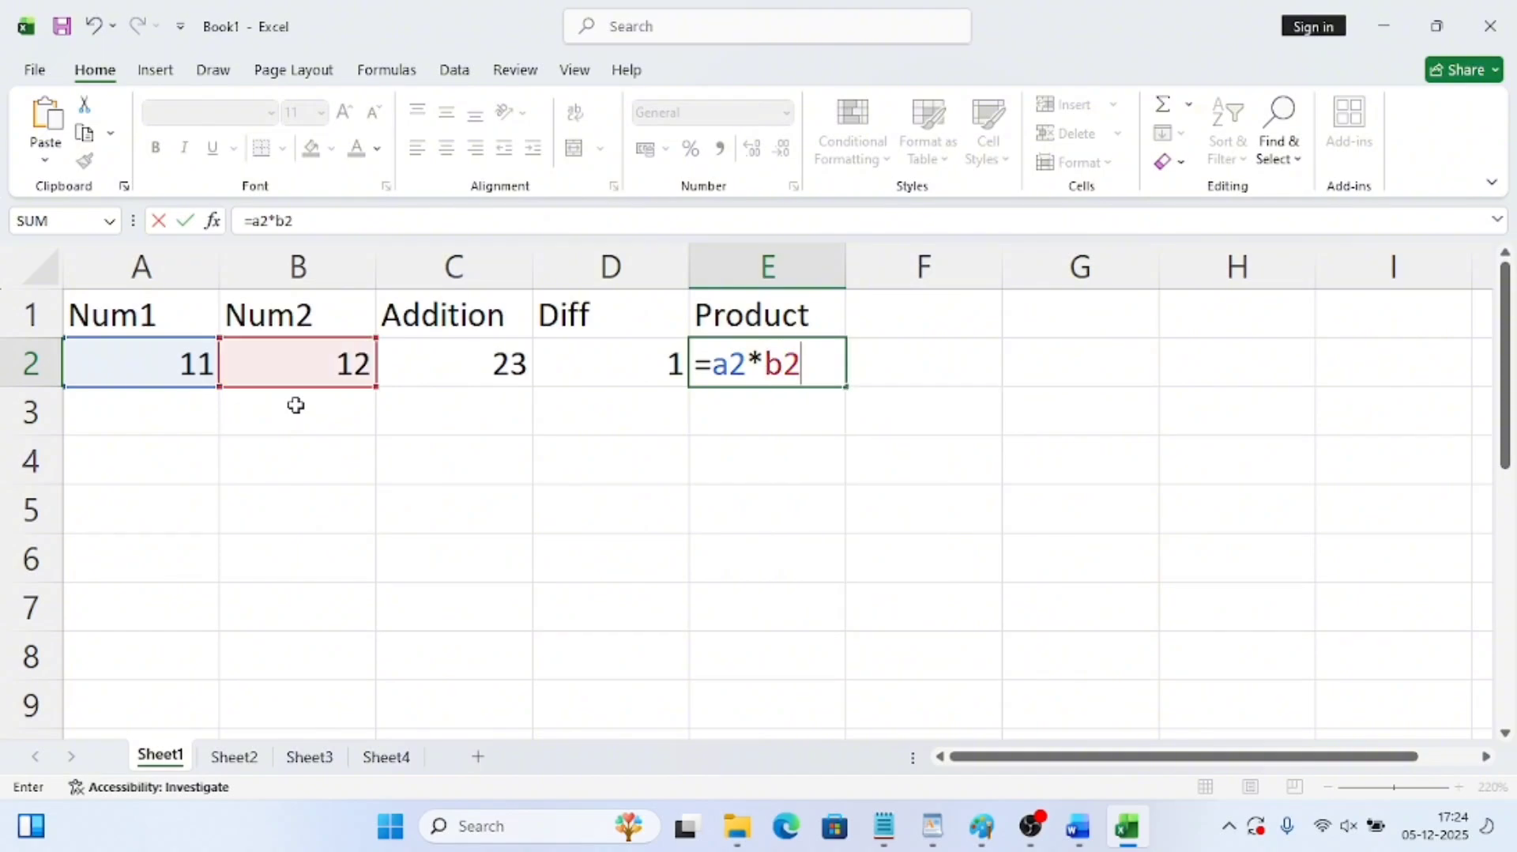
pyautogui.press('Return')
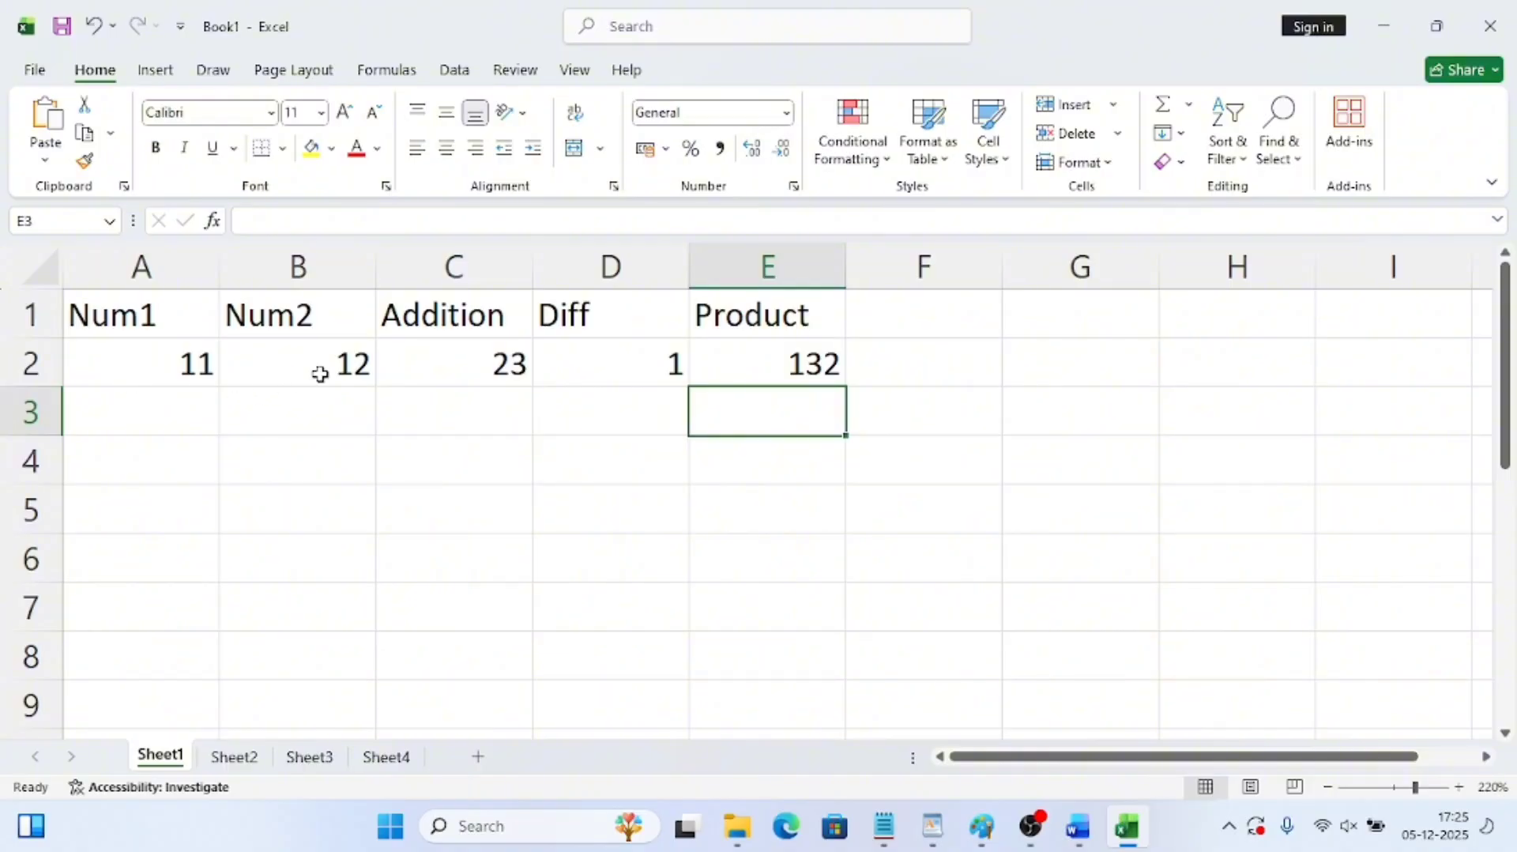
# Clear the addition, difference and product formulas from cells C2 to E2
pyautogui.moveTo(447, 360); pyautogui.dragTo(761, 369)
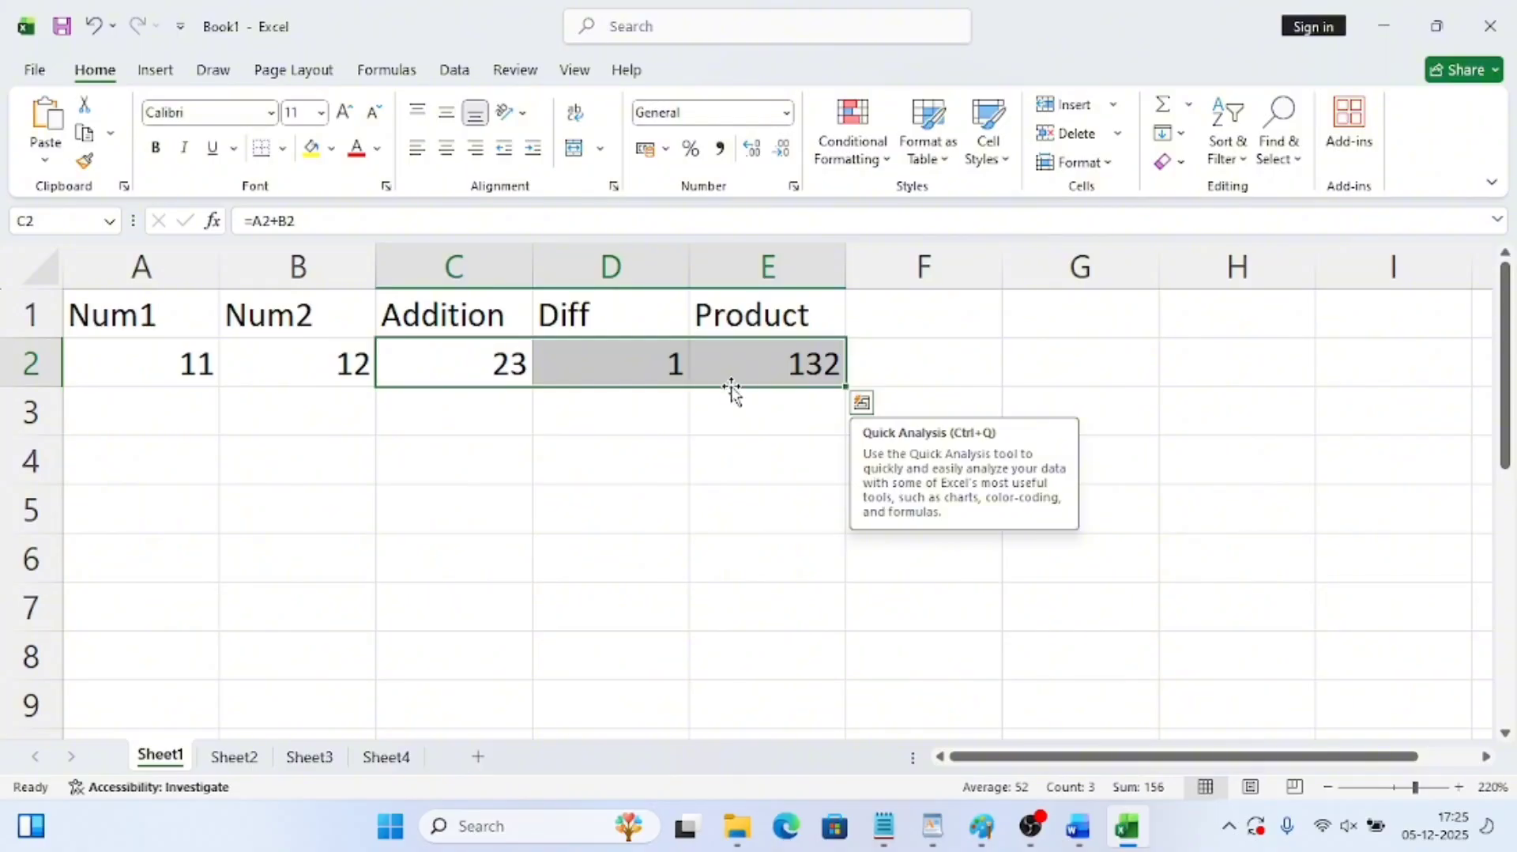
pyautogui.press('Delete')
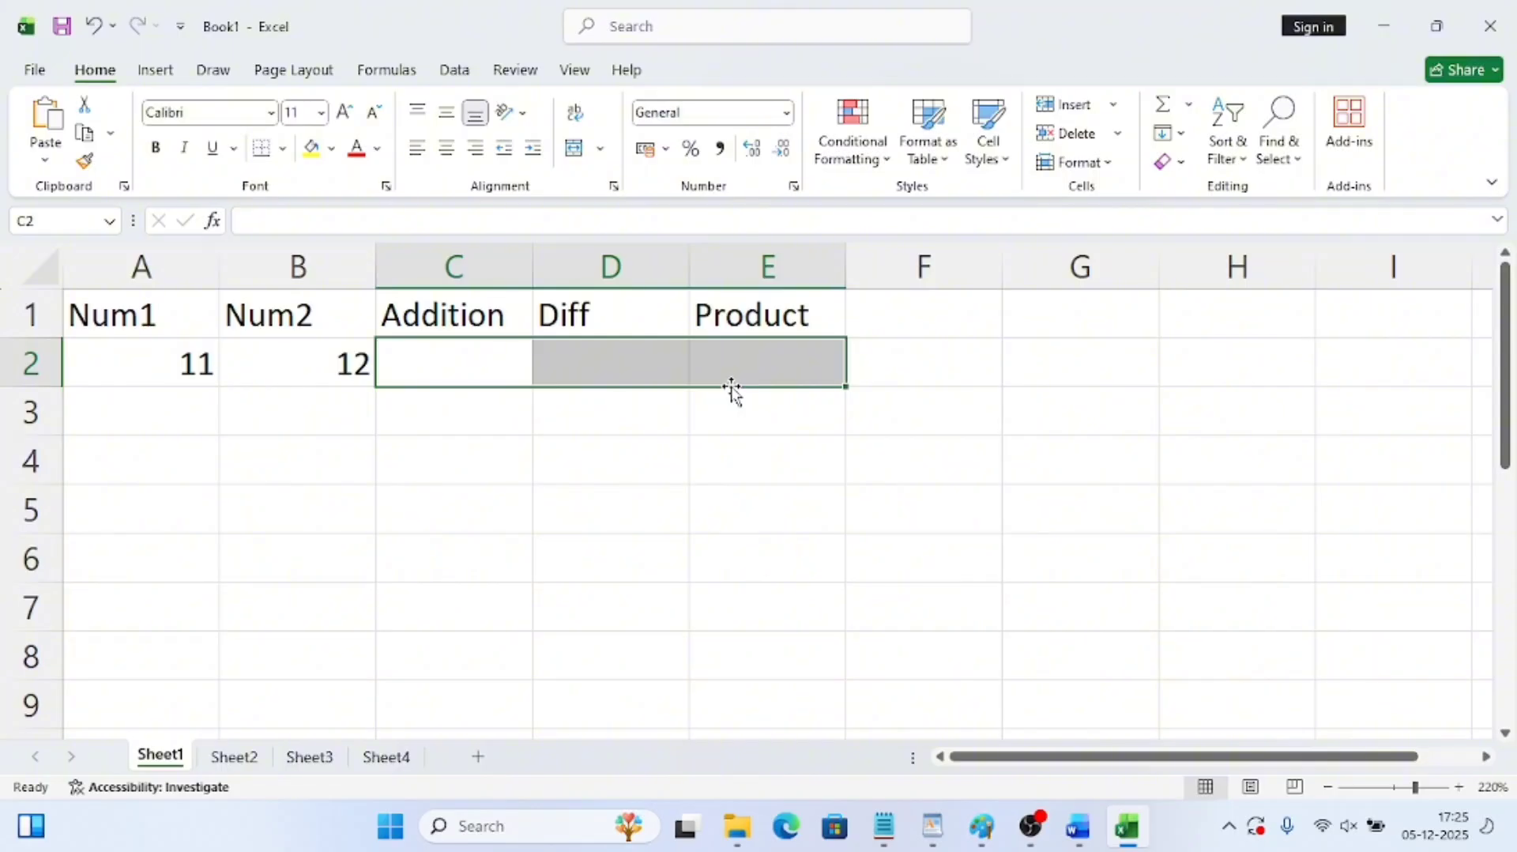
pyautogui.click(692, 440)
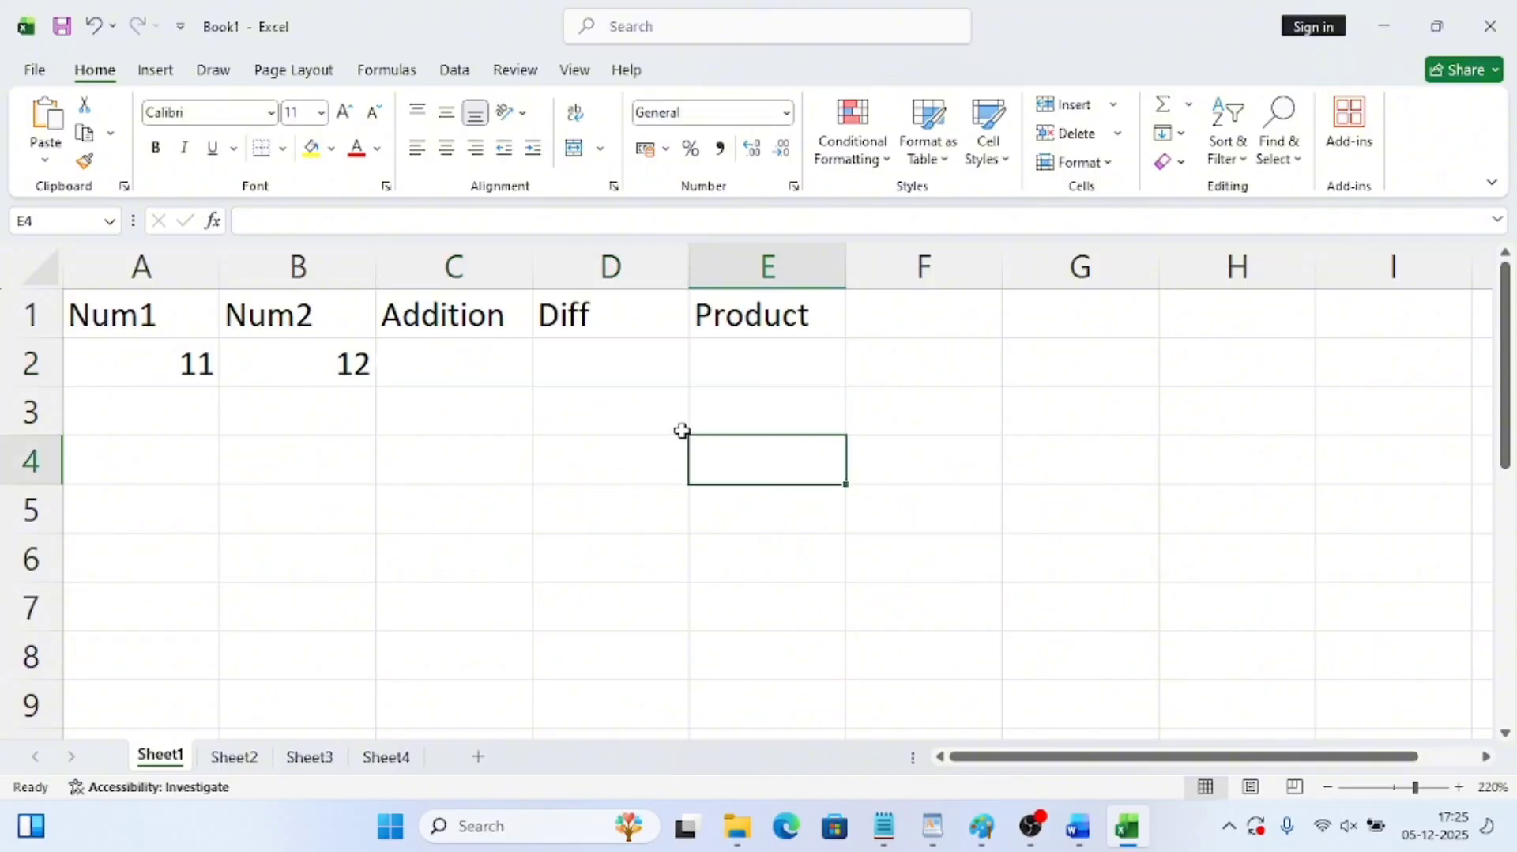
# Build the formula =A2+B2 in cell C2 under Addition by picking the two number cells as references
pyautogui.click(447, 365)
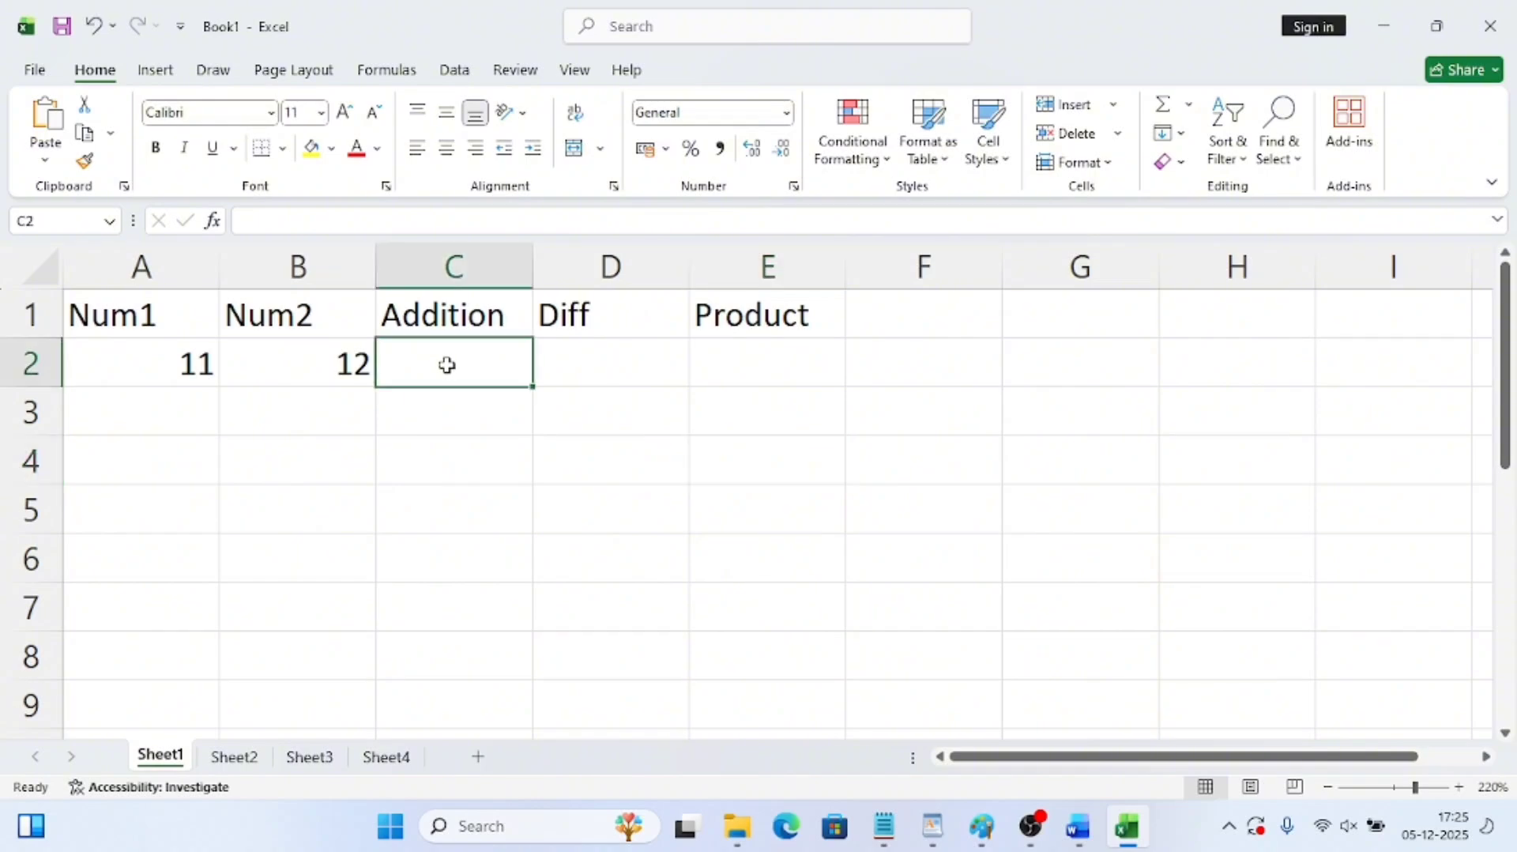
pyautogui.write('=')
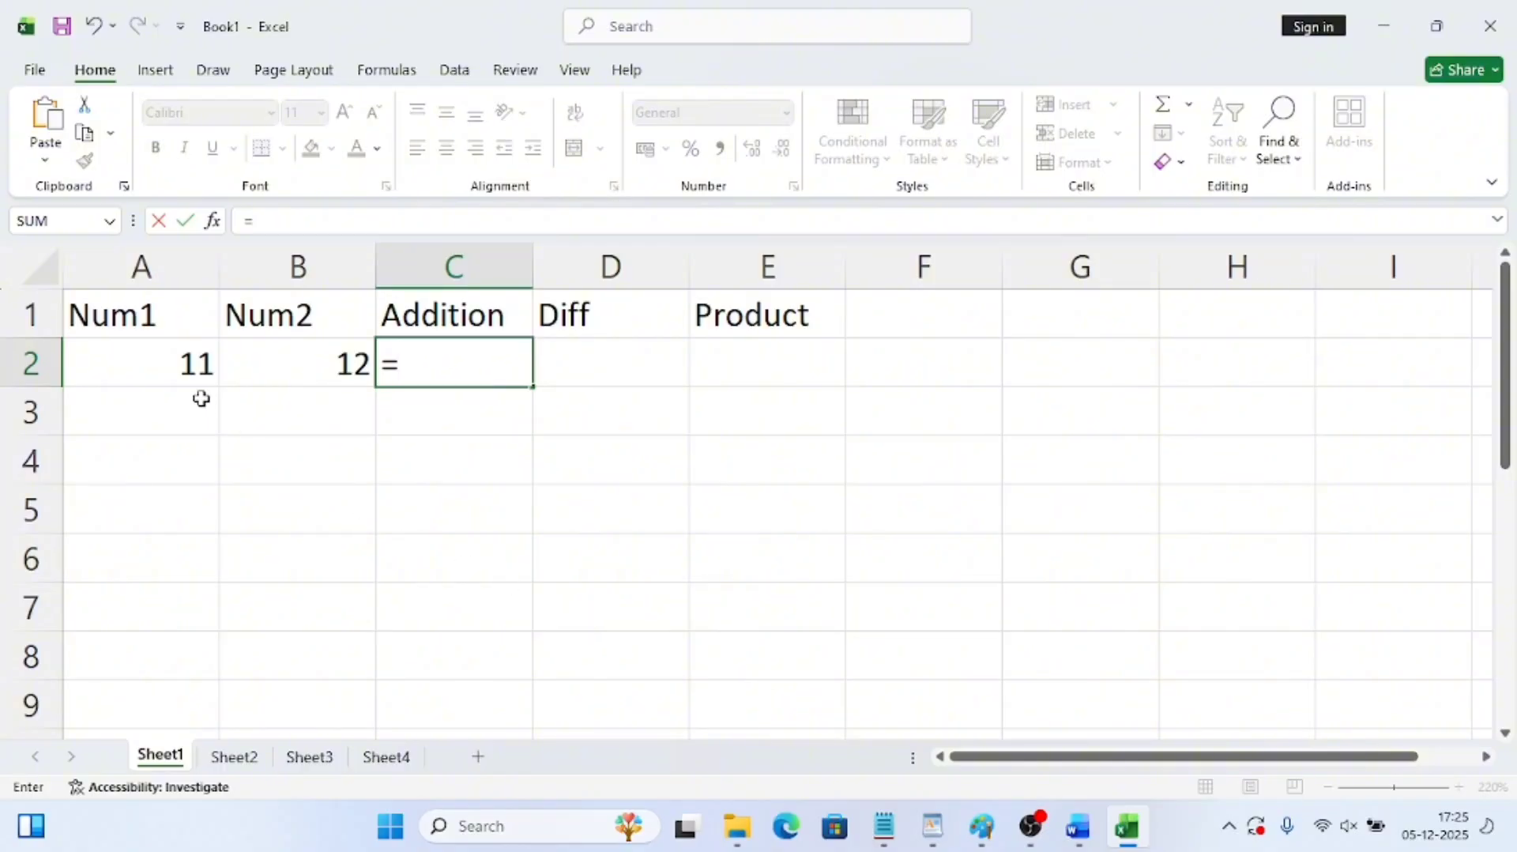
pyautogui.click(190, 364)
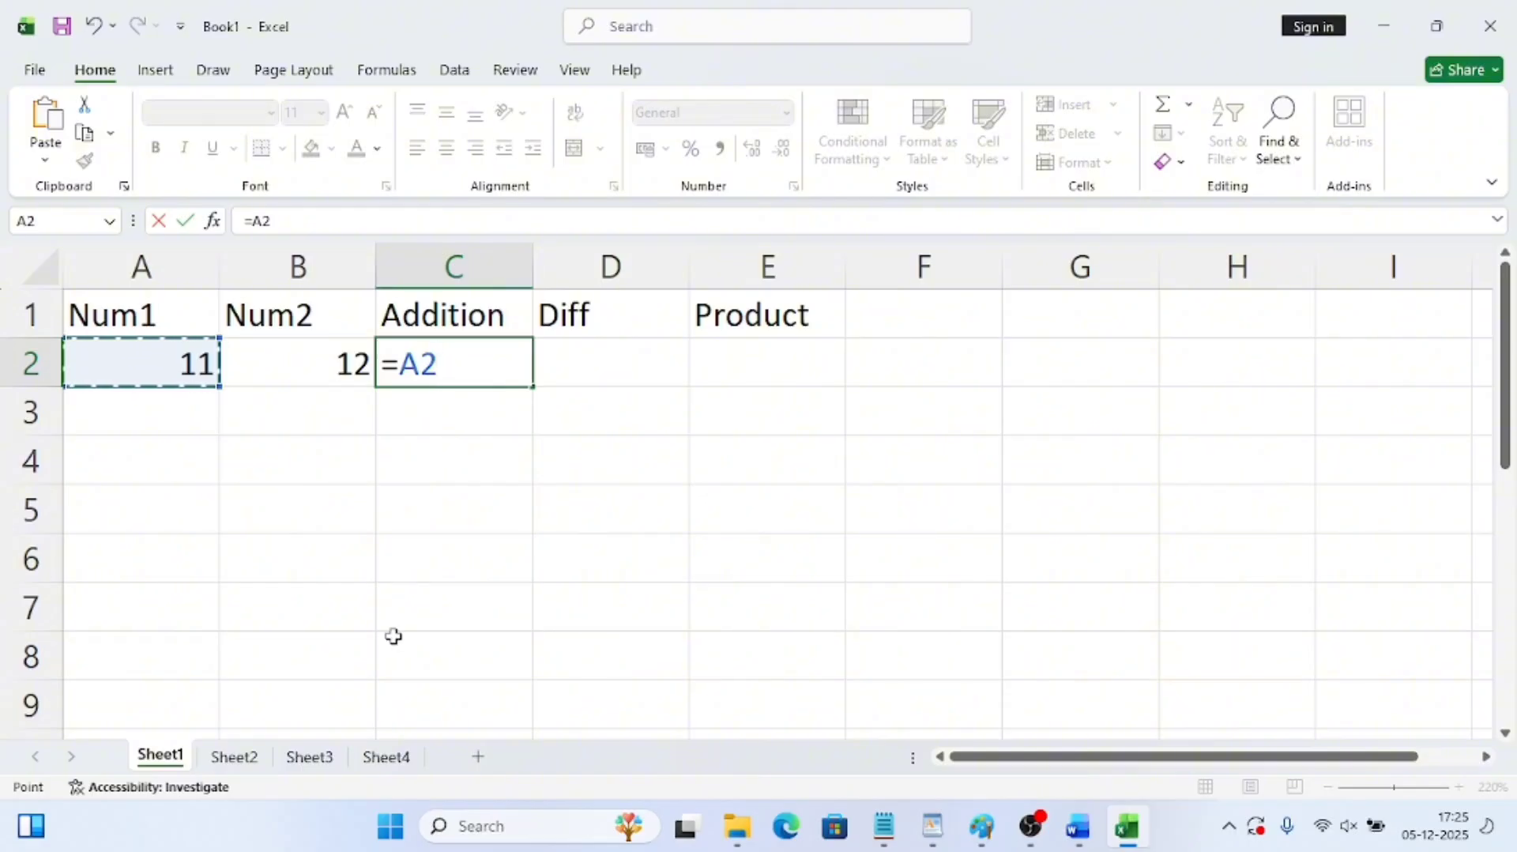
pyautogui.write('+')
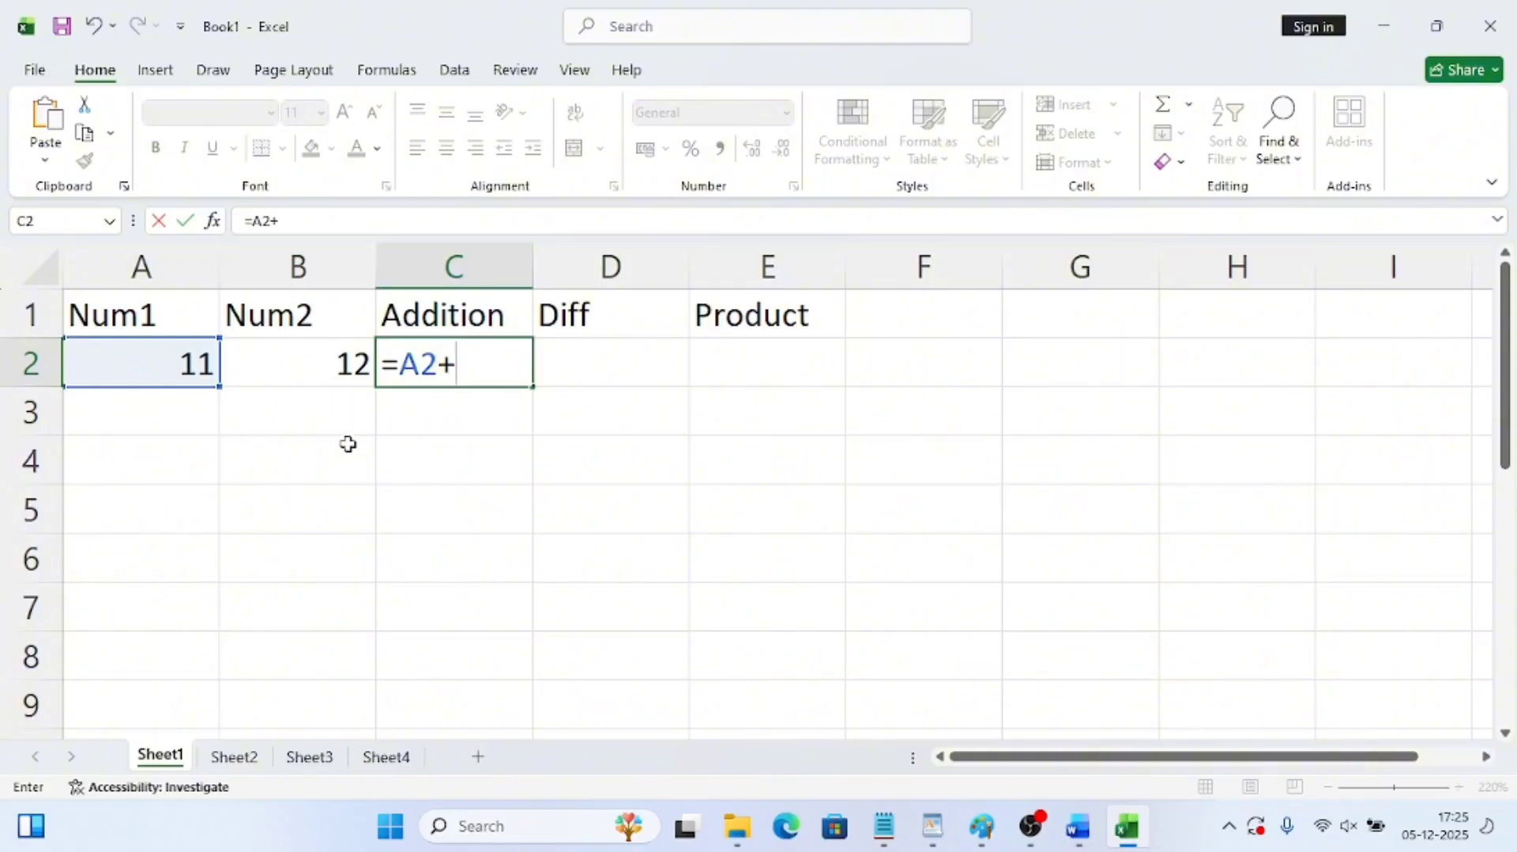
pyautogui.click(341, 365)
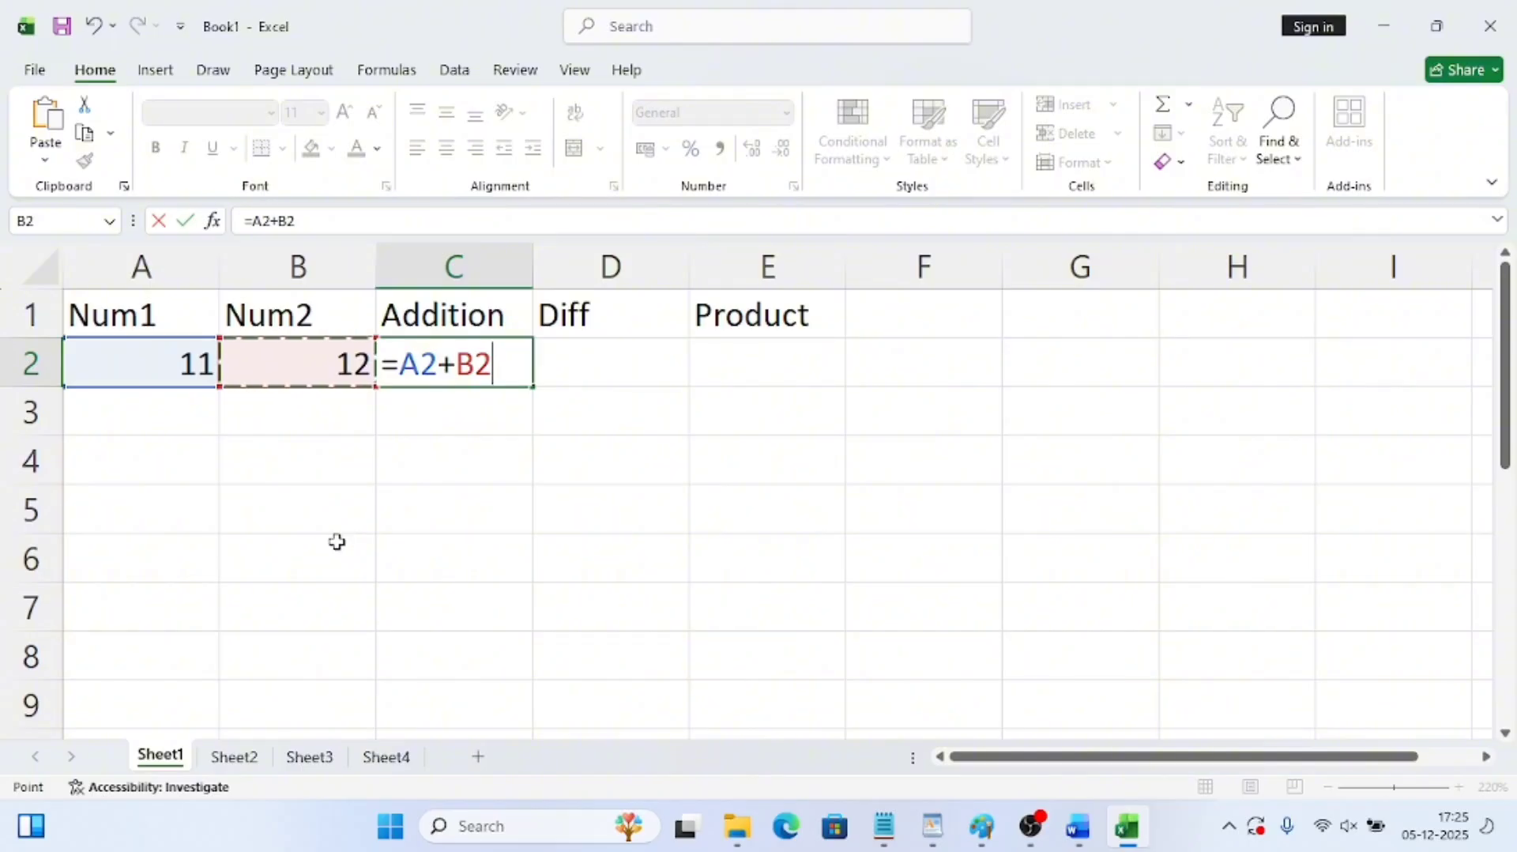
pyautogui.press('Return')
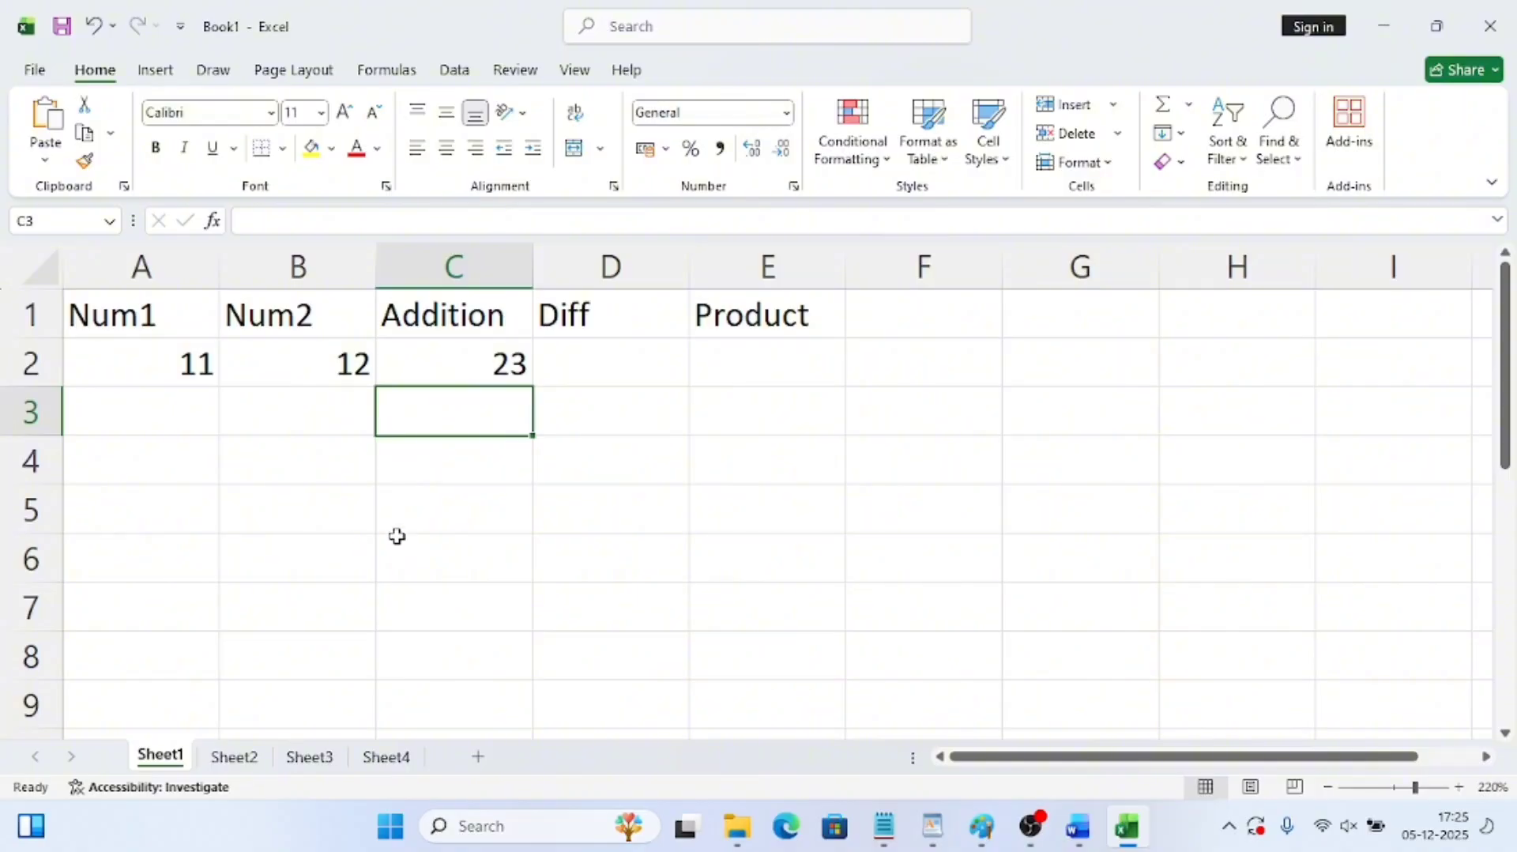
# Build the formula =B2-A2 in cell D2 under Diff by picking the two number cells as references
pyautogui.click(592, 358)
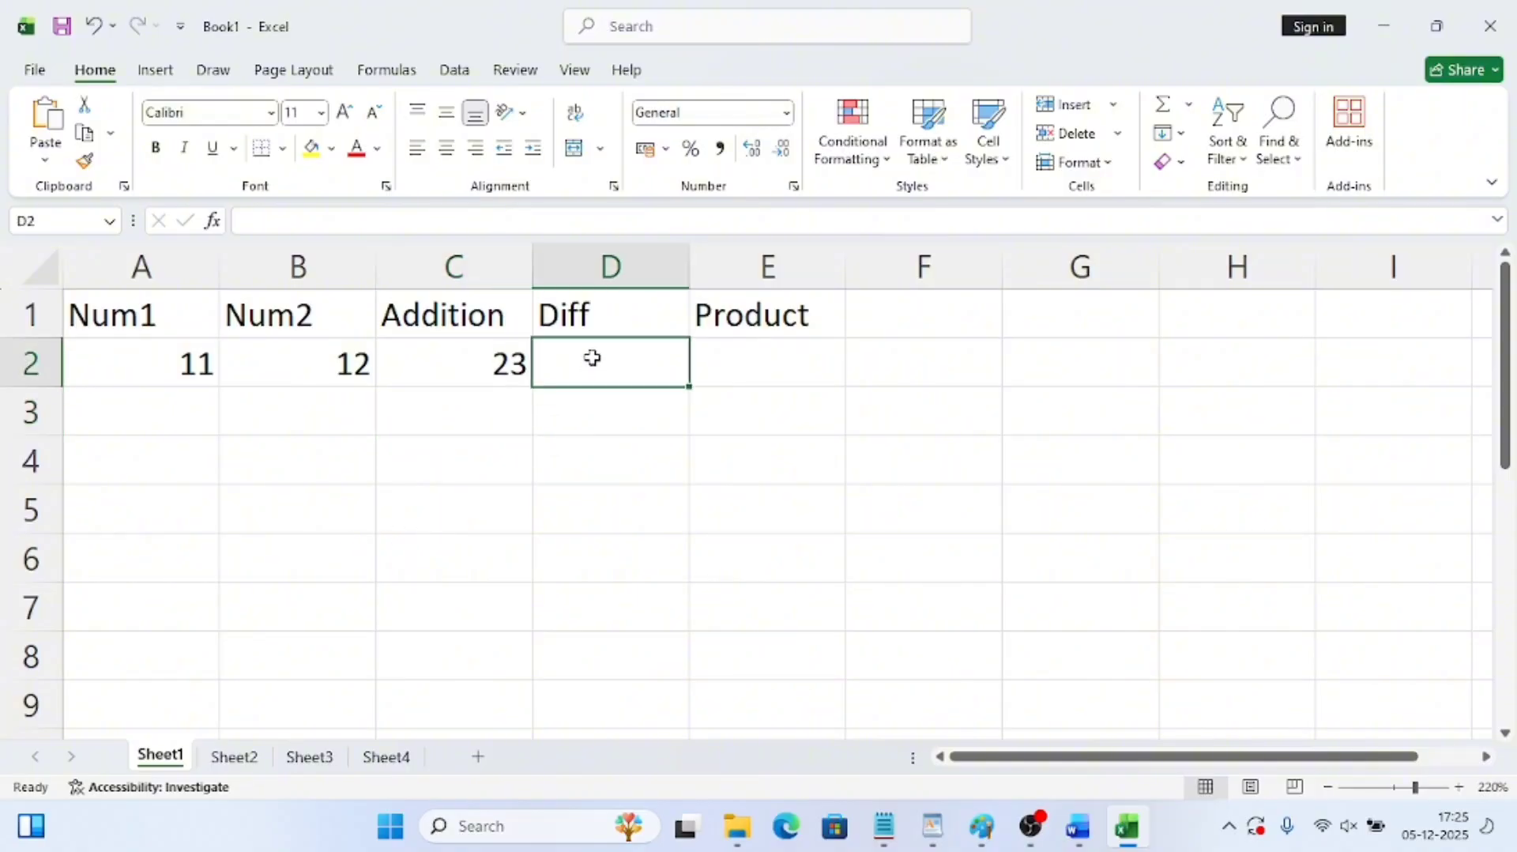
pyautogui.write('=')
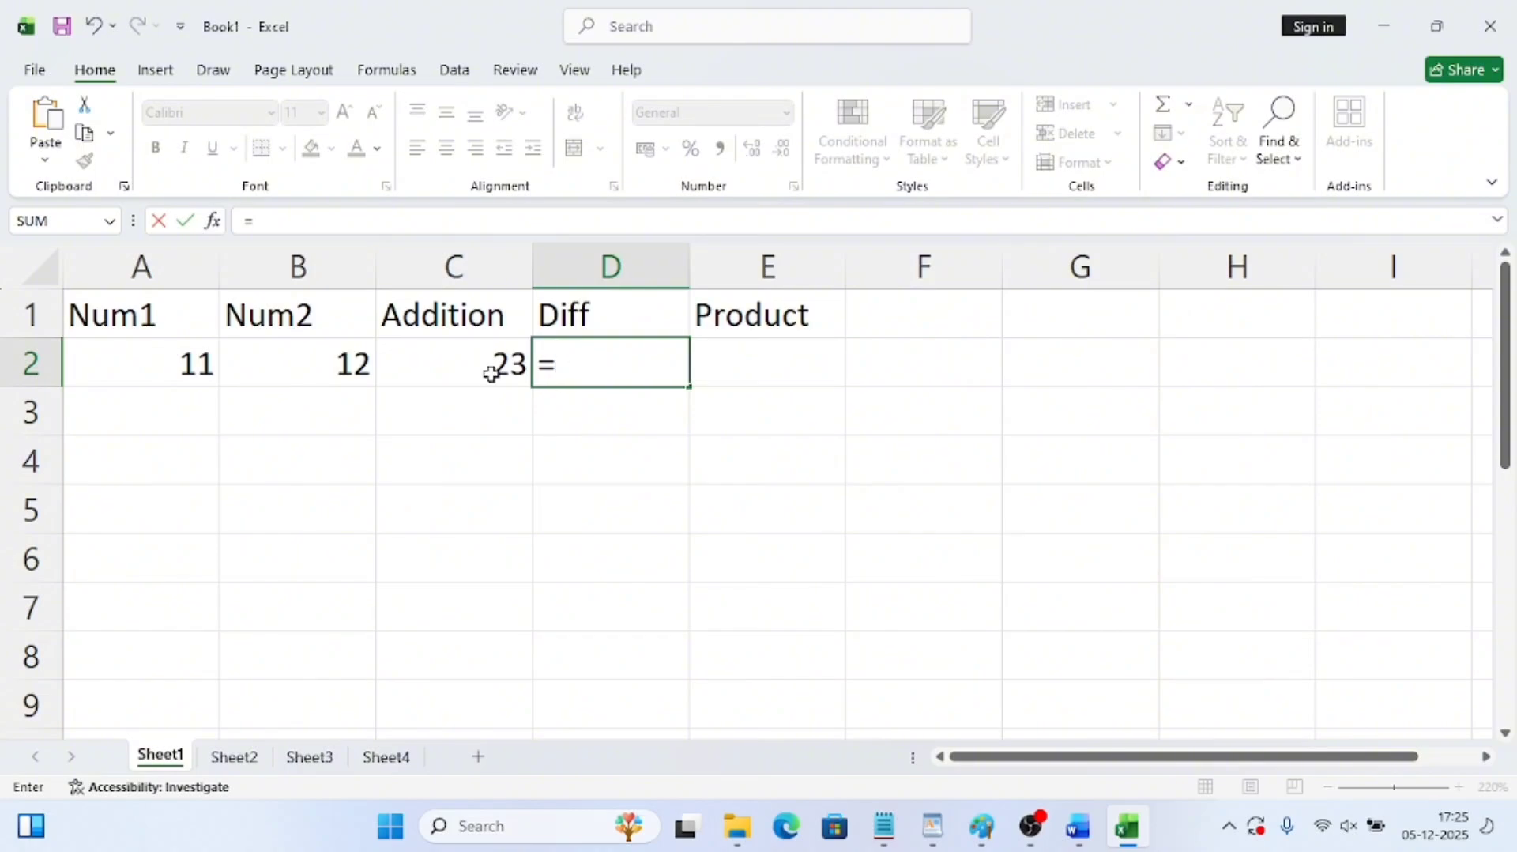
pyautogui.click(339, 369)
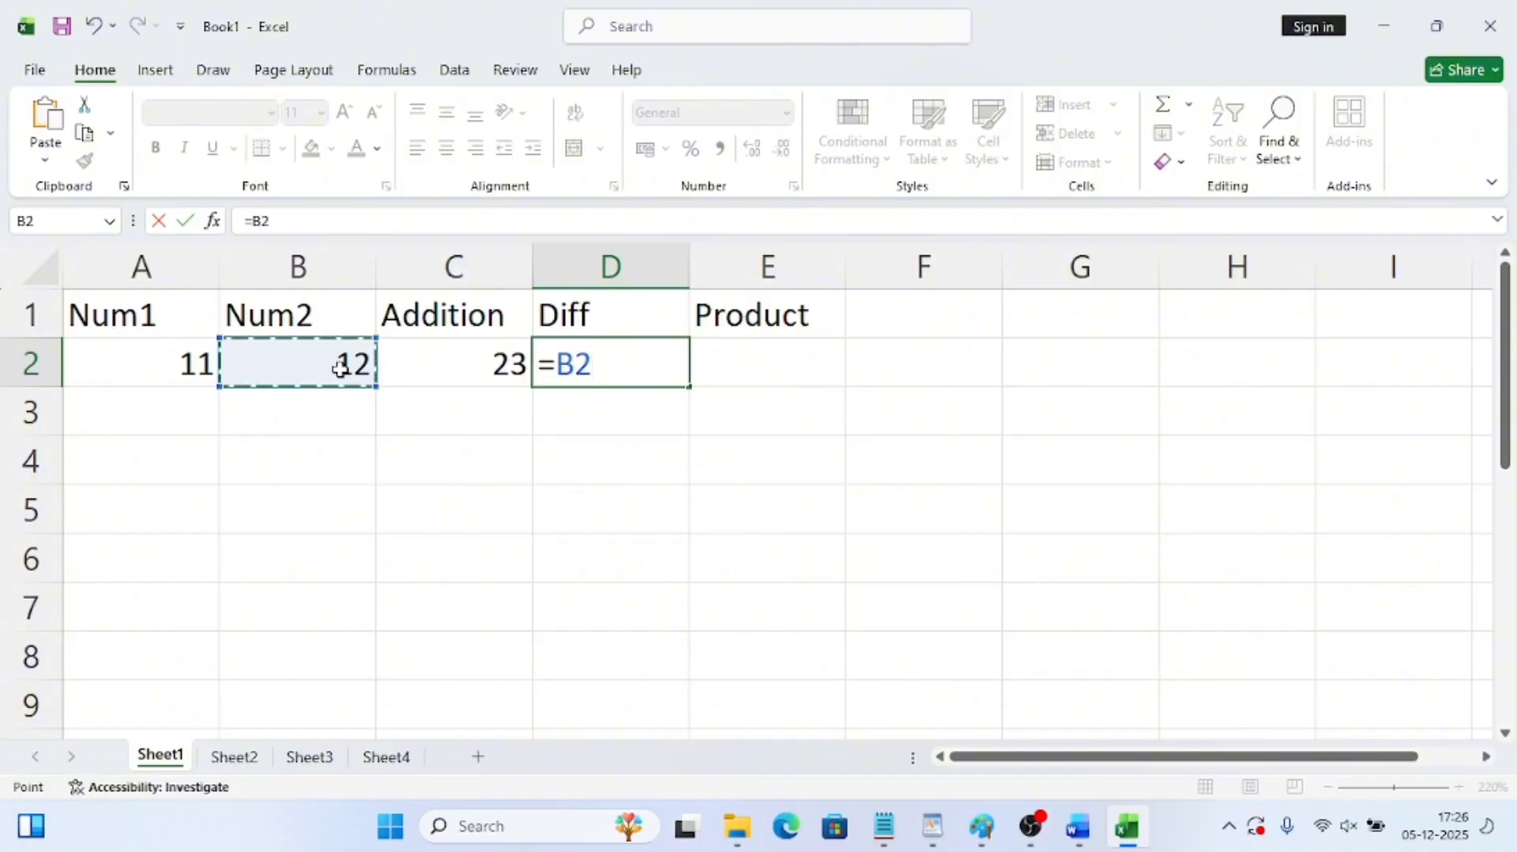
pyautogui.write('-')
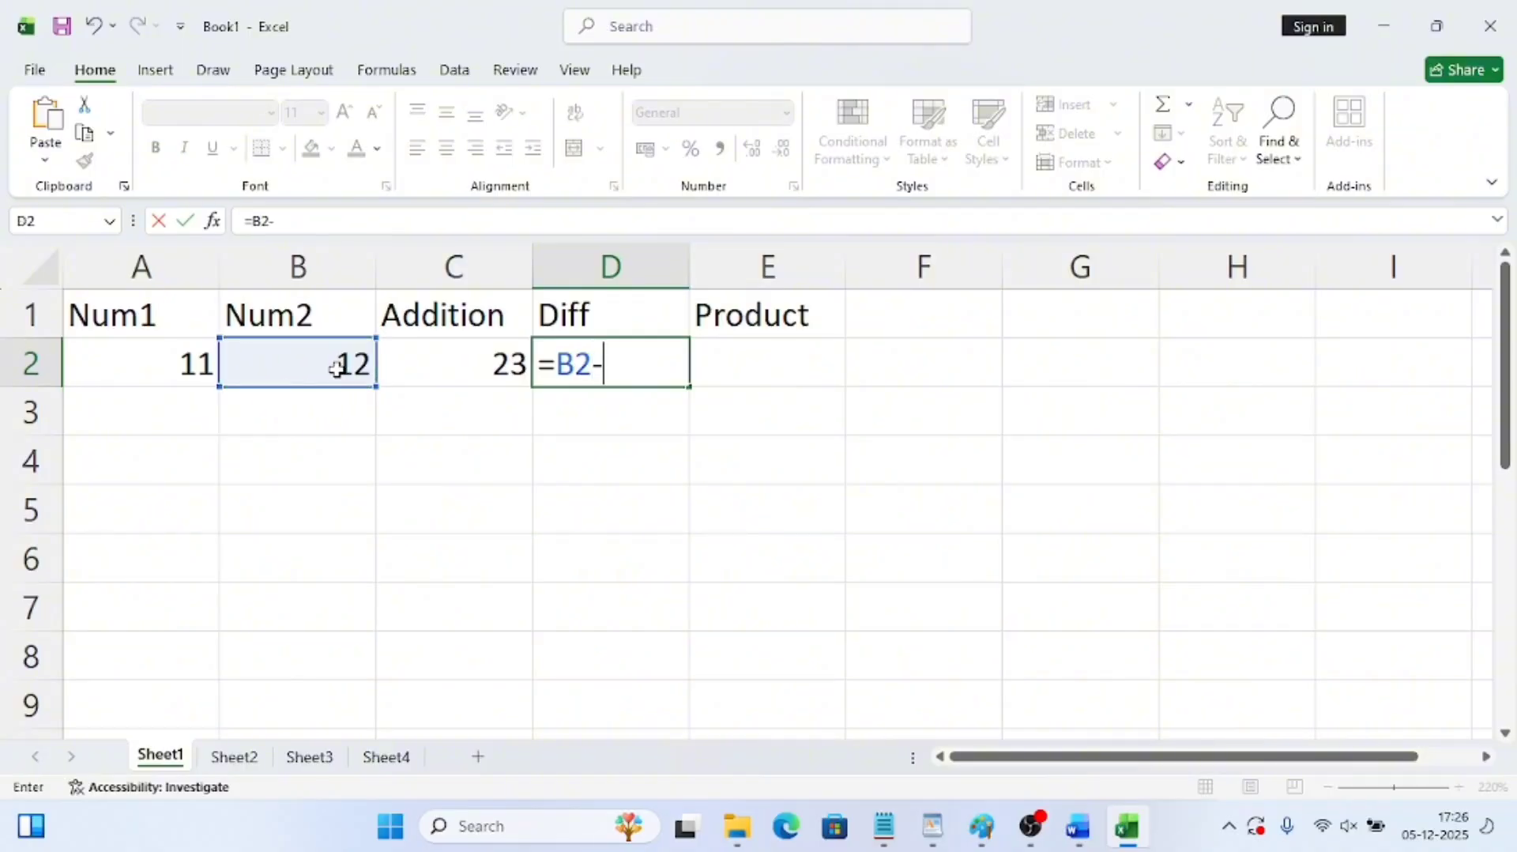
pyautogui.click(188, 370)
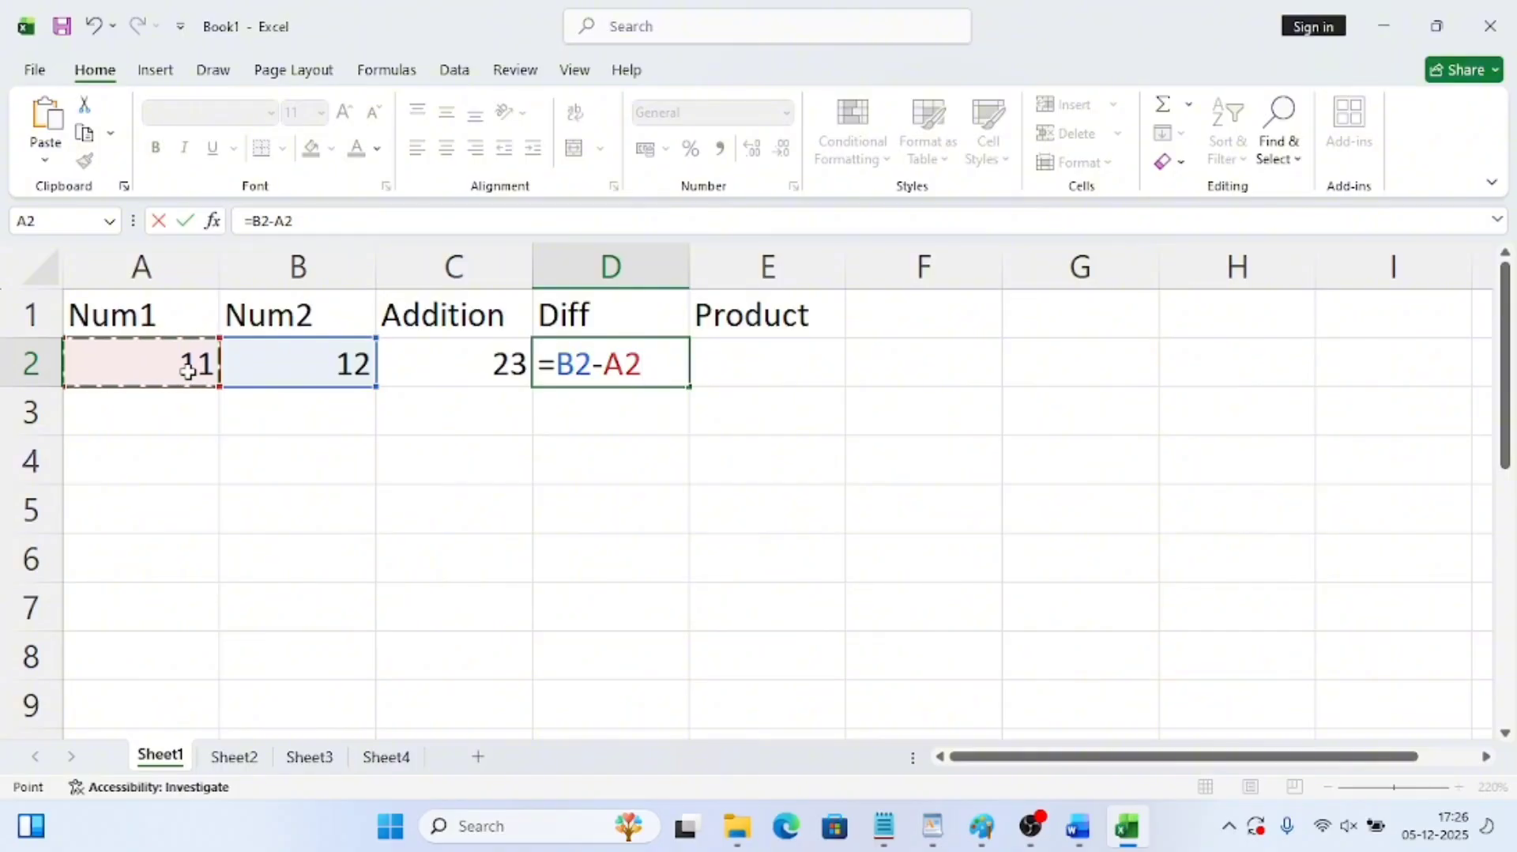
pyautogui.press('Return')
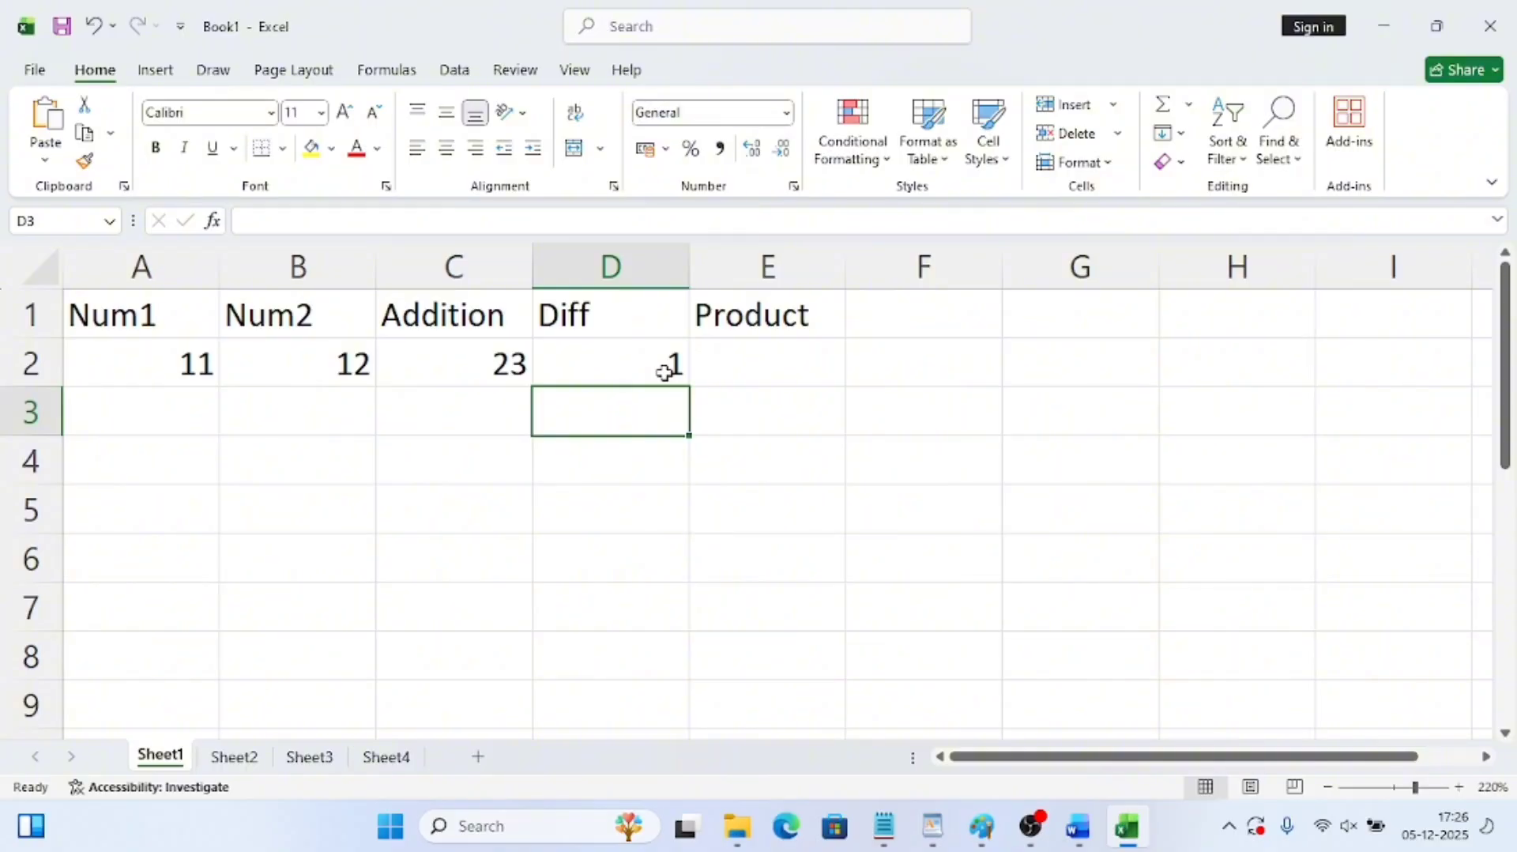
# Build the formula =A2*B2 in cell E2 under Product by picking the two number cells as references
pyautogui.click(739, 367)
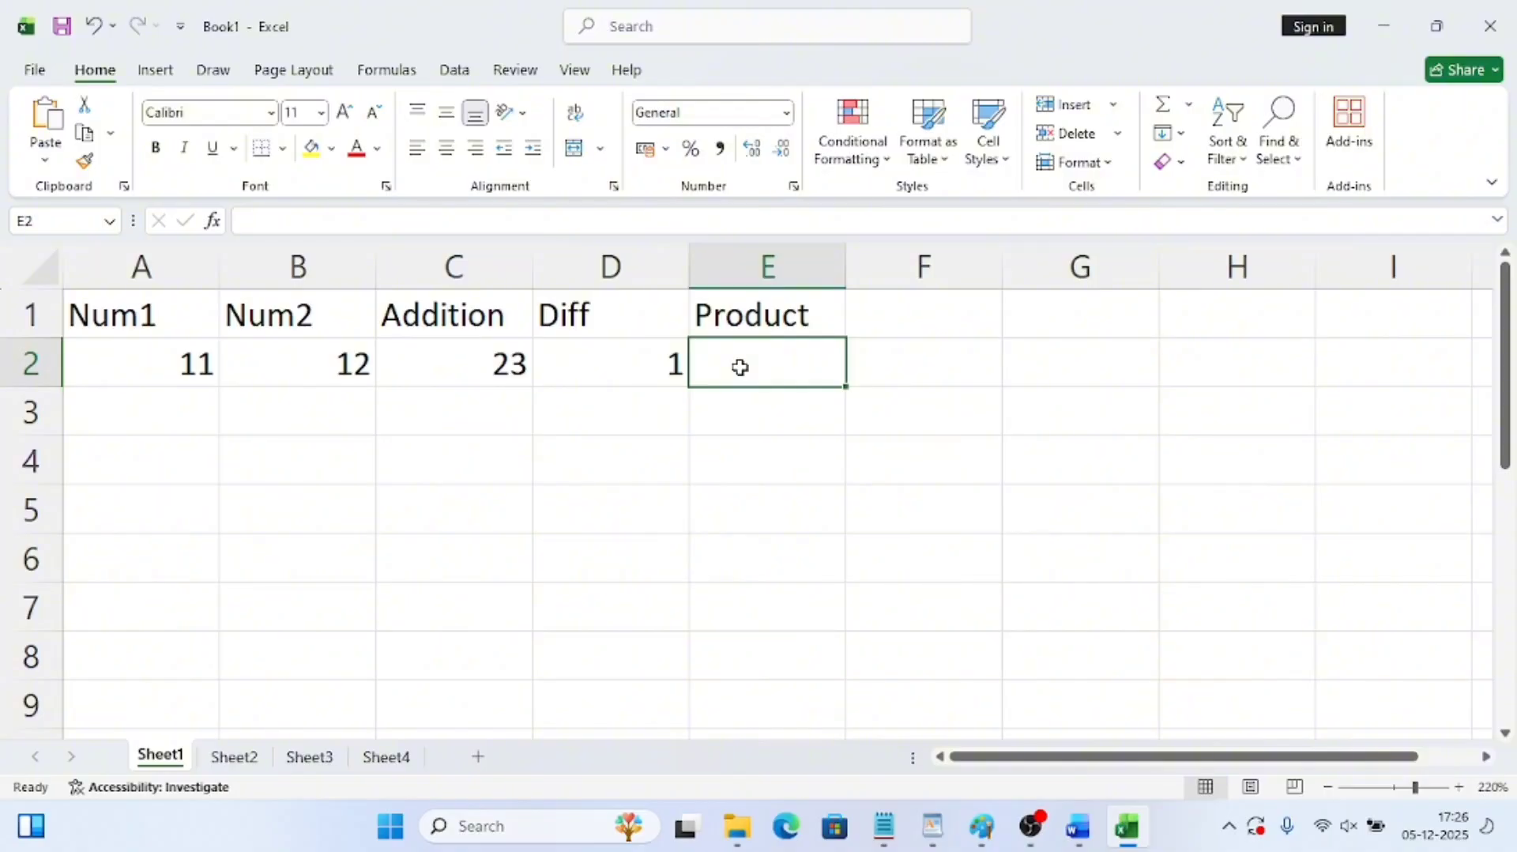
pyautogui.write('=')
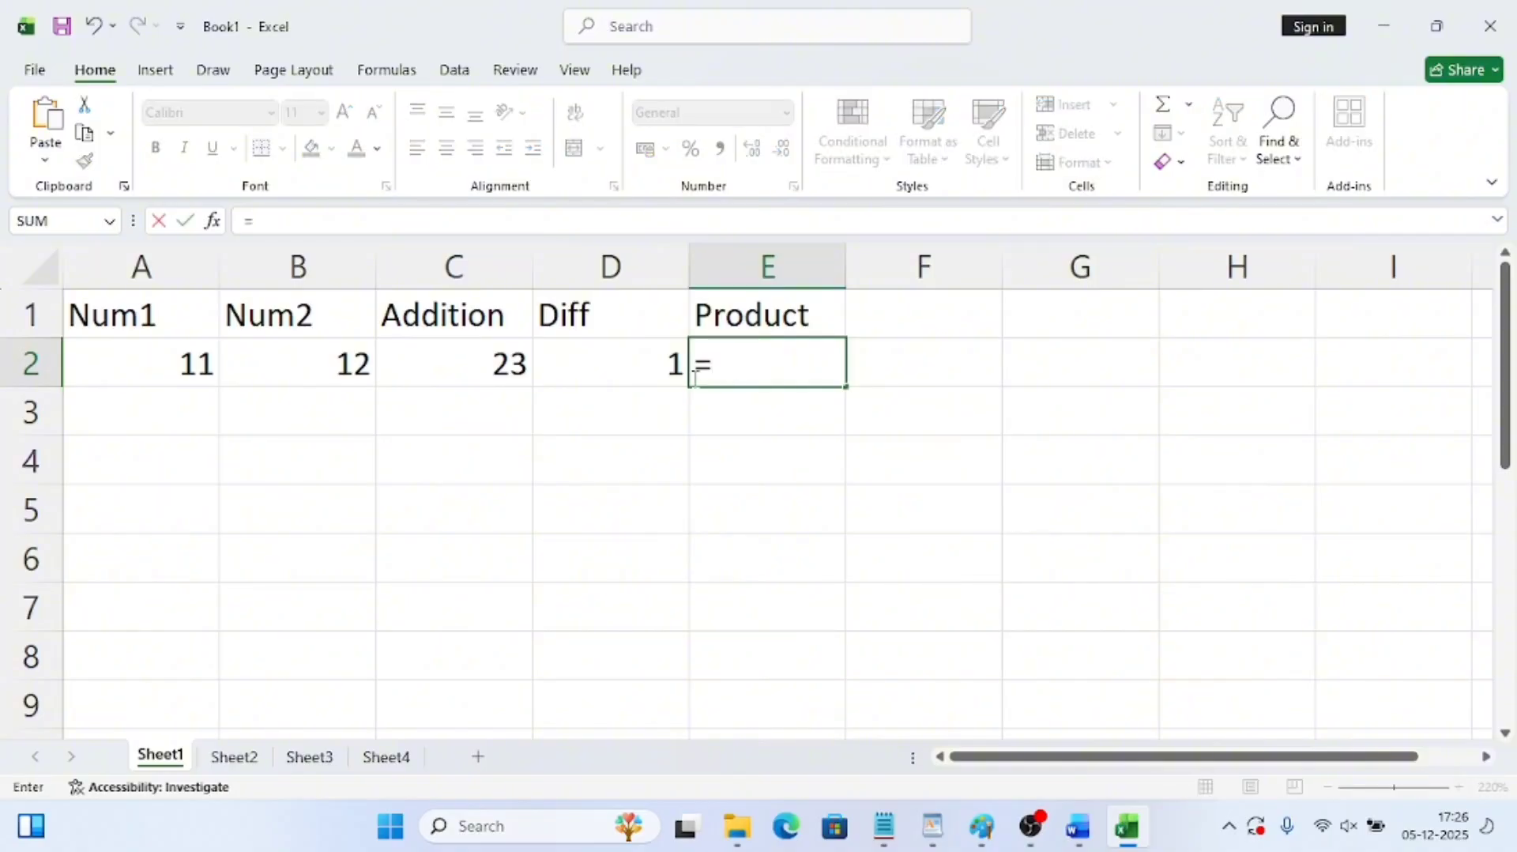
pyautogui.click(190, 364)
pyautogui.write('*')
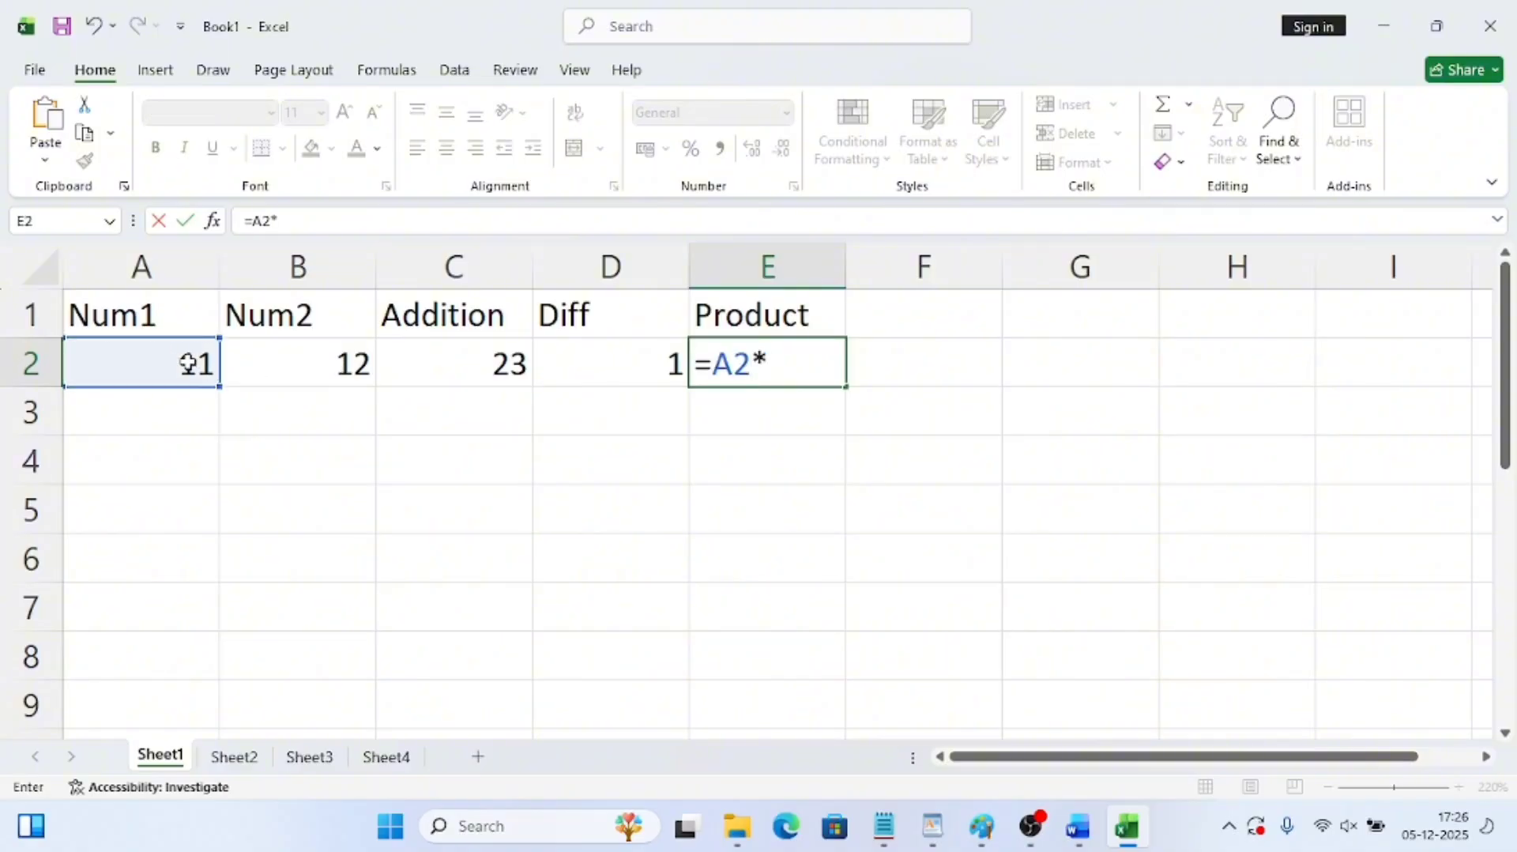
pyautogui.click(348, 364)
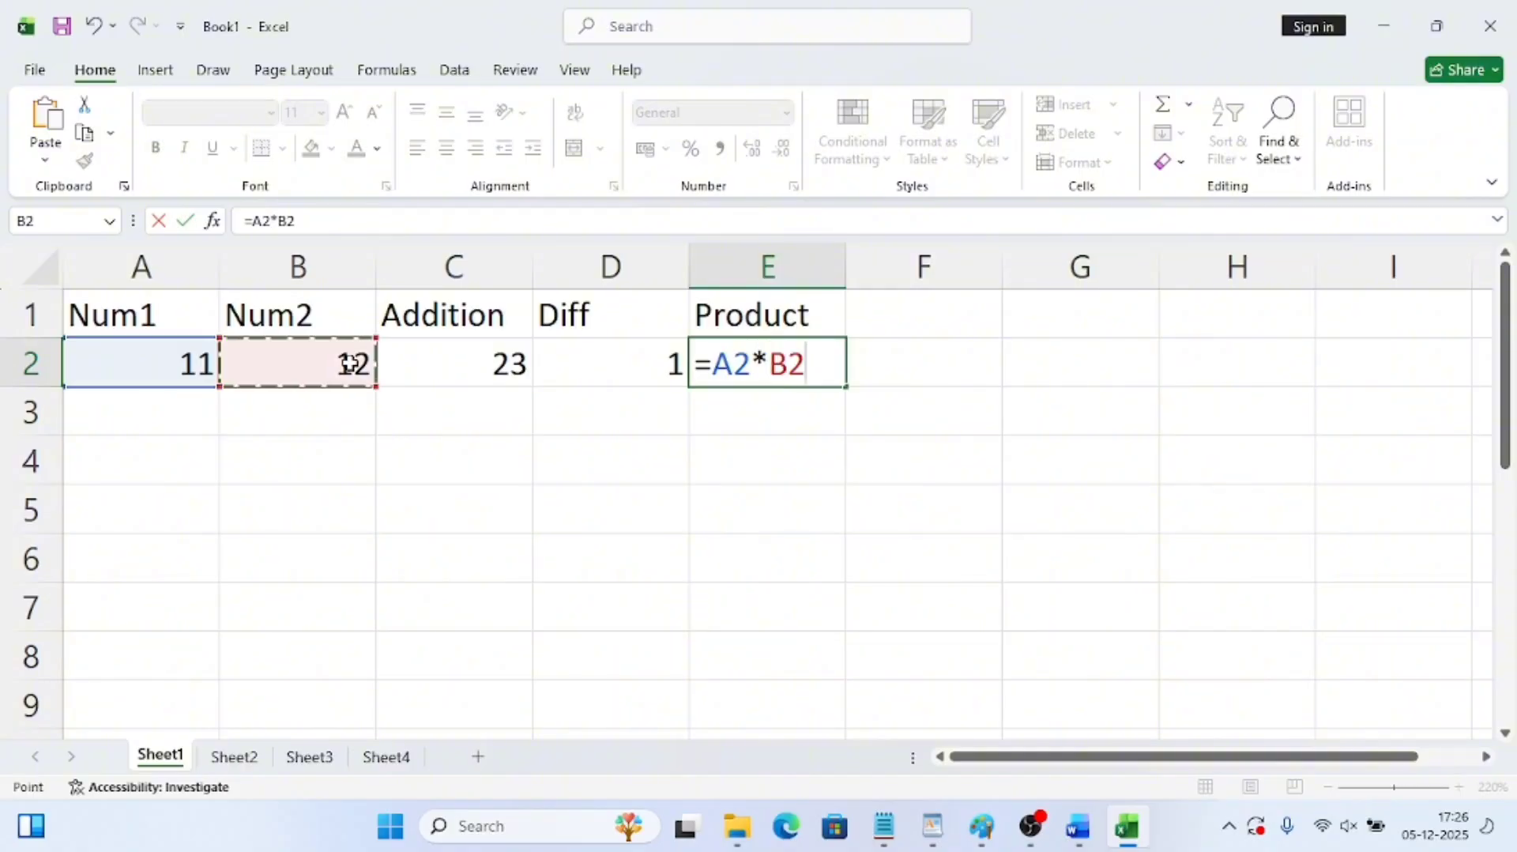
pyautogui.press('Return')
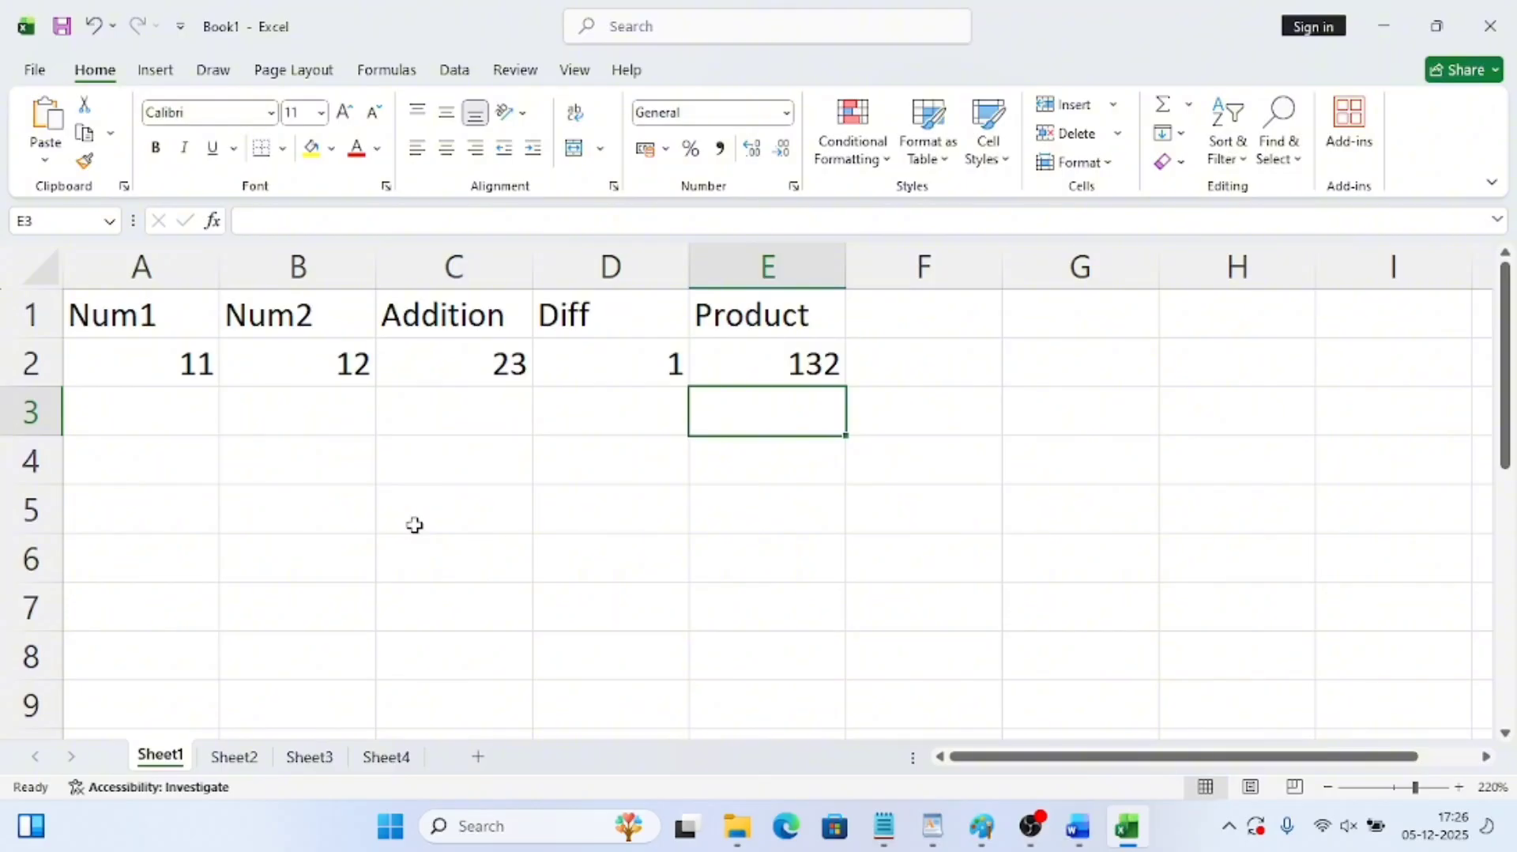
pyautogui.click(173, 507)
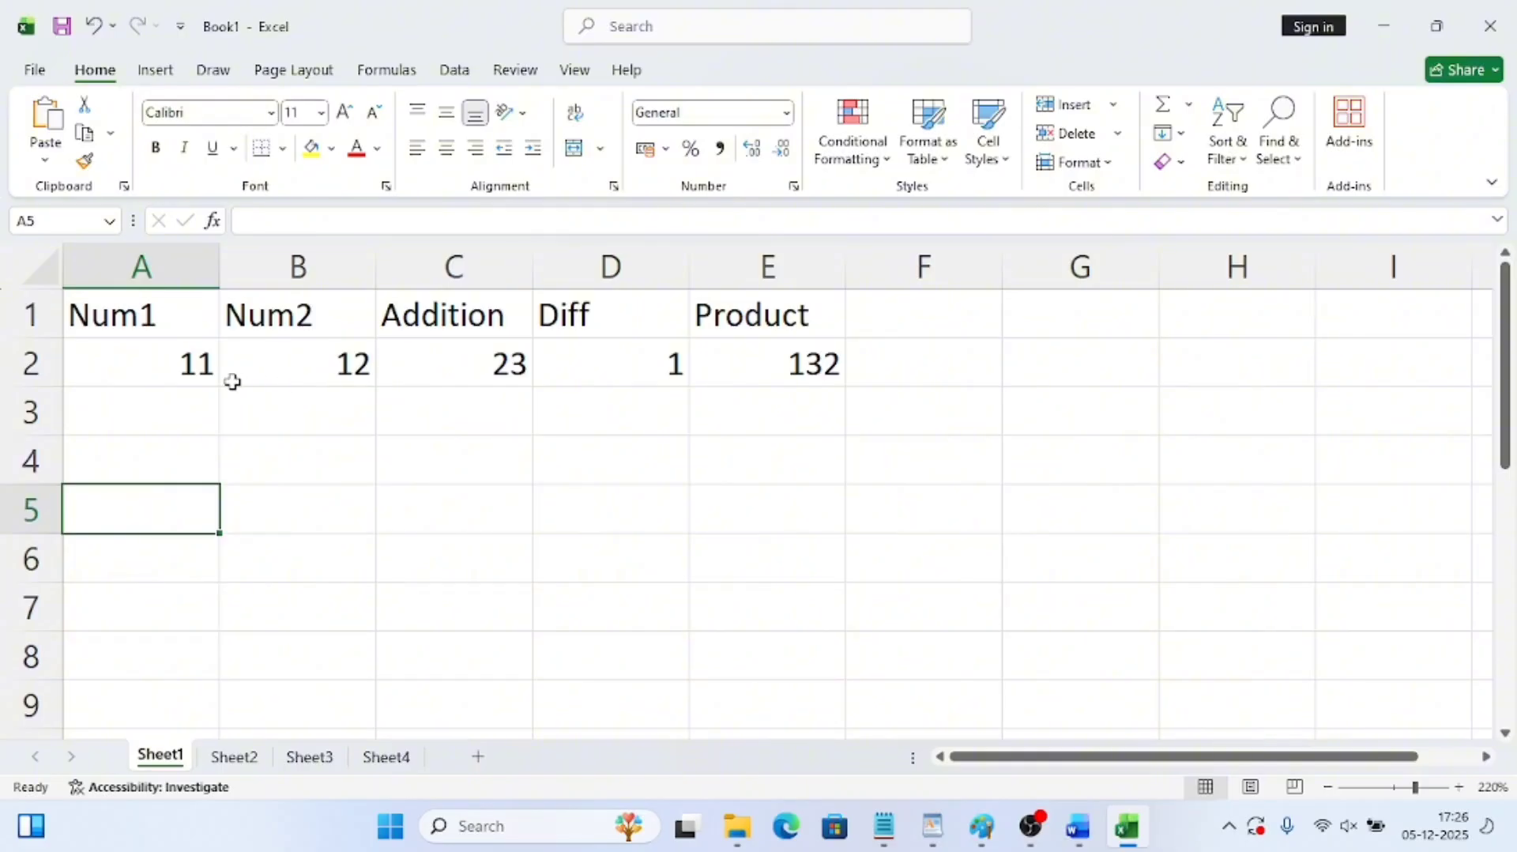
pyautogui.click(263, 544)
pyautogui.click(158, 545)
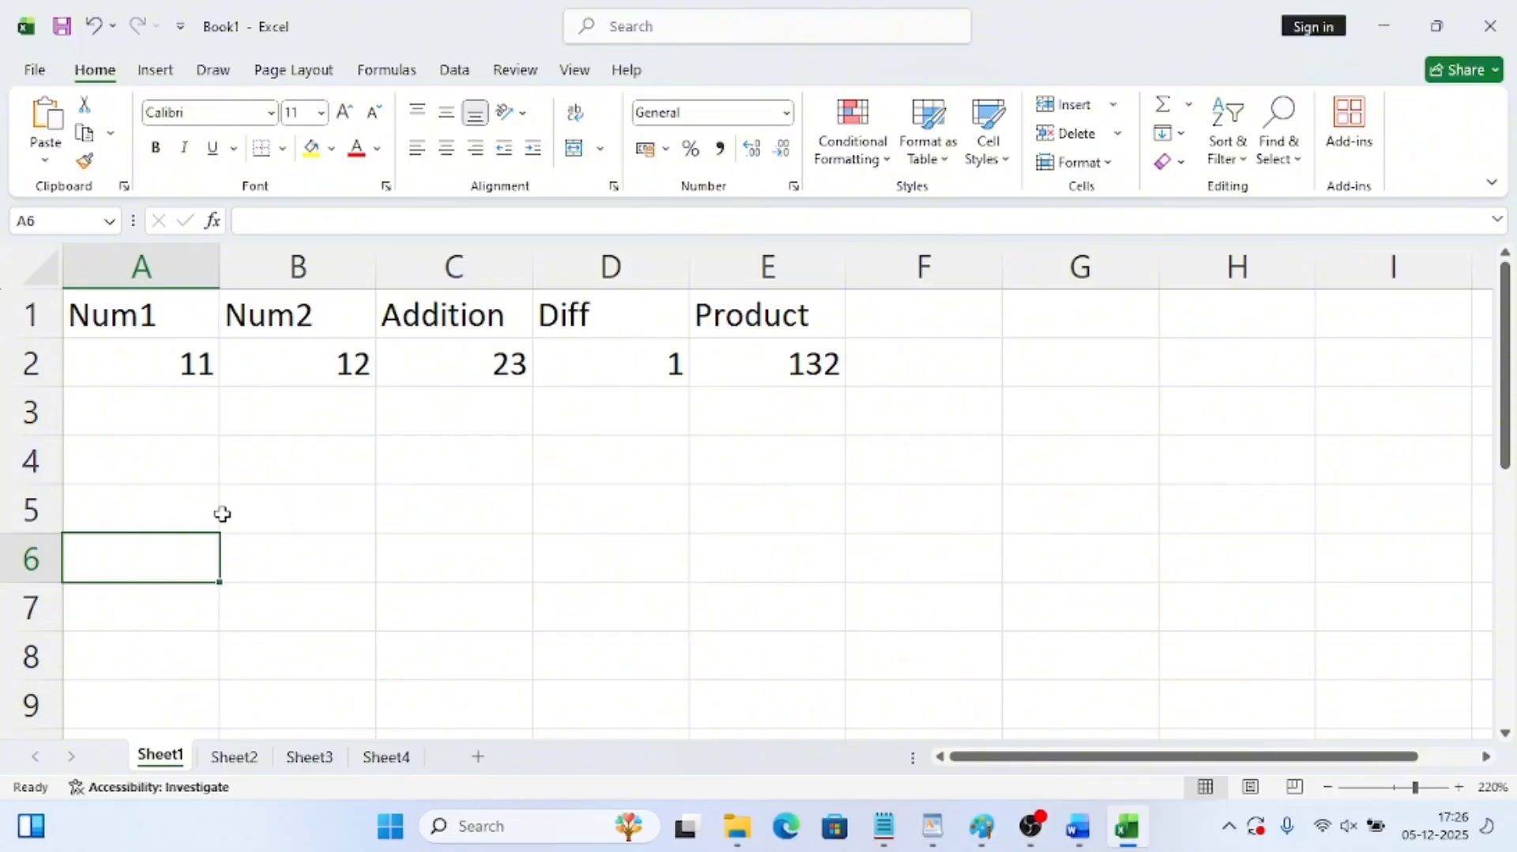
pyautogui.click(174, 467)
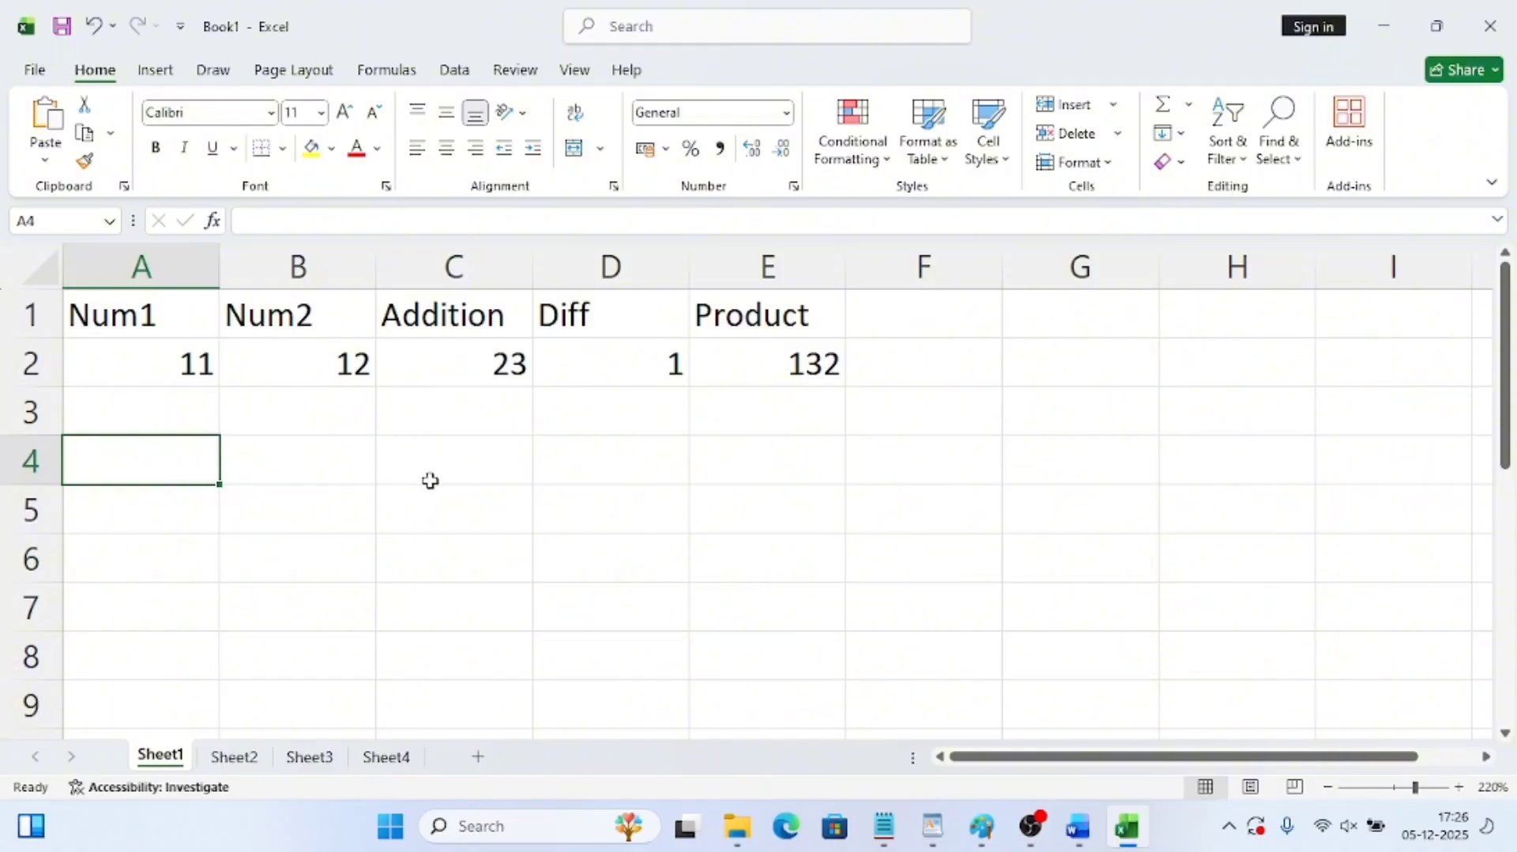
# Draw a rectangle shape about 4.9 cm wide and 1.2 cm high below the table, across columns B to D in rows 4 to 6
pyautogui.click(178, 73)
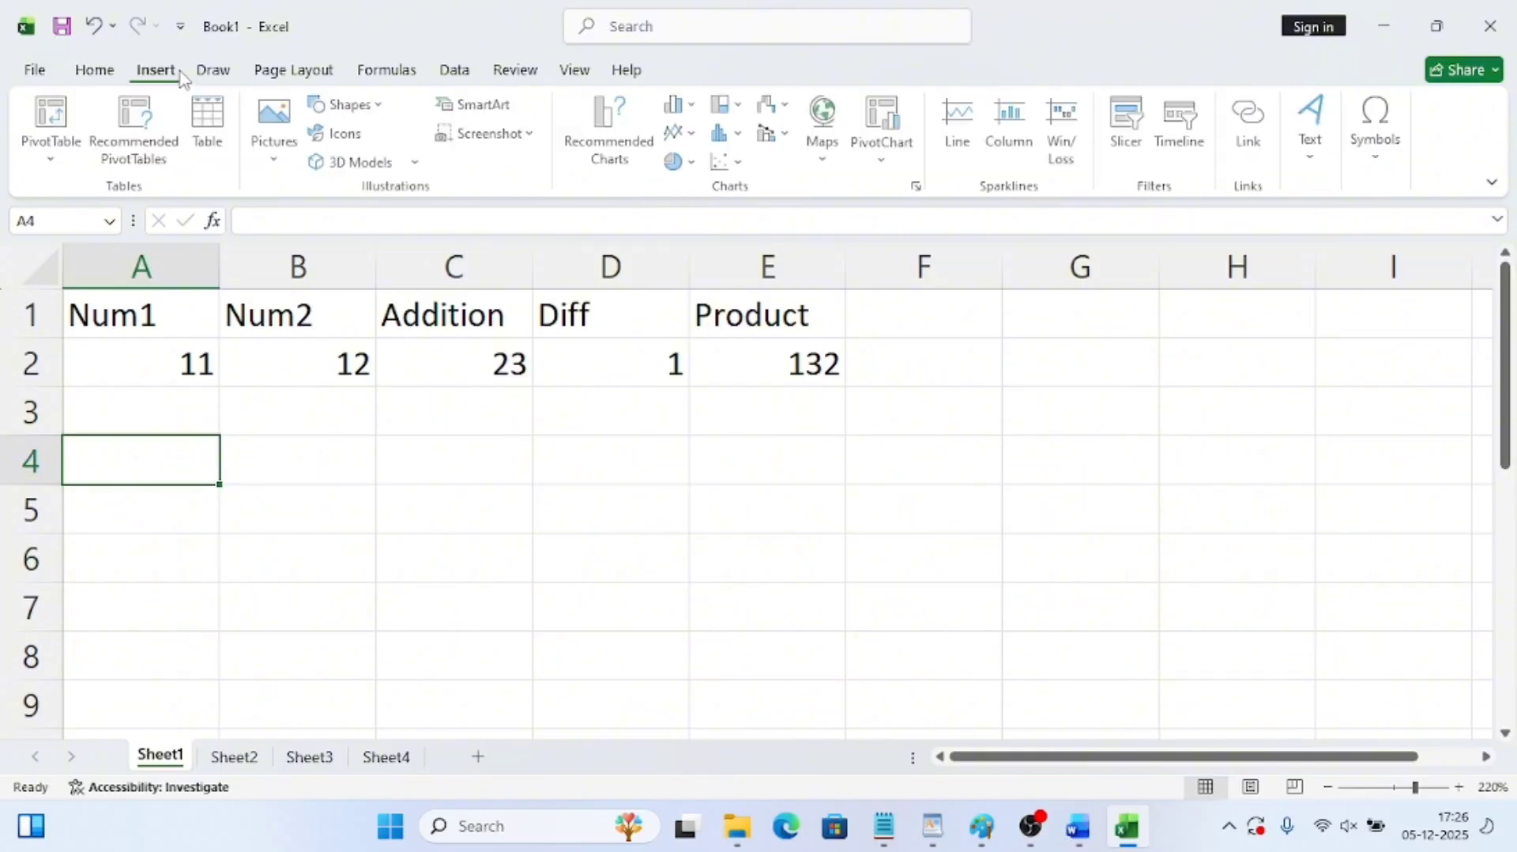
pyautogui.click(352, 104)
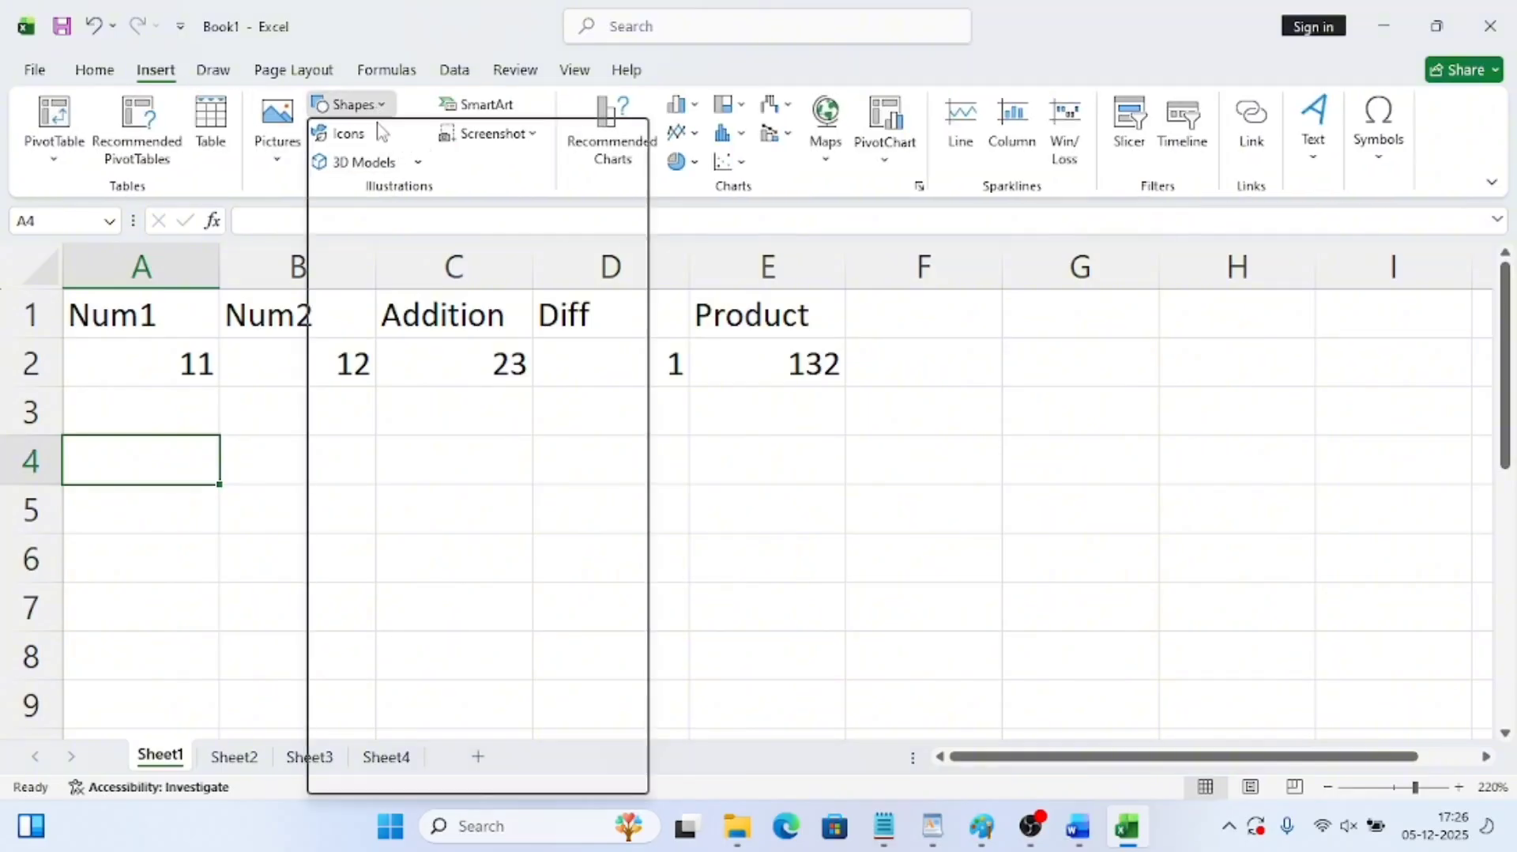
pyautogui.click(403, 158)
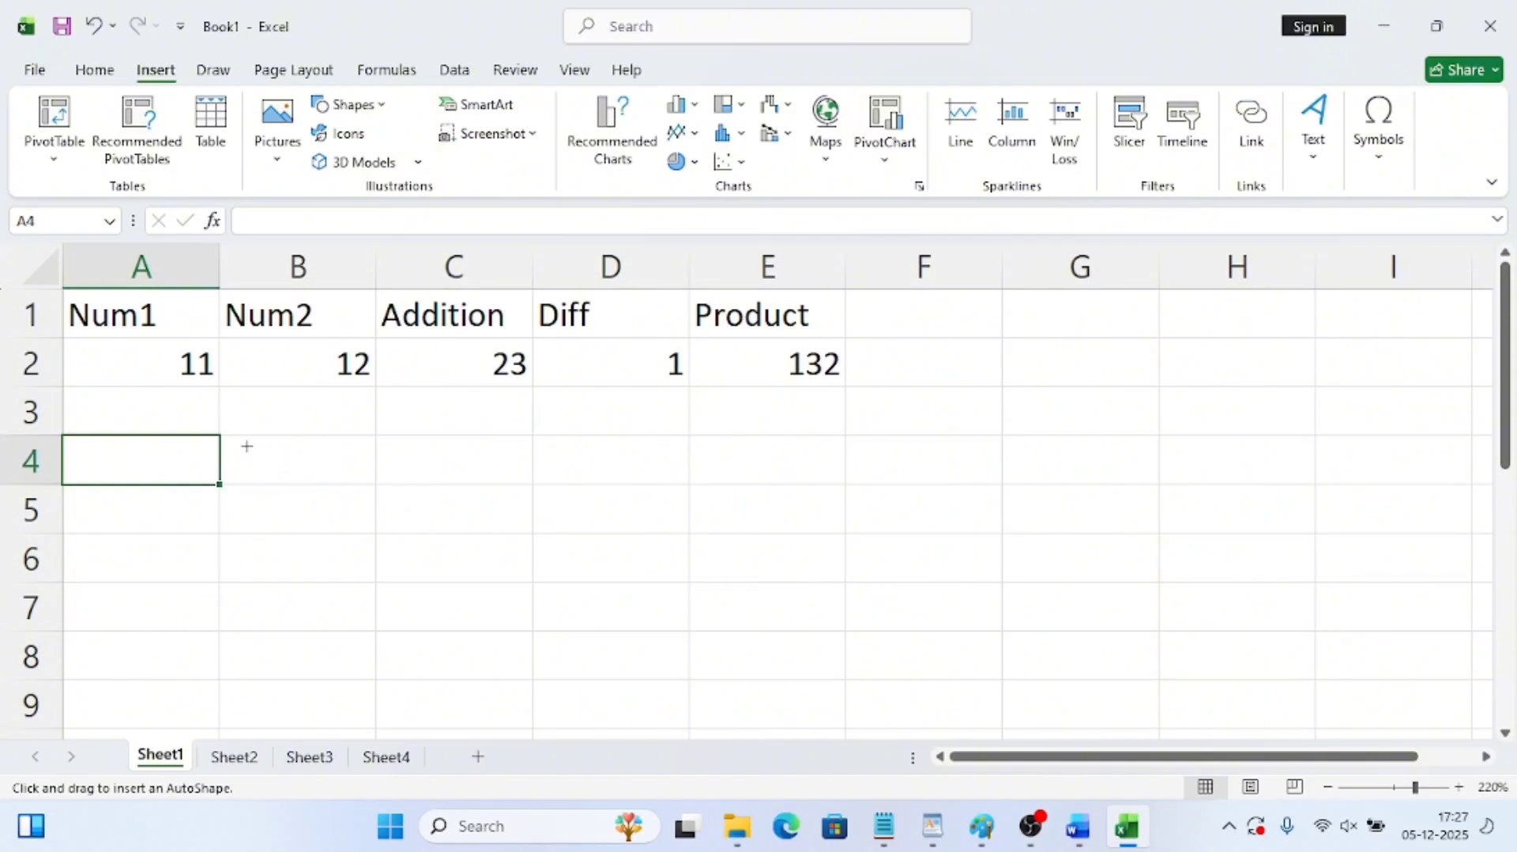
pyautogui.moveTo(247, 446); pyautogui.dragTo(698, 553)
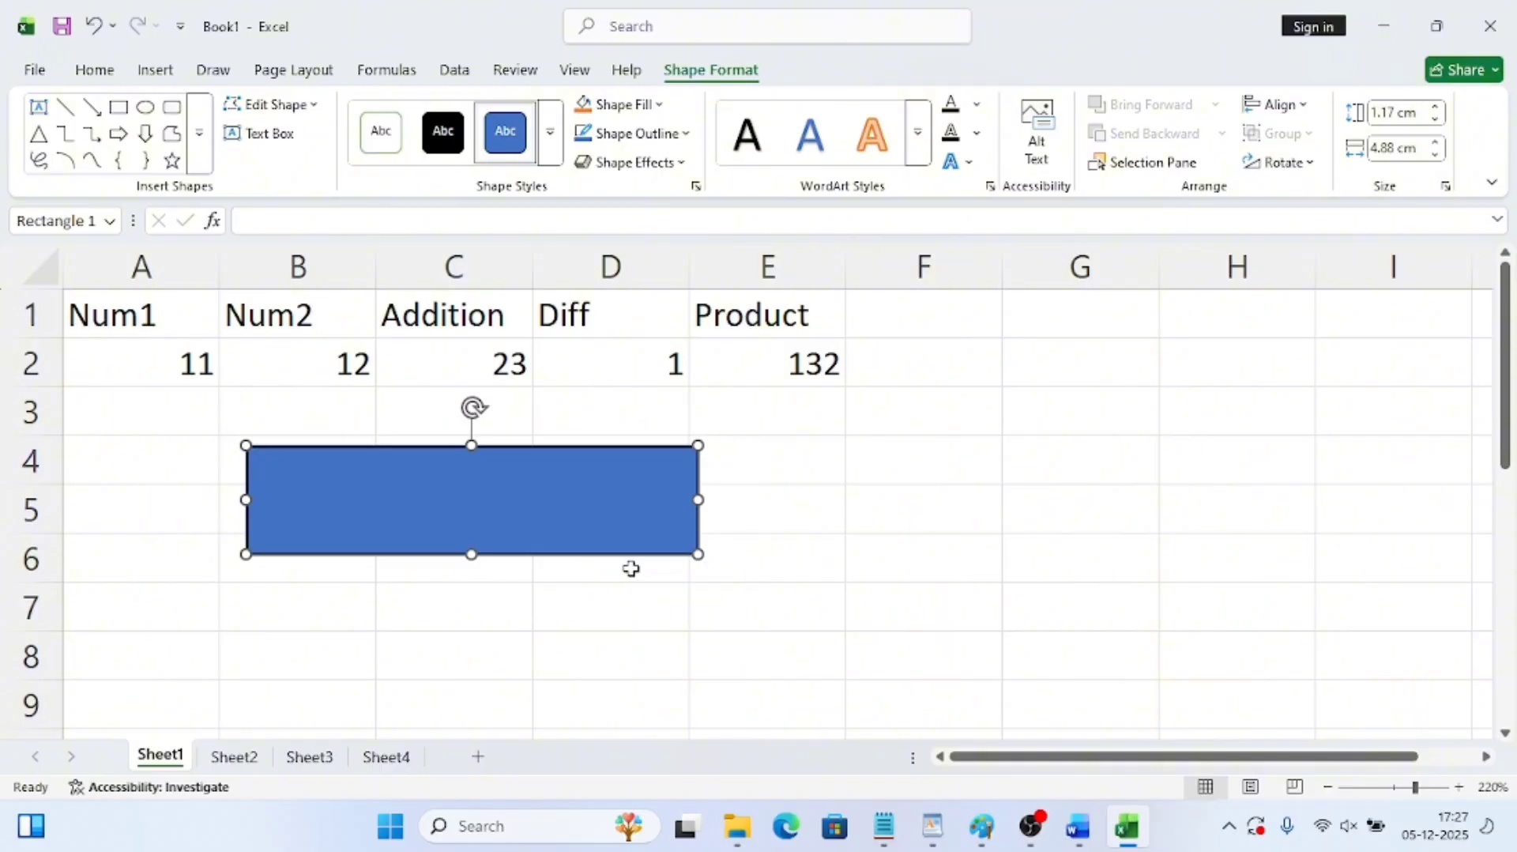
pyautogui.click(302, 644)
# Enter the label L in cell A7 and the label b in cell B7, below the rectangle
pyautogui.click(181, 610)
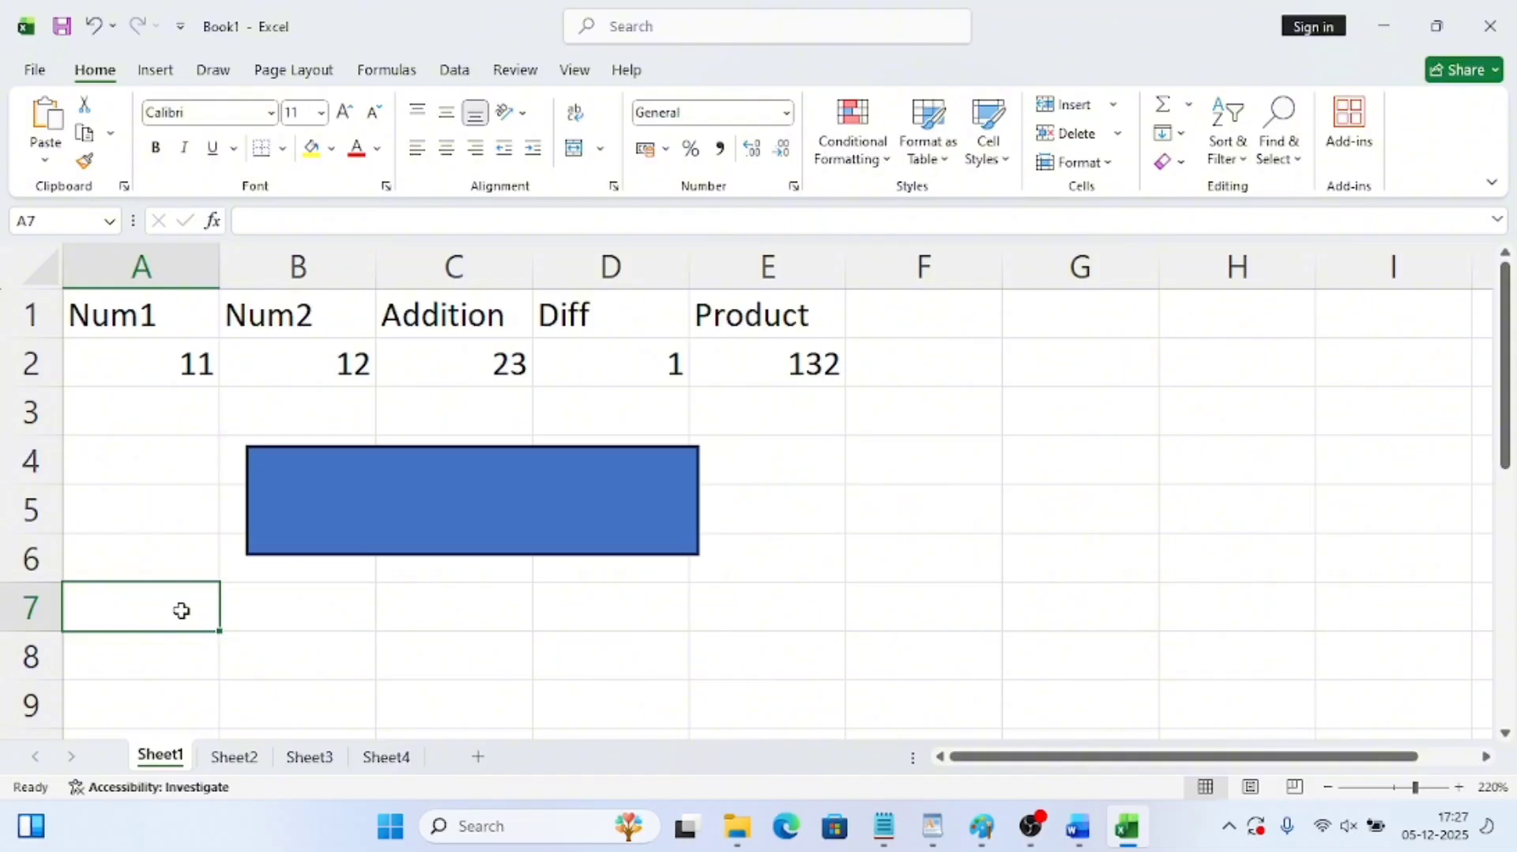
pyautogui.write('L')
pyautogui.press('Tab')
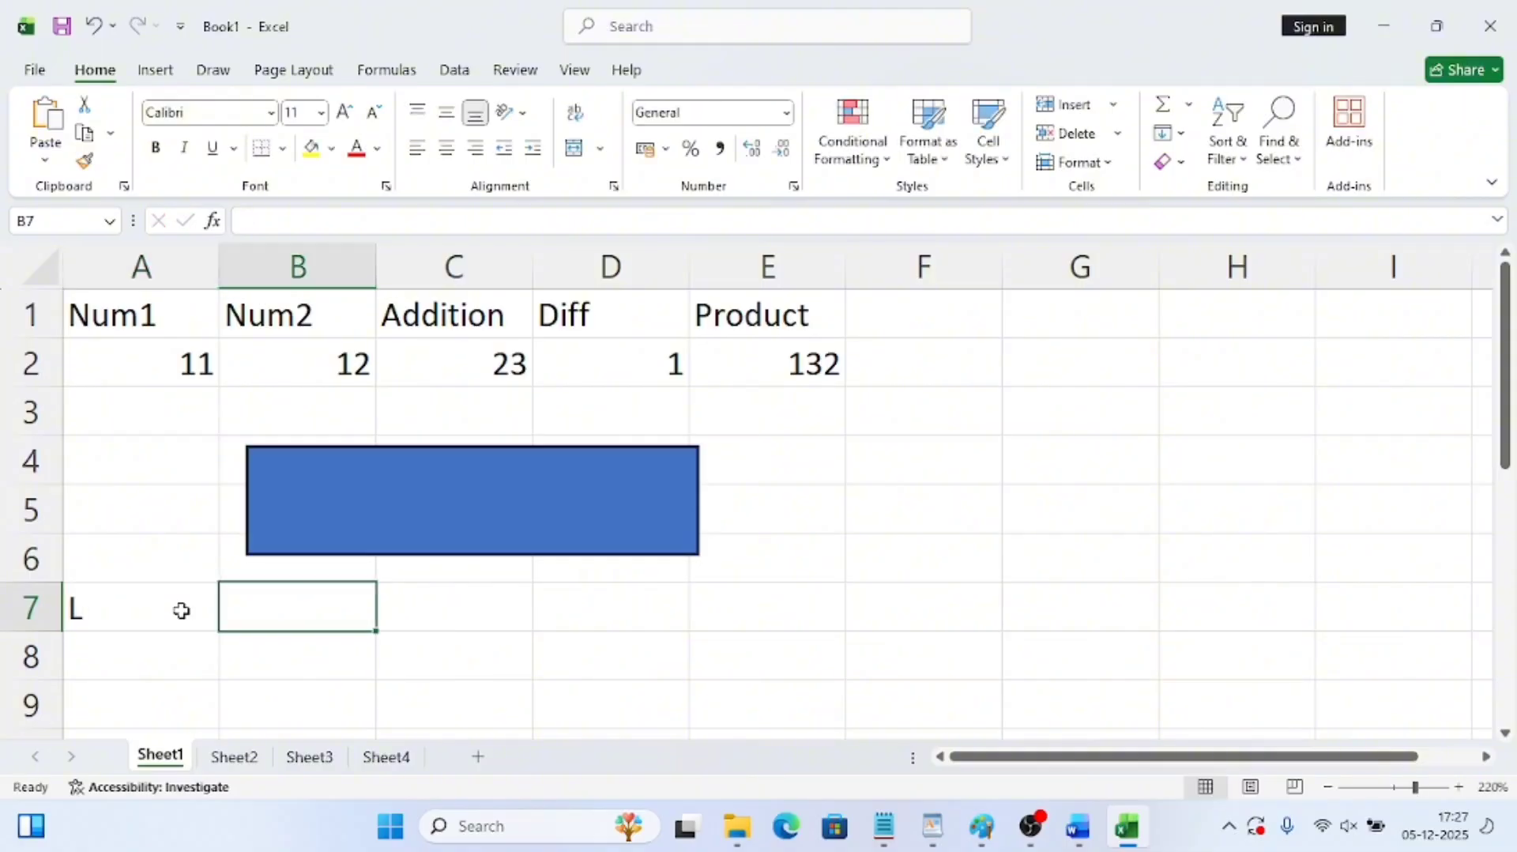
pyautogui.write('b')
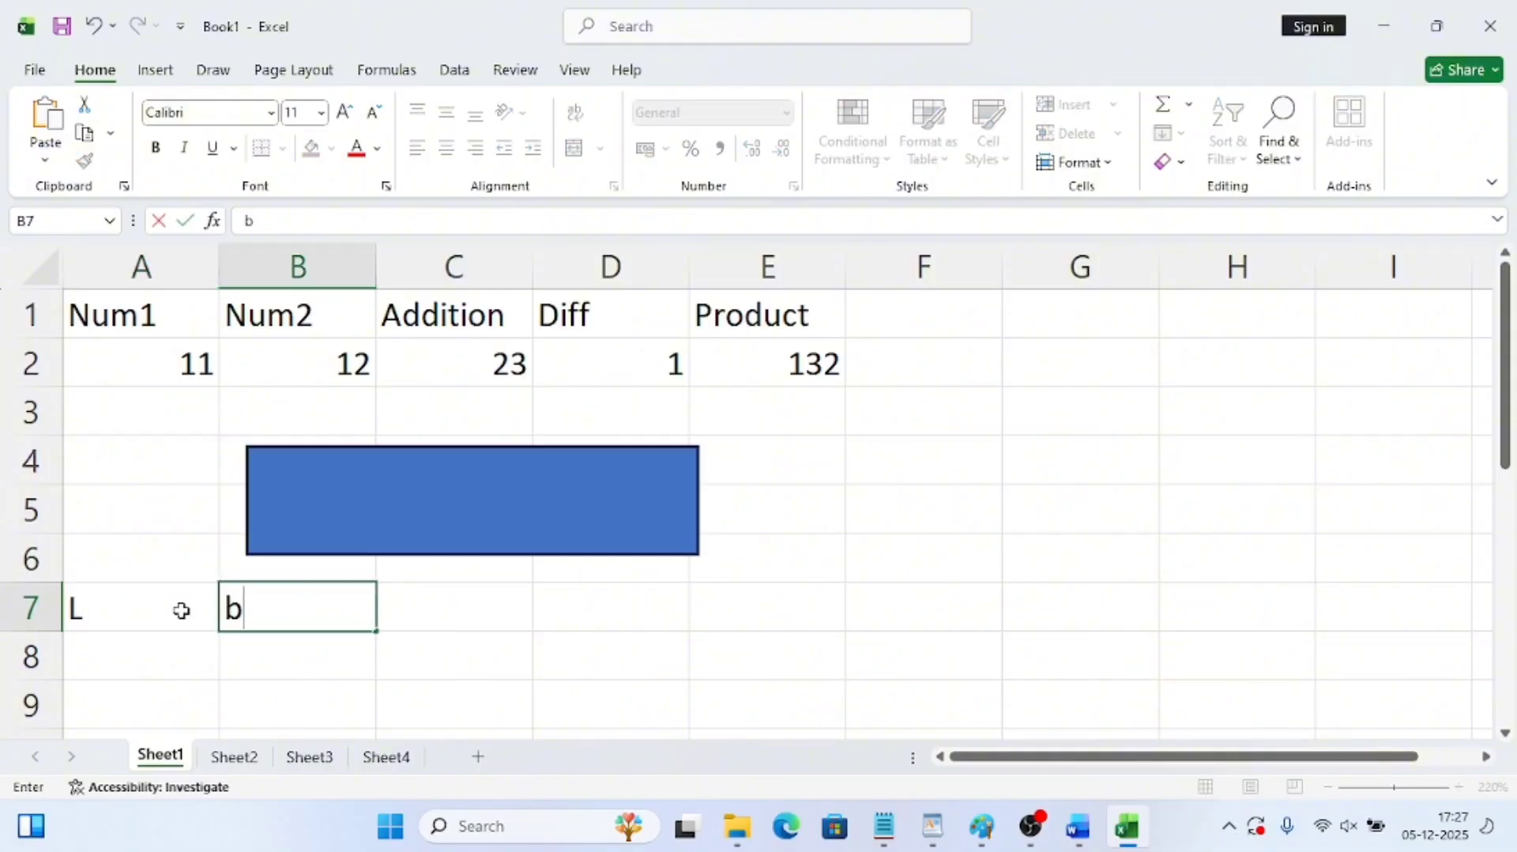
pyautogui.click(181, 610)
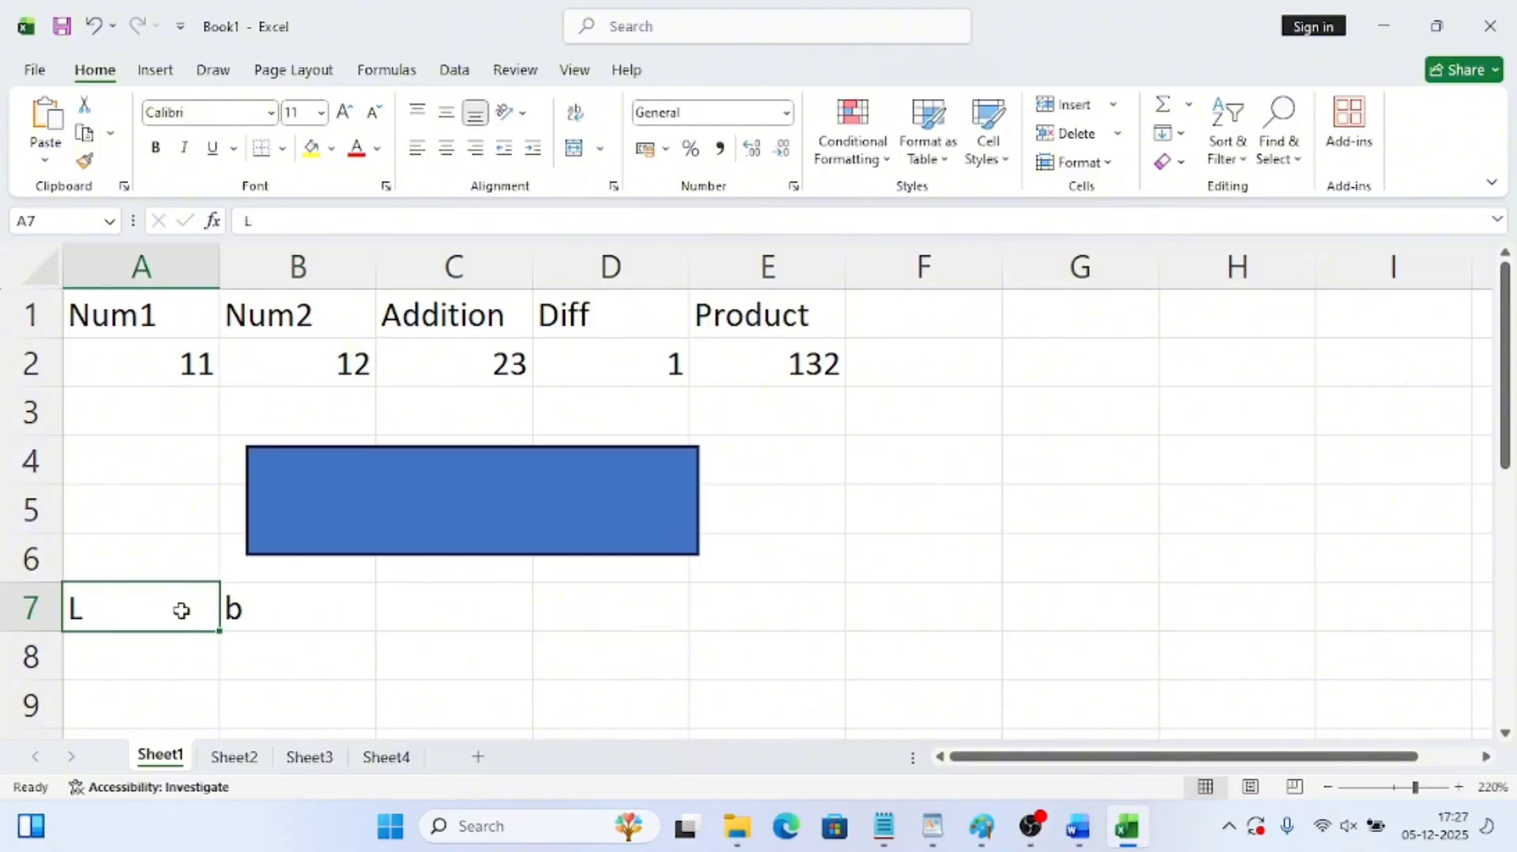
# Change the breadth label in cell B7 to a capital B
pyautogui.press('Return')
pyautogui.press('Tab')
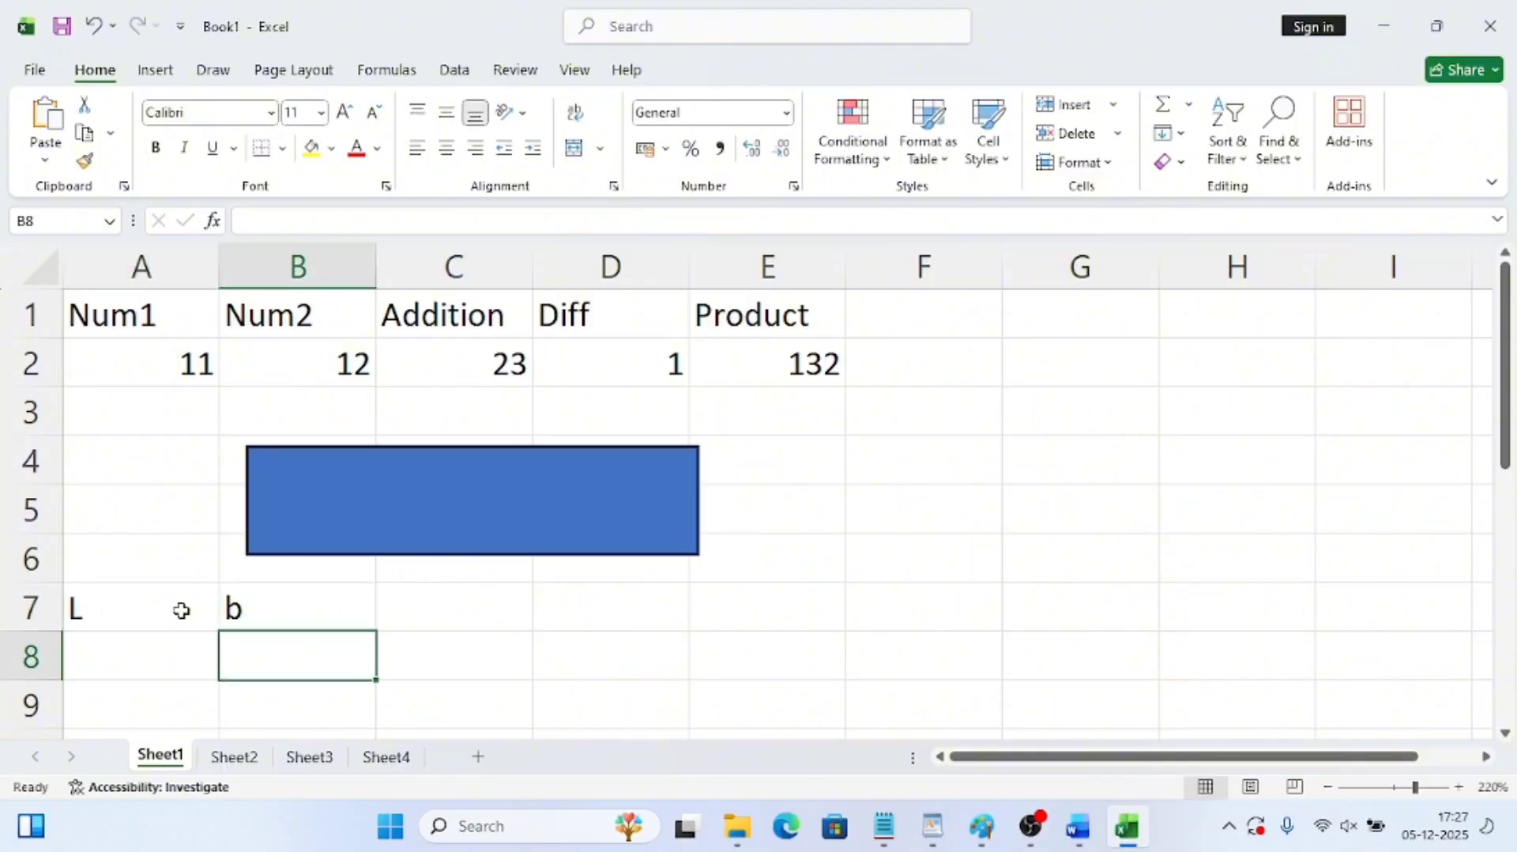
pyautogui.press('Up')
pyautogui.write('b')
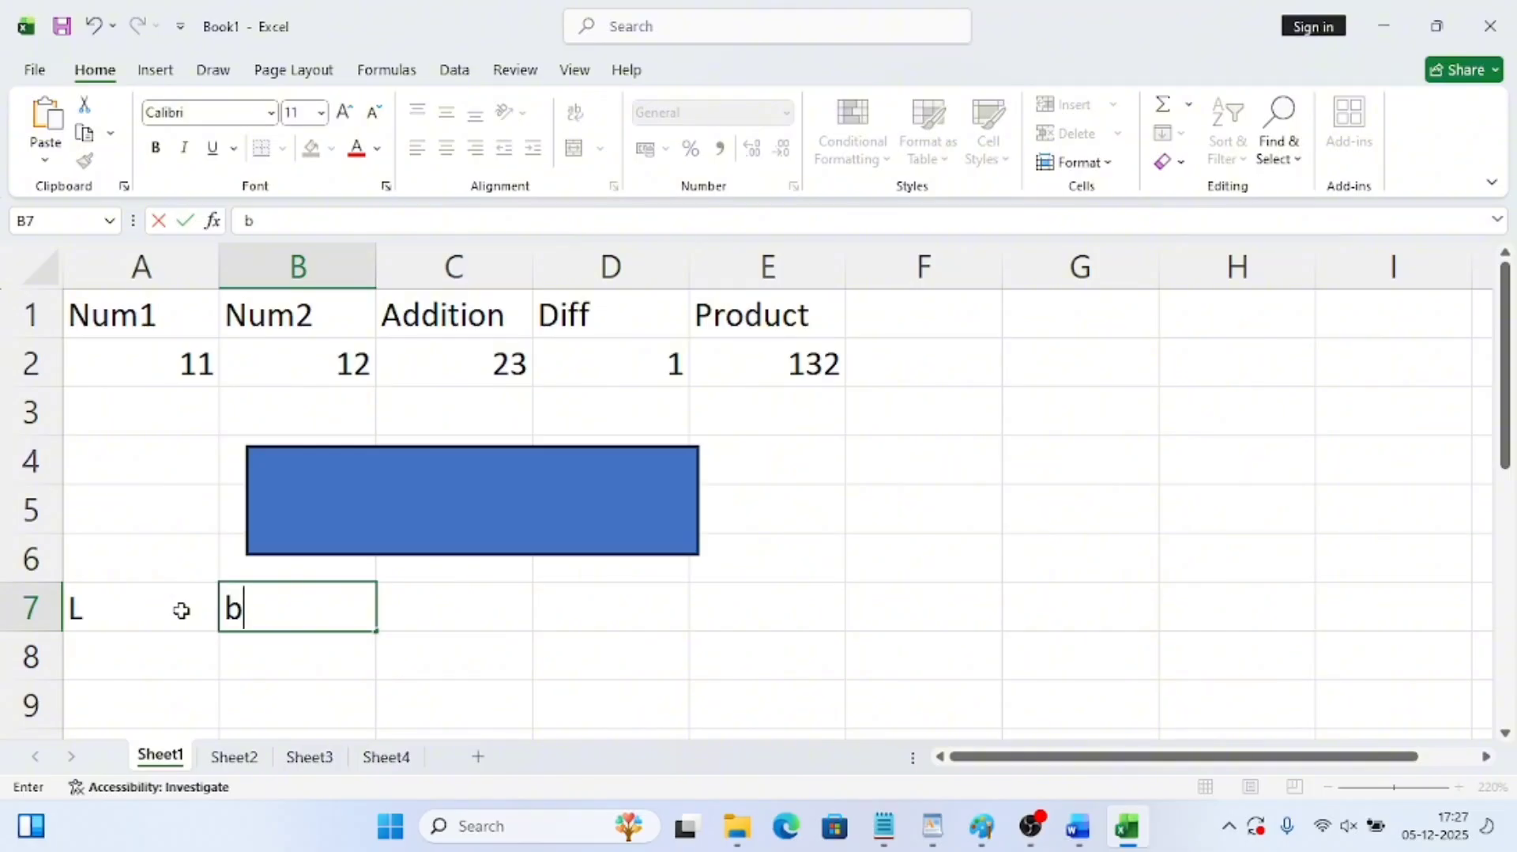
pyautogui.press('BackSpace')
pyautogui.write('b')
pyautogui.press('BackSpace')
pyautogui.write('B')
pyautogui.press('Tab')
# Enter the headings Area in cell C7 and Pri in cell D7
pyautogui.write('a')
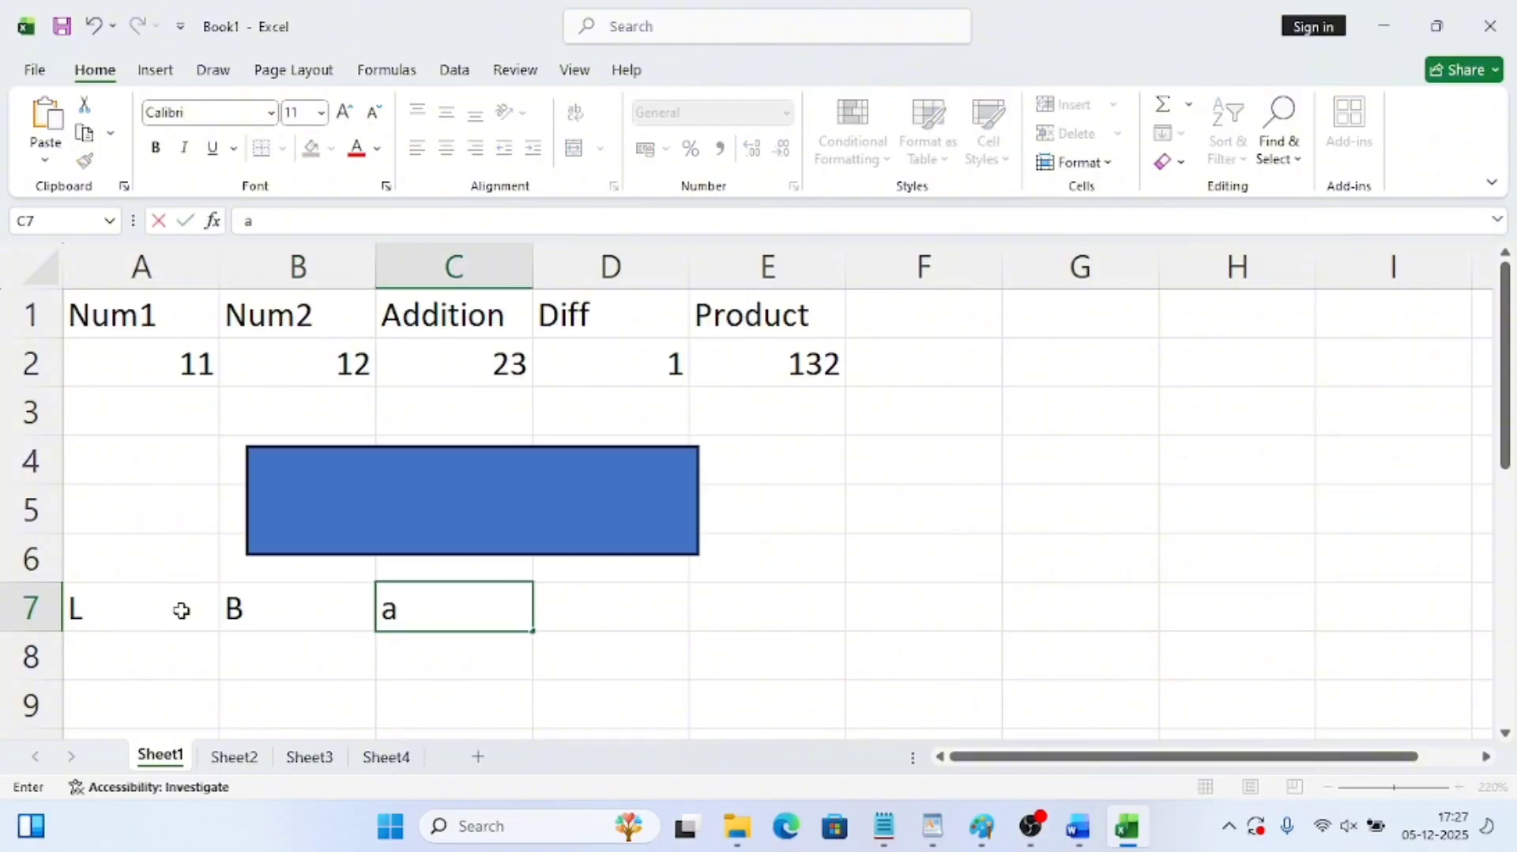
pyautogui.press('BackSpace')
pyautogui.write('Area')
pyautogui.press('Tab')
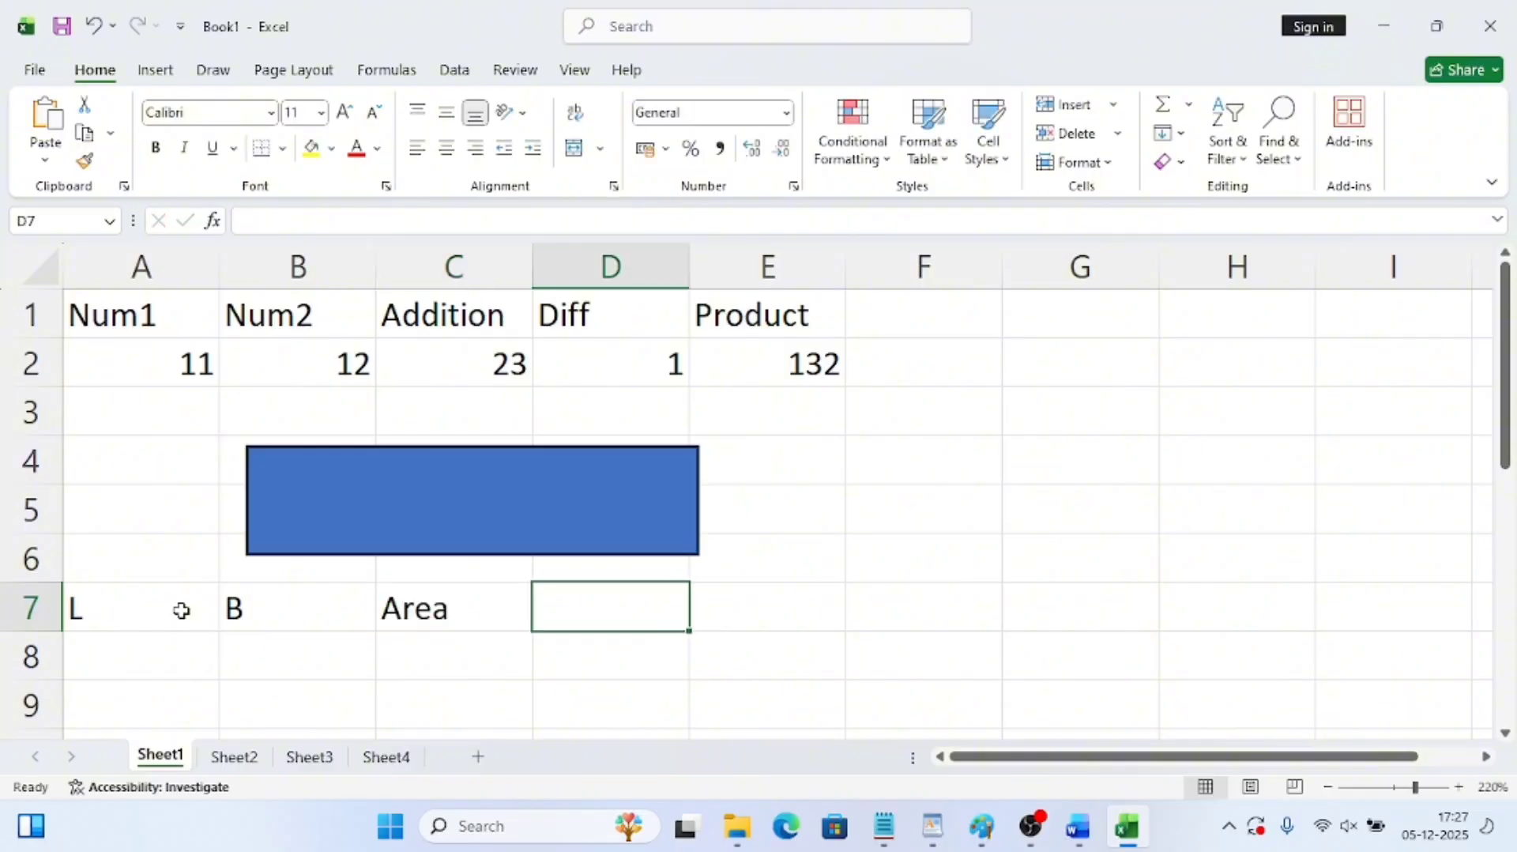
pyautogui.write('Pri')
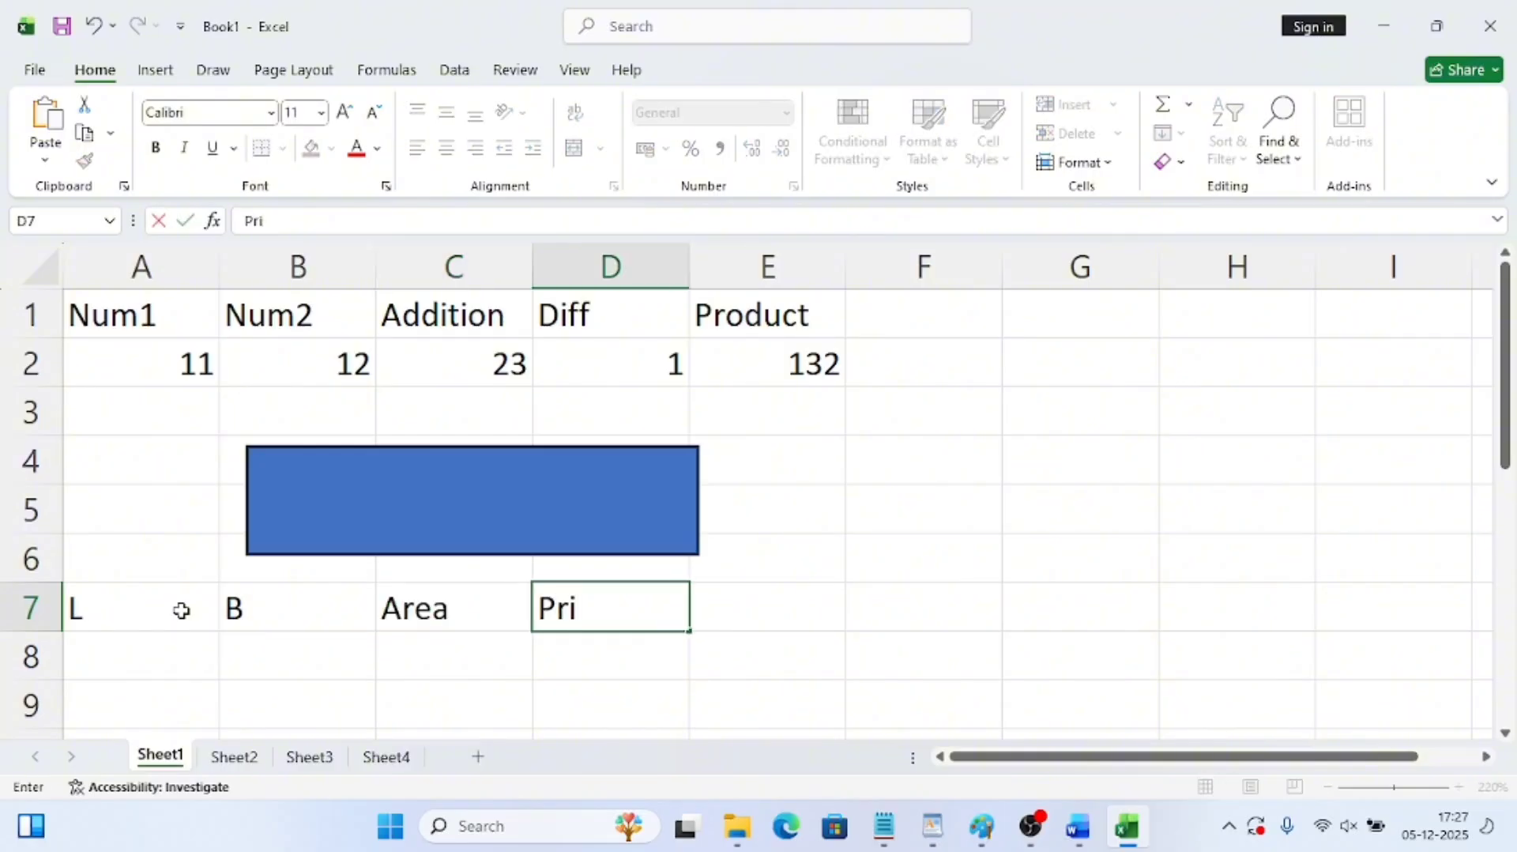
# Enter the length 5 in cell A8 and the breadth 3 in cell B8
pyautogui.click(103, 651)
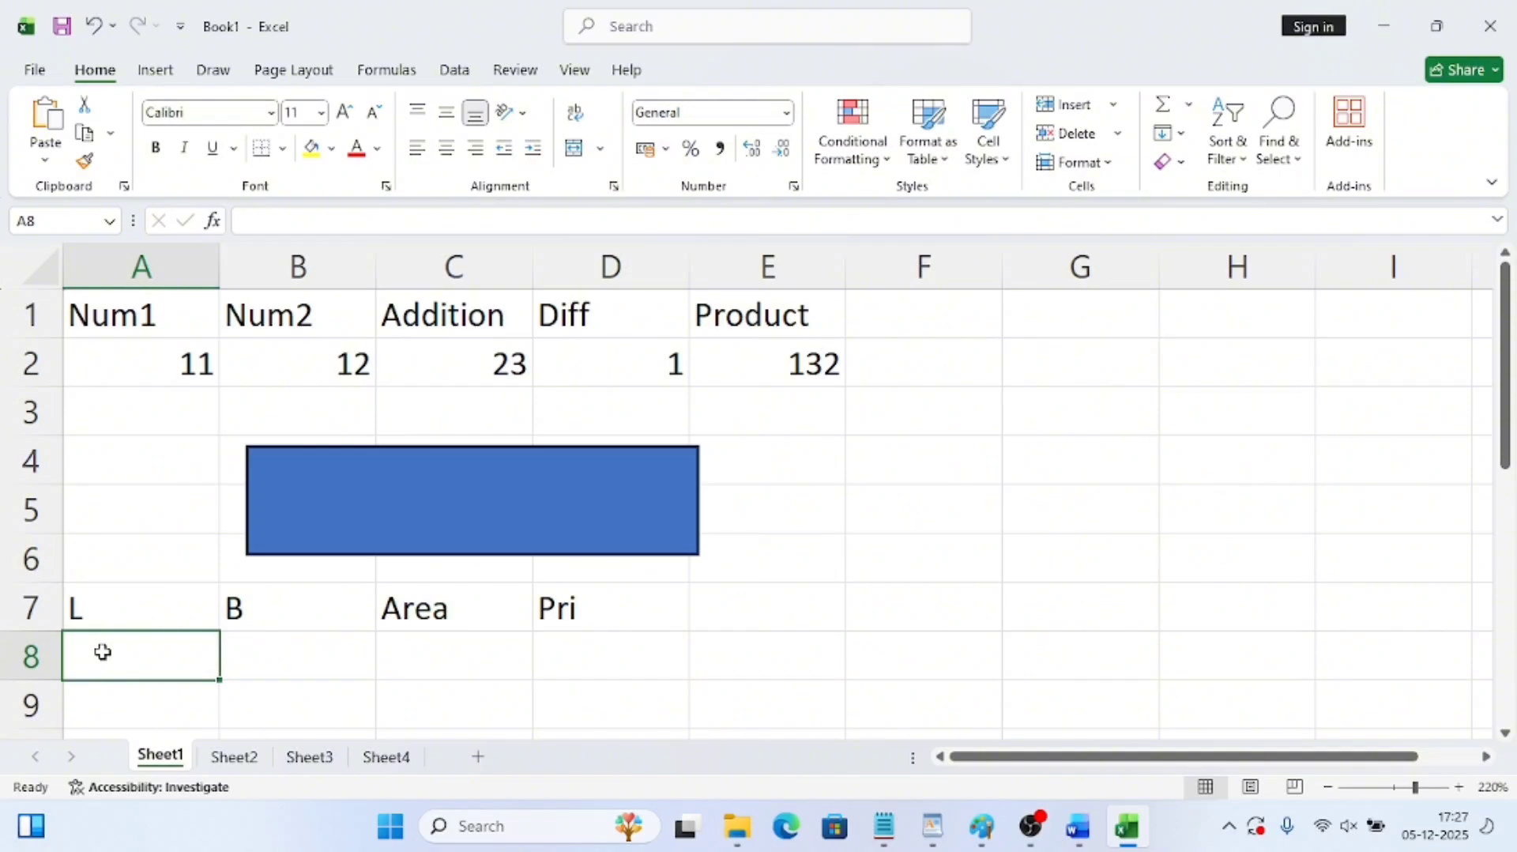
pyautogui.write('5')
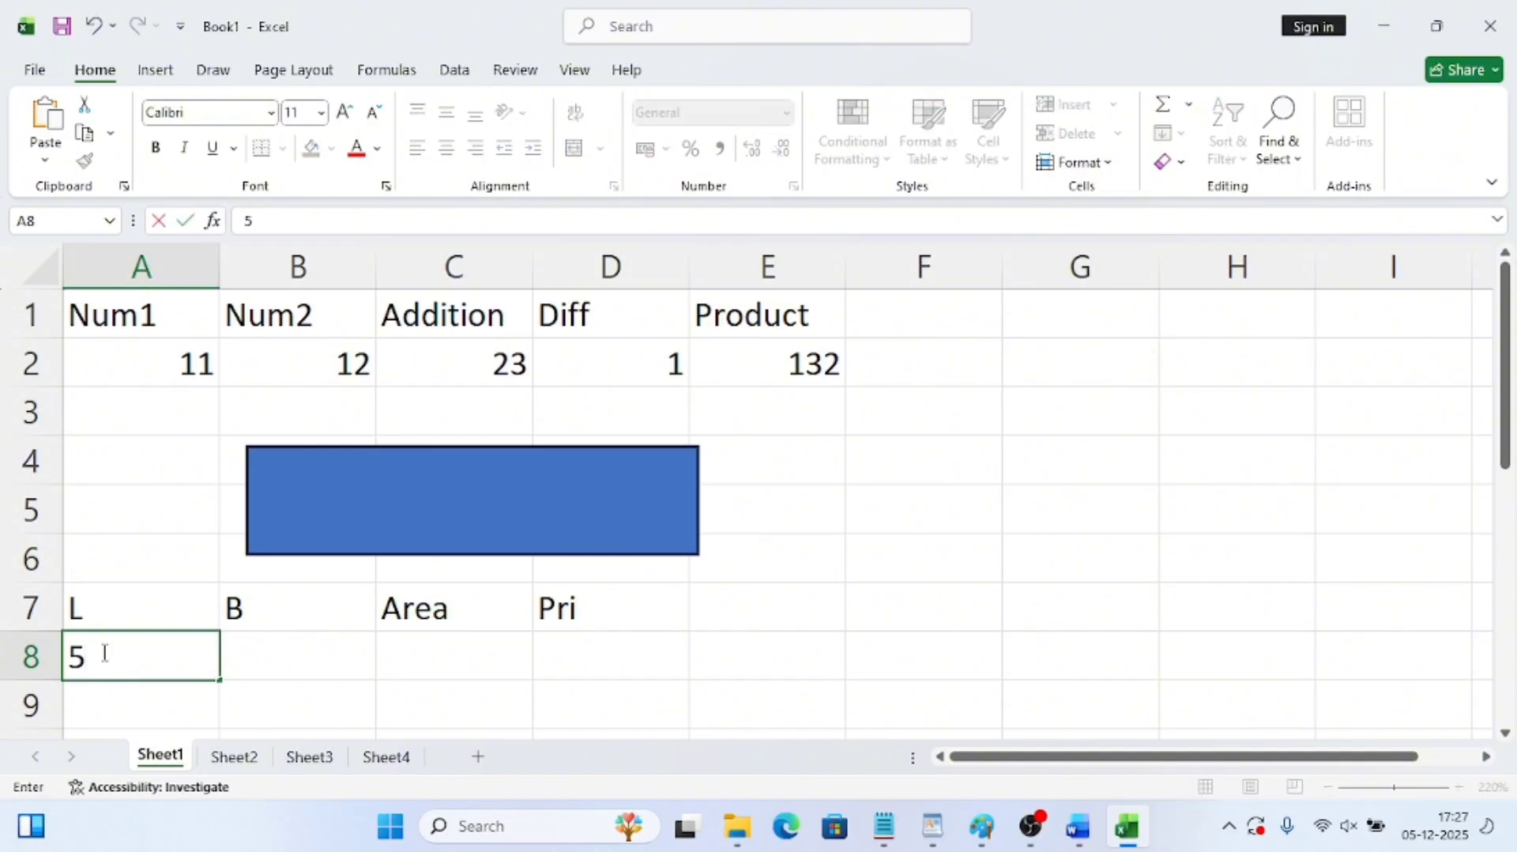
pyautogui.press('Tab')
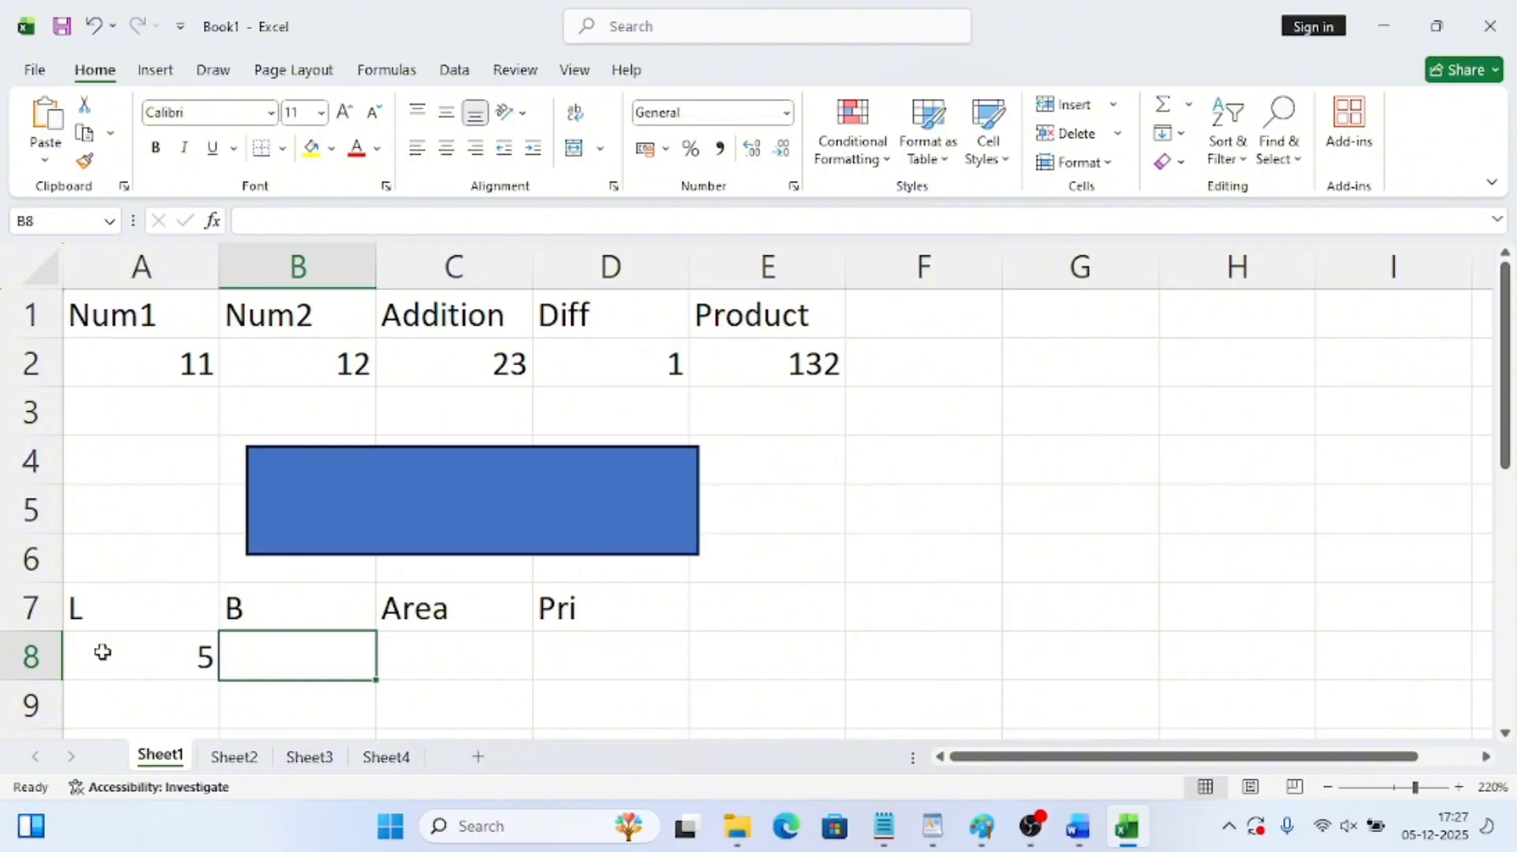
pyautogui.write('3')
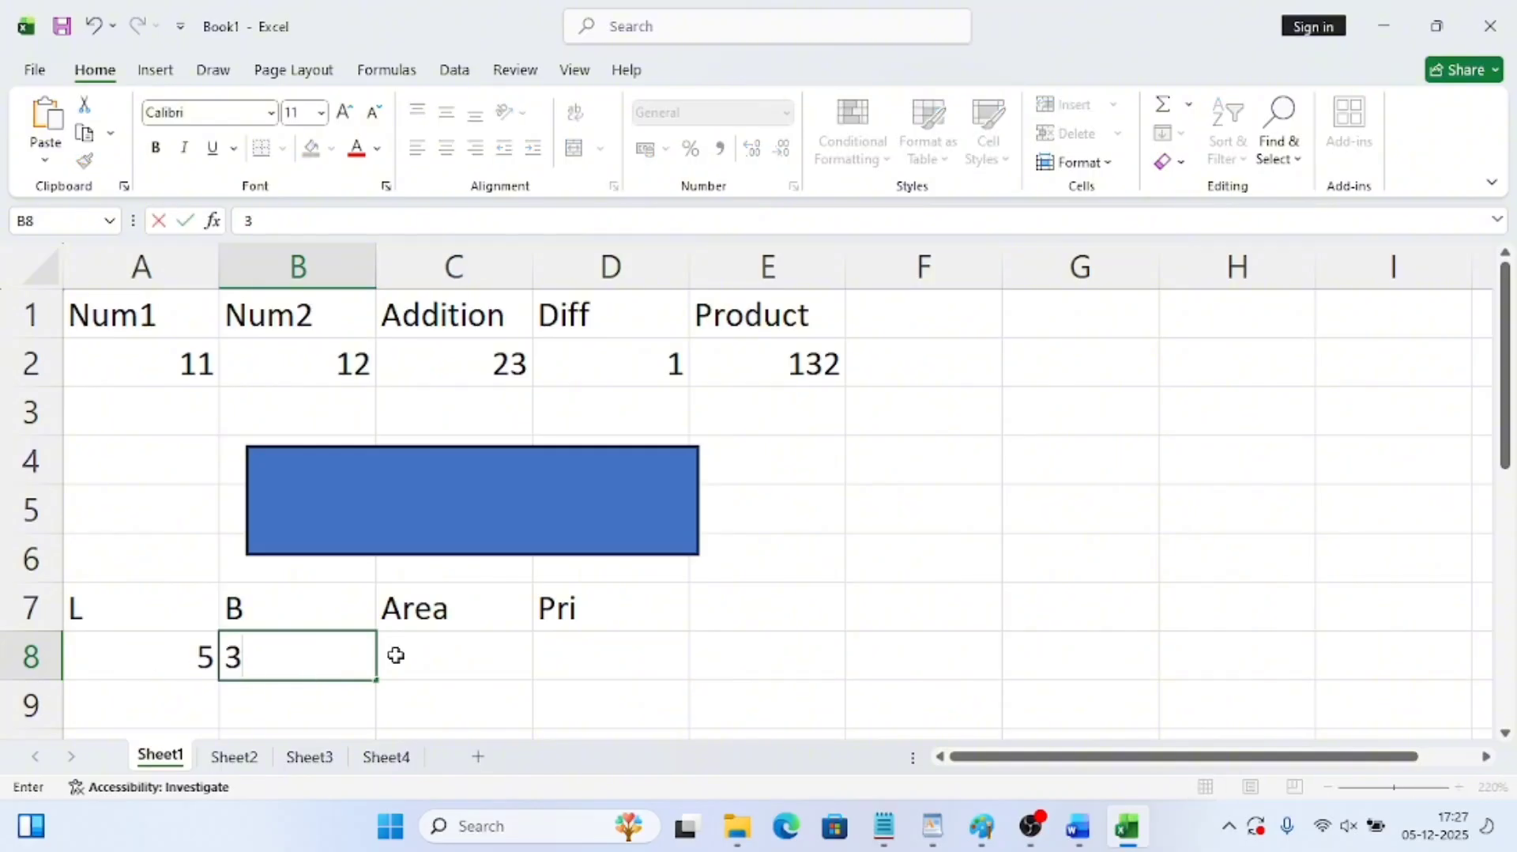
pyautogui.press('Tab')
# Build the formula =A8*B8 in cell C8 under Area by picking the length and breadth cells as references
pyautogui.scroll(-1, 413, 650)
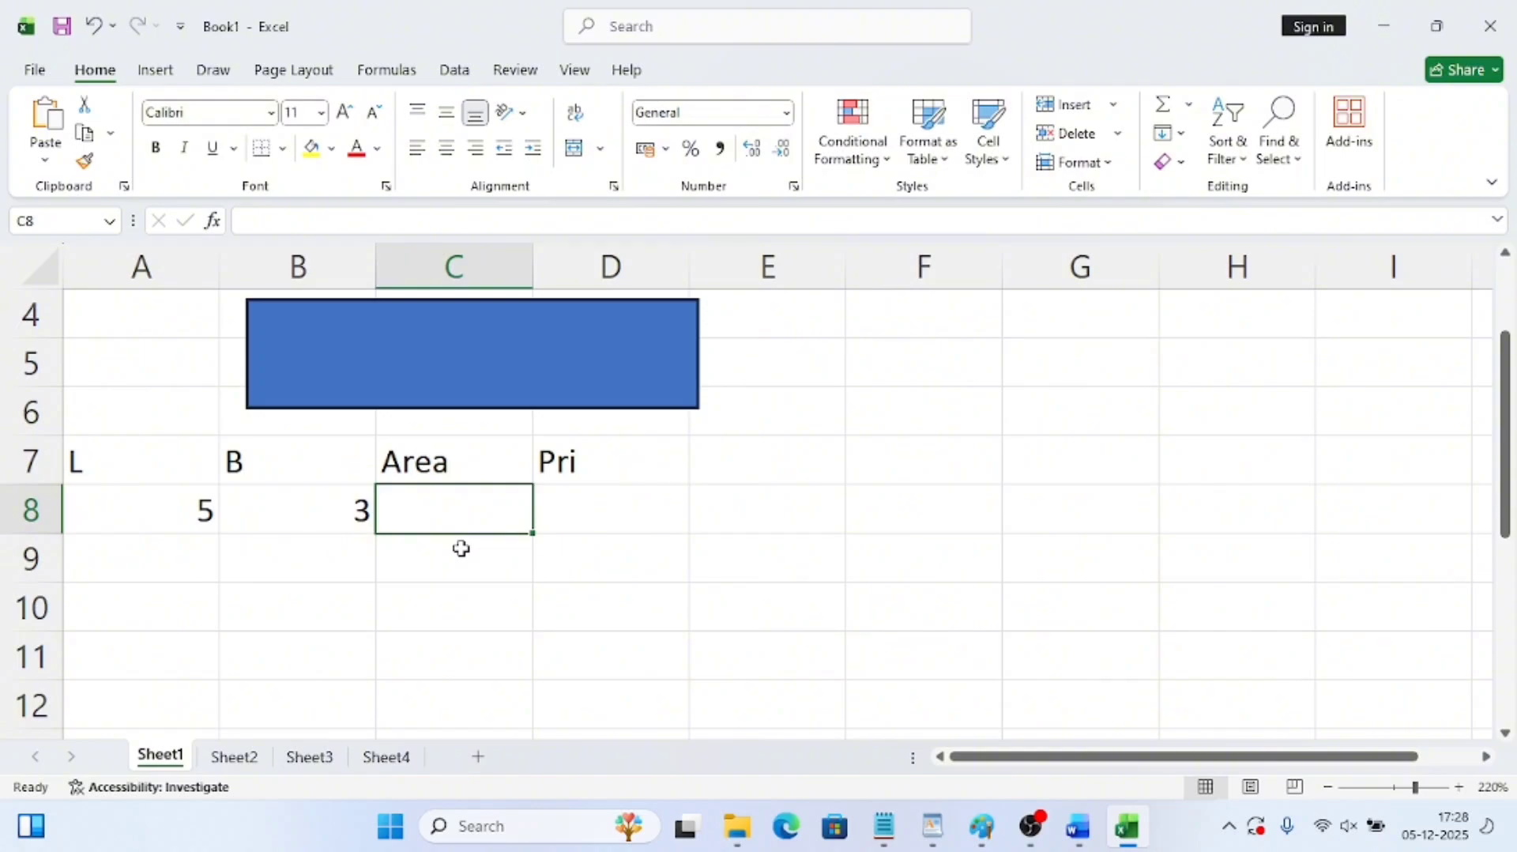
pyautogui.write('=')
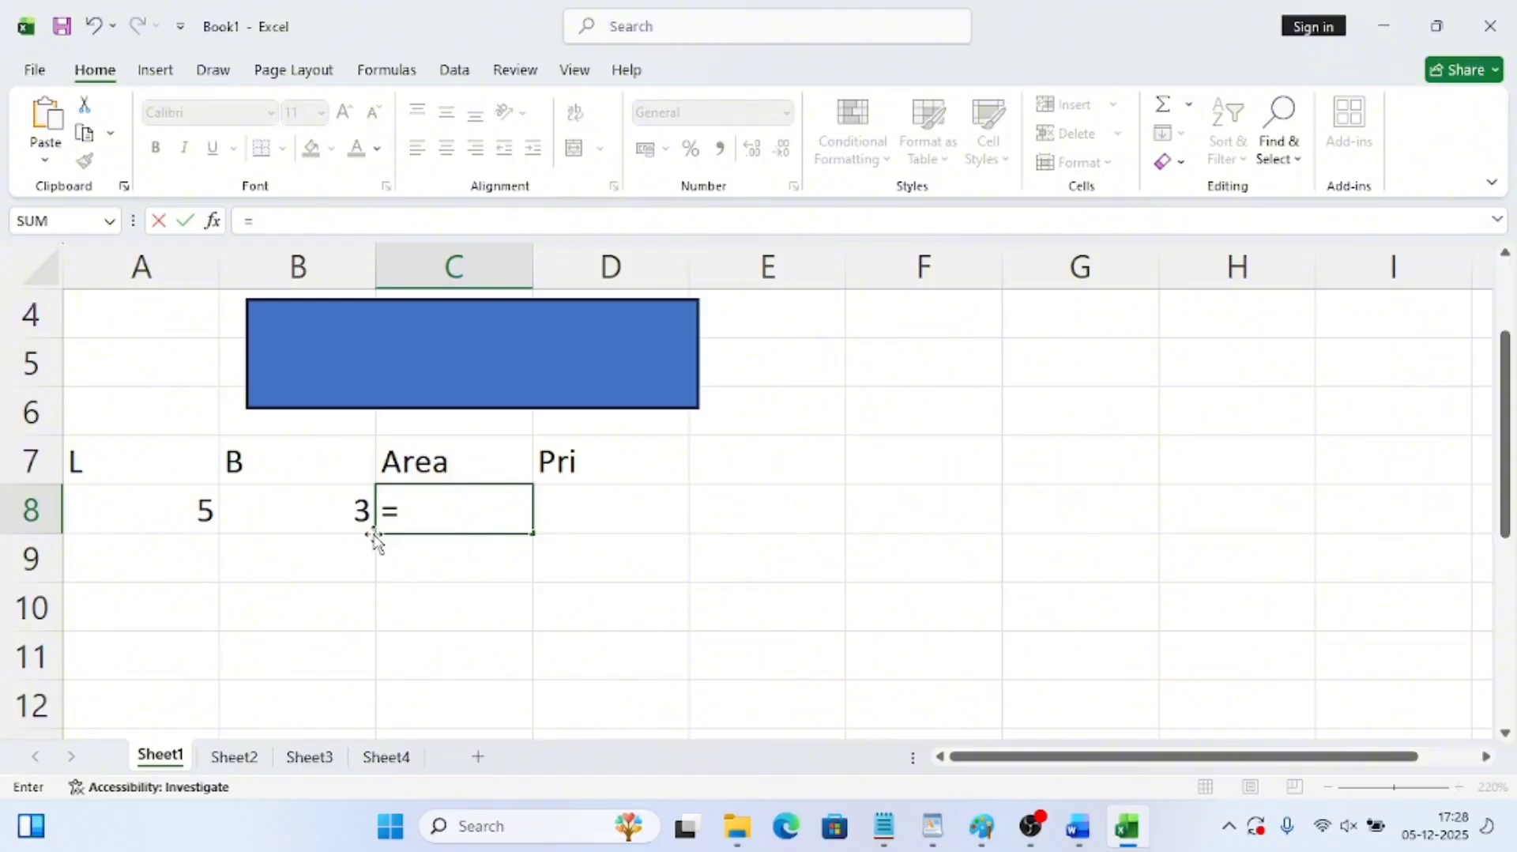
pyautogui.click(192, 509)
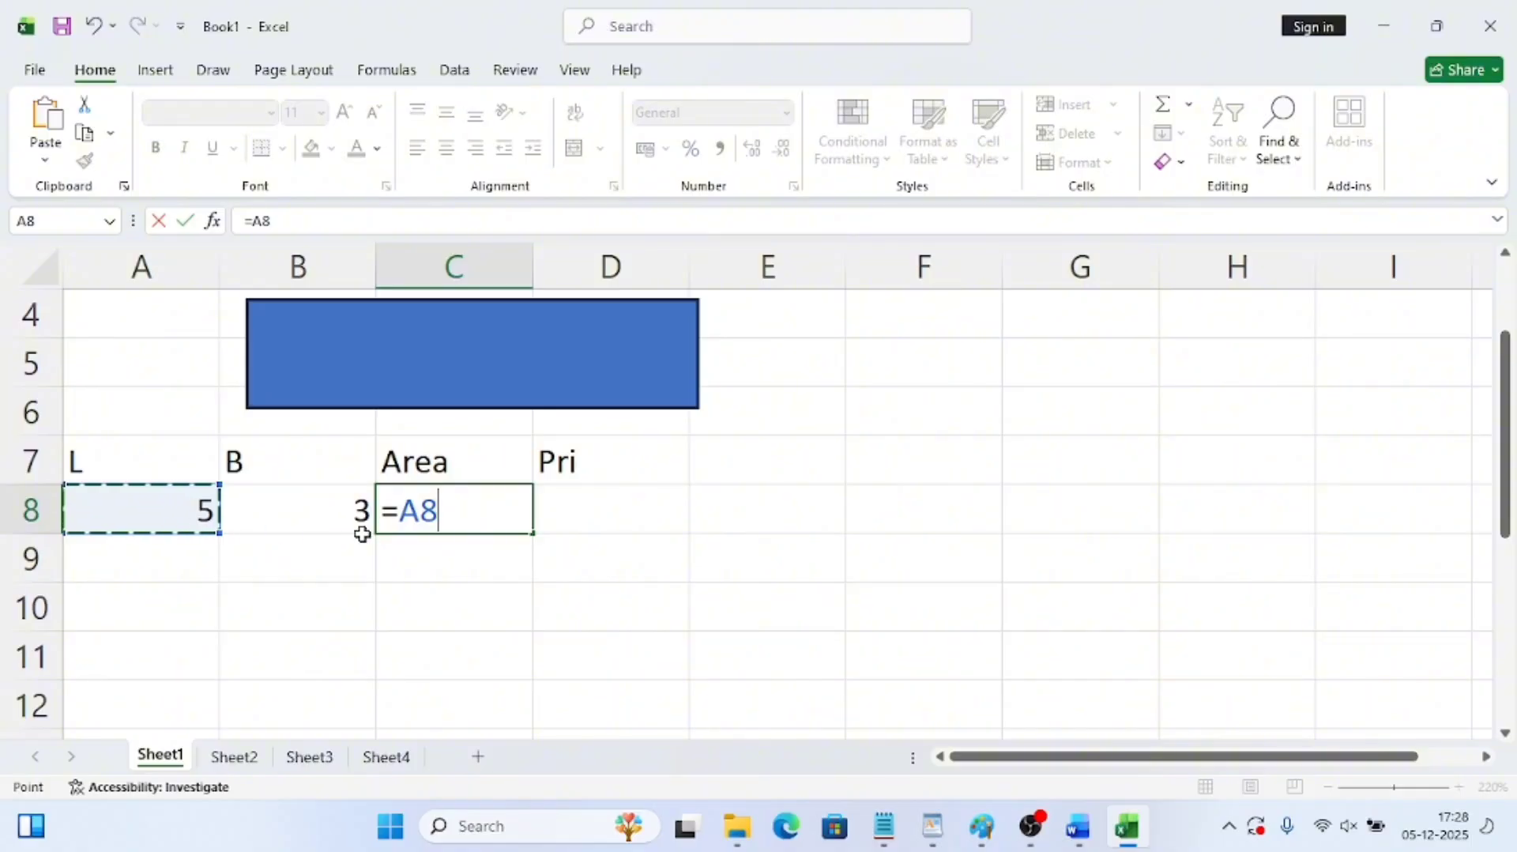
pyautogui.write('*')
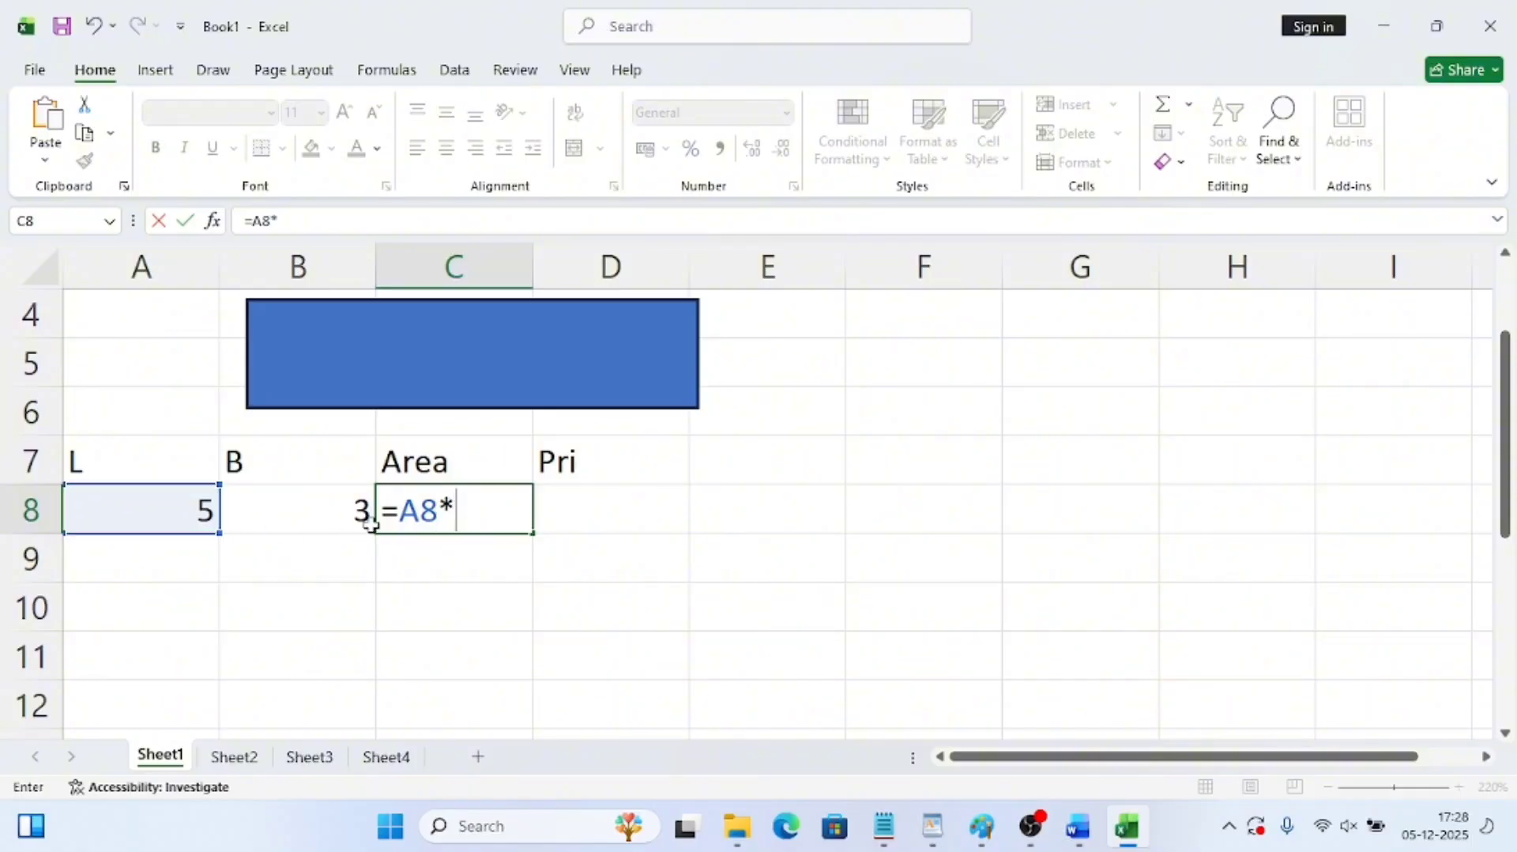
pyautogui.click(338, 512)
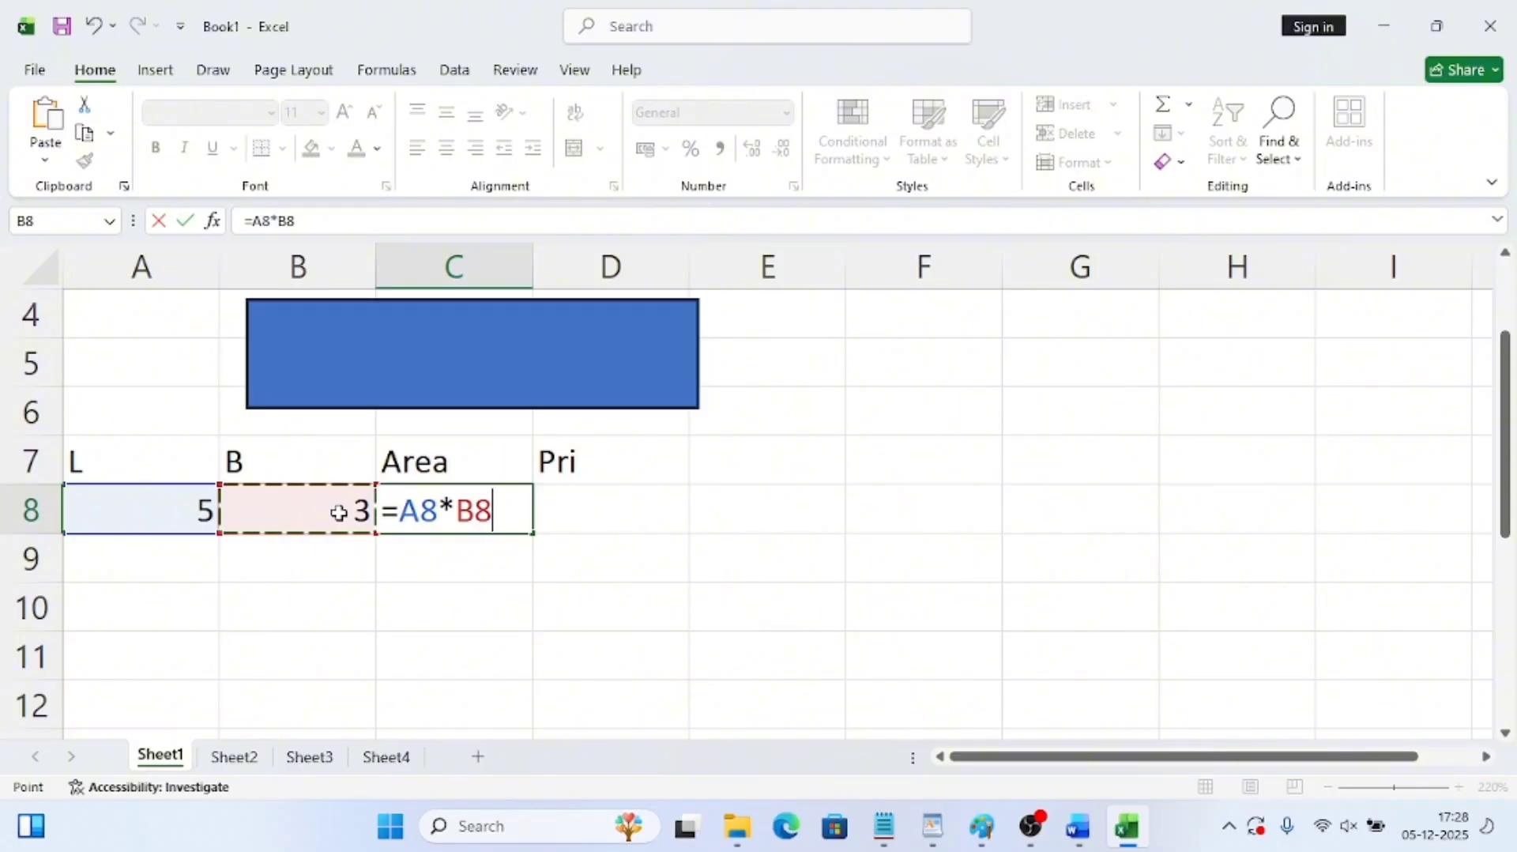
pyautogui.press('Return')
pyautogui.click(451, 512)
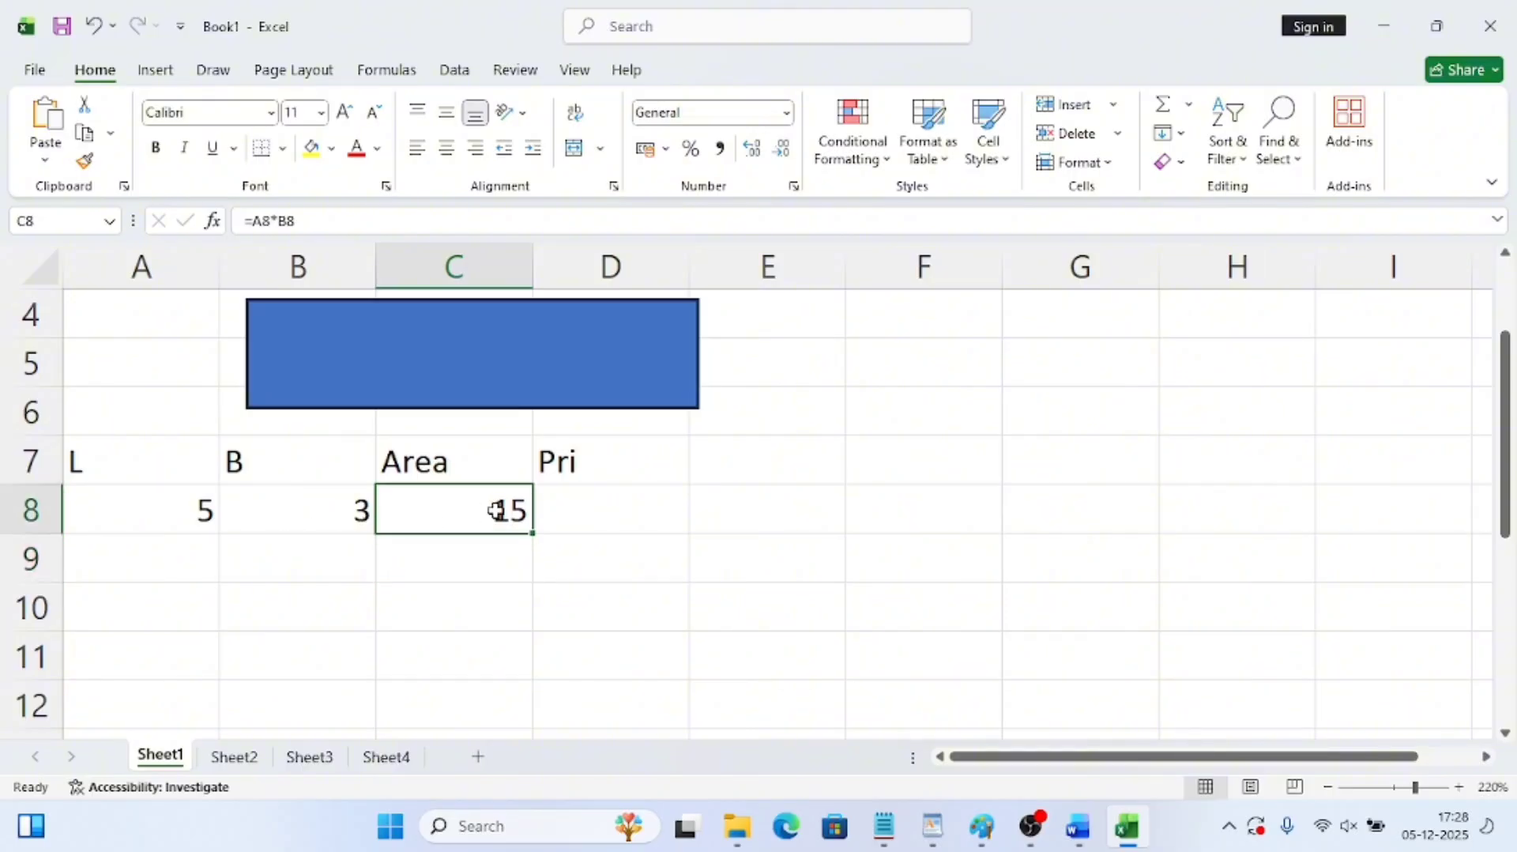
# Build the perimeter formula =2*(A8+B8) in cell D8 under Pri, picking the length and breadth cells as references
pyautogui.click(563, 512)
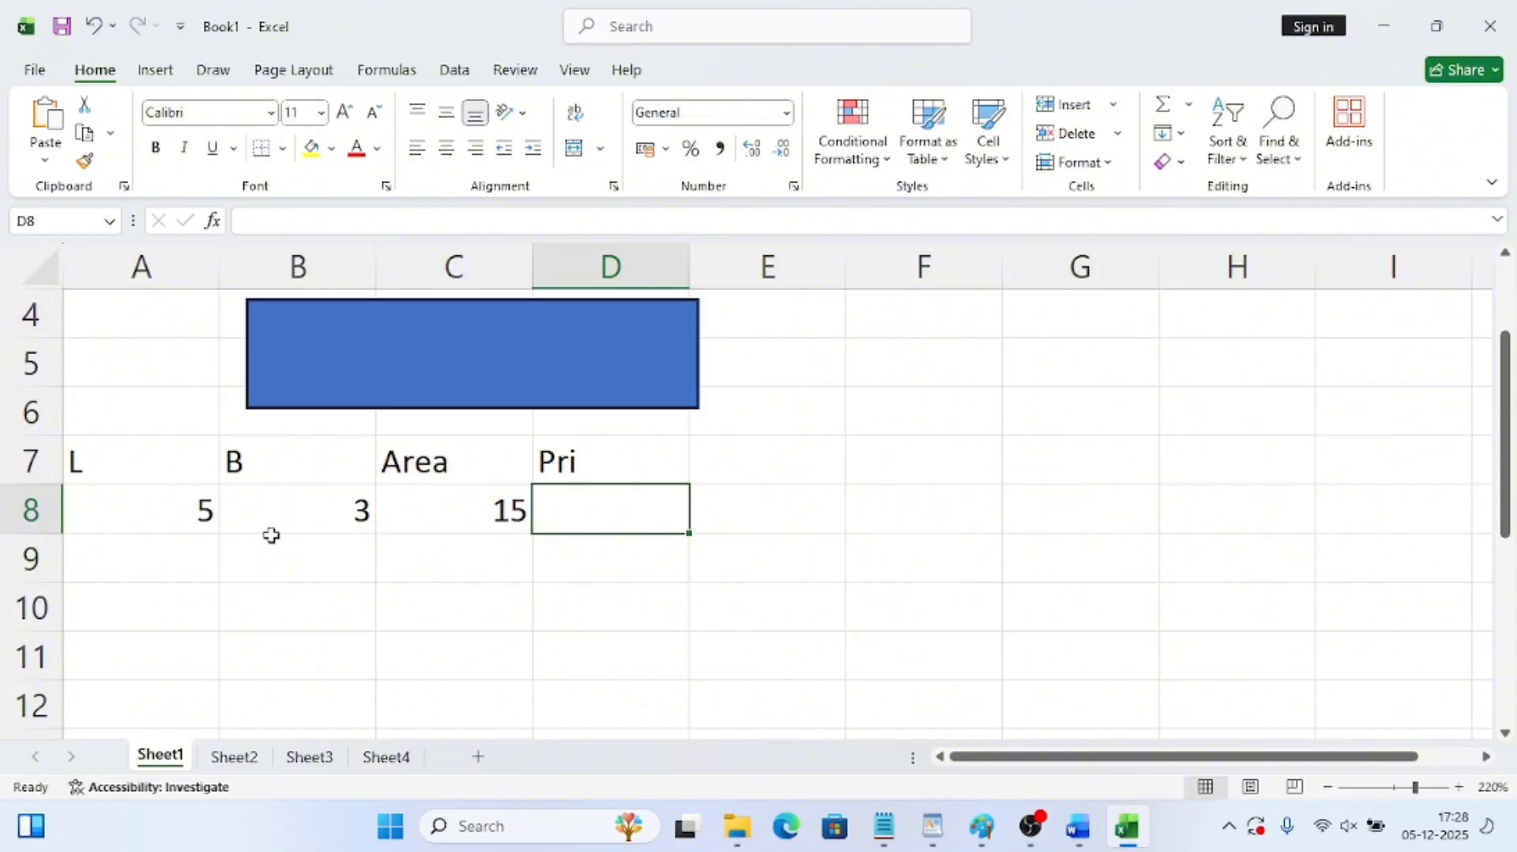
pyautogui.write('=')
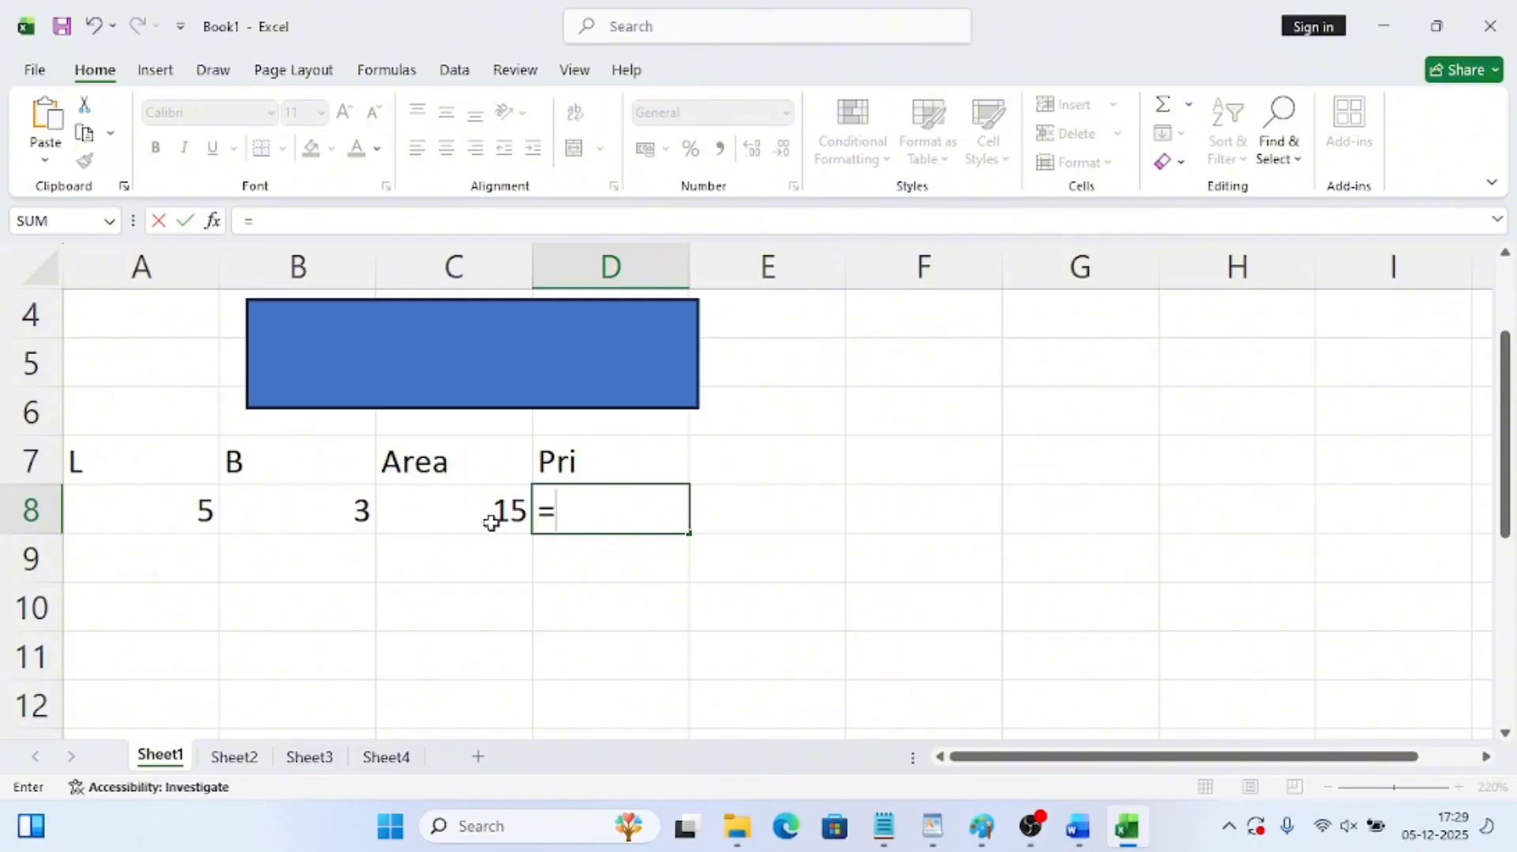
pyautogui.write('2')
pyautogui.write('*')
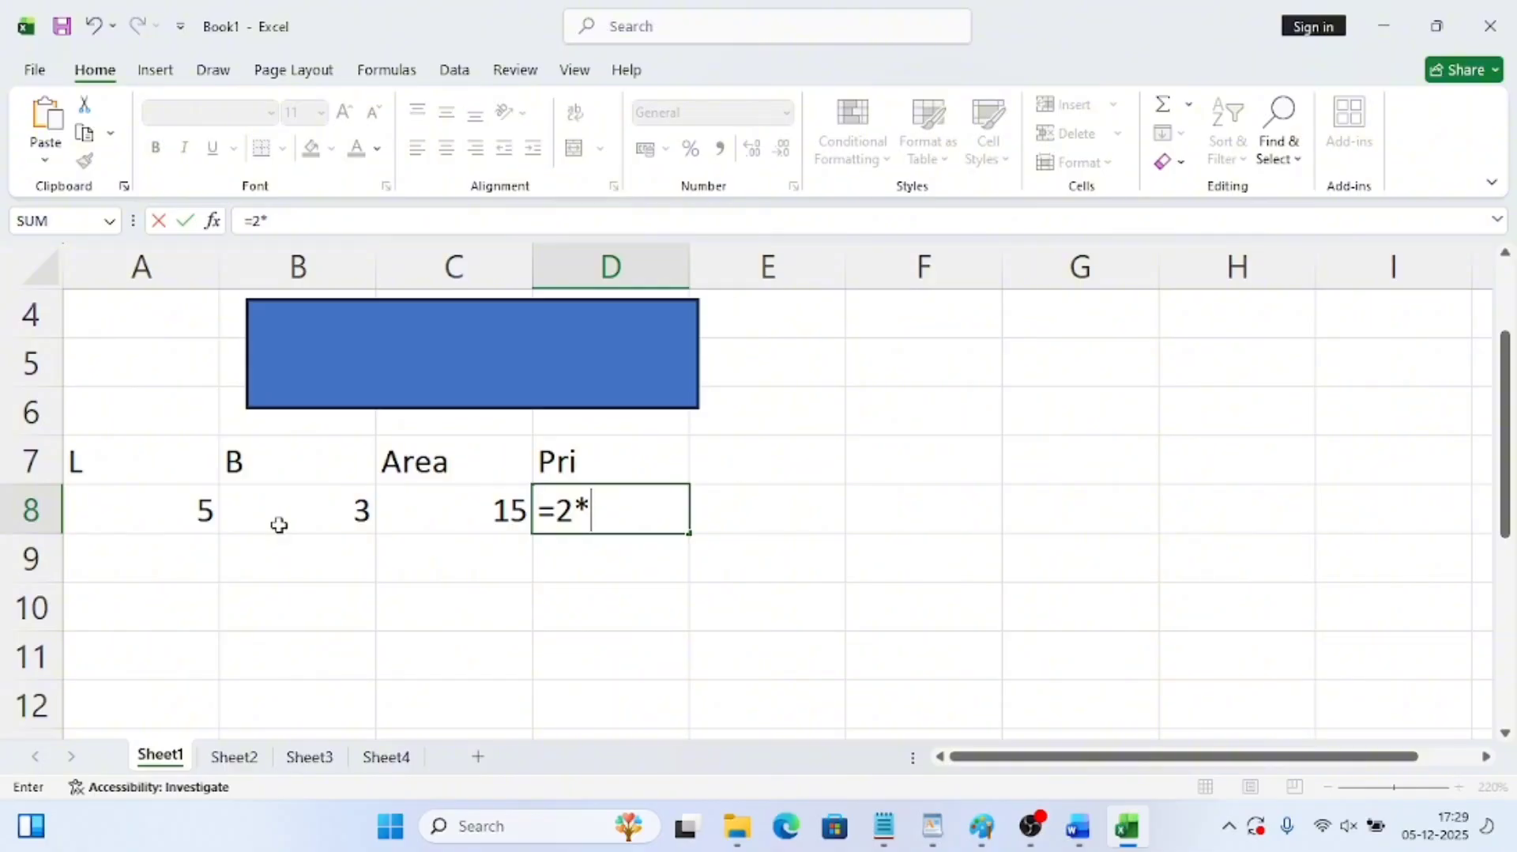
pyautogui.write('(')
pyautogui.click(188, 517)
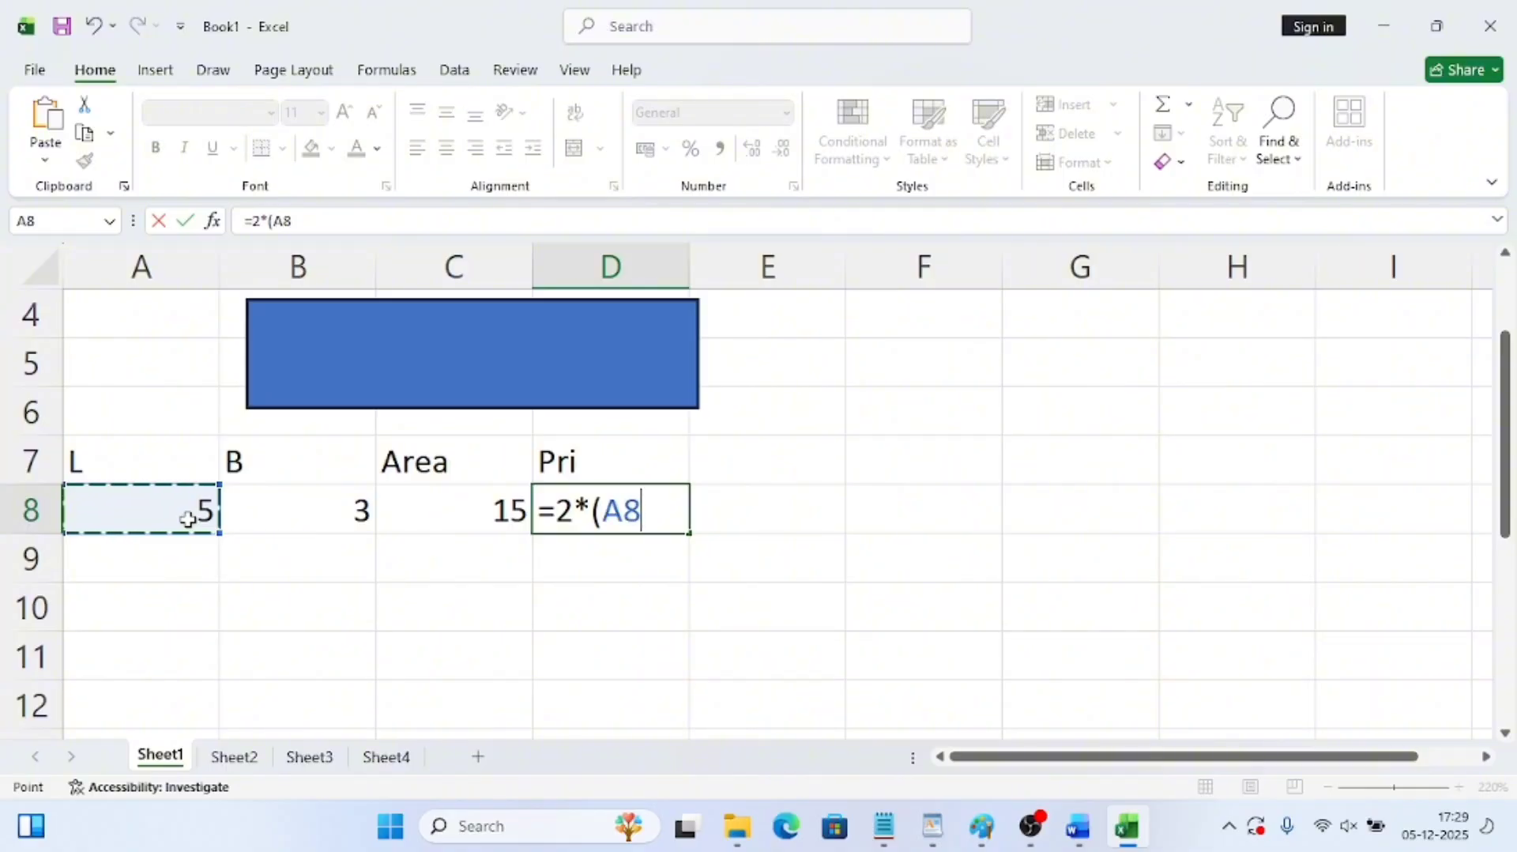
pyautogui.write('+')
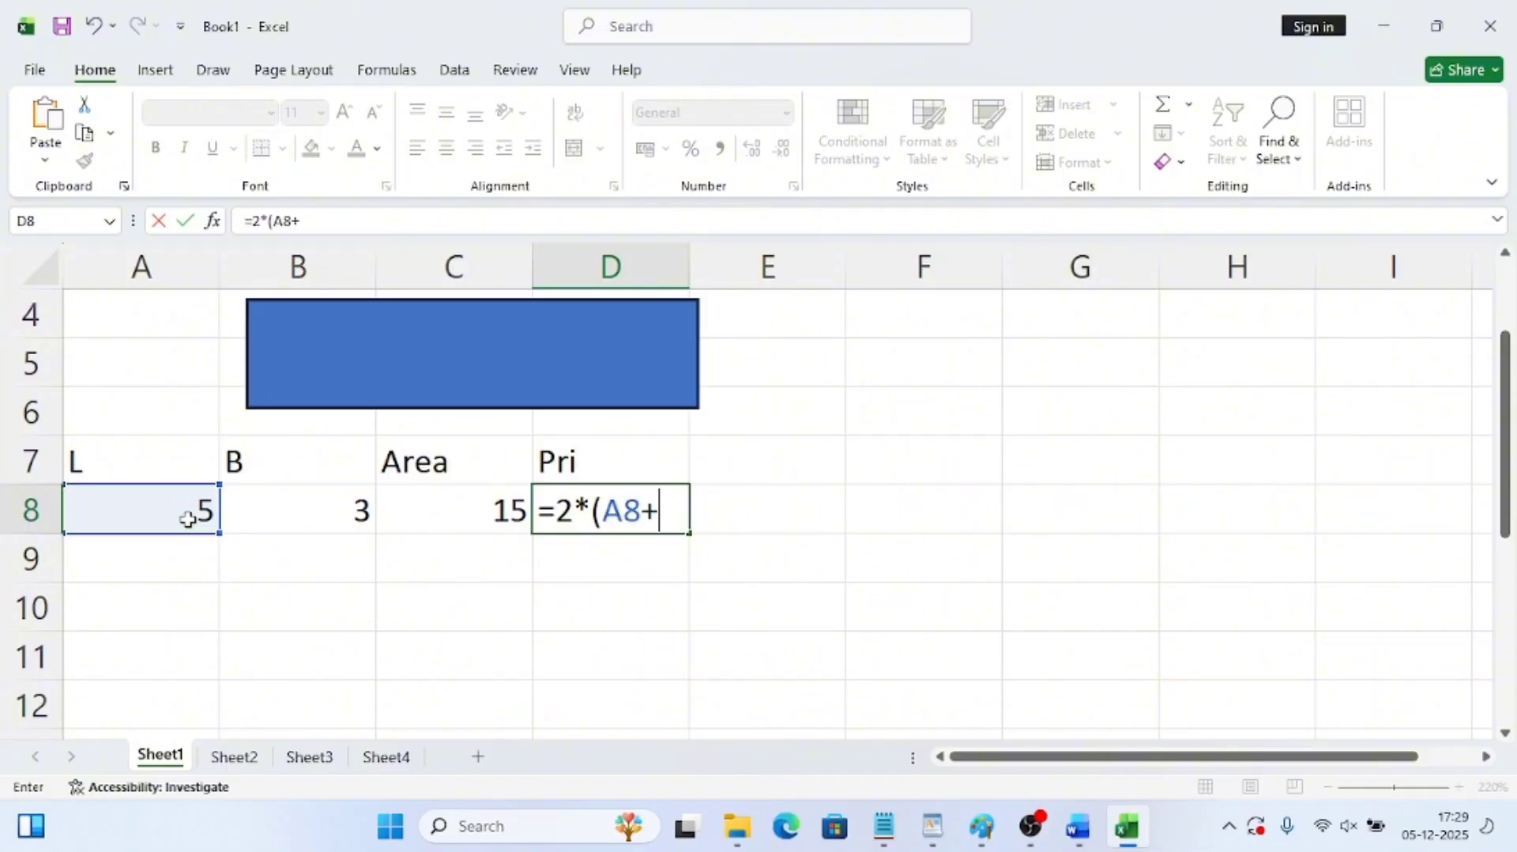
pyautogui.click(295, 511)
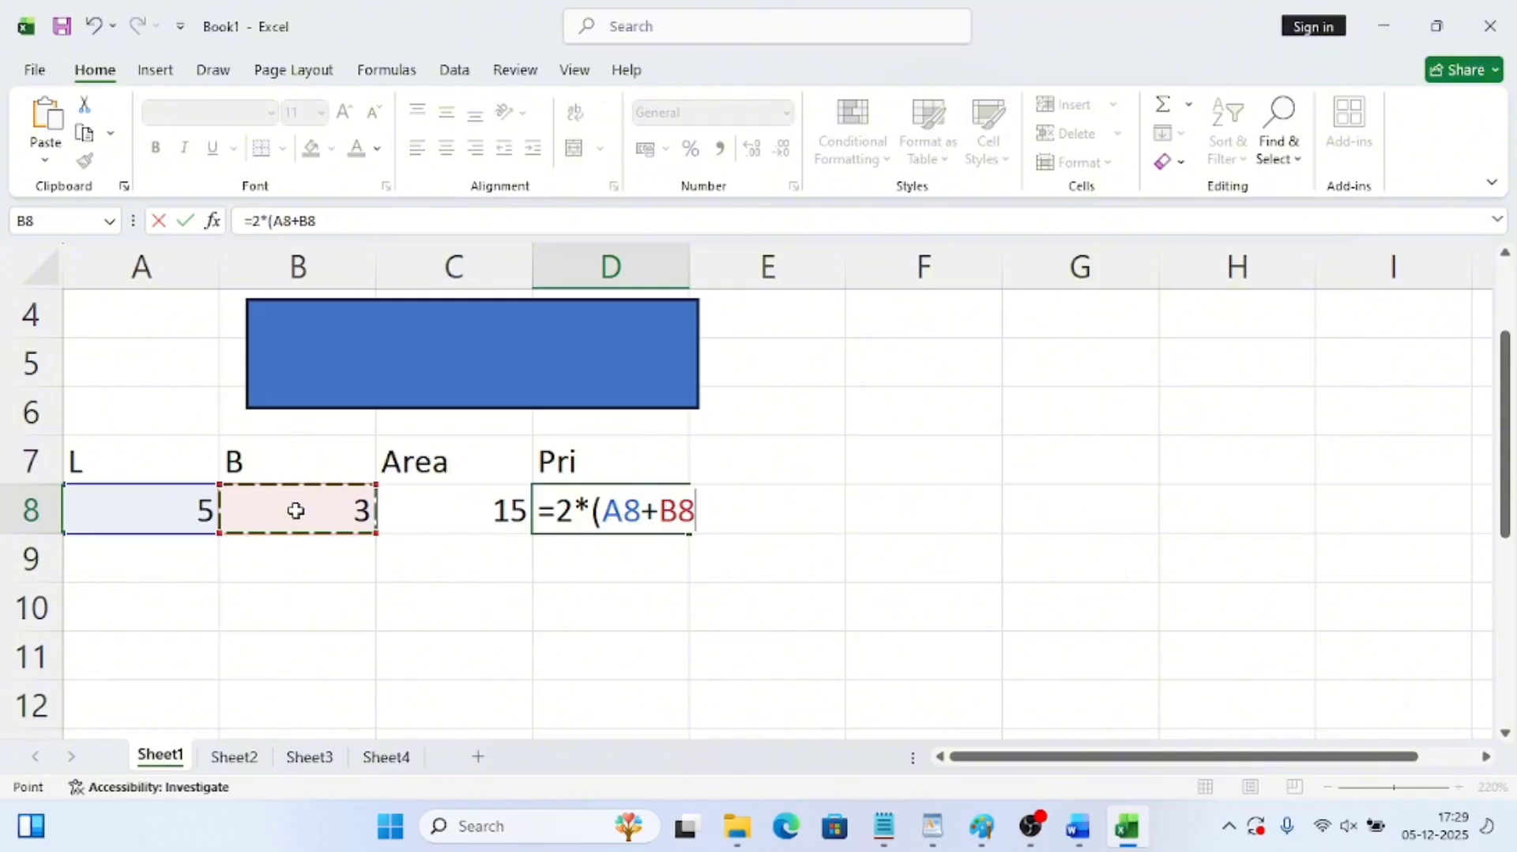
pyautogui.write(')')
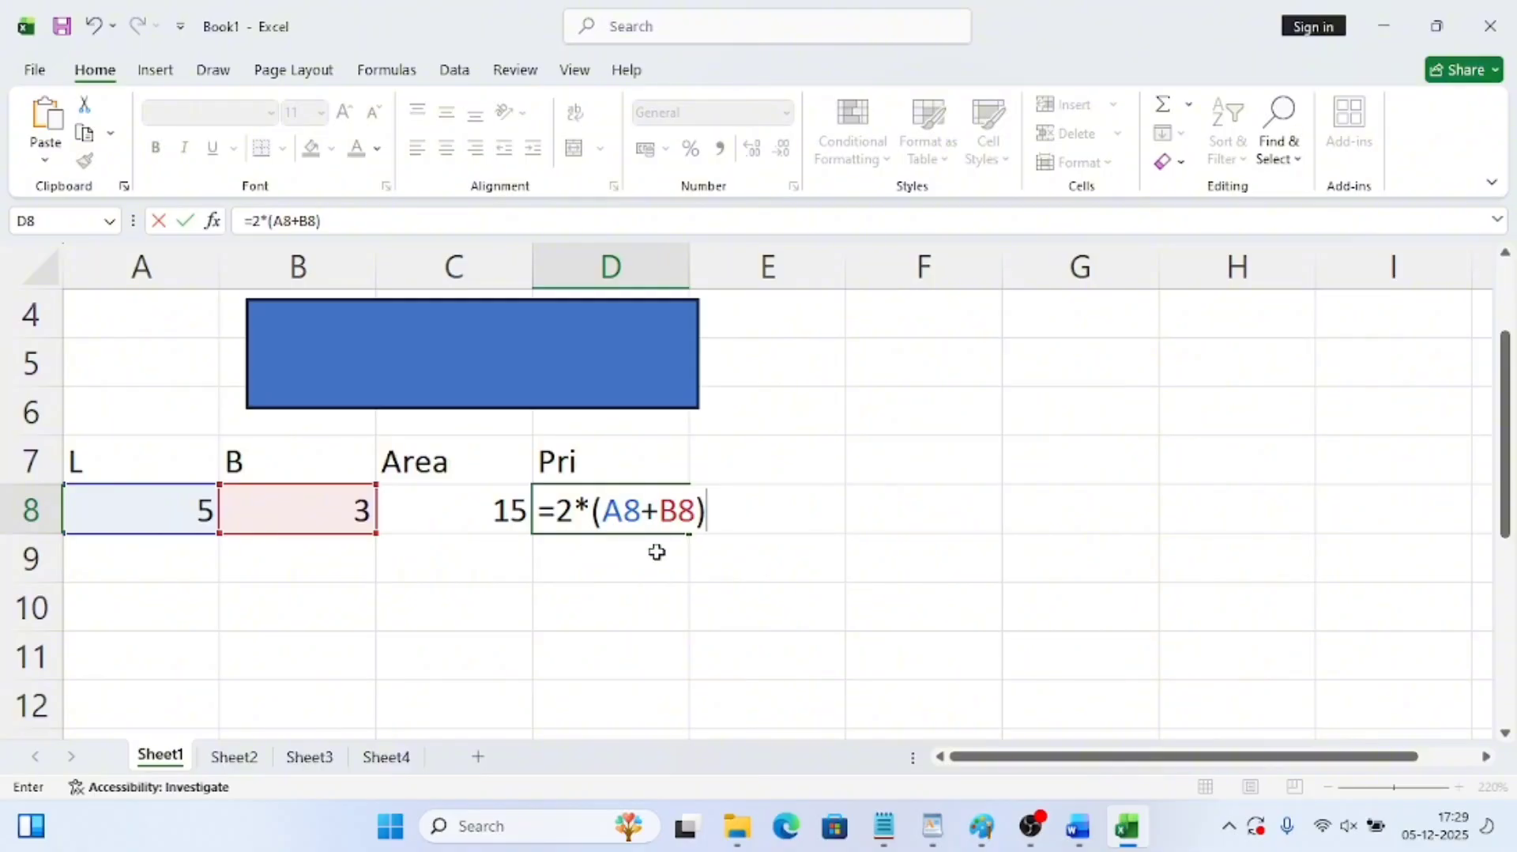
pyautogui.press('Return')
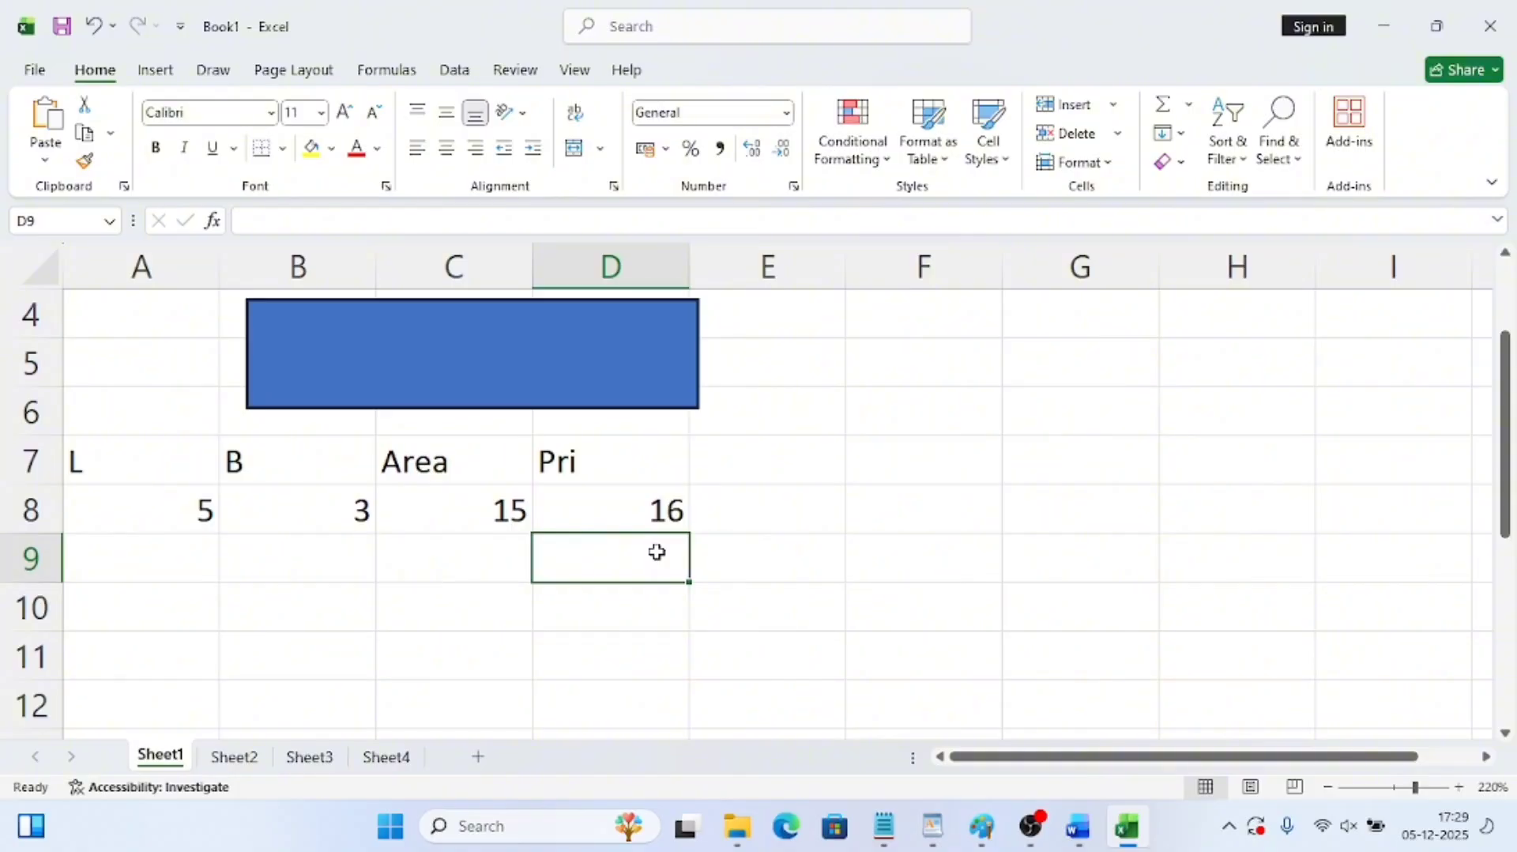
# Switch to Sheet2 and enter the headings A in cell A1 and capital B in cell B1
pyautogui.hotkey('ctrl', 'pagedown')
pyautogui.scroll(5, 95, 316)
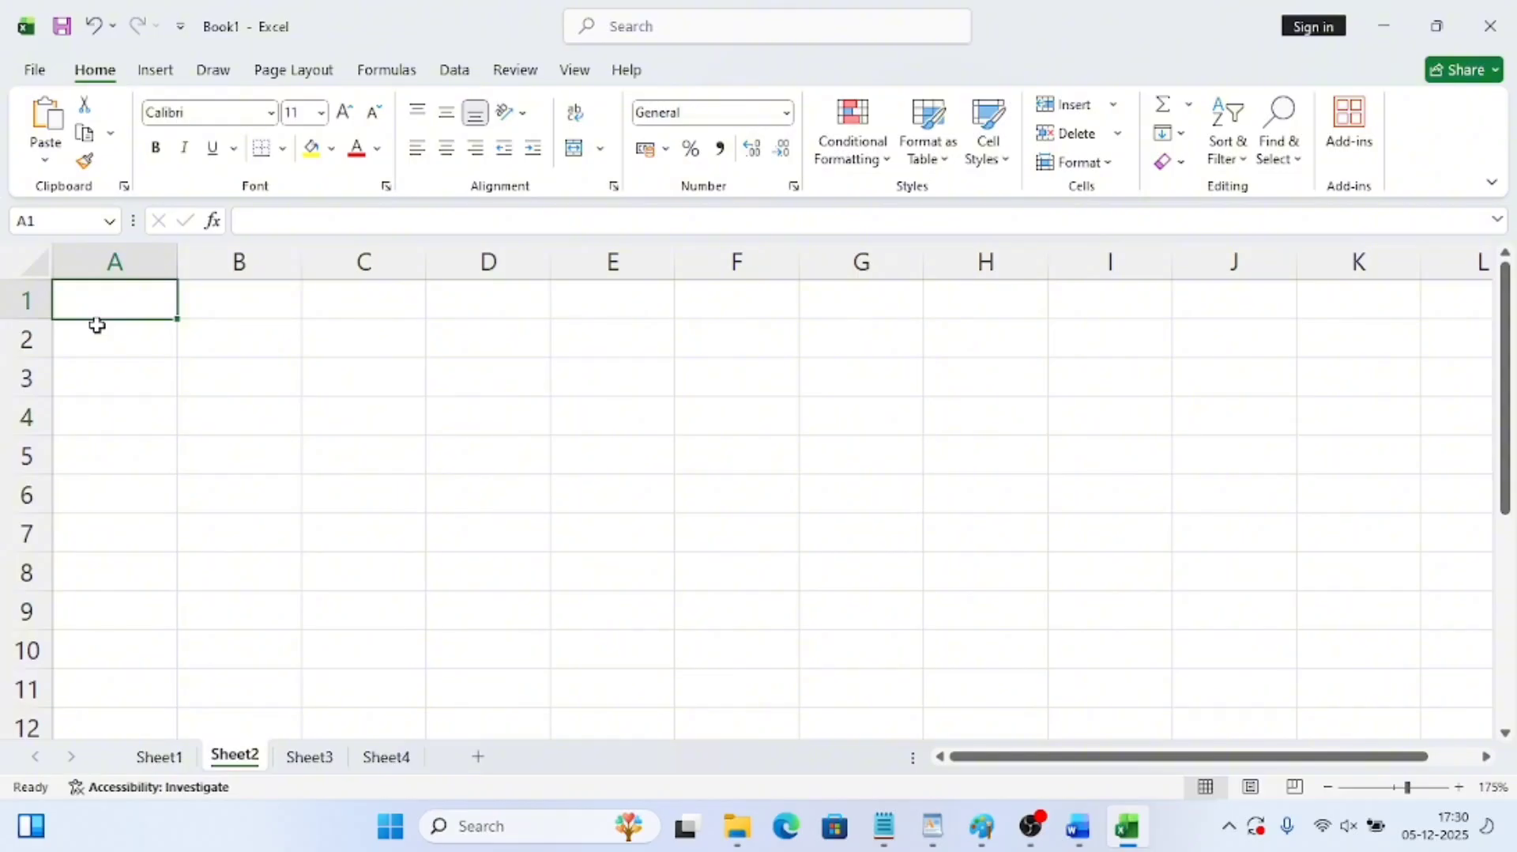
pyautogui.write('A')
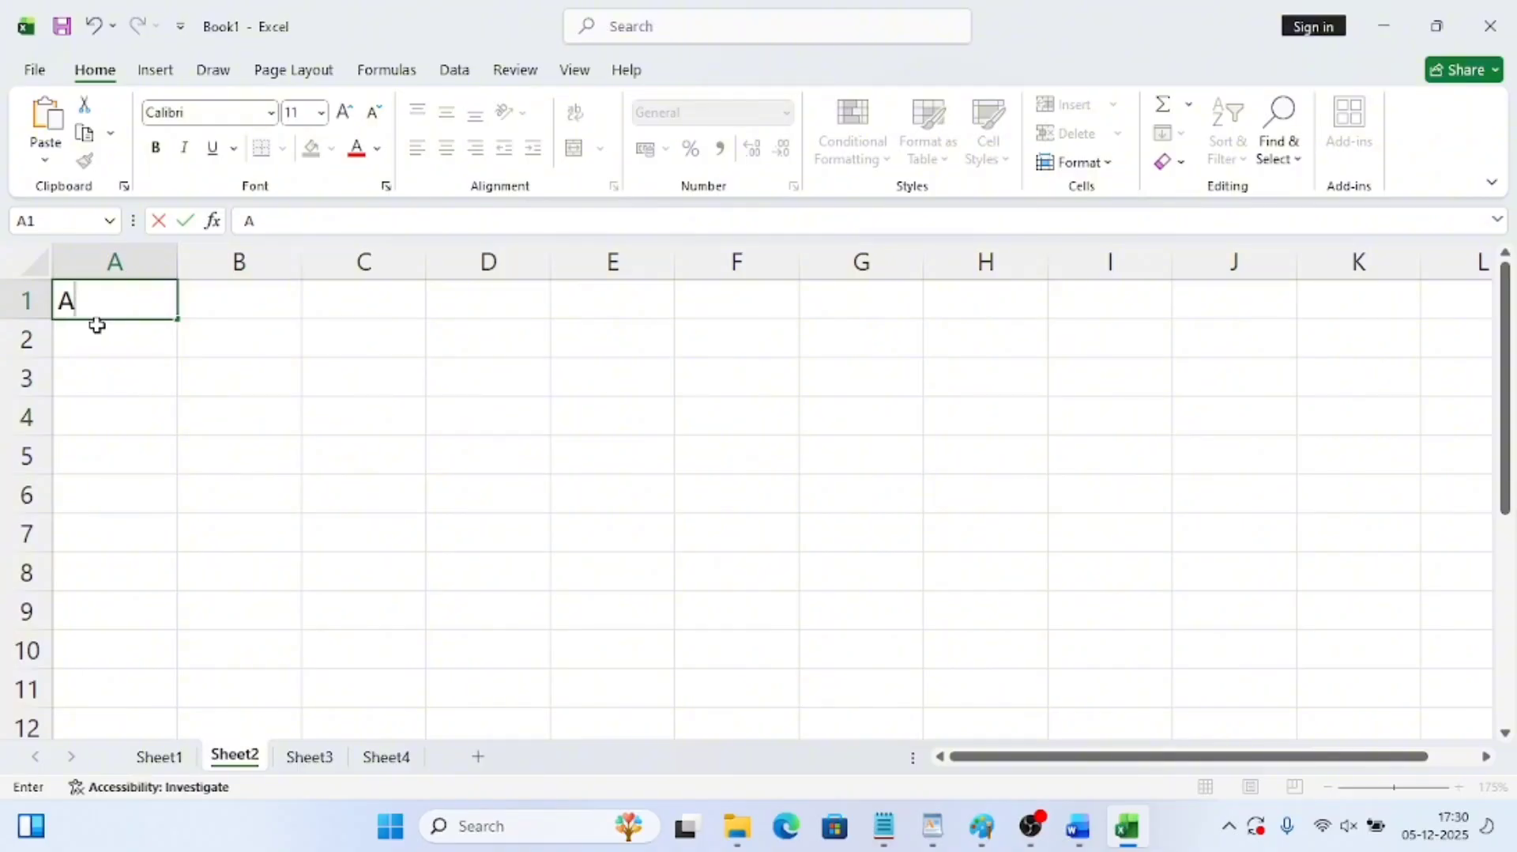
pyautogui.press('Tab')
pyautogui.write('b')
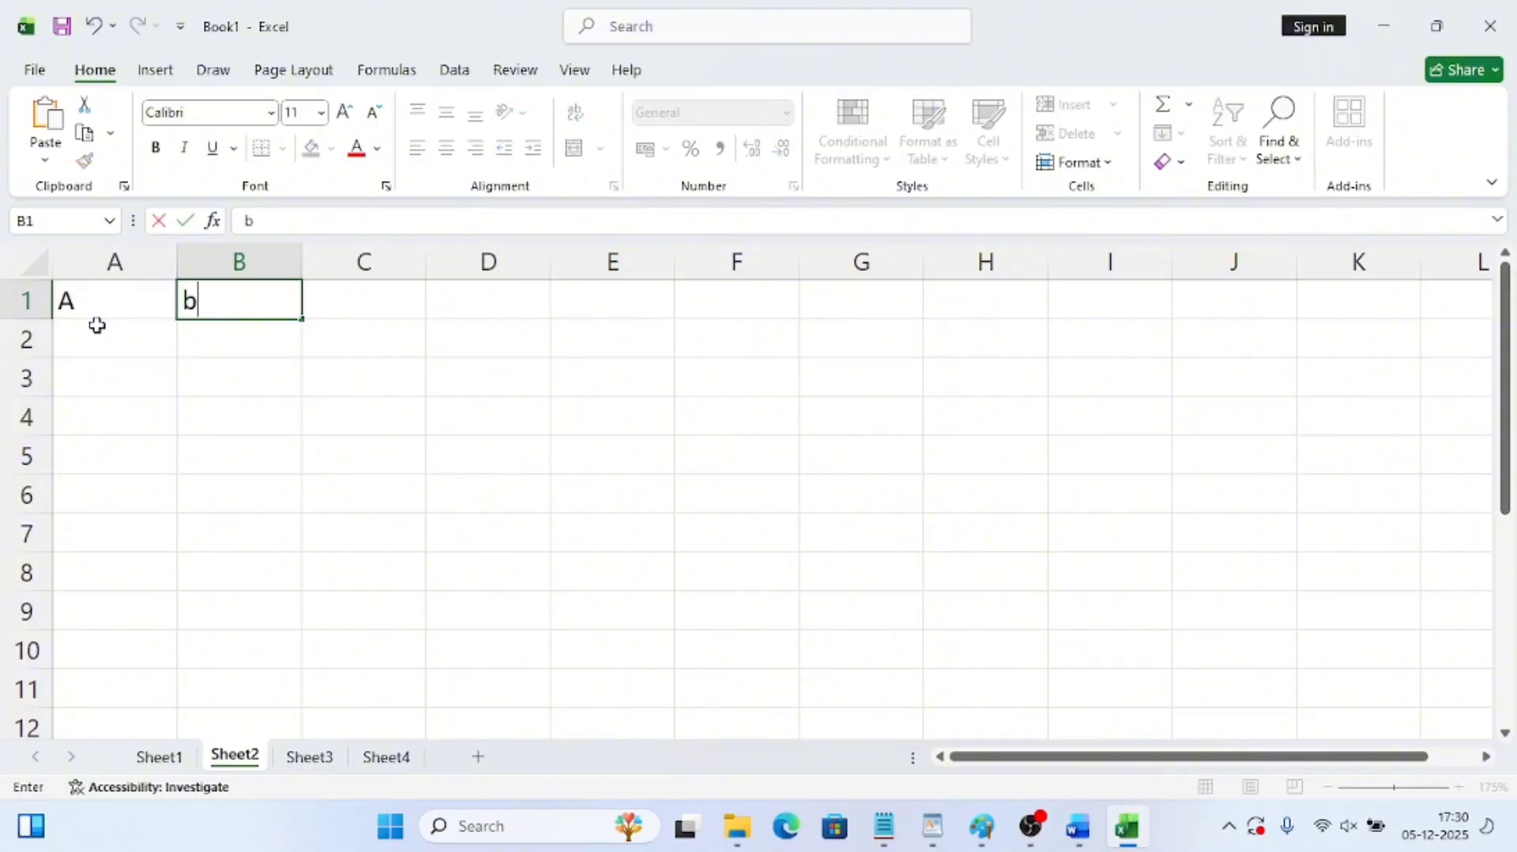
pyautogui.click(249, 330)
pyautogui.click(225, 303)
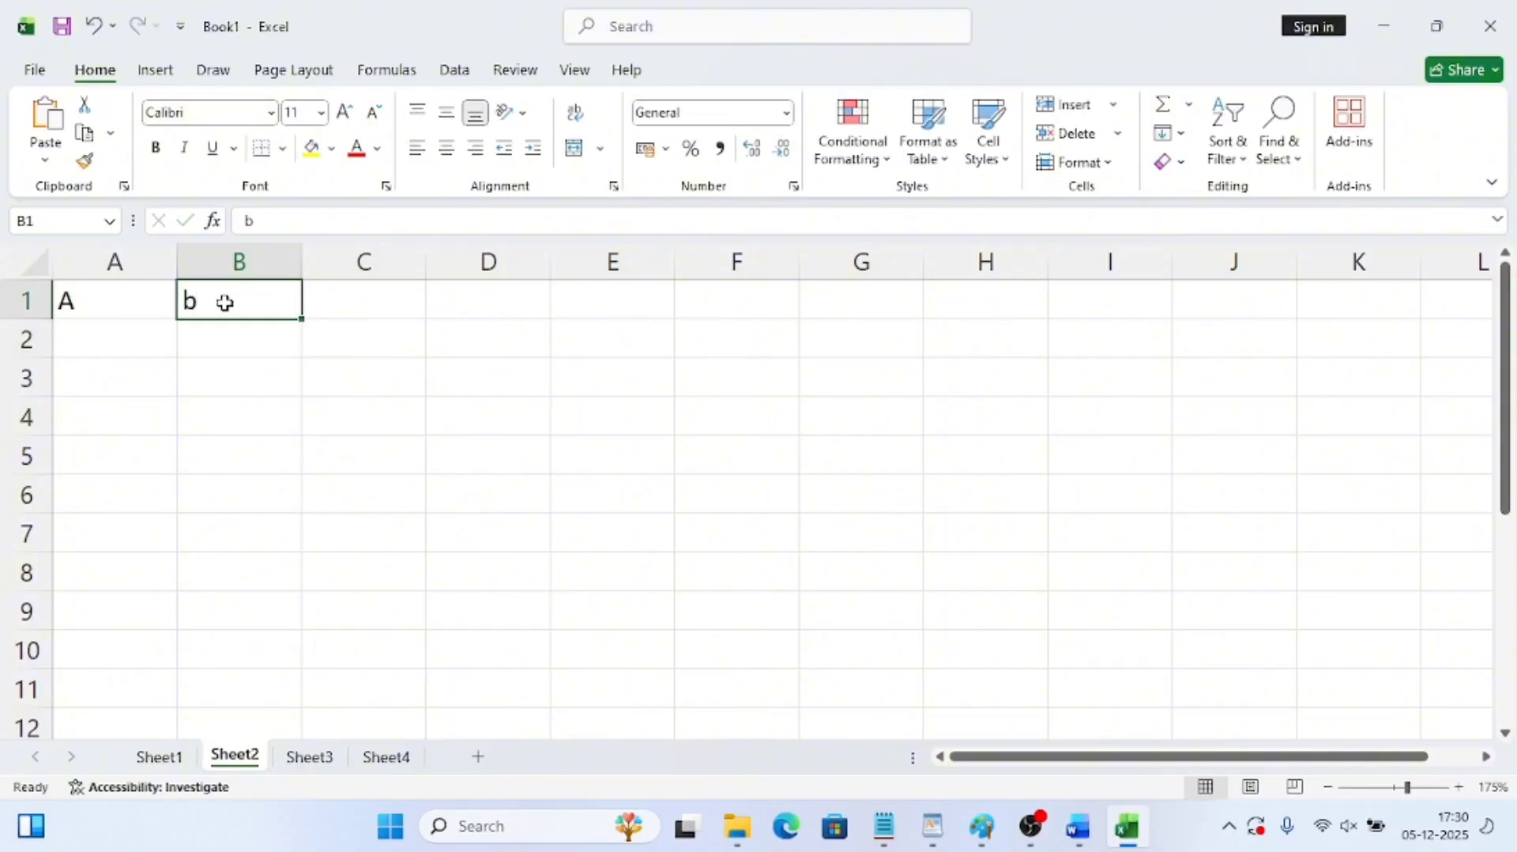
pyautogui.doubleClick(226, 304)
pyautogui.press('BackSpace')
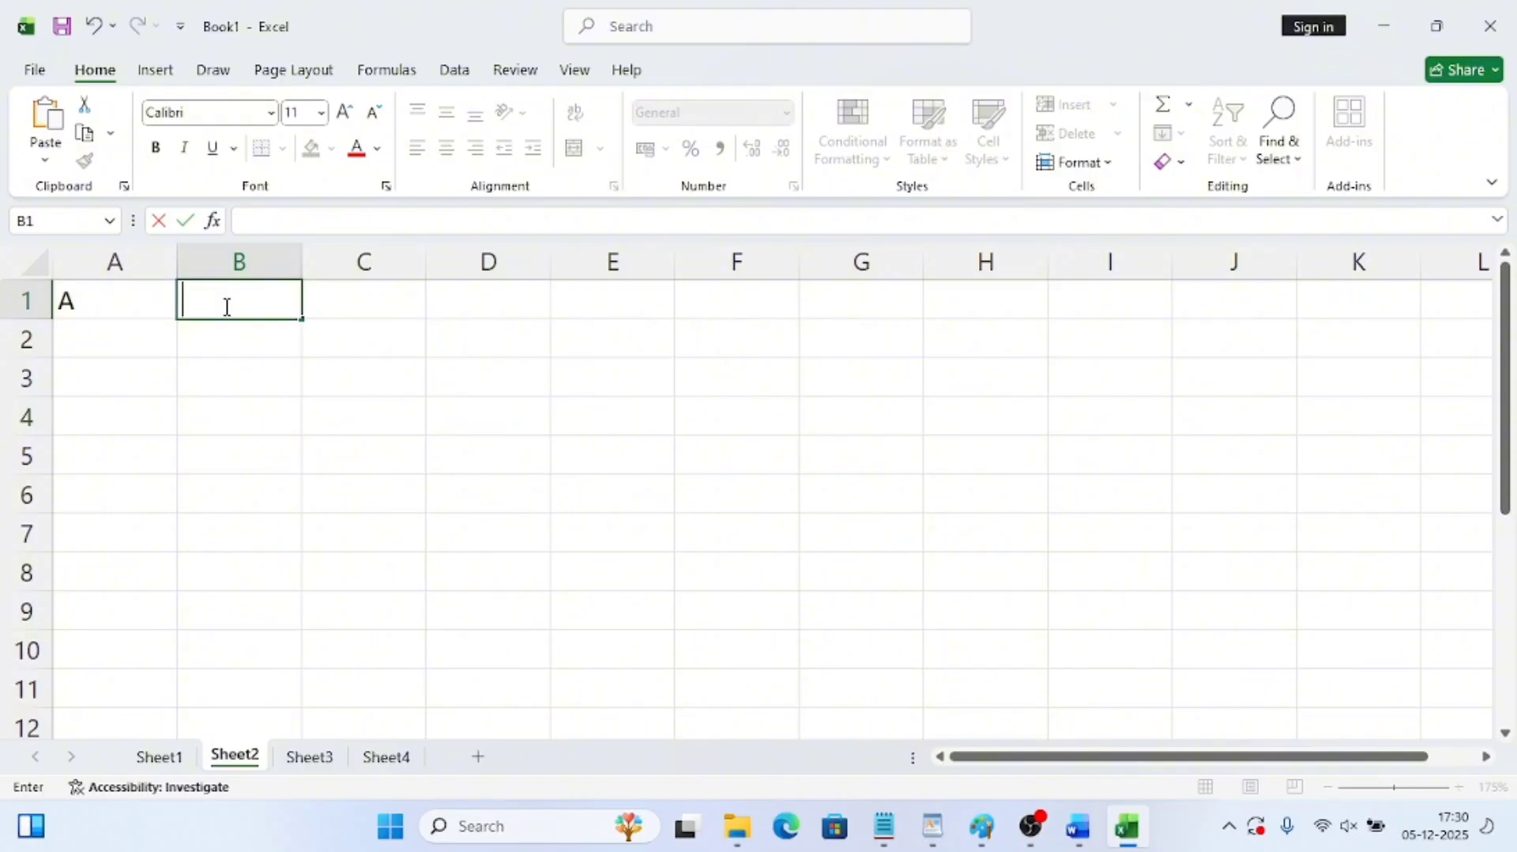
pyautogui.write('B')
pyautogui.press('Tab')
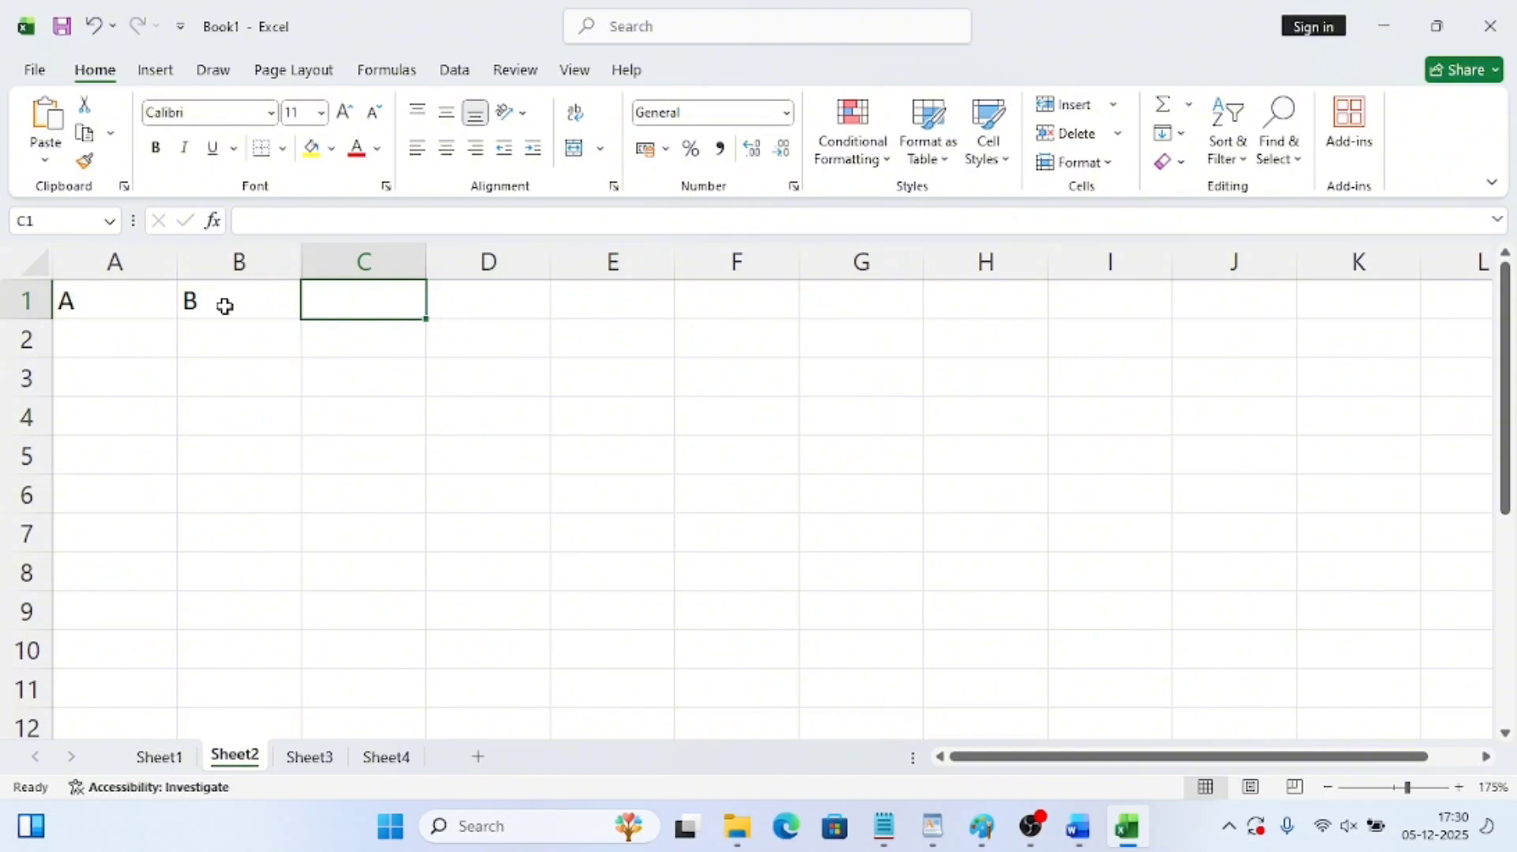
# Enter the heading (a+b)2 in cell C1 of Sheet2
pyautogui.write('(a')
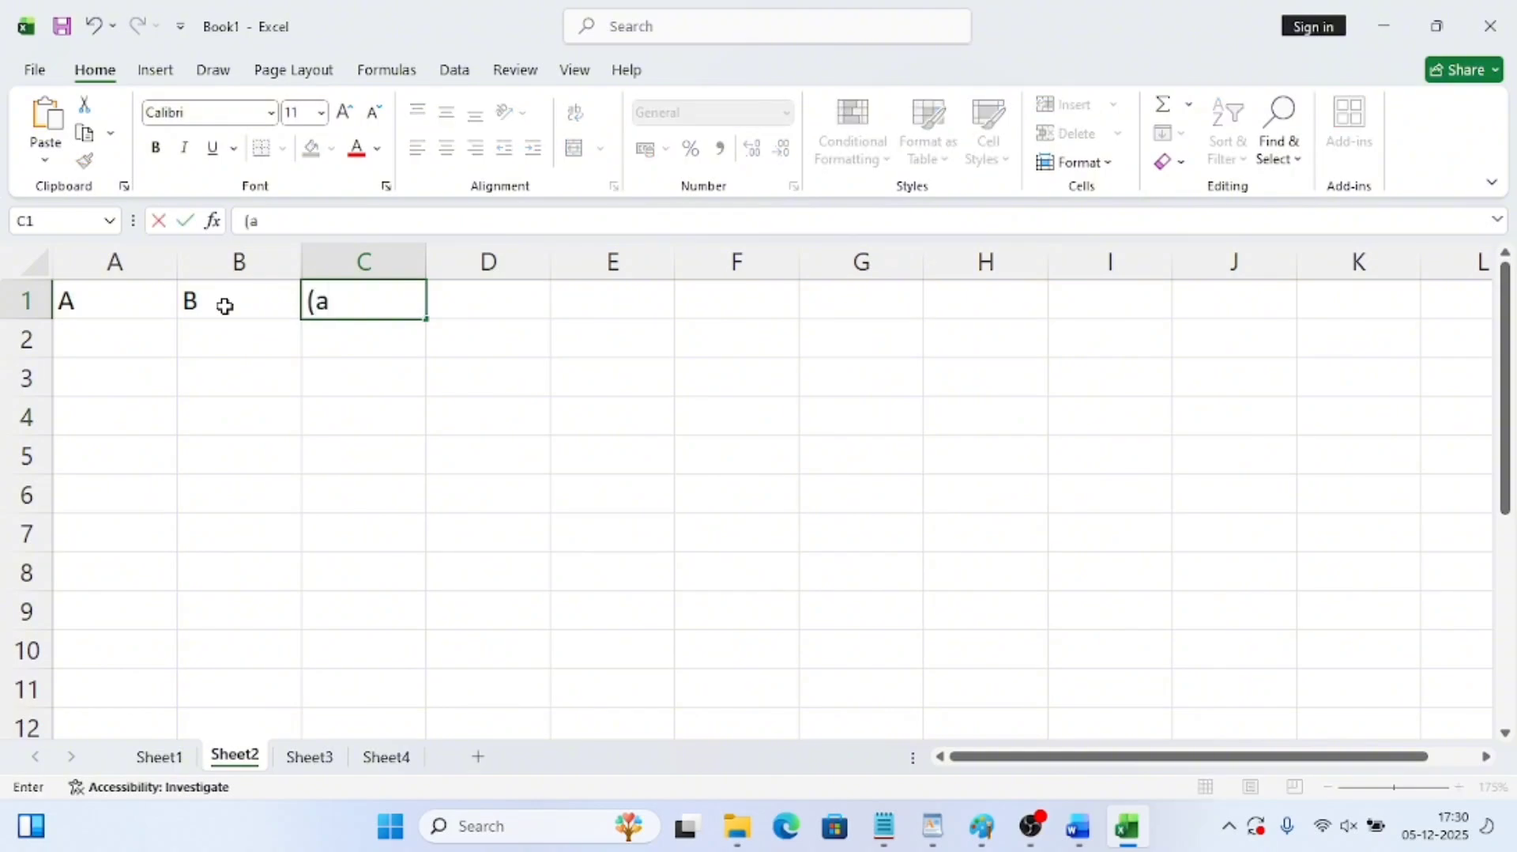
pyautogui.write('+b)2')
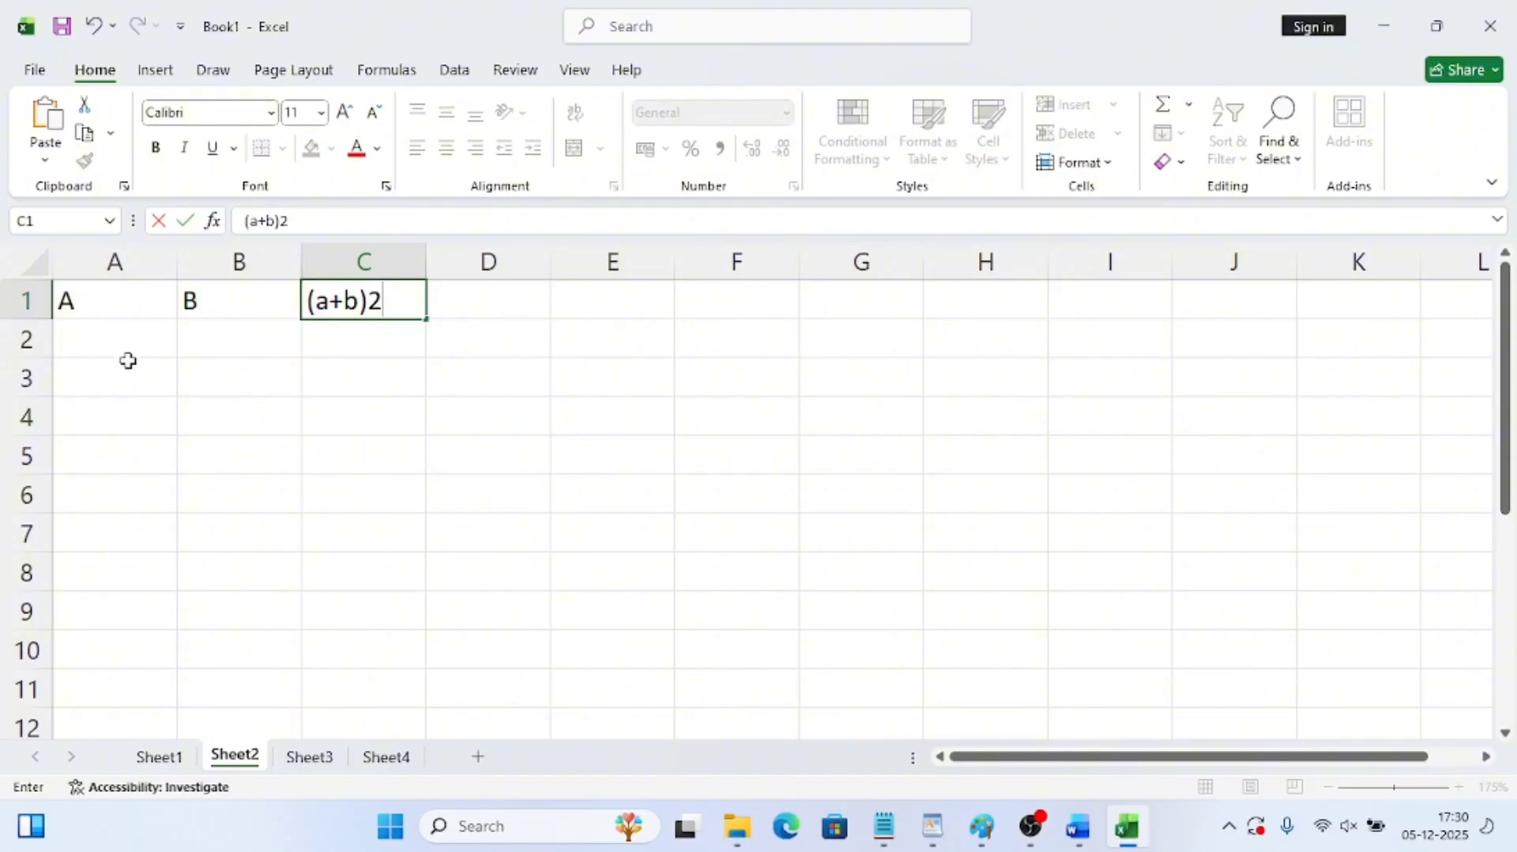
pyautogui.click(324, 378)
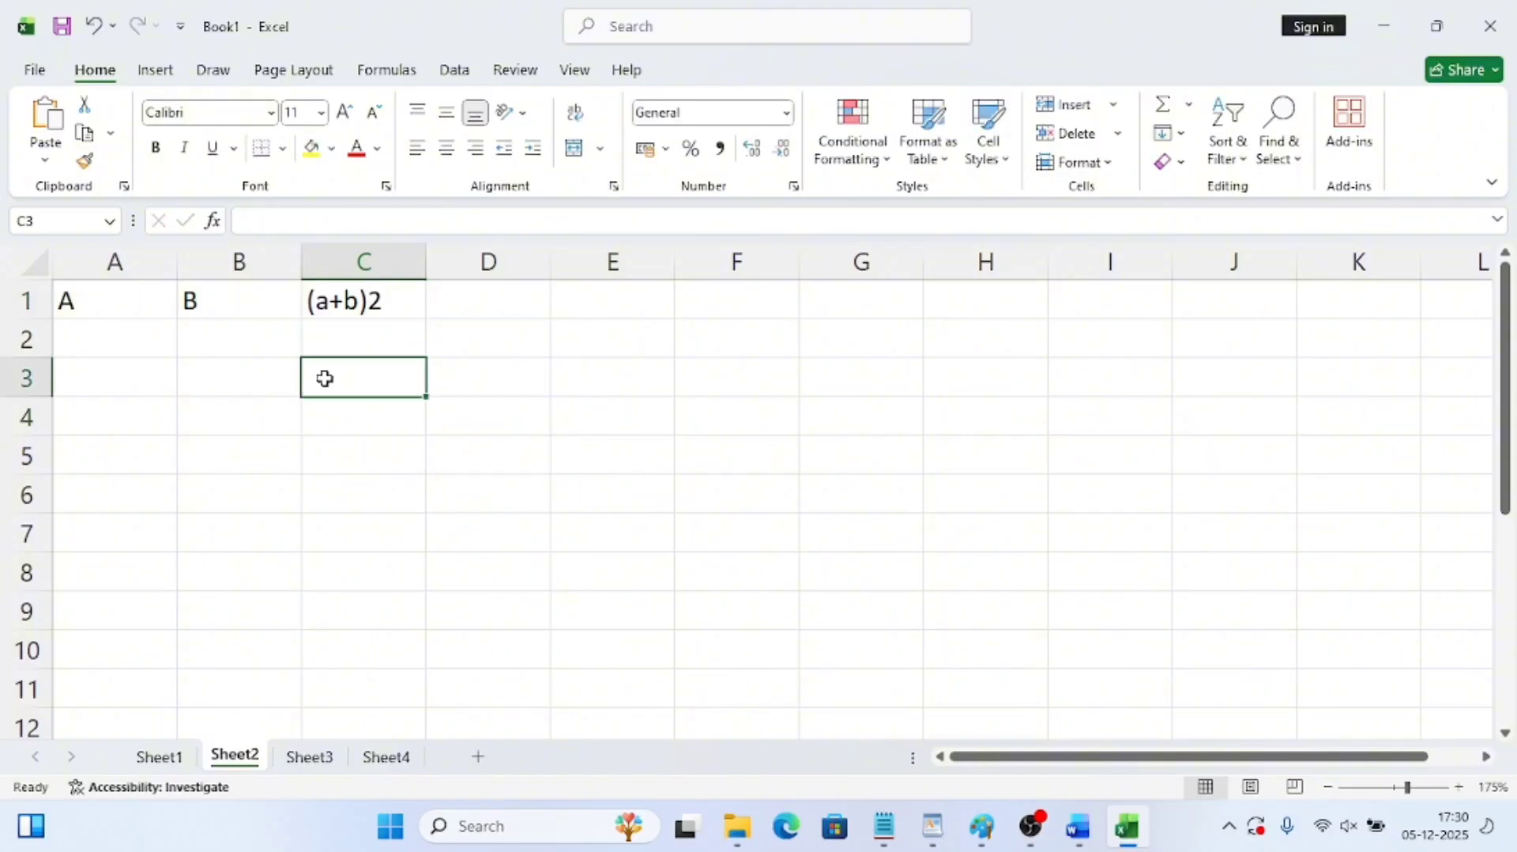
# Format the 2 in the (a+b)2 heading in cell C1 as superscript
pyautogui.click(378, 301)
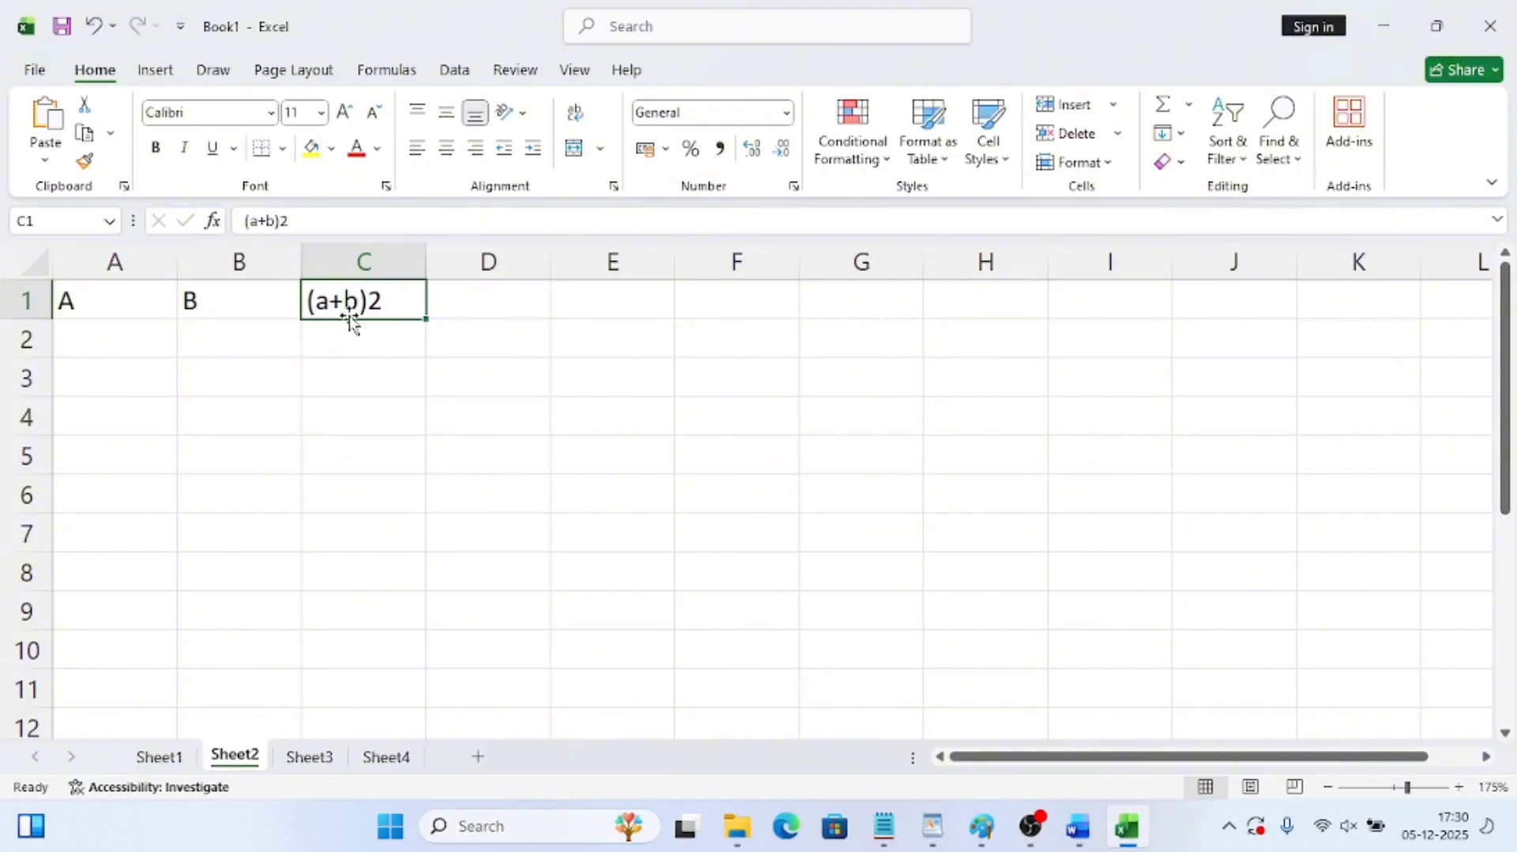
pyautogui.click(281, 220)
pyautogui.moveTo(282, 221); pyautogui.dragTo(291, 221)
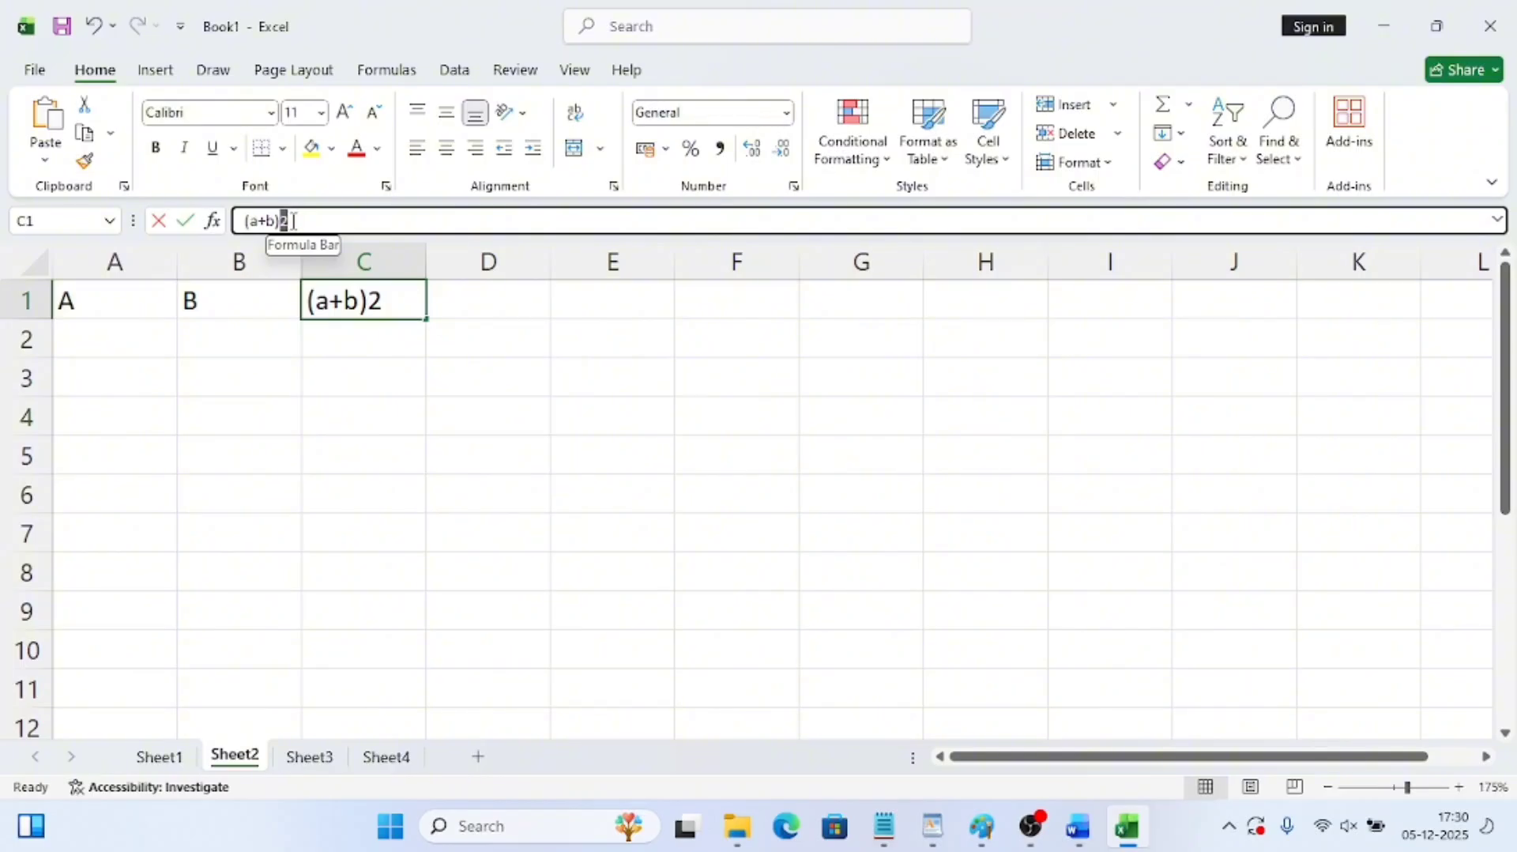
pyautogui.click(388, 184)
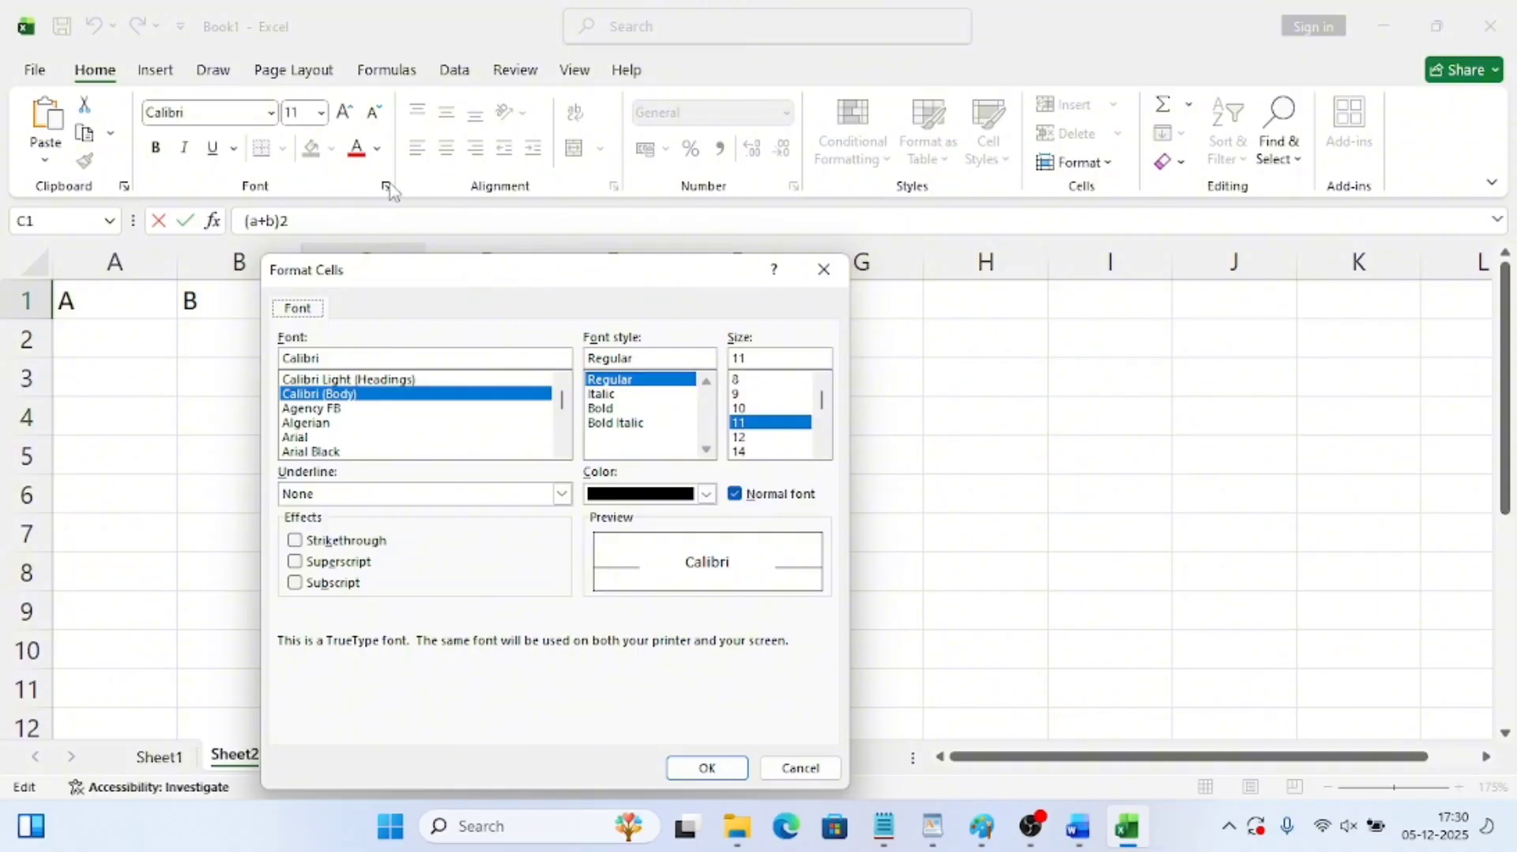
pyautogui.click(298, 562)
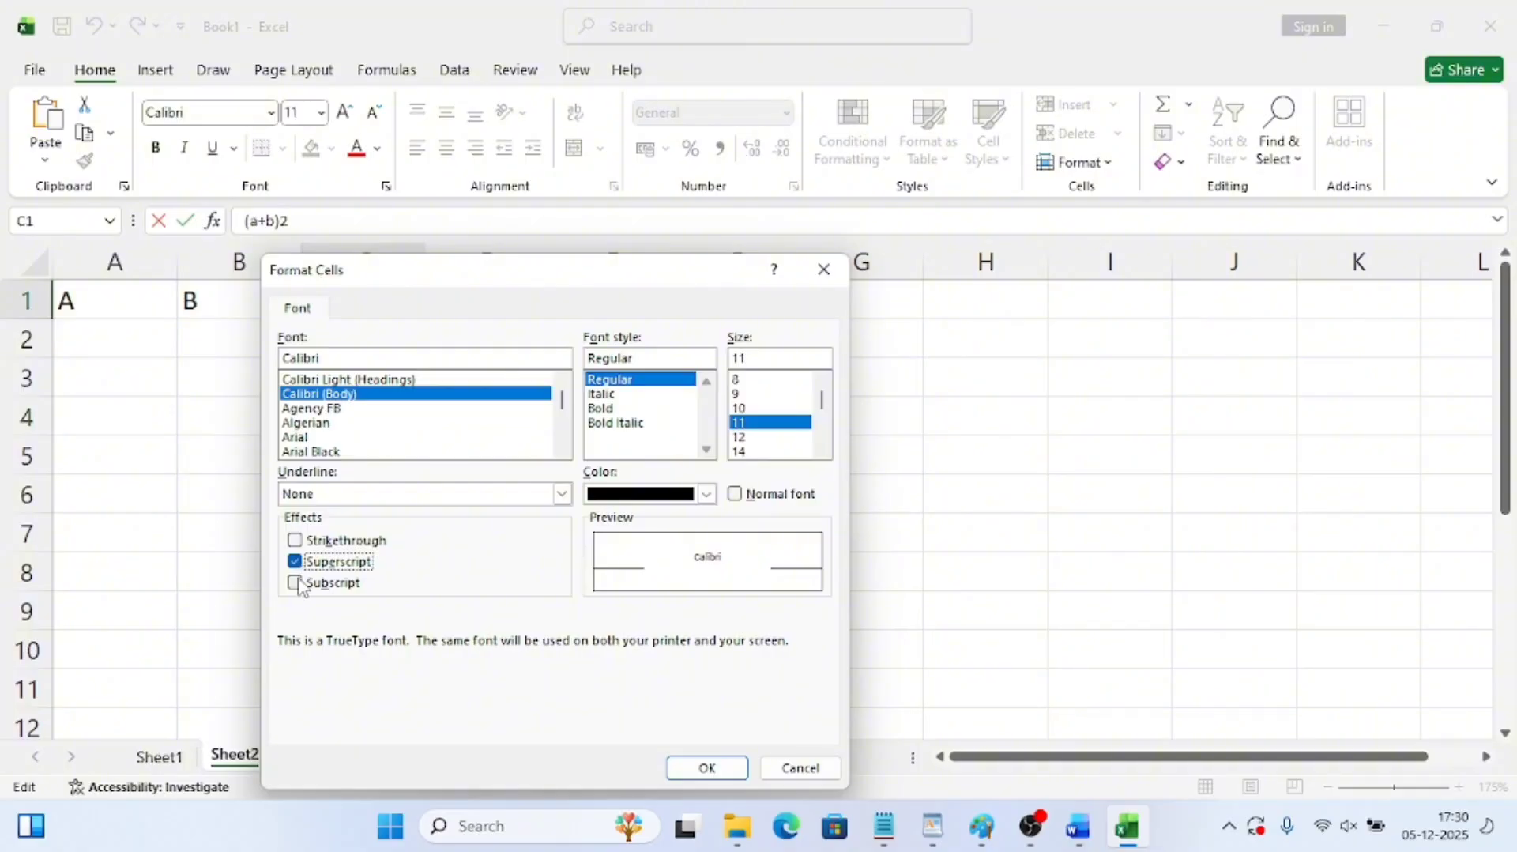
pyautogui.click(295, 583)
pyautogui.click(296, 562)
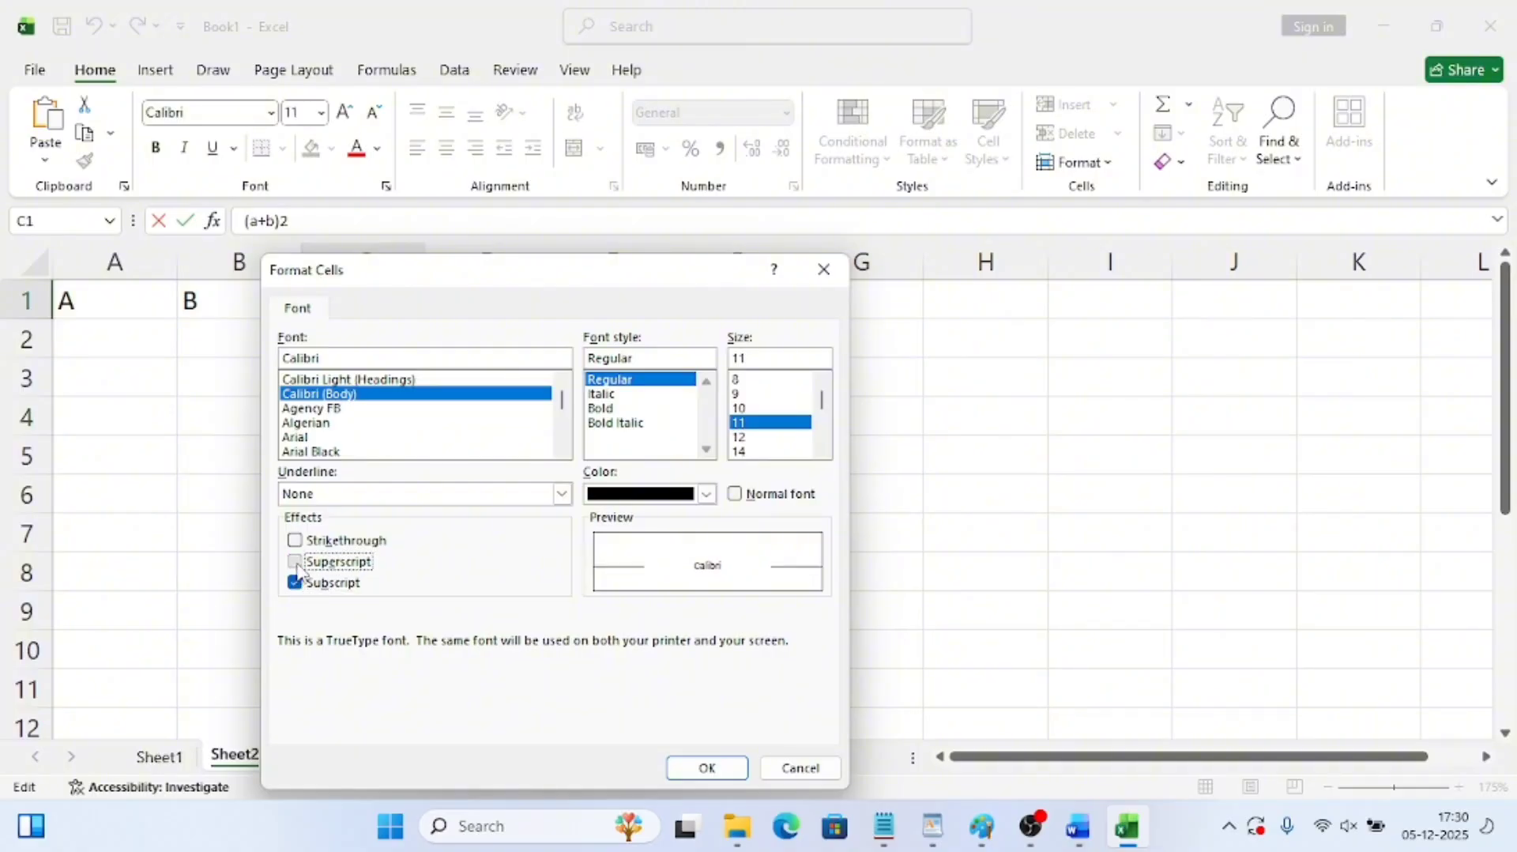
pyautogui.click(715, 769)
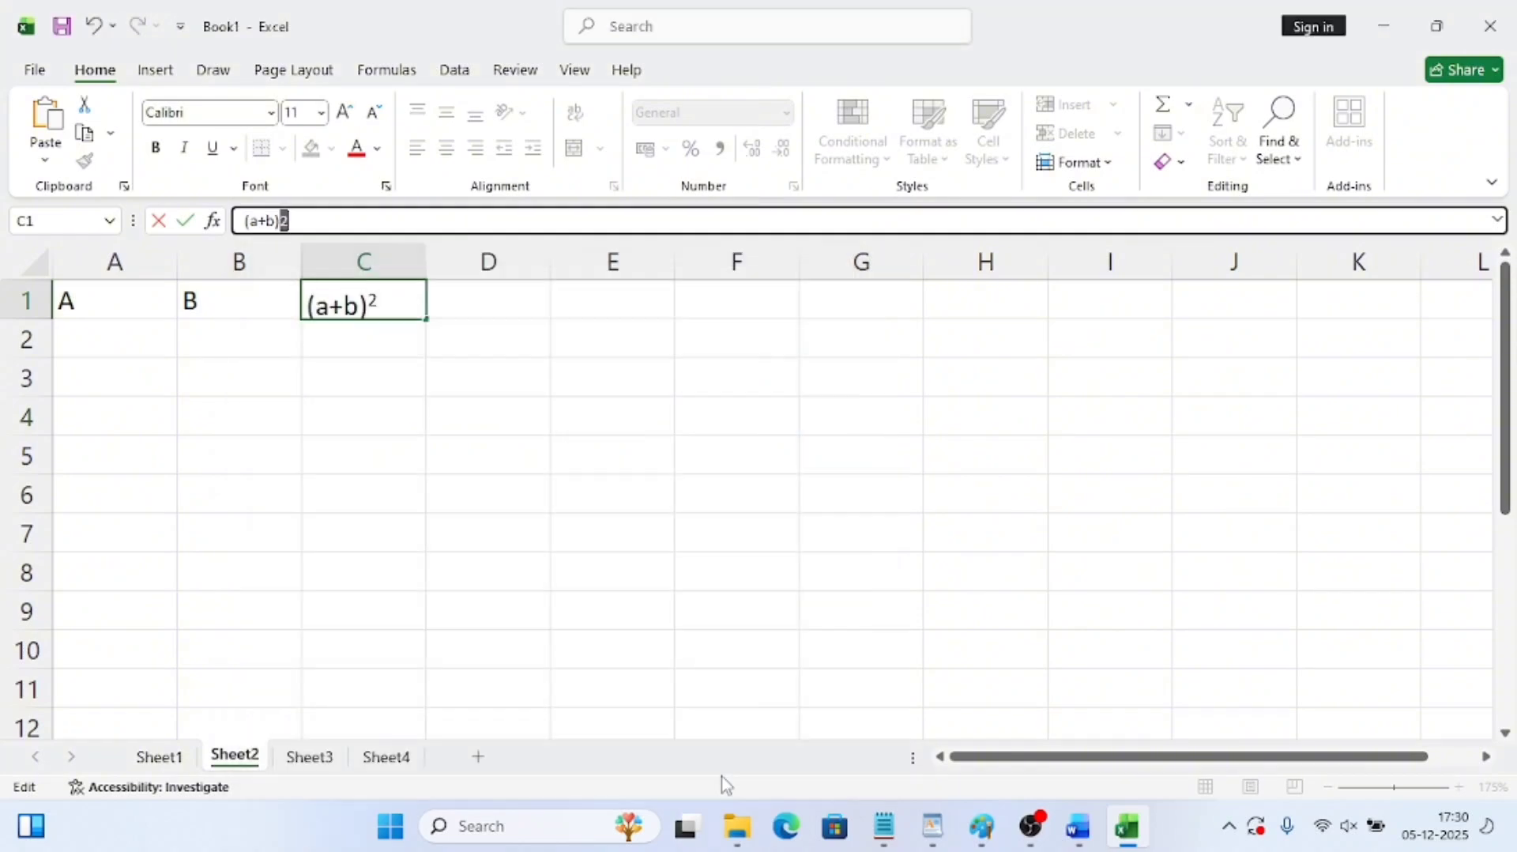
pyautogui.click(394, 412)
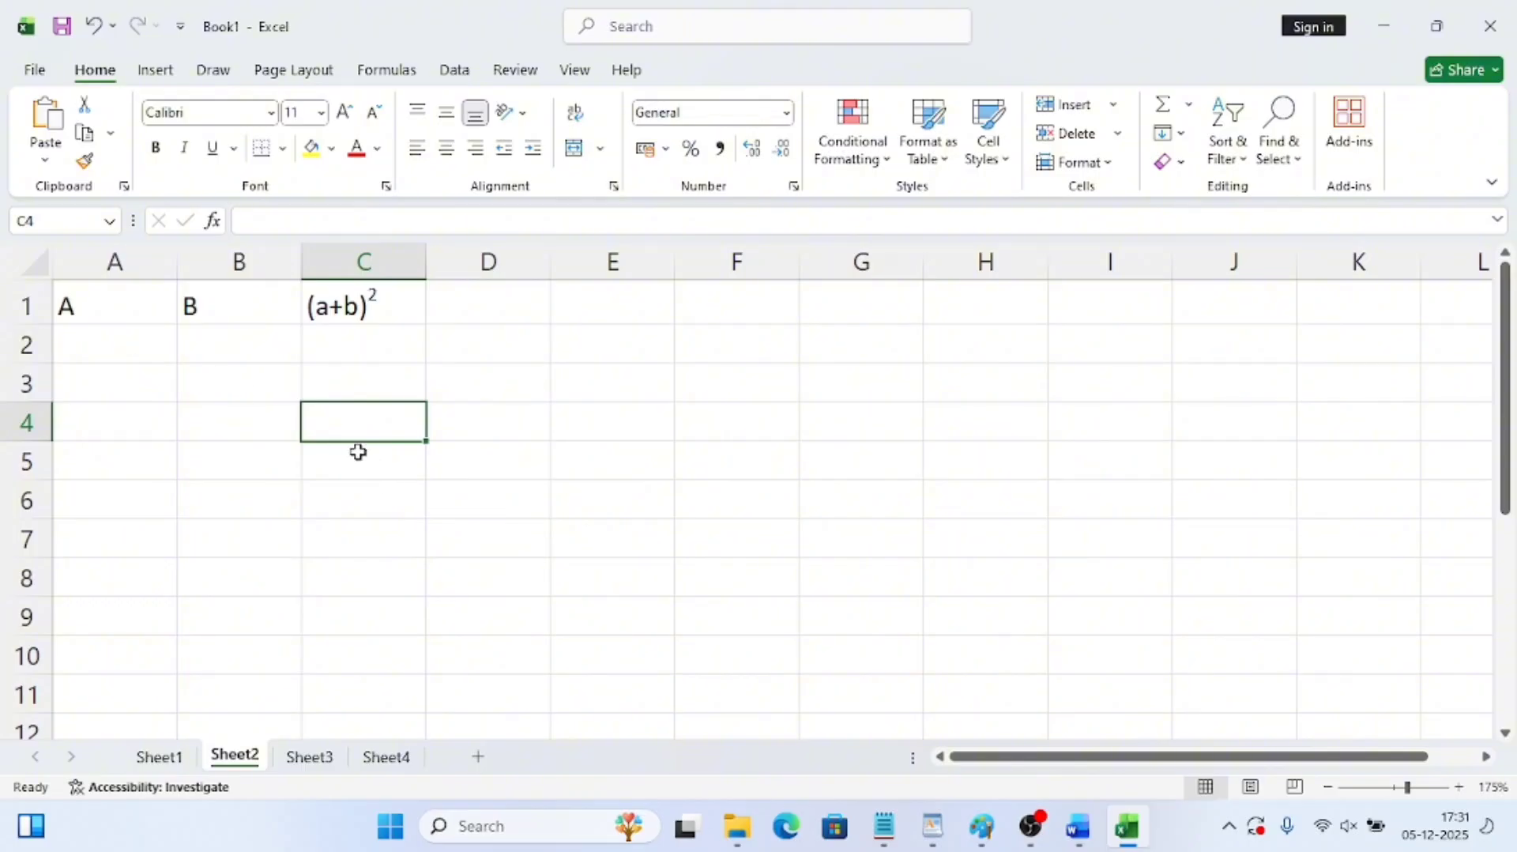
# Enter the sample values 3 in cell A2 and 4 in cell B2
pyautogui.click(145, 348)
pyautogui.write('3')
pyautogui.press('Tab')
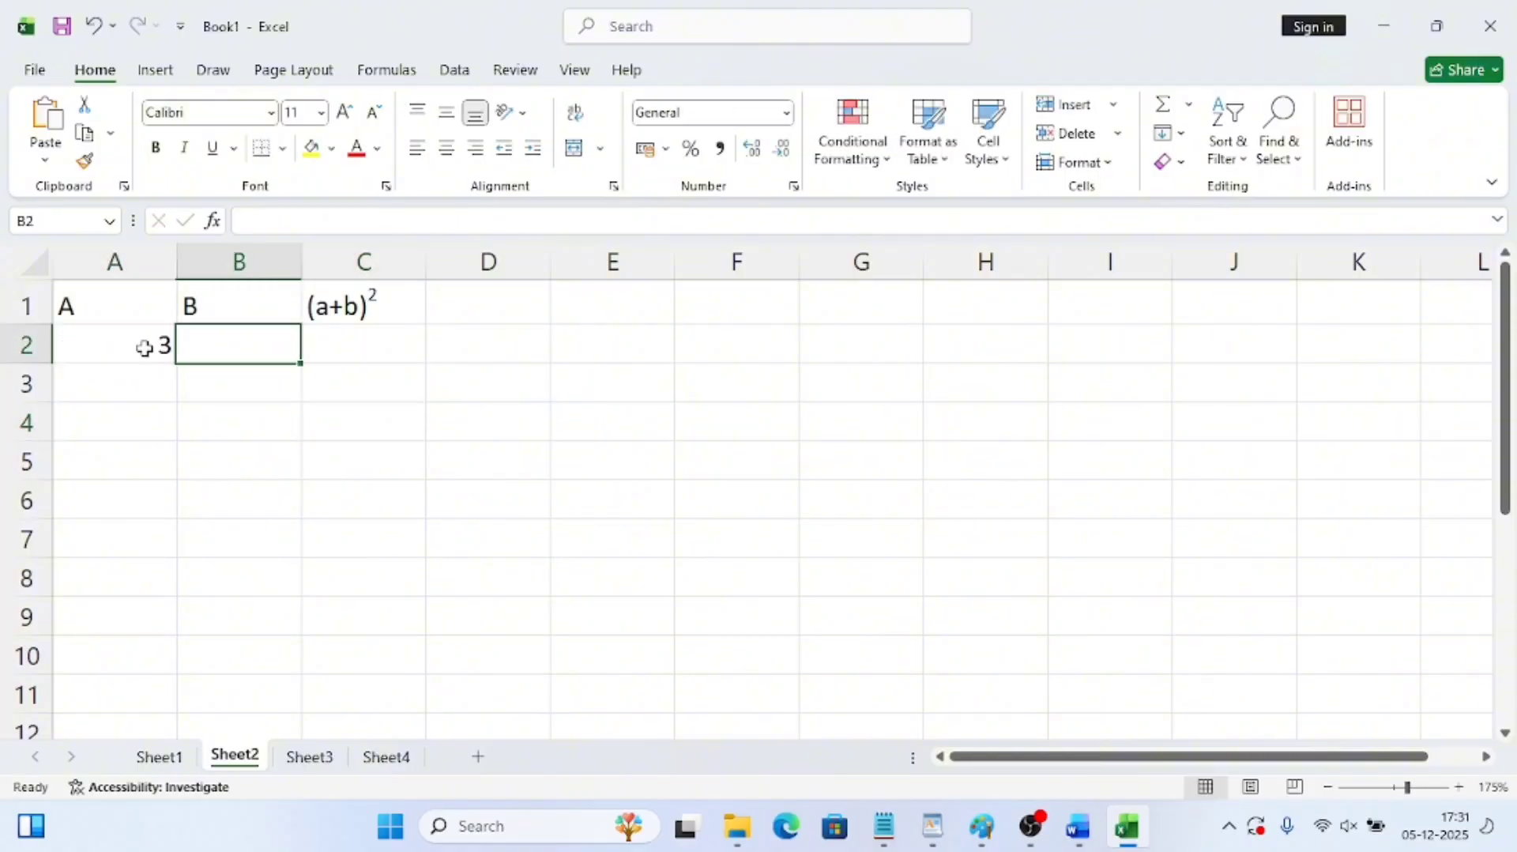
pyautogui.write('4')
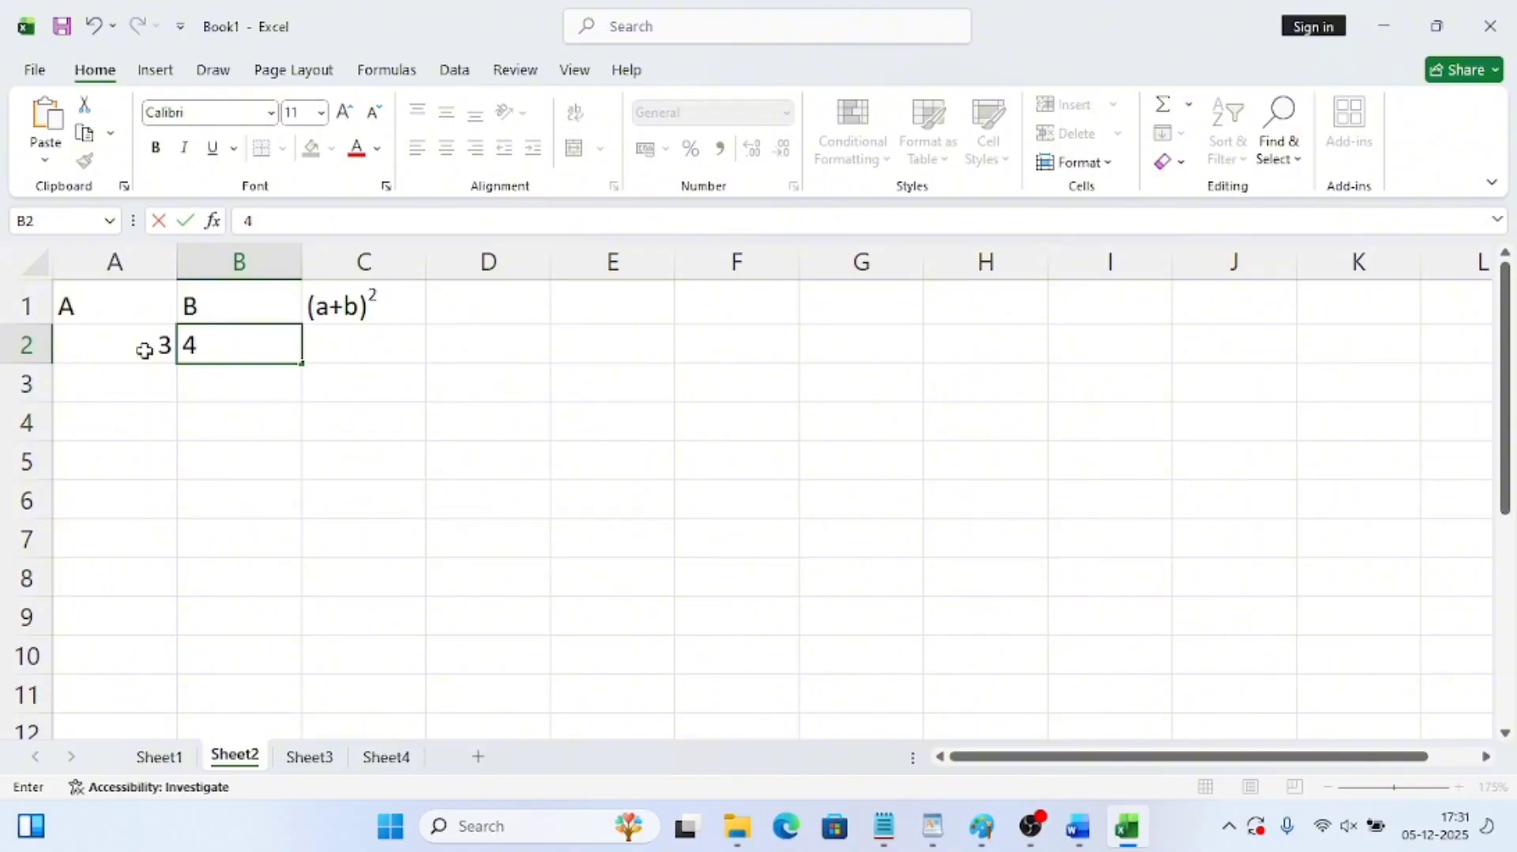
# Build the formula =(A2+B2)^2 in cell C2, picking the A and B value cells as references
pyautogui.click(339, 340)
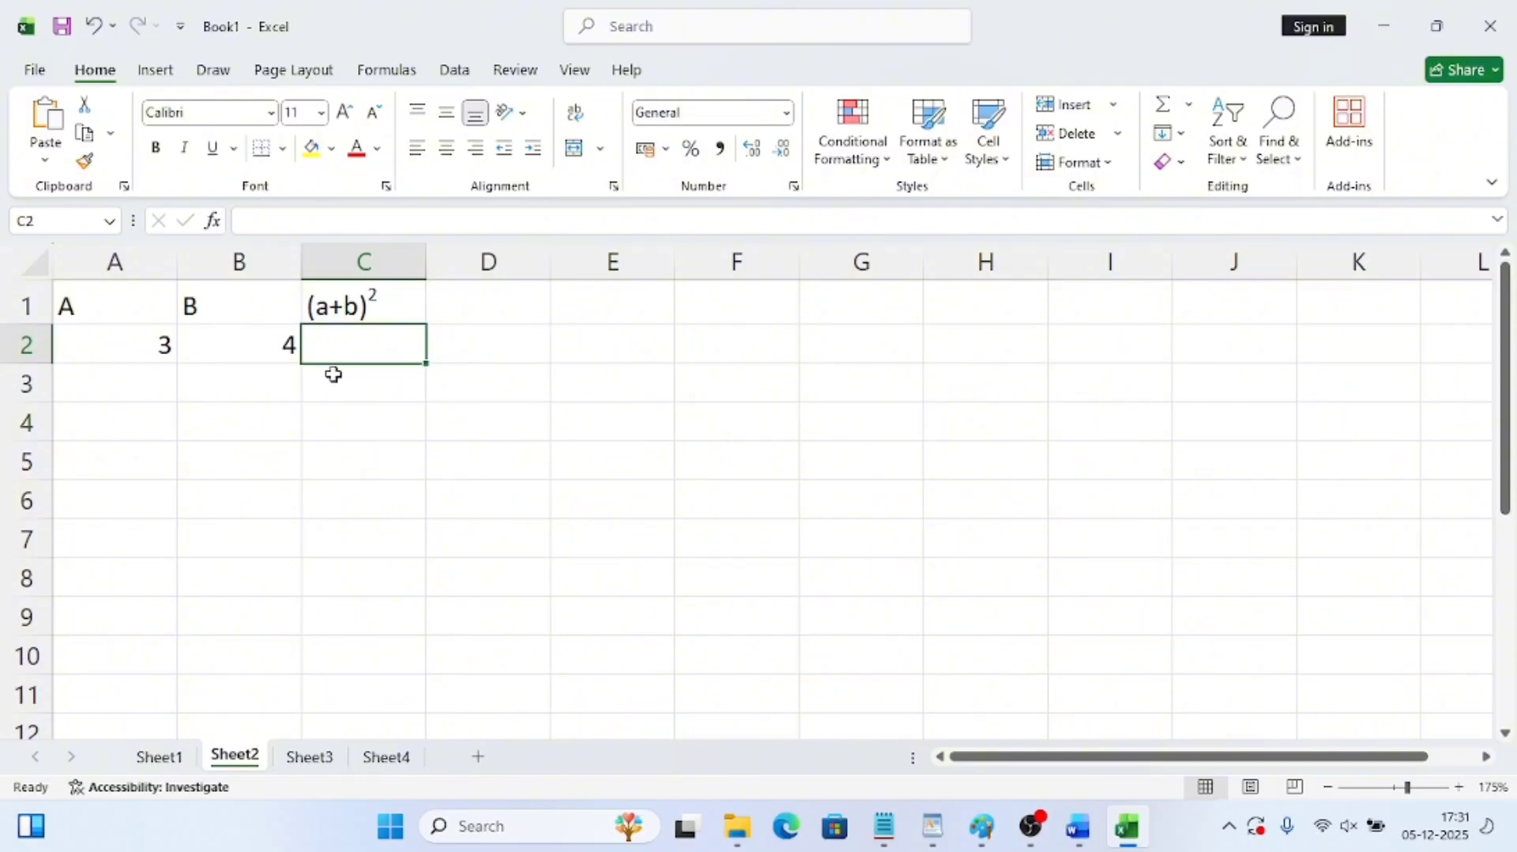
pyautogui.scroll(6, 336, 349)
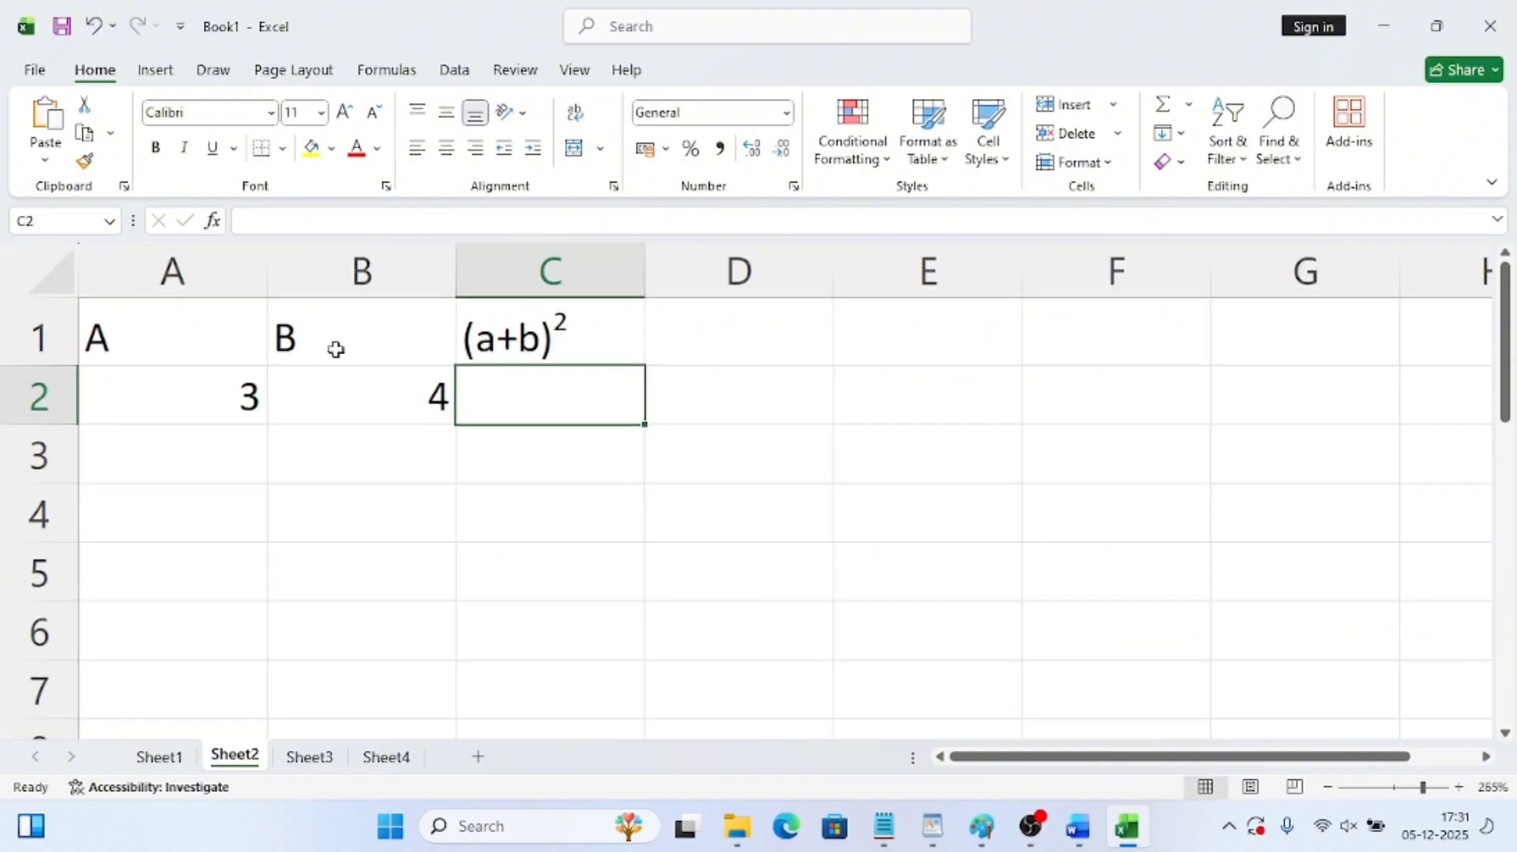
pyautogui.write('=')
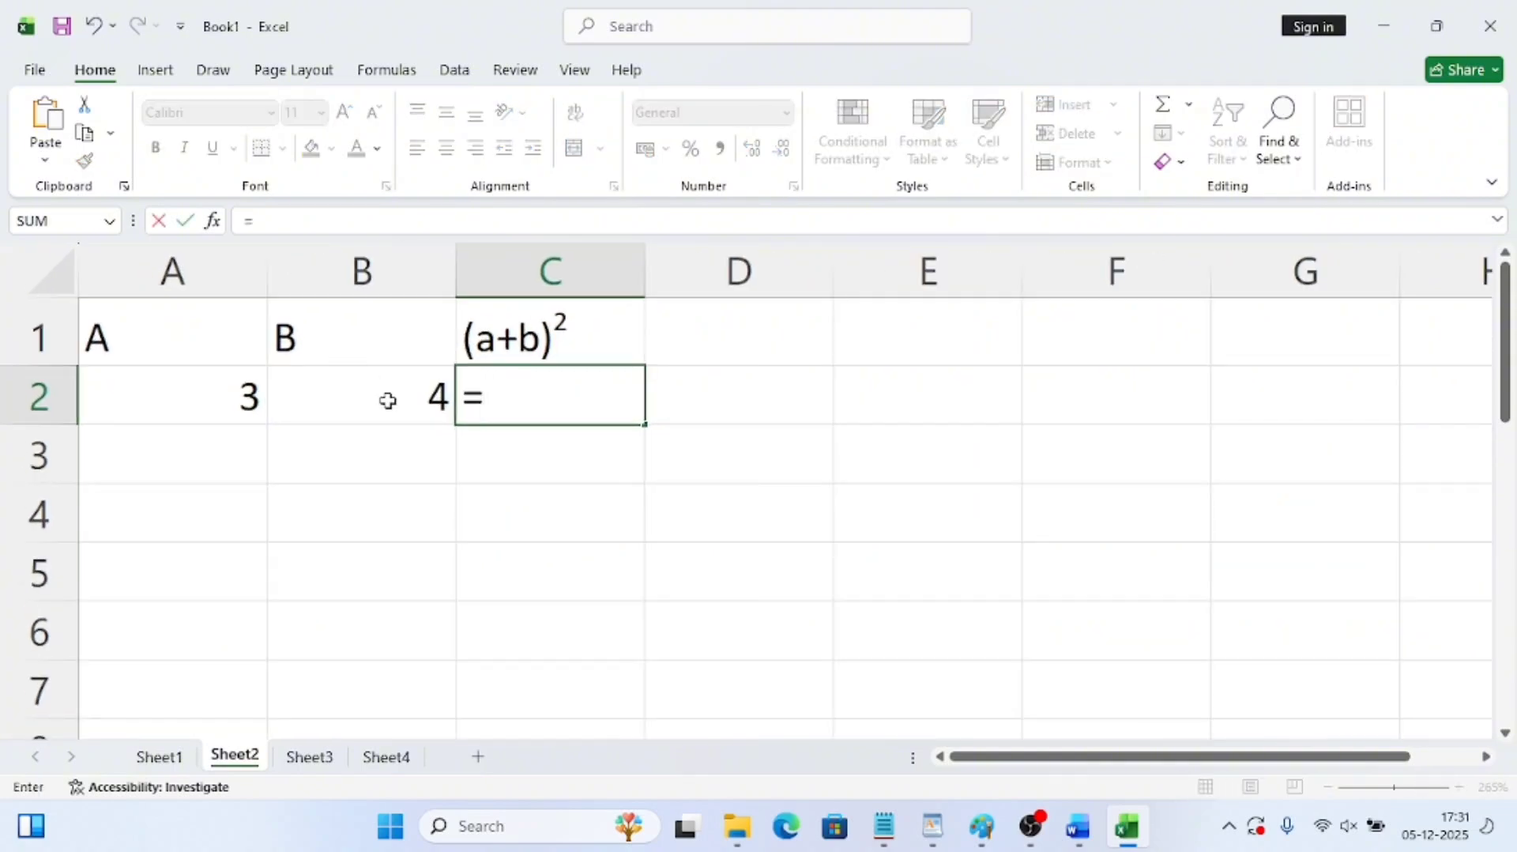
pyautogui.write('(')
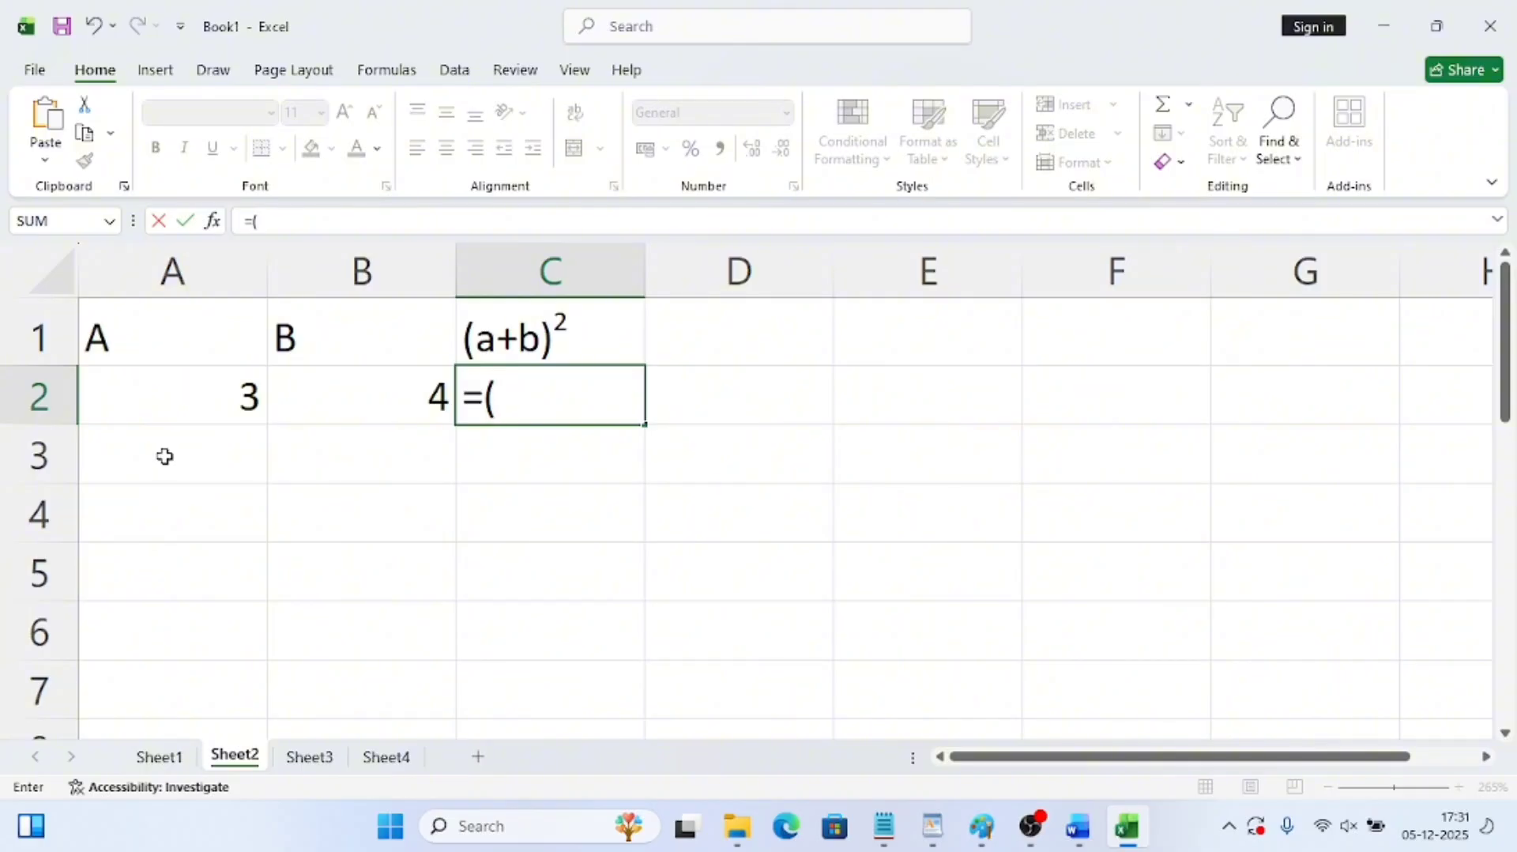
pyautogui.click(183, 393)
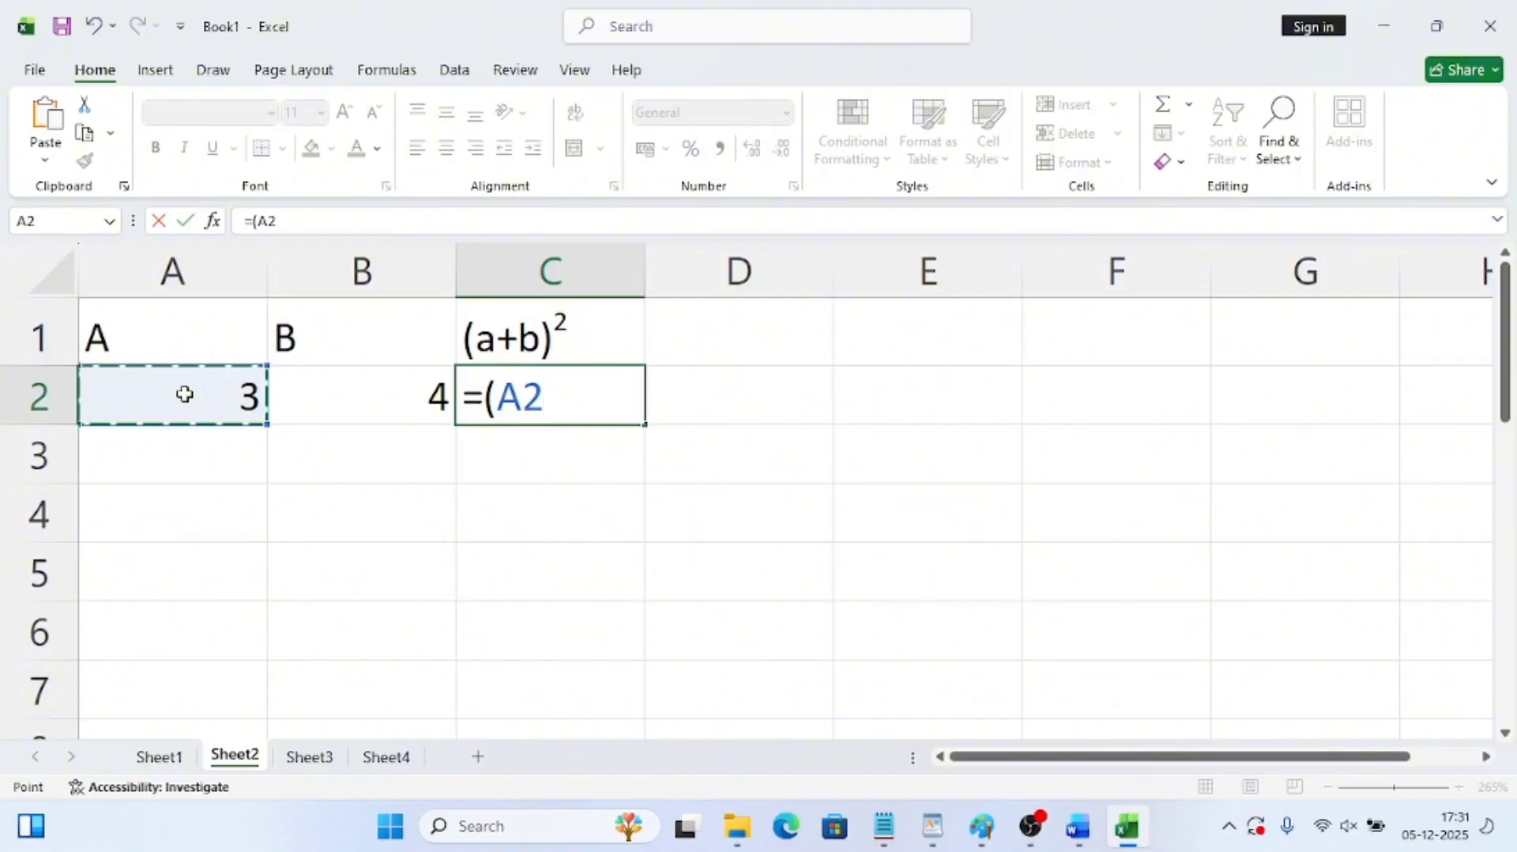
pyautogui.write('+')
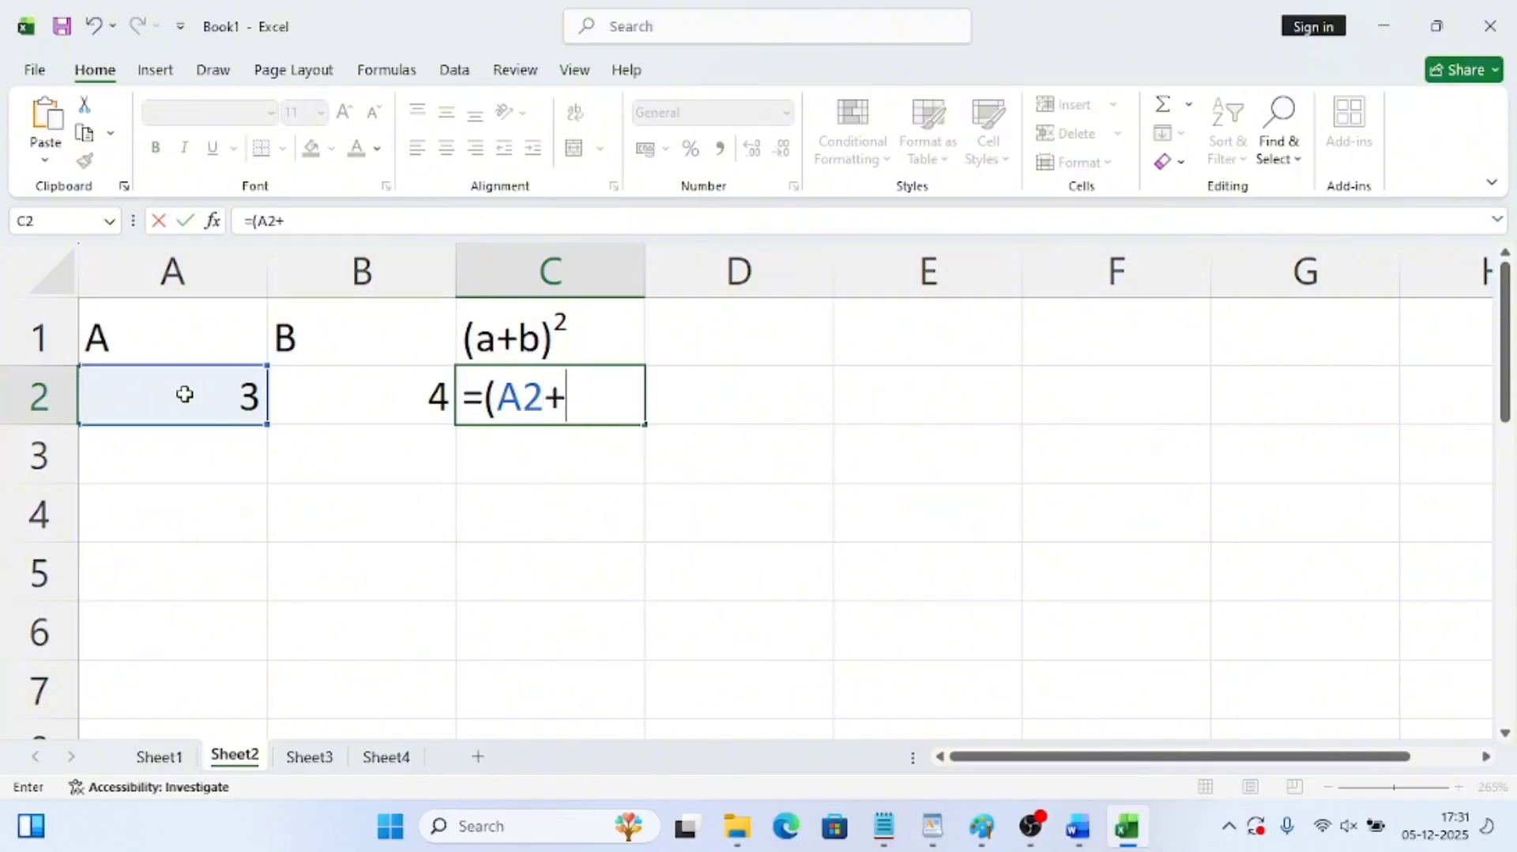
pyautogui.click(421, 403)
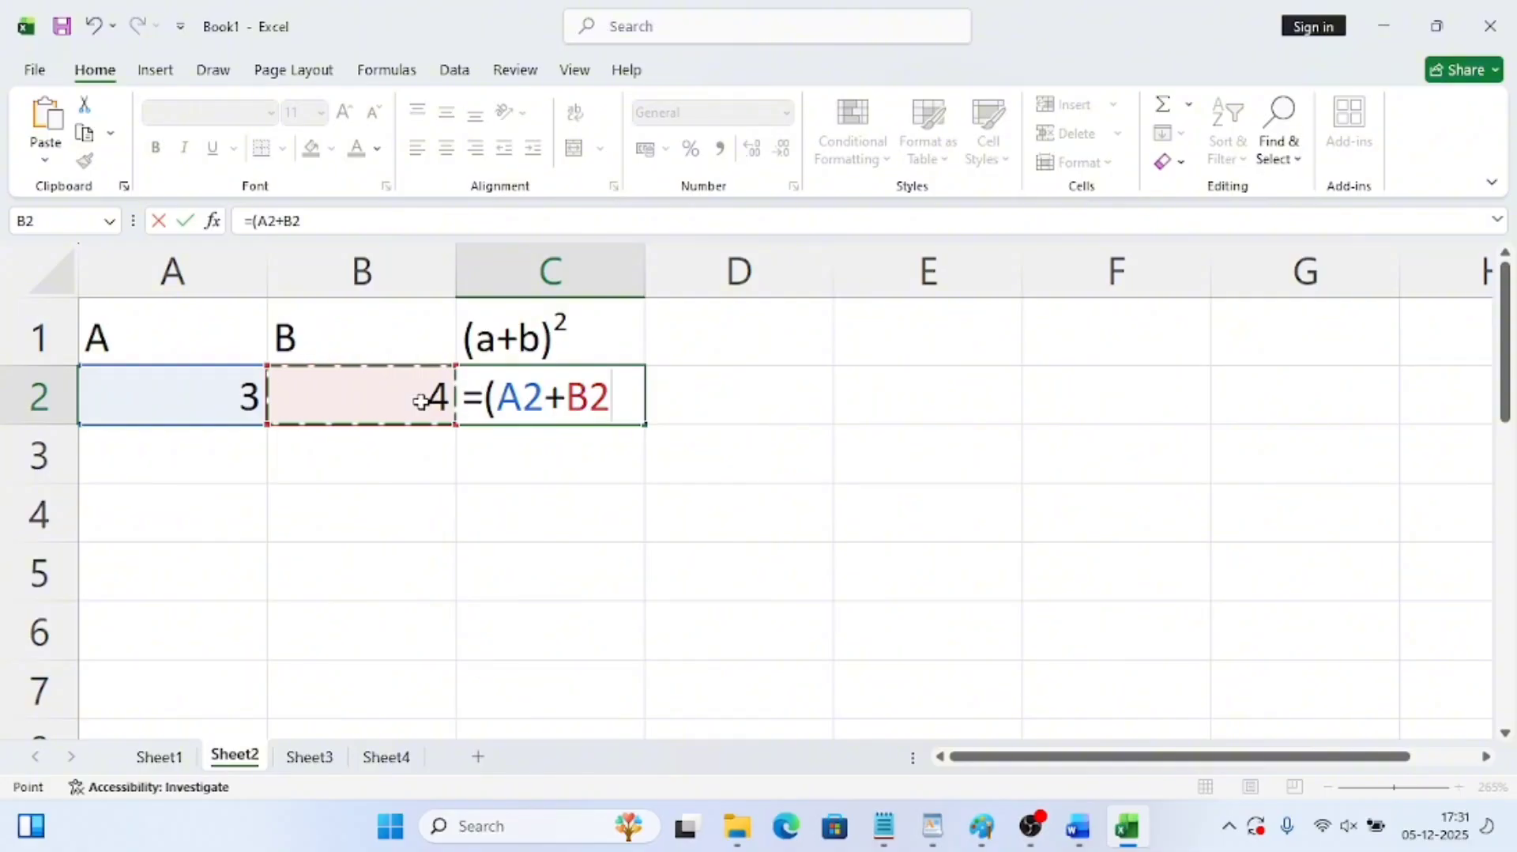
pyautogui.write(')')
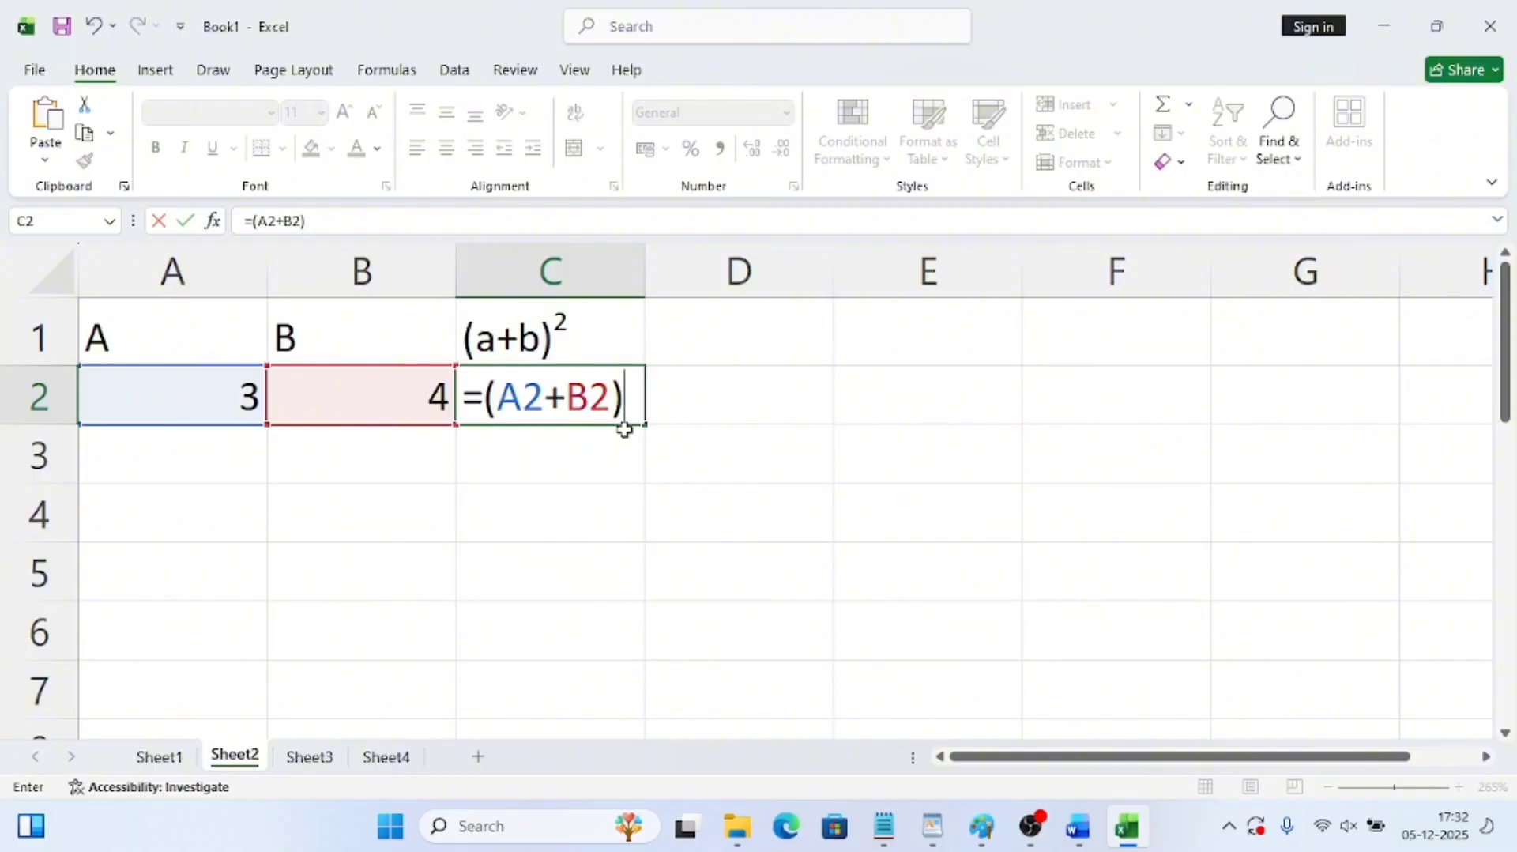
pyautogui.write('^')
pyautogui.write('3')
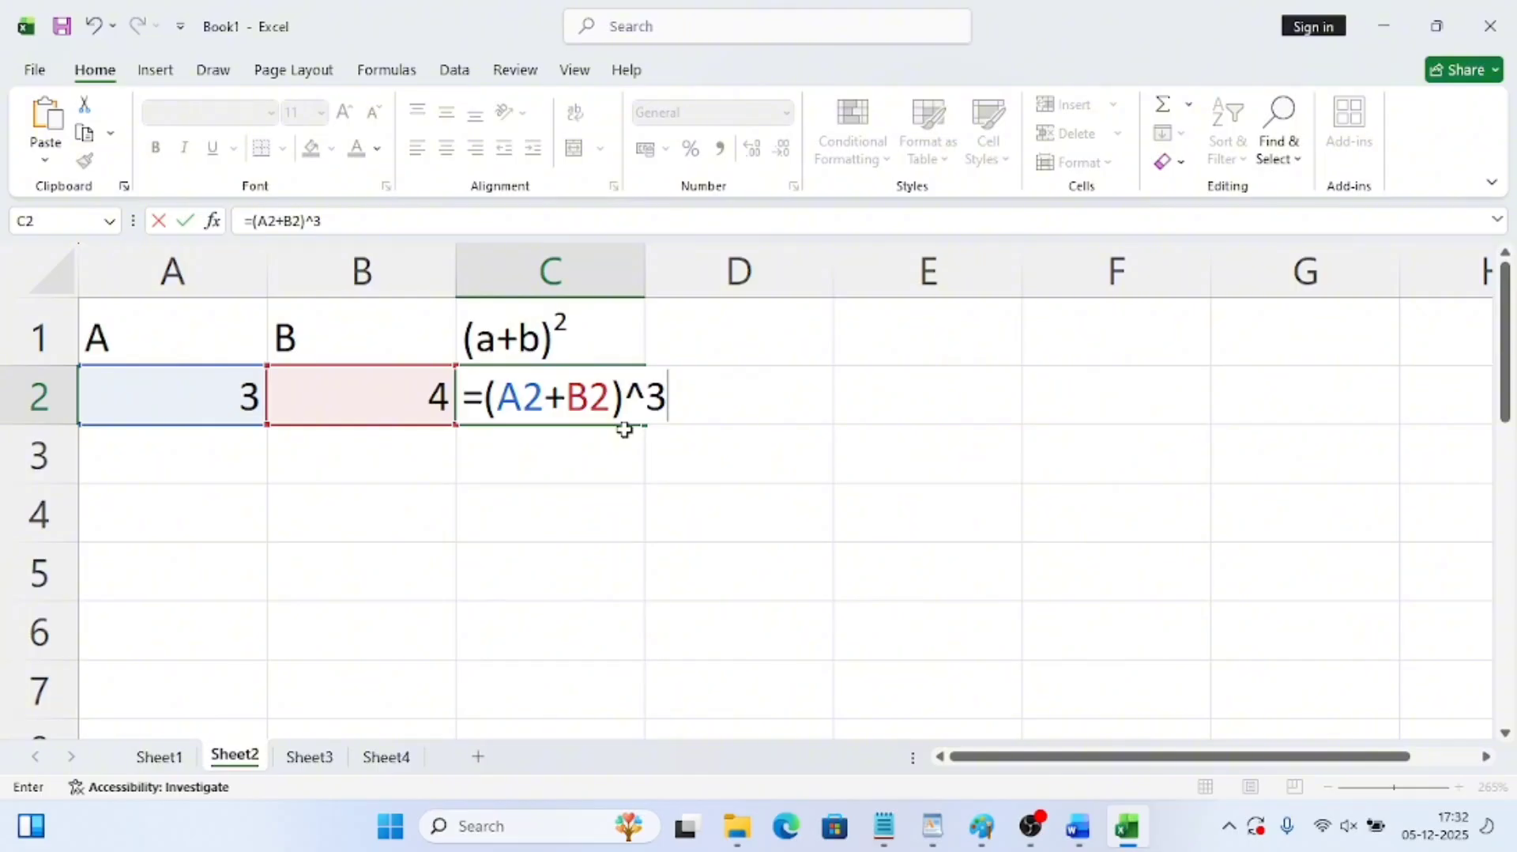
pyautogui.press('BackSpace')
pyautogui.write('2')
pyautogui.press('Return')
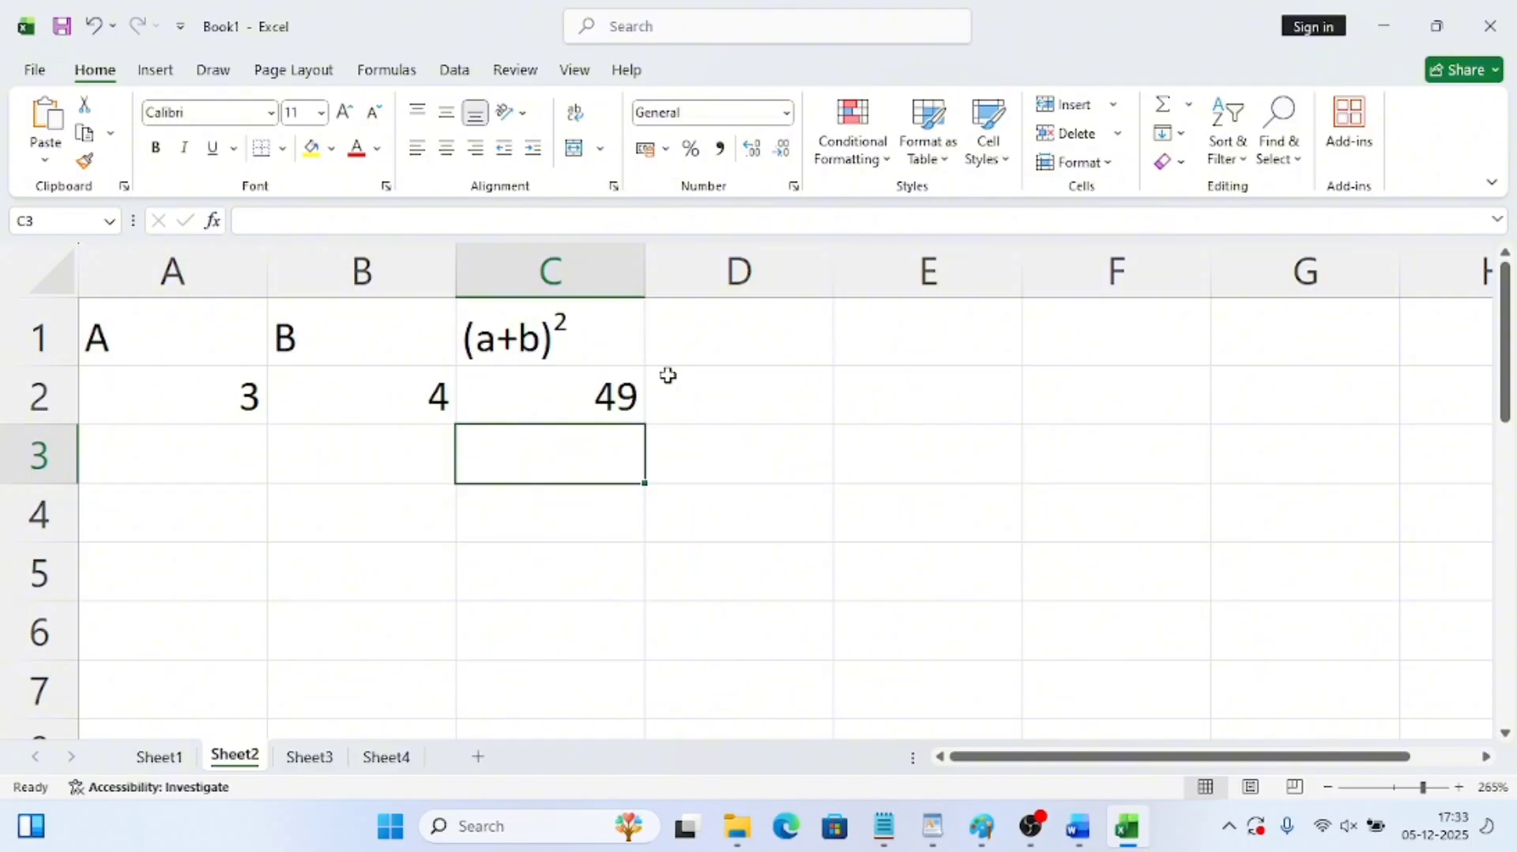
# Copy the superscripted (a+b)2 heading from cell C1 into cell D1
pyautogui.click(559, 338)
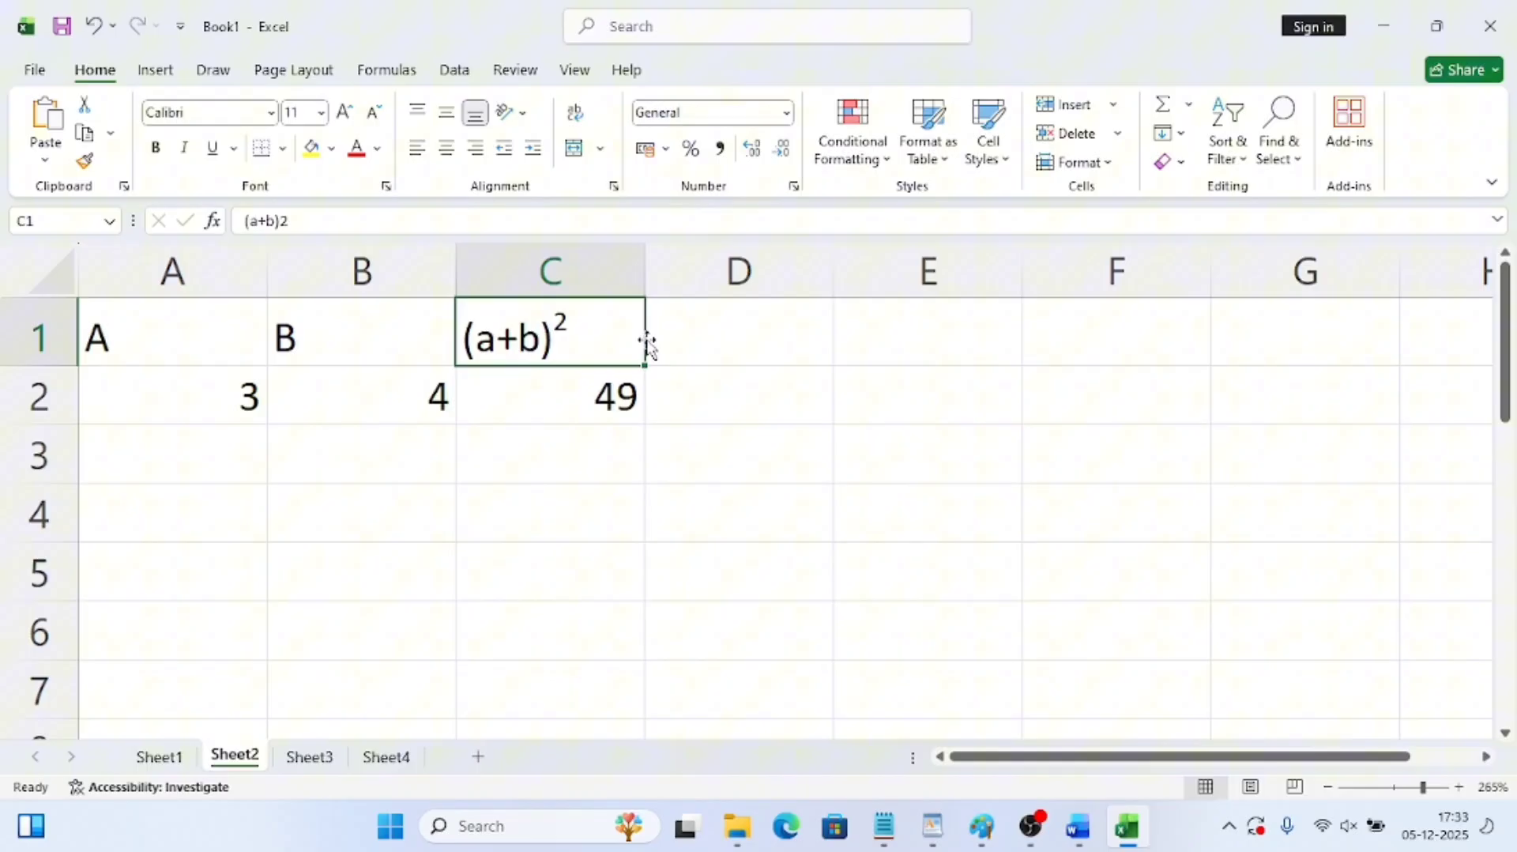
pyautogui.hotkey('ctrl', 'c')
pyautogui.click(719, 346)
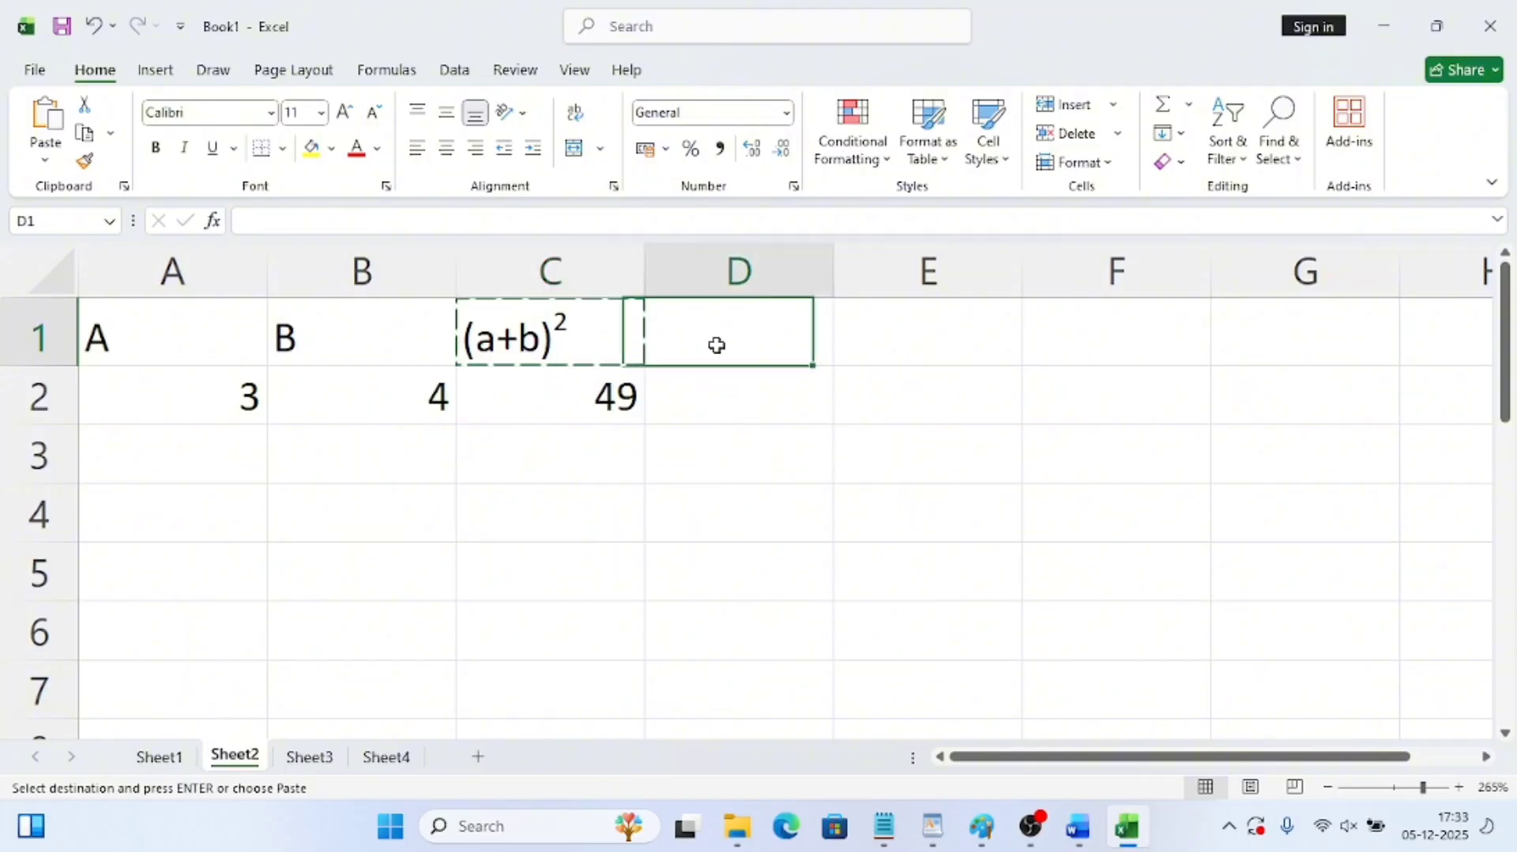
pyautogui.hotkey('ctrl', 'v')
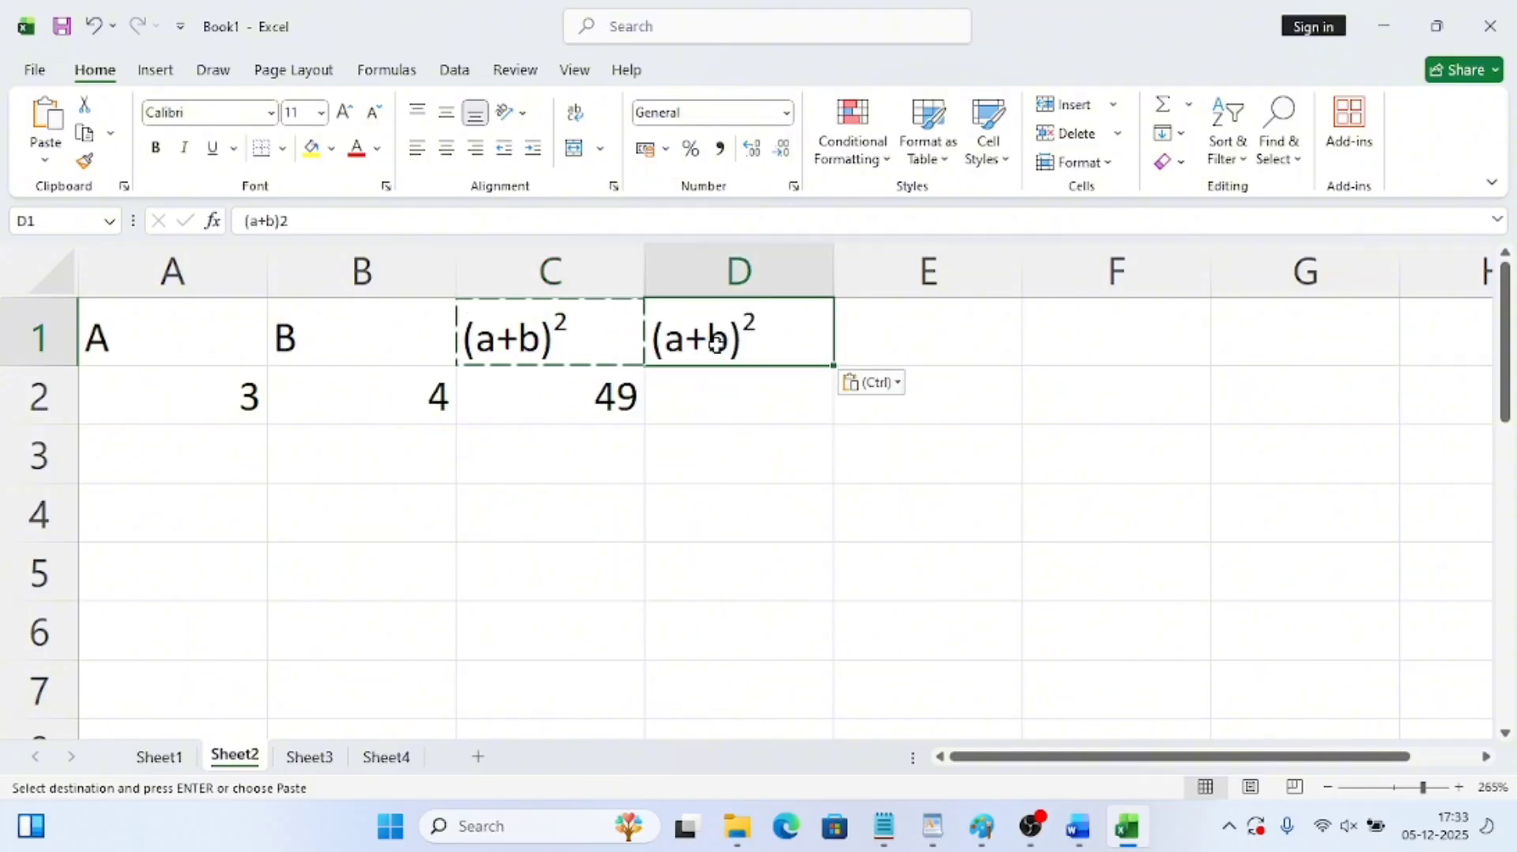
pyautogui.click(750, 442)
pyautogui.click(895, 342)
pyautogui.moveTo(788, 547); pyautogui.dragTo(786, 513)
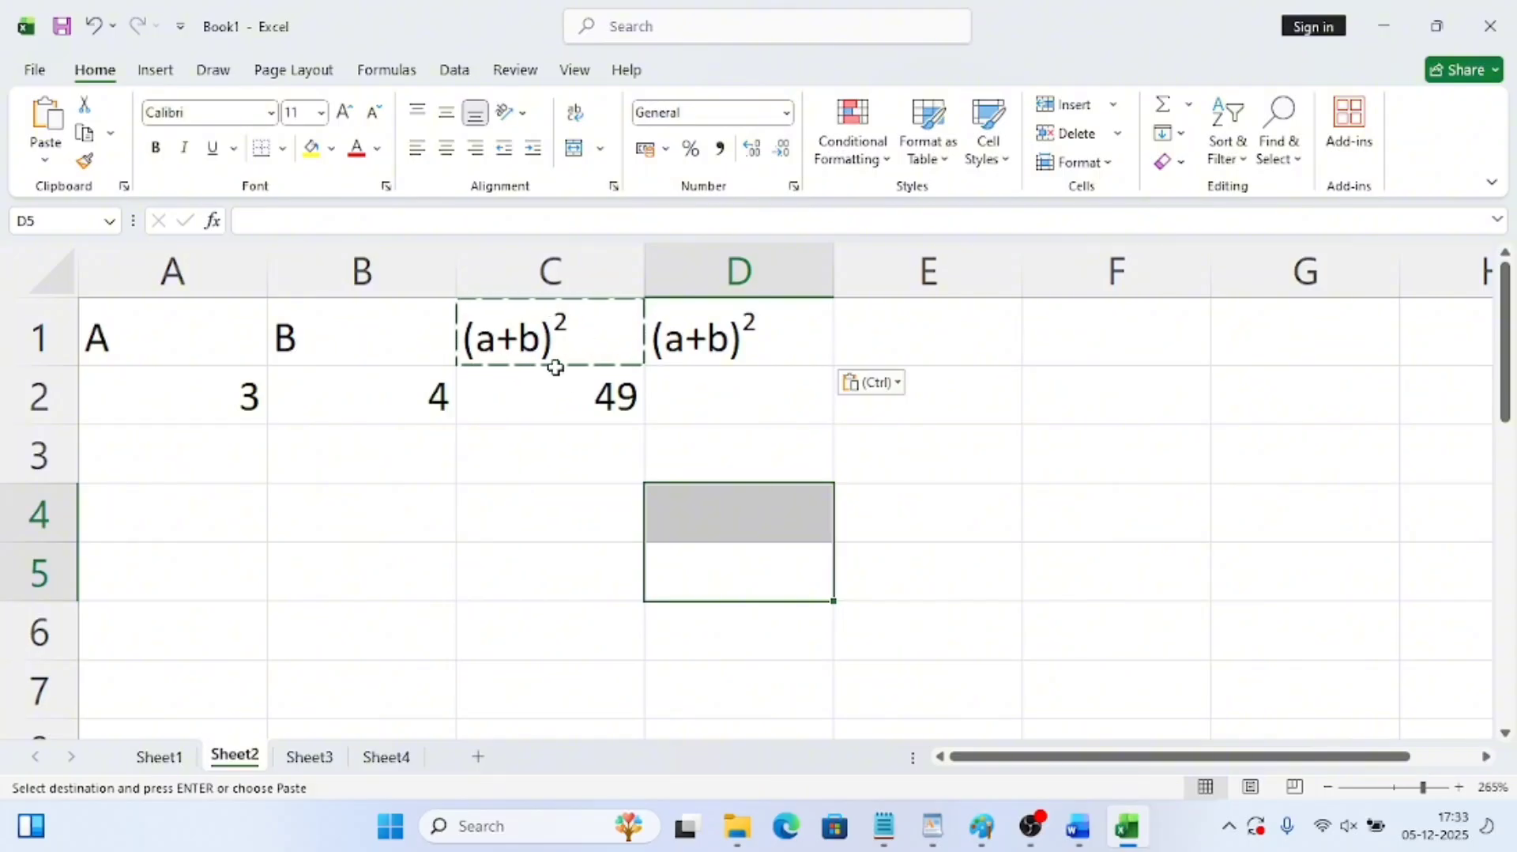
pyautogui.doubleClick(983, 389)
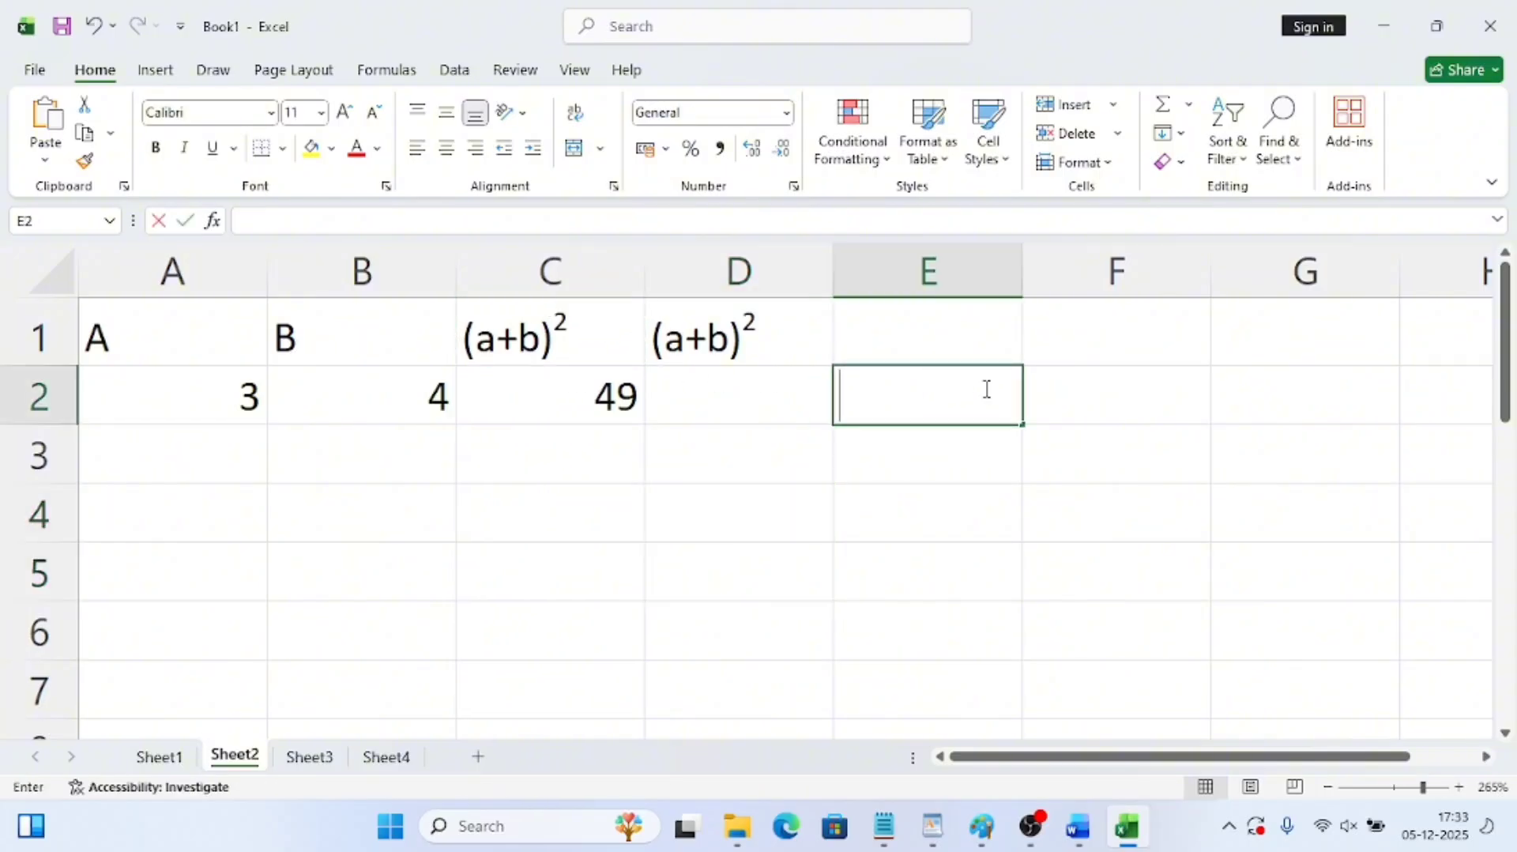
pyautogui.click(851, 565)
# Build the expanded formula =A2^2+2*A2*B2+B2^2 in cell D2, picking the A and B value cells as references
pyautogui.click(750, 401)
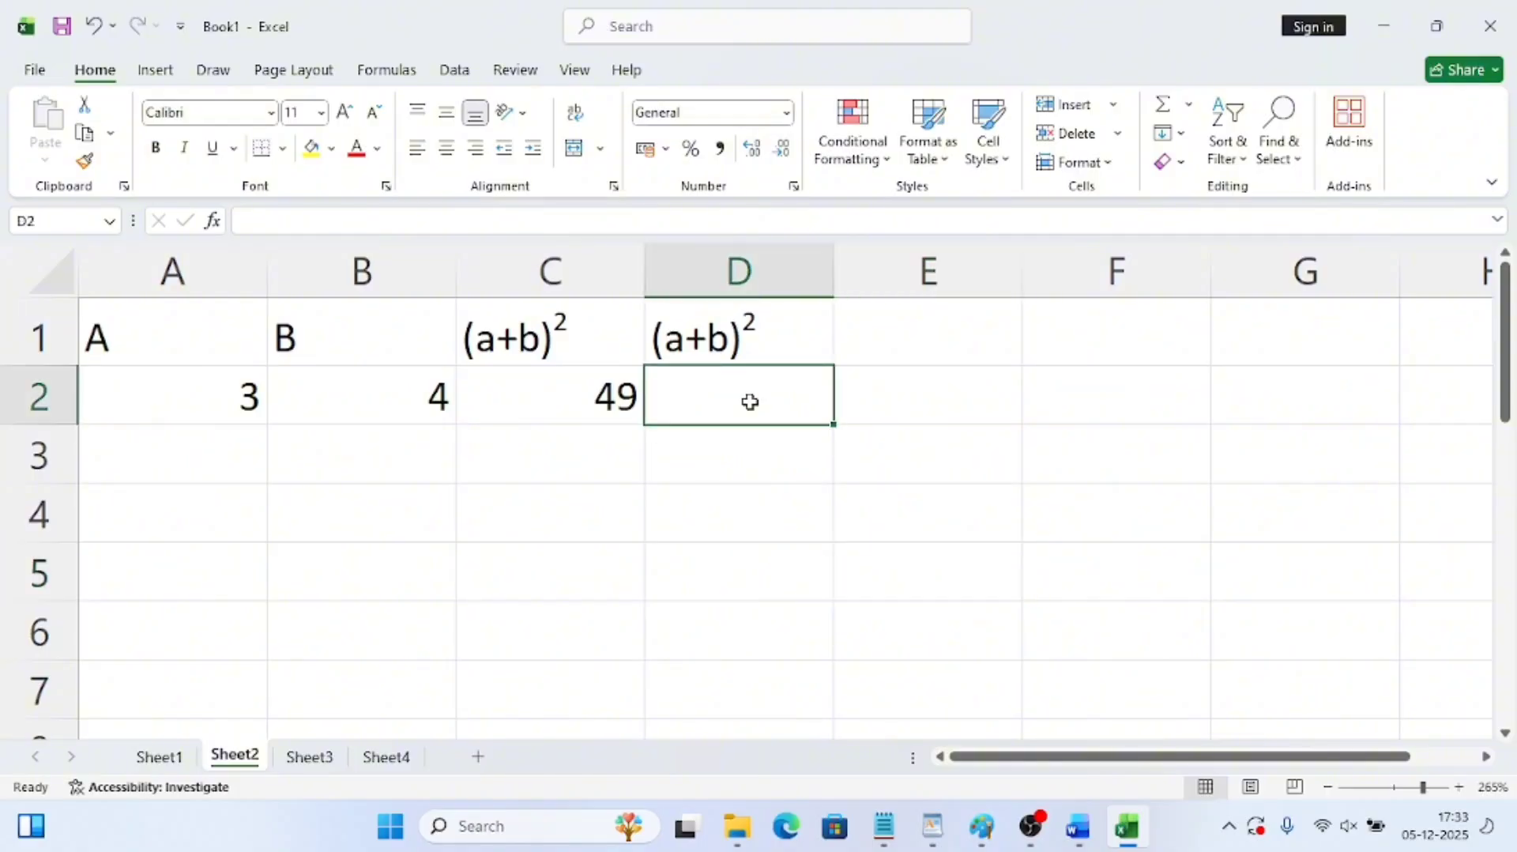
pyautogui.write('=')
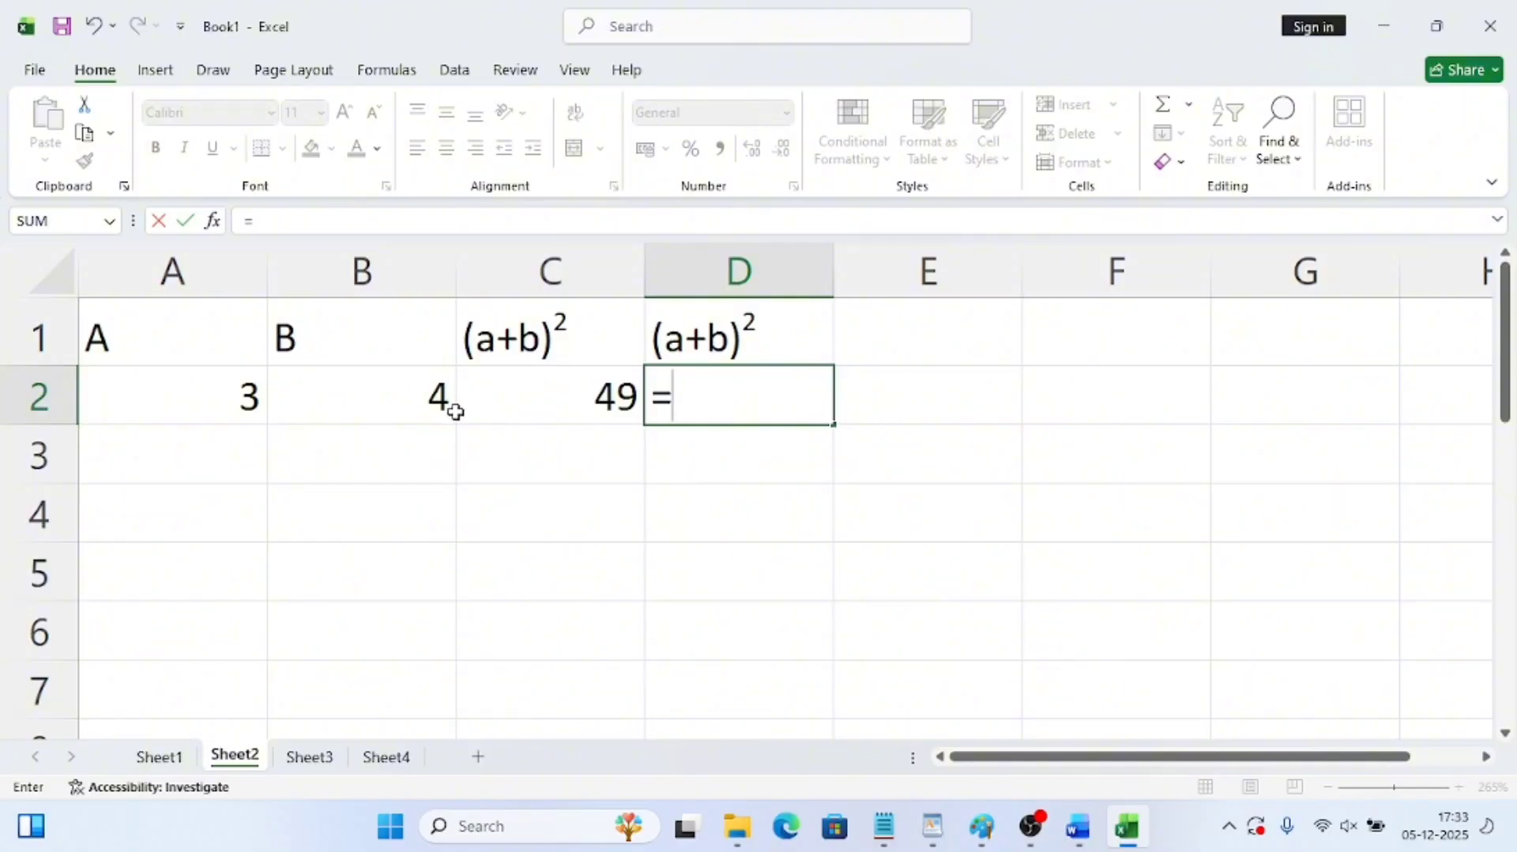
pyautogui.click(246, 399)
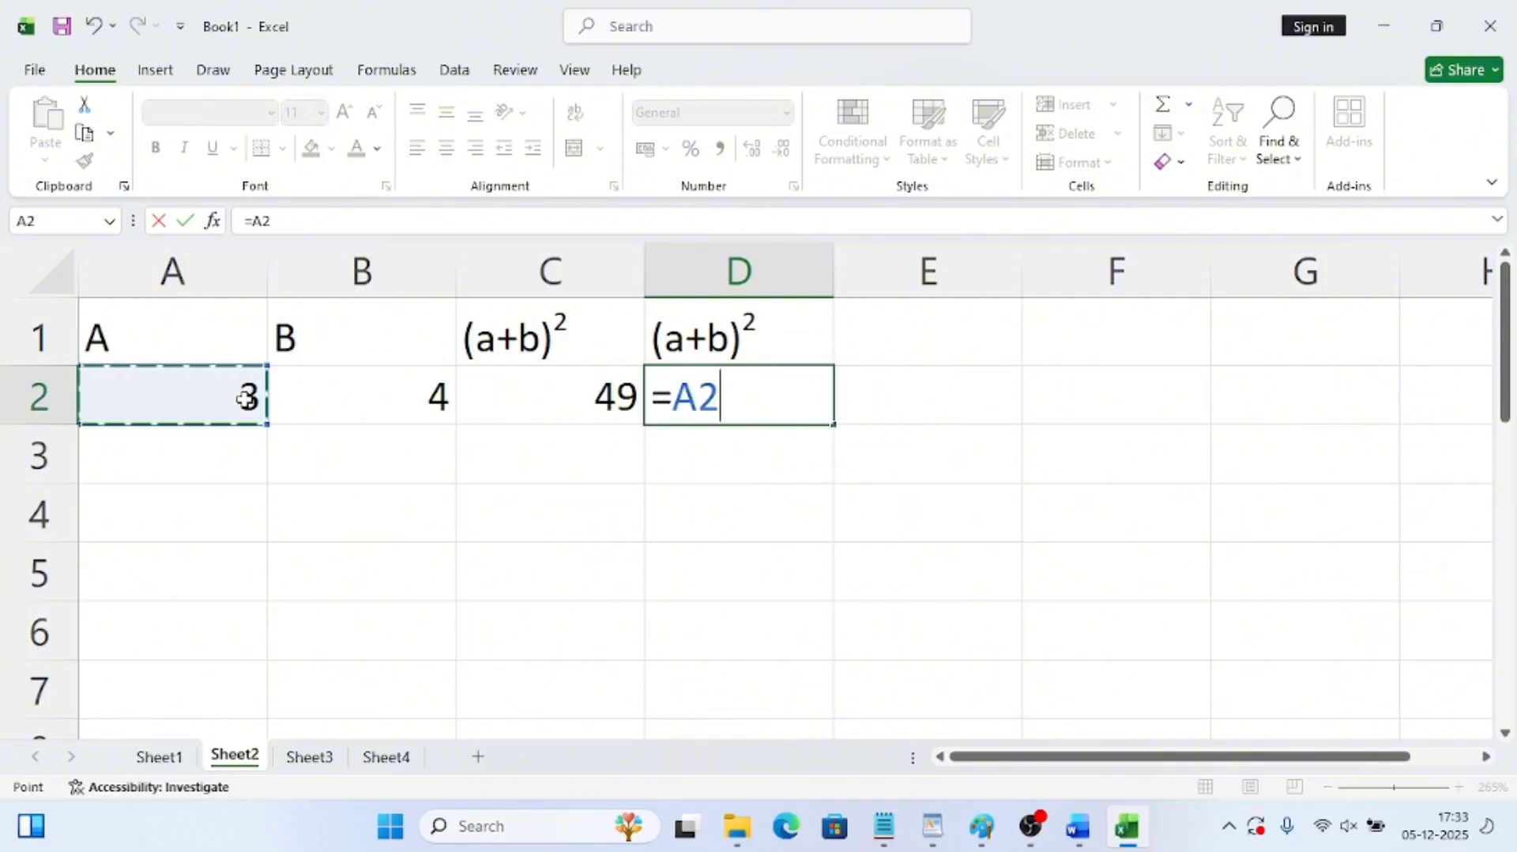
pyautogui.write('^')
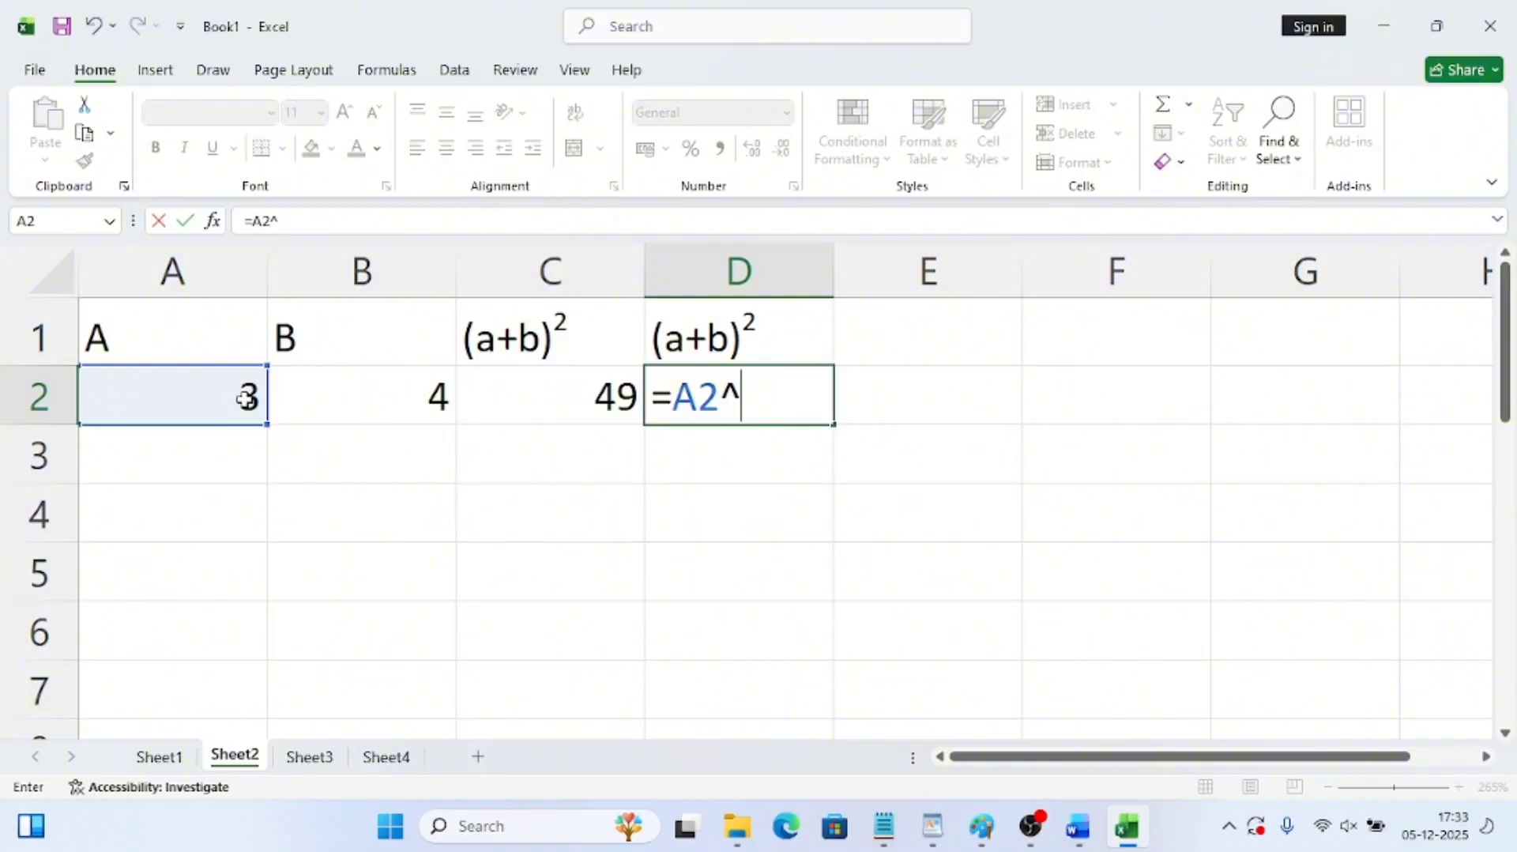
pyautogui.write('2')
pyautogui.write('+2')
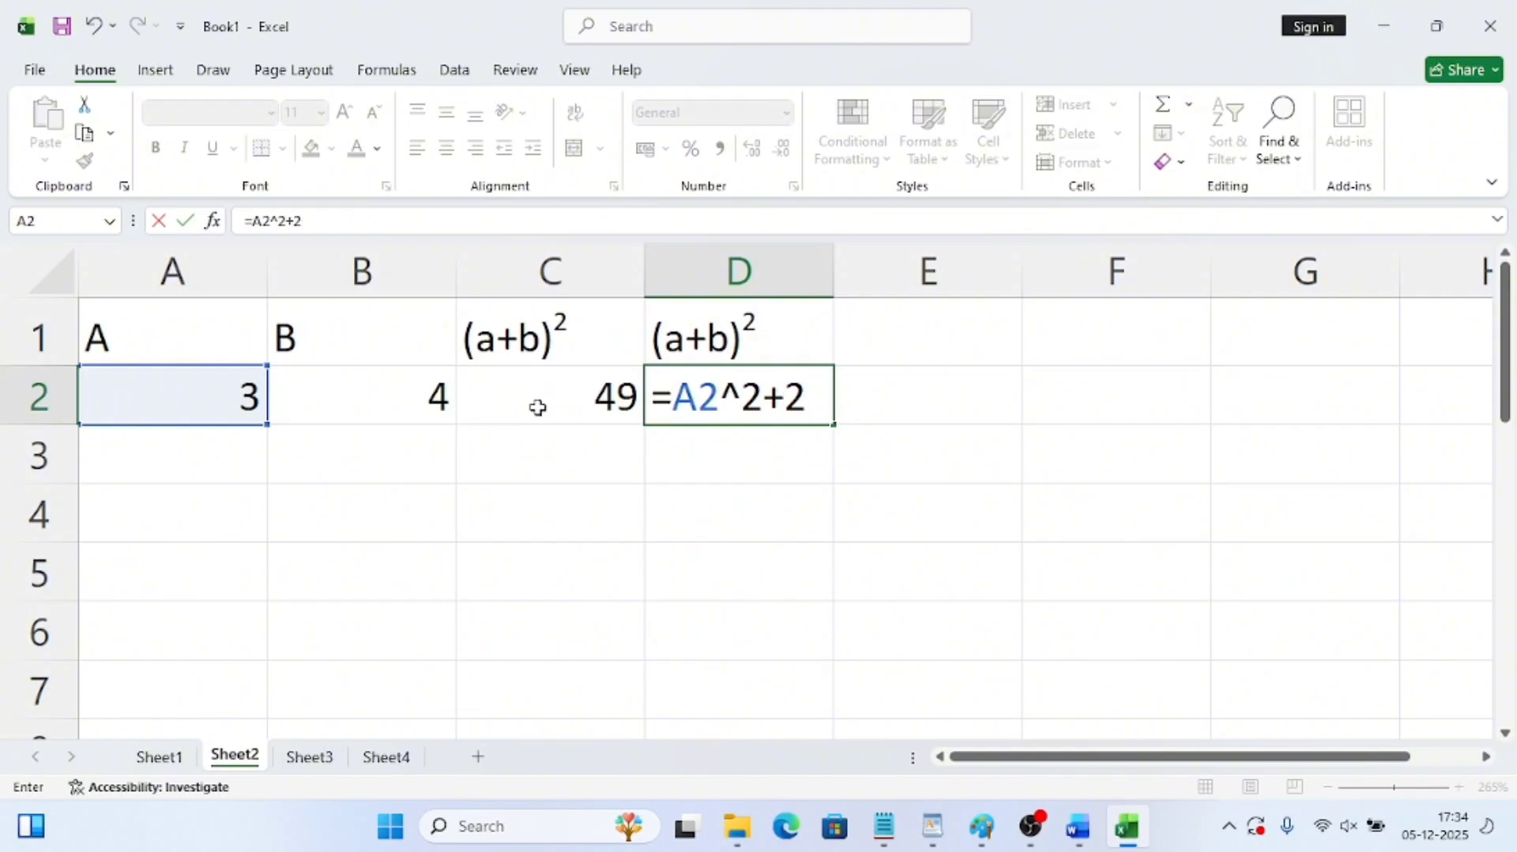
pyautogui.write('*')
pyautogui.click(192, 398)
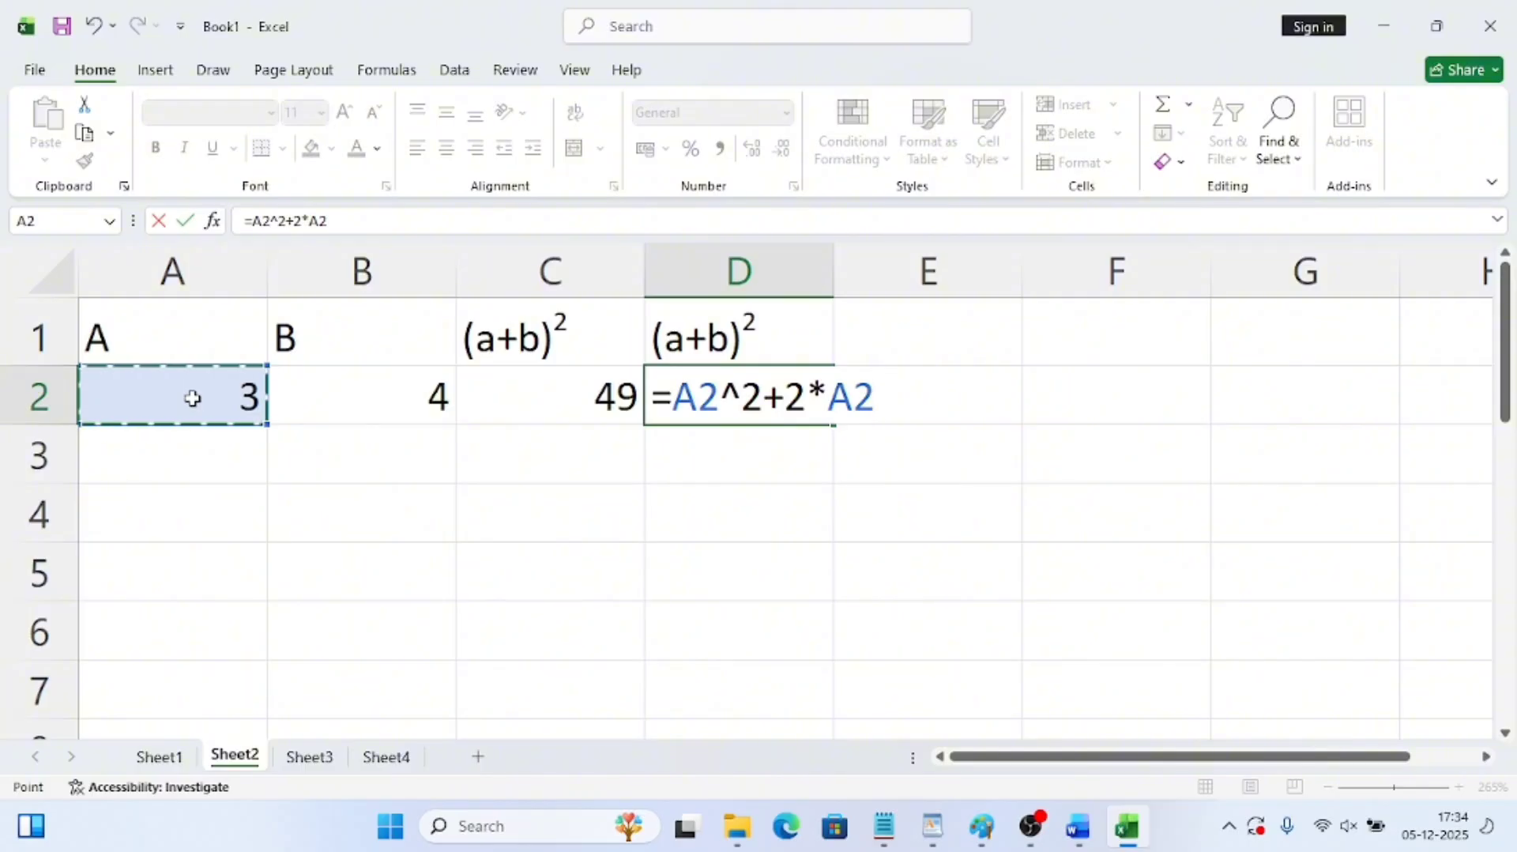
pyautogui.write('*')
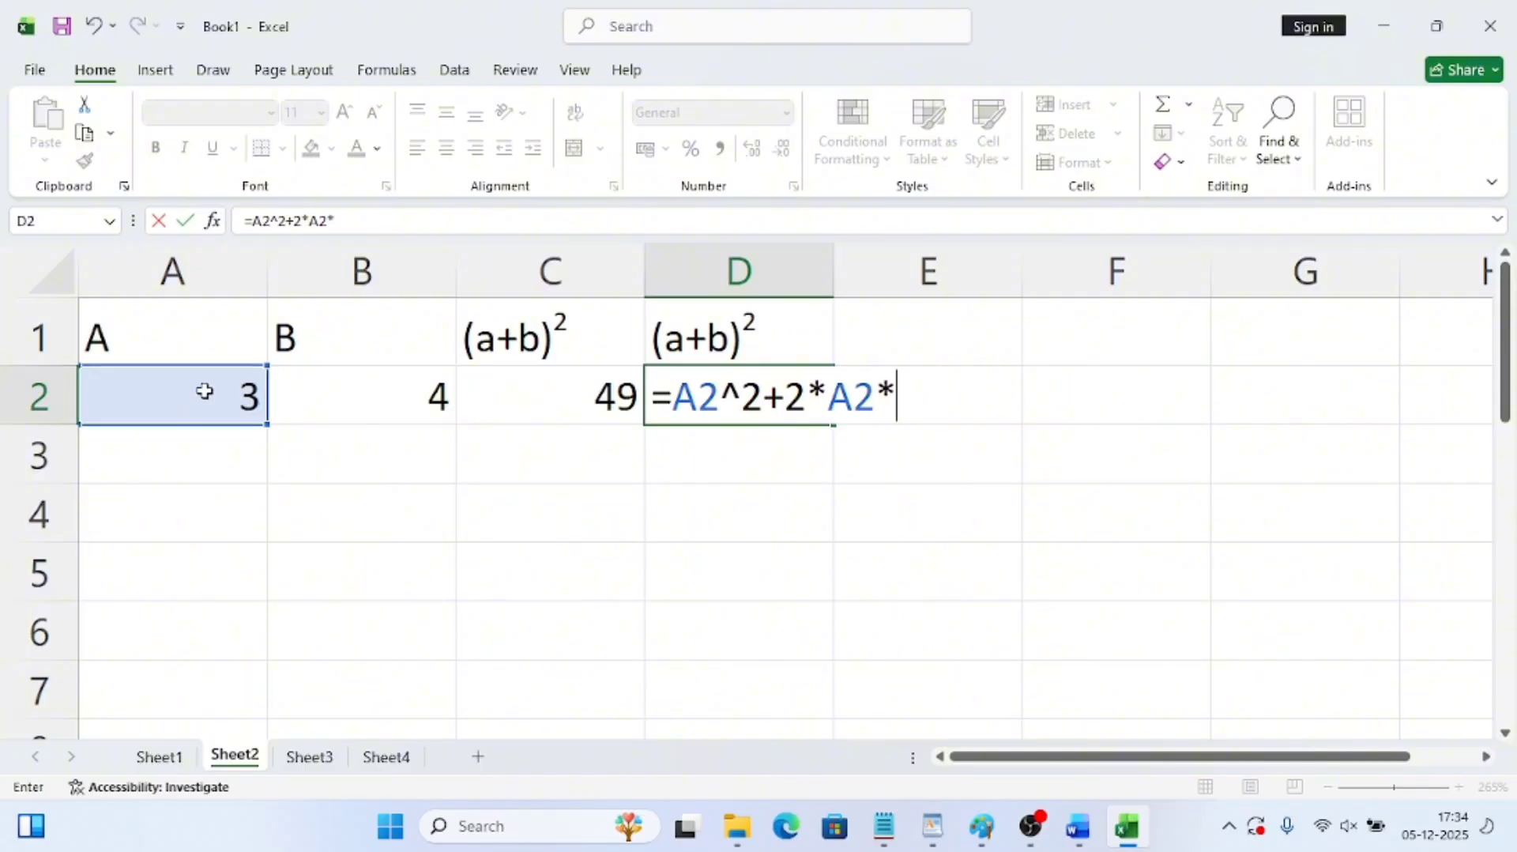
pyautogui.click(330, 393)
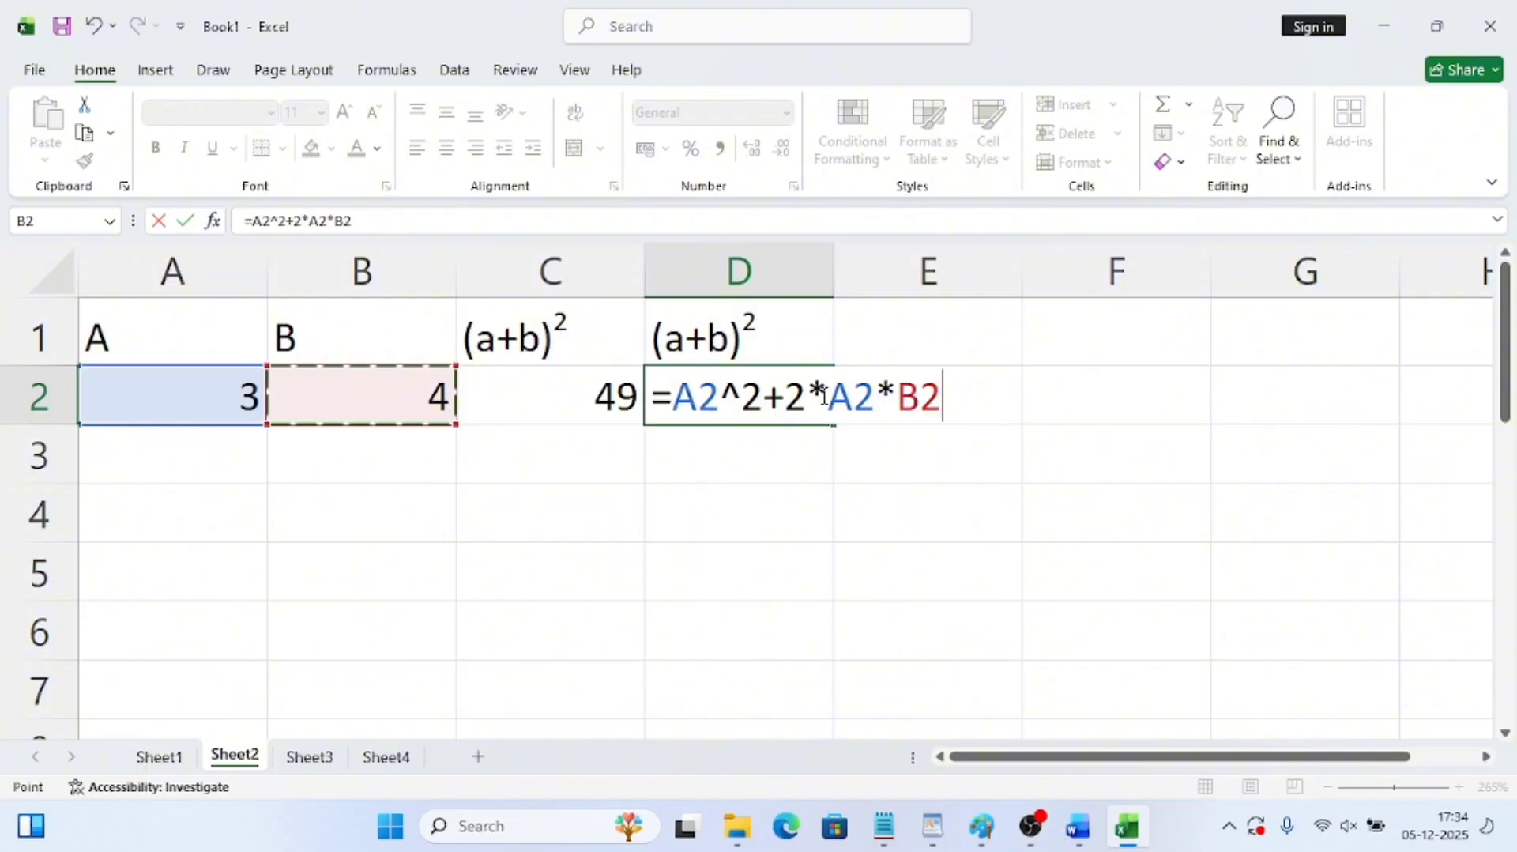
pyautogui.write('+')
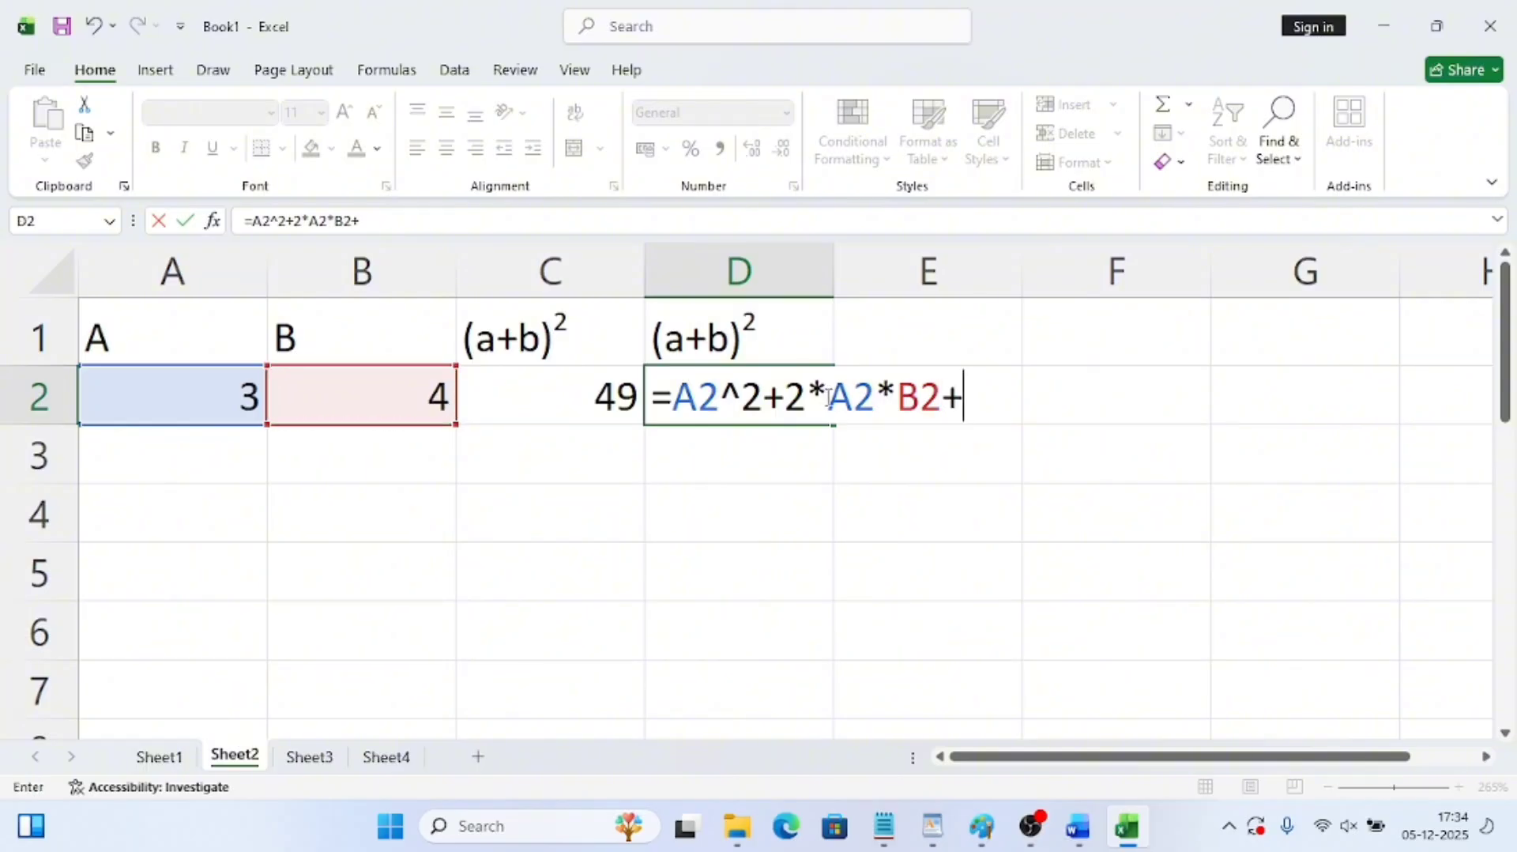
pyautogui.click(381, 397)
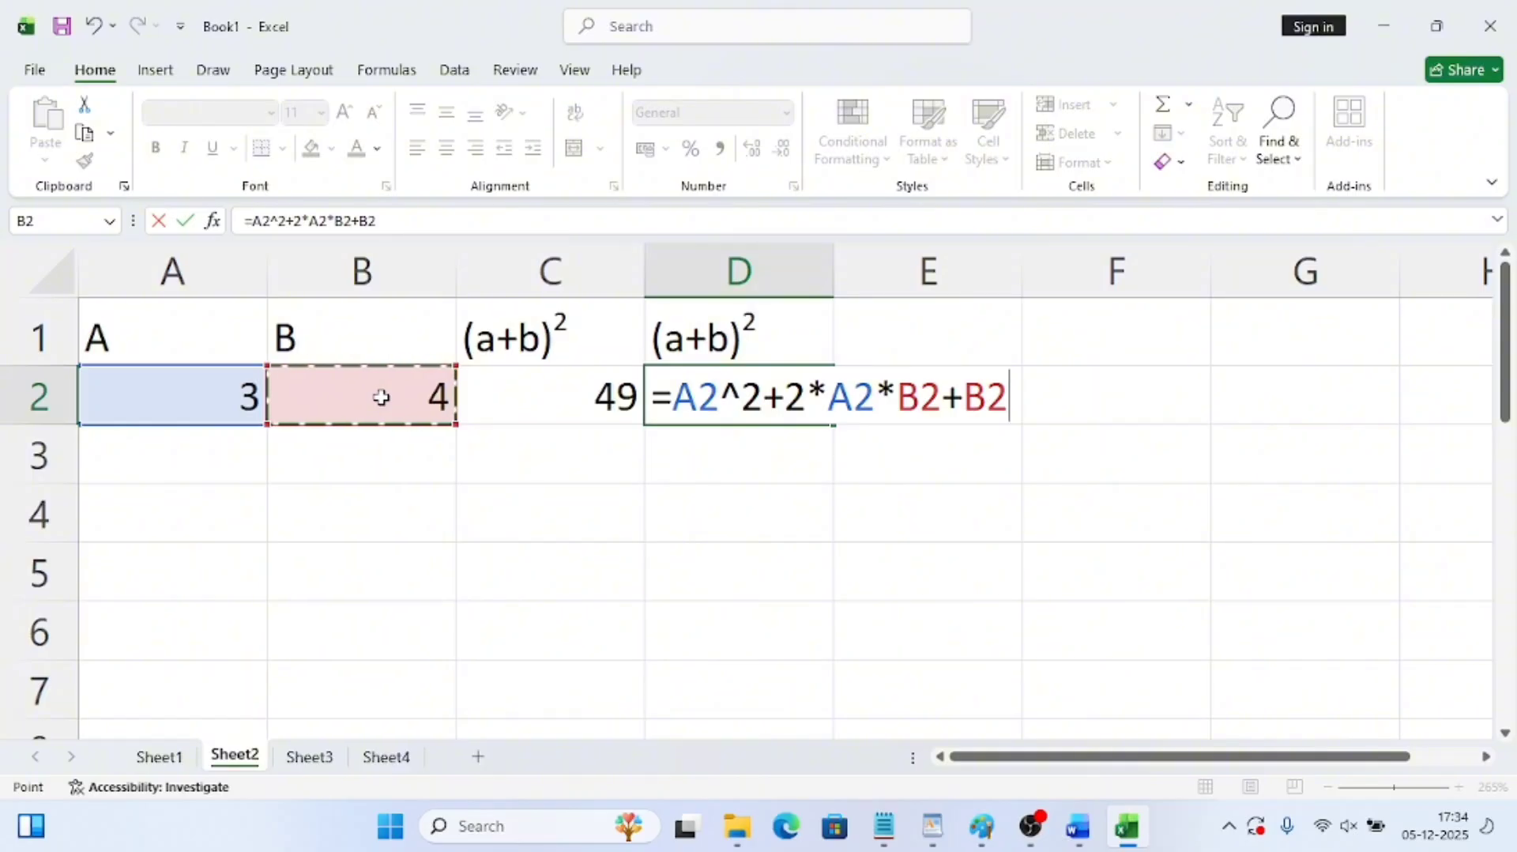
pyautogui.write('^2')
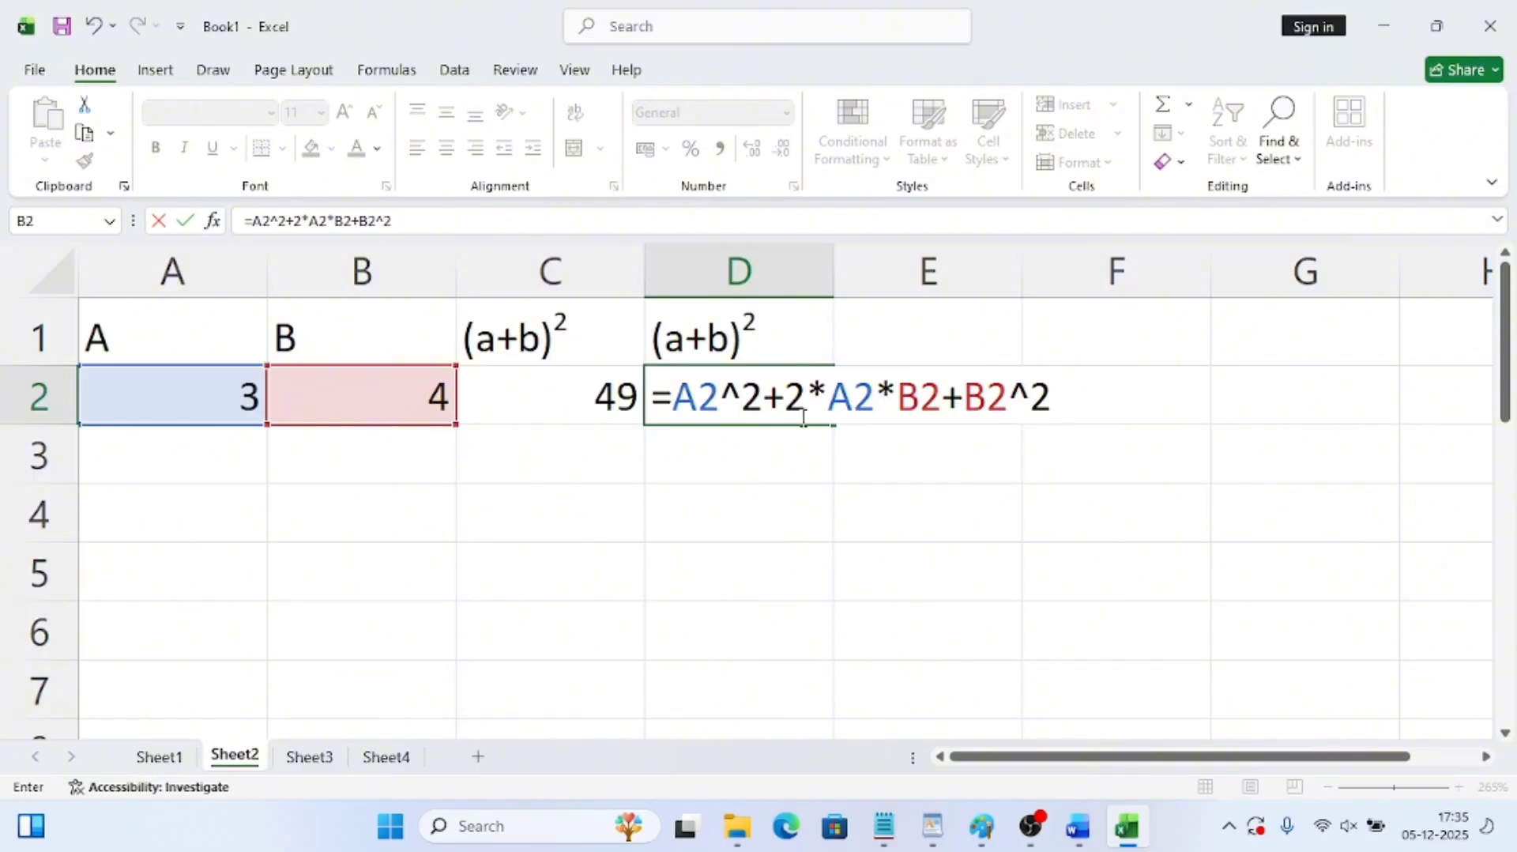
pyautogui.press('Return')
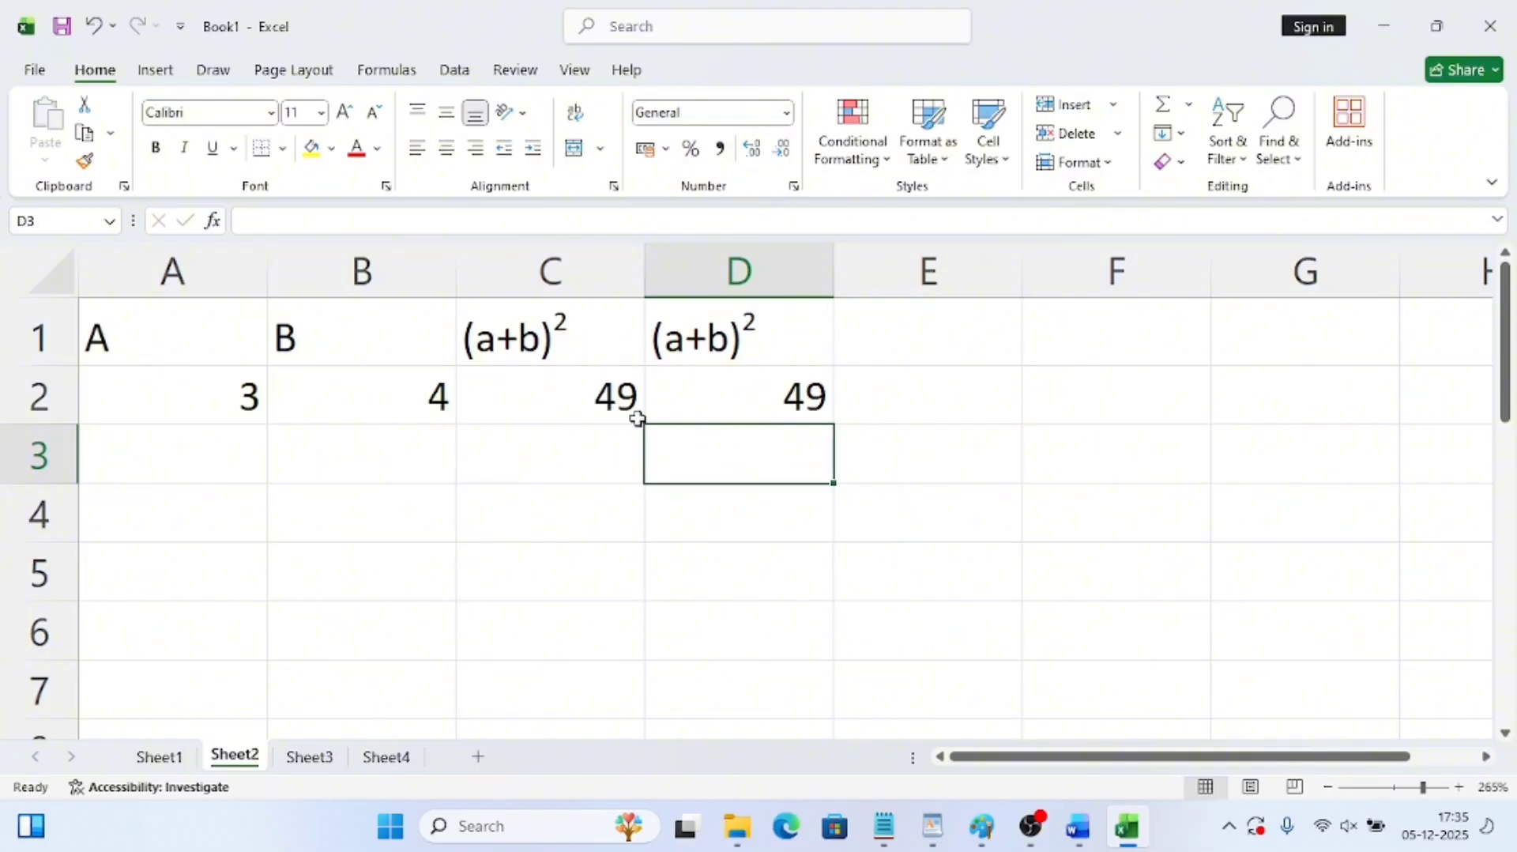
pyautogui.click(569, 392)
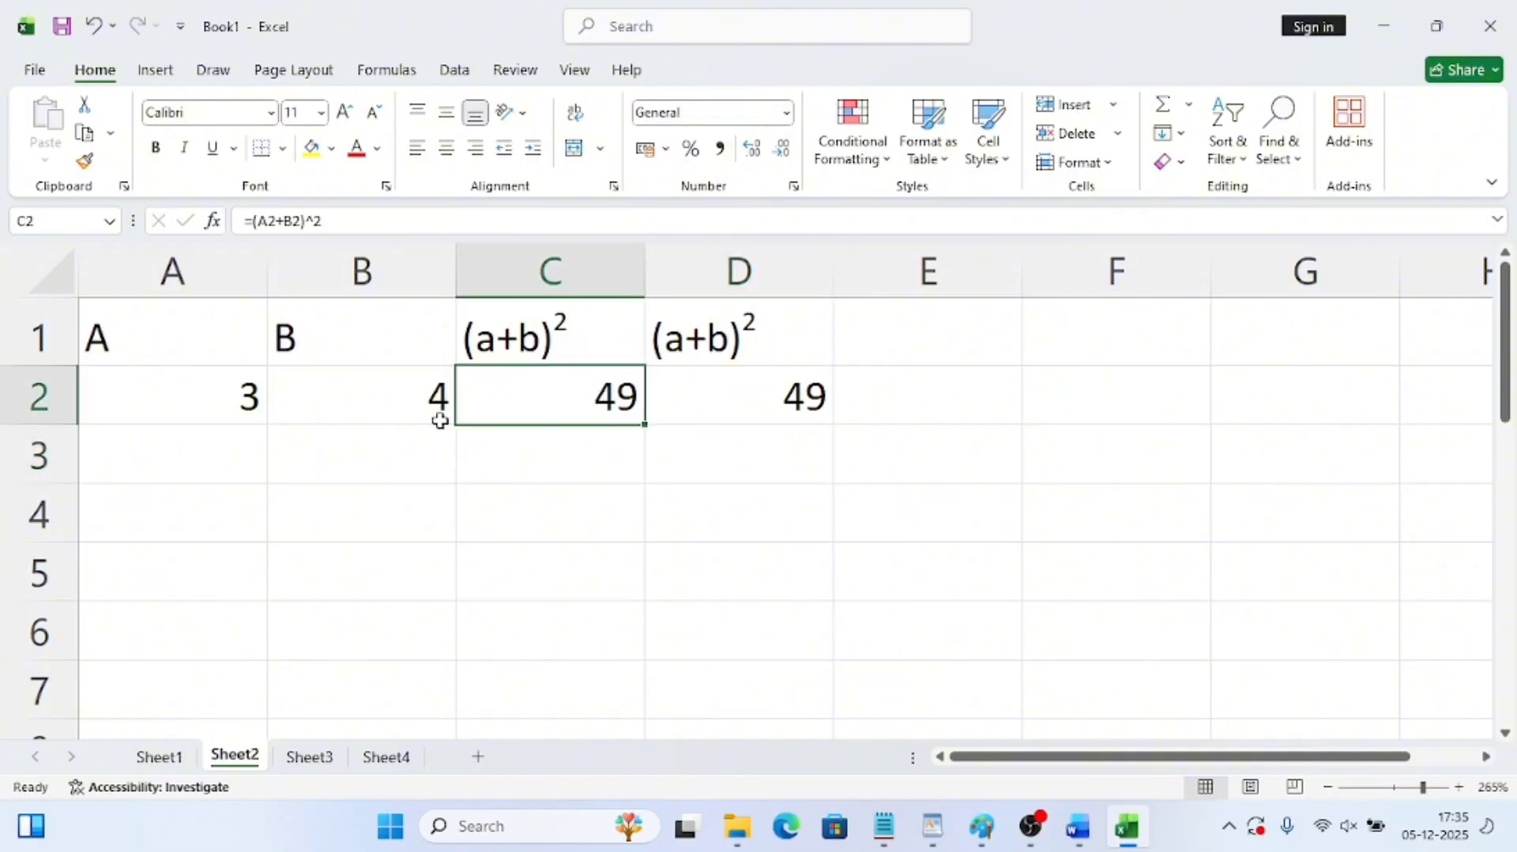